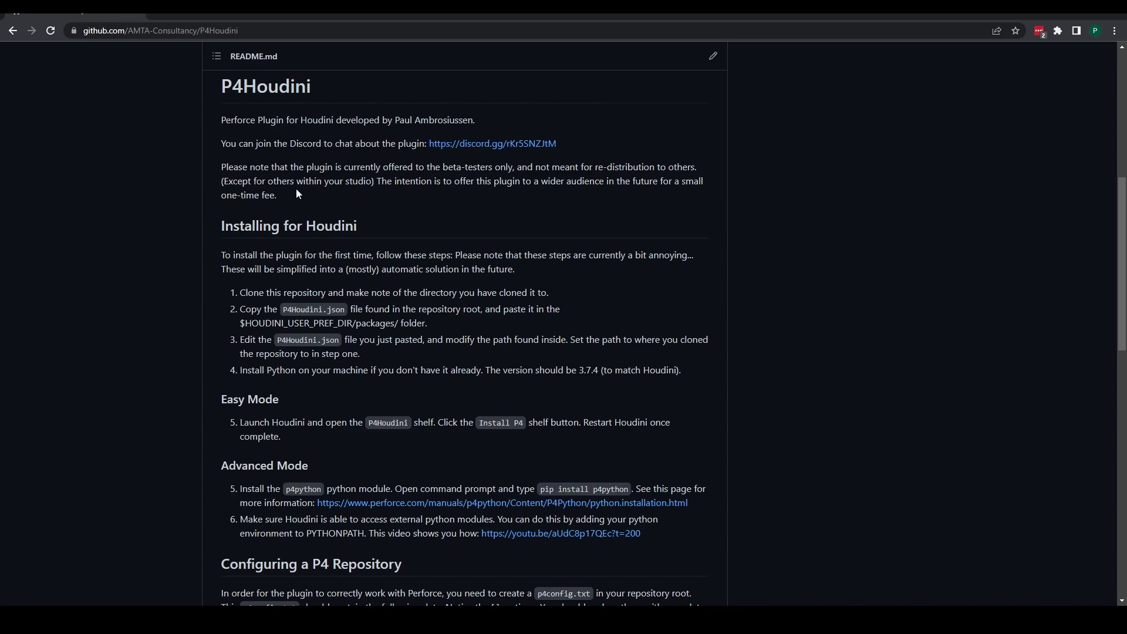
Step: Read through the P4Houdini README's installation, repository configuration and plugin usage sections
scroll(296, 189, "down", 1)
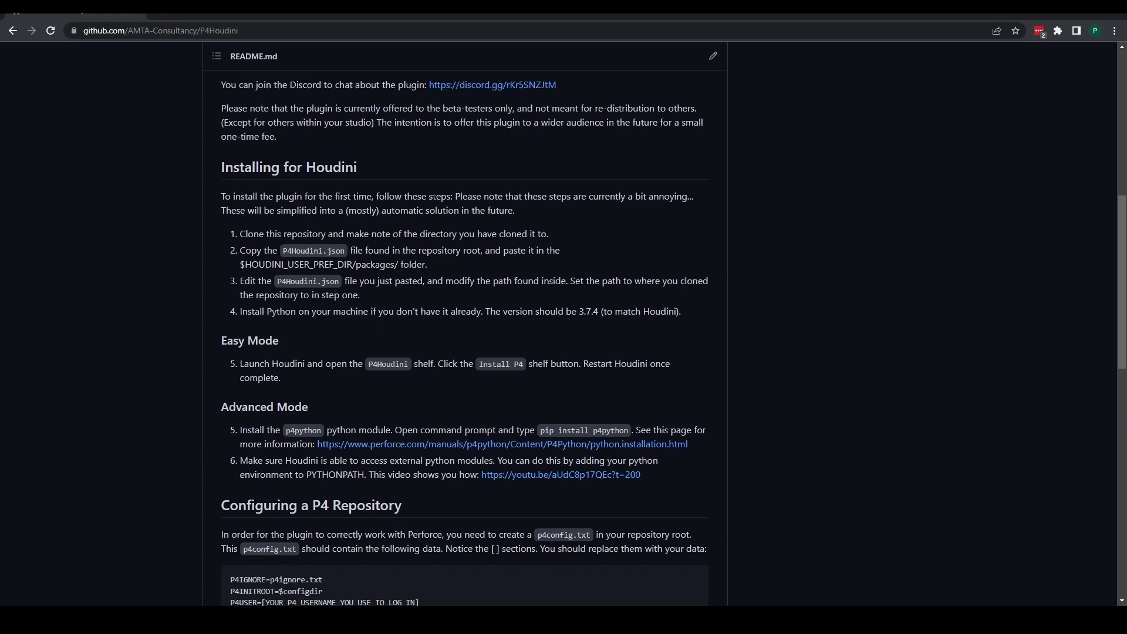
scroll(441, 302, "down", 1)
scroll(433, 294, "up", 1)
scroll(352, 234, "down", 1)
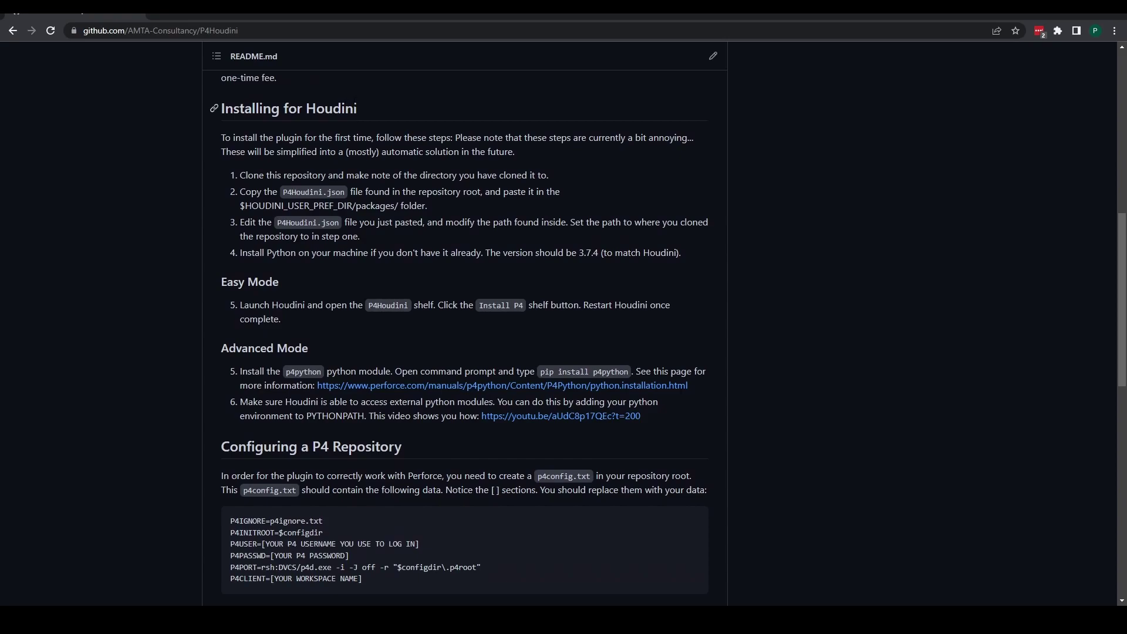
scroll(368, 121, "down", 8)
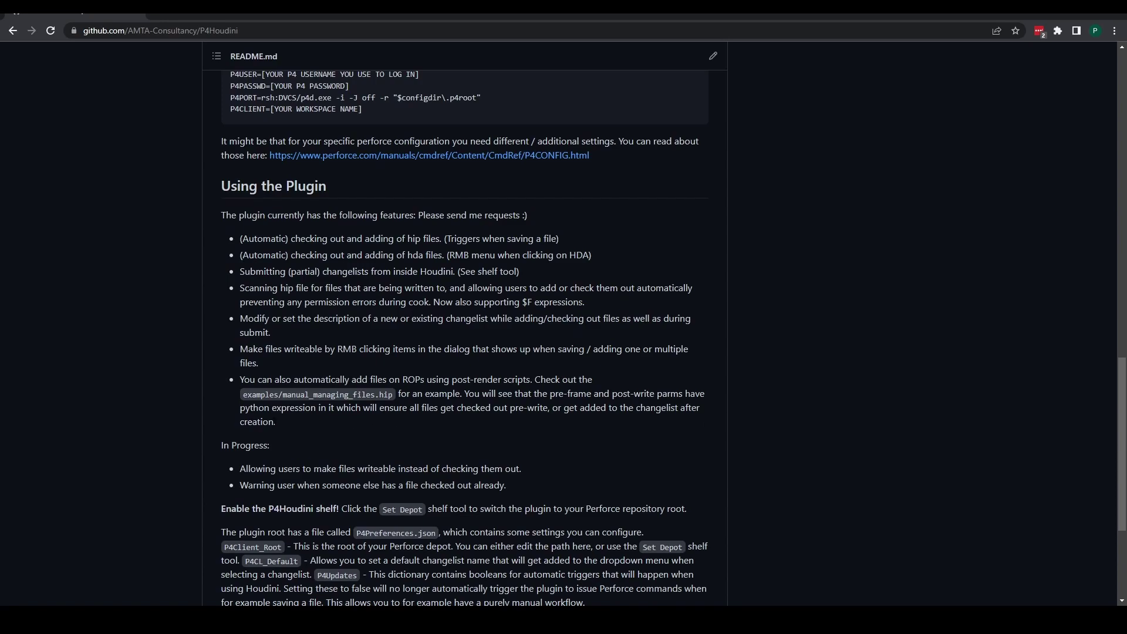
left_click_drag(276, 421, 220, 241)
scroll(431, 333, "up", 9)
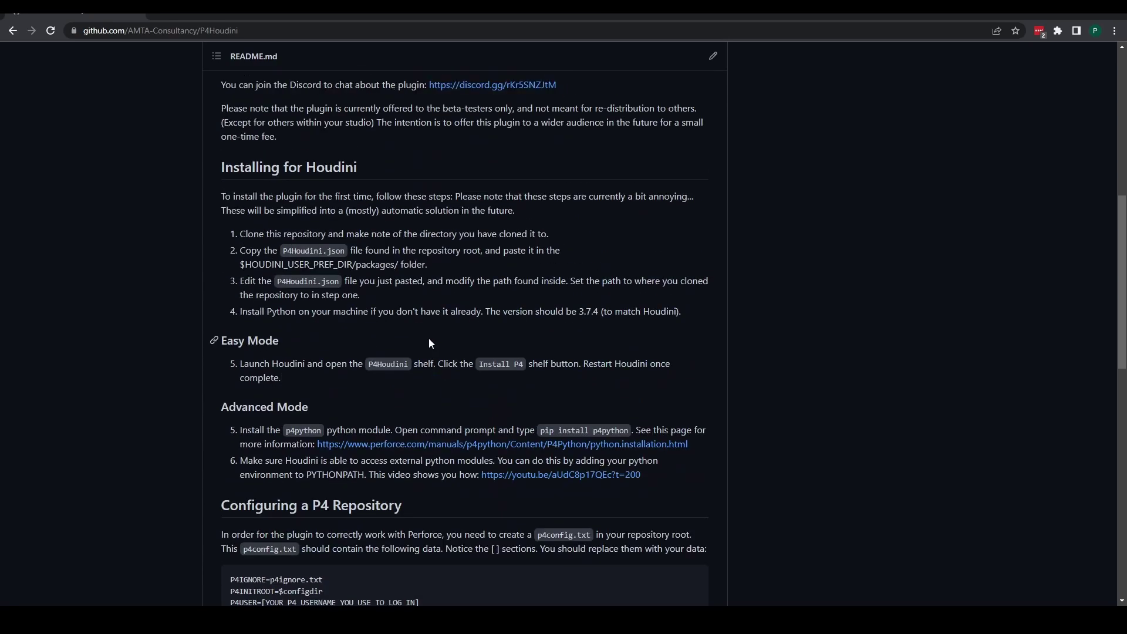
left_click_drag(231, 182, 345, 211)
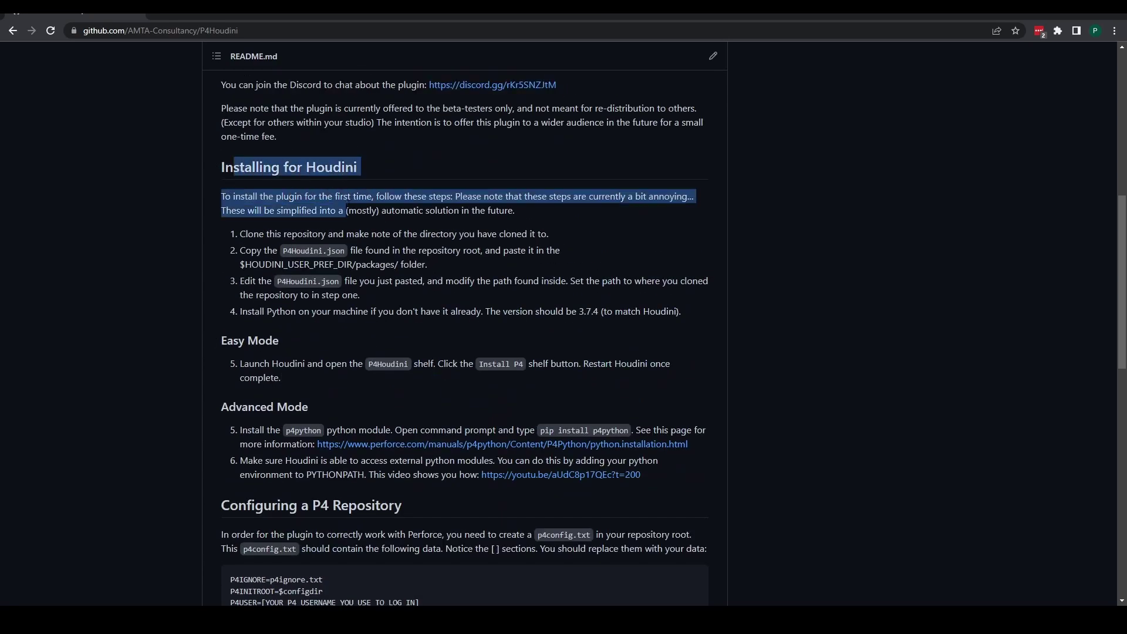
left_click(412, 230)
Step: Open P4Houdini.json from the repository's file list, inspect its path settings and return to the repository page
scroll(441, 277, "up", 5)
scroll(442, 277, "up", 2)
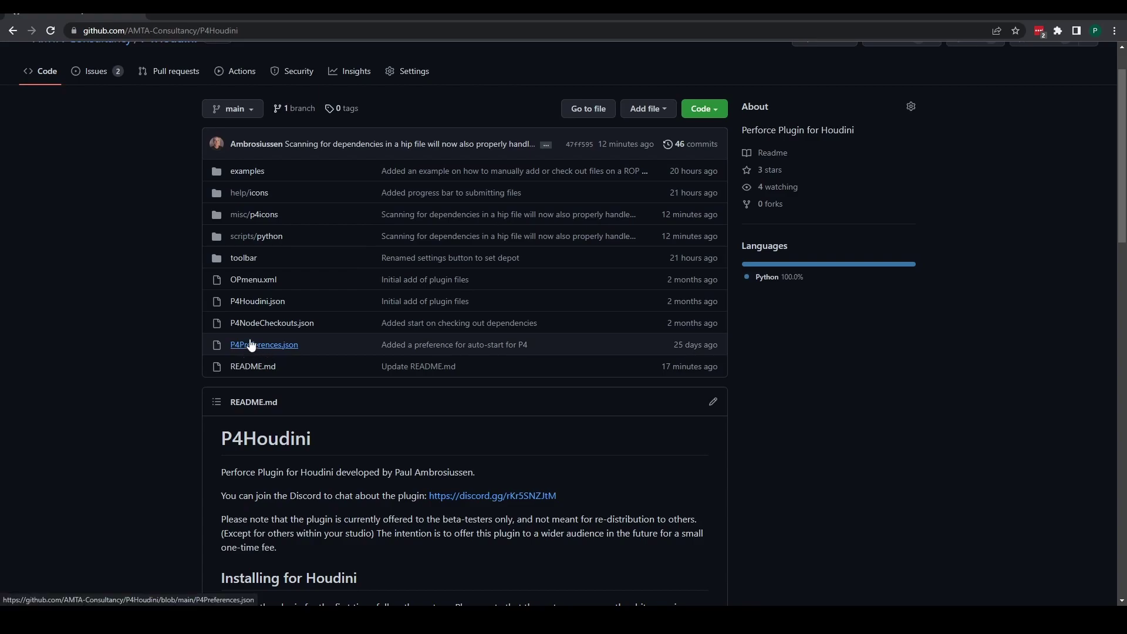
left_click(249, 302)
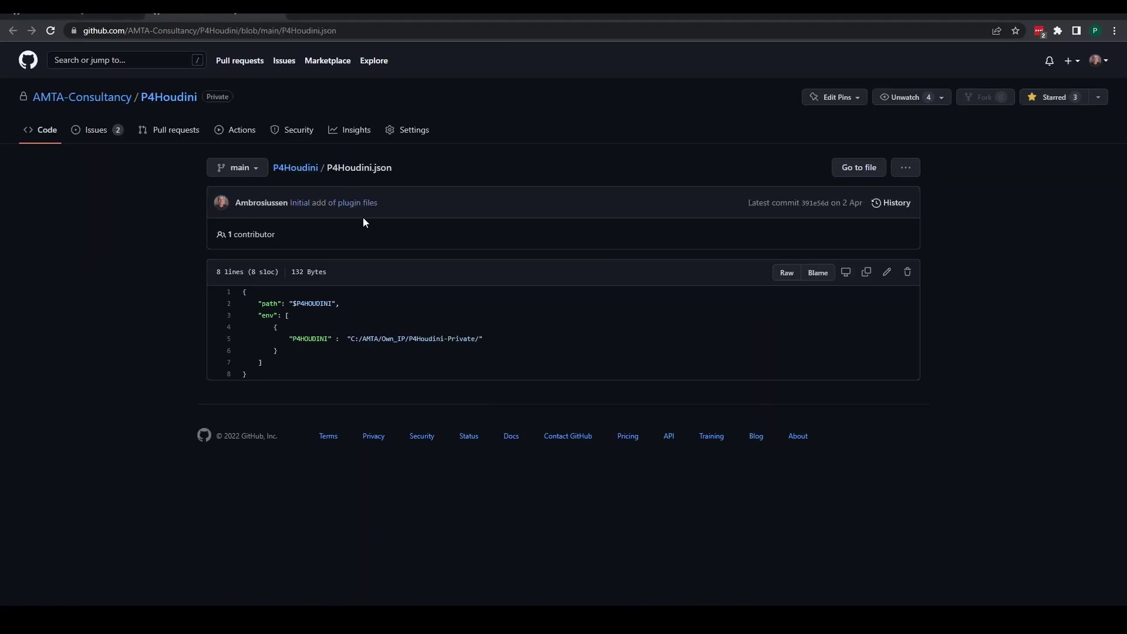
left_click_drag(276, 372, 237, 294)
left_click(305, 330)
key("alt+Left")
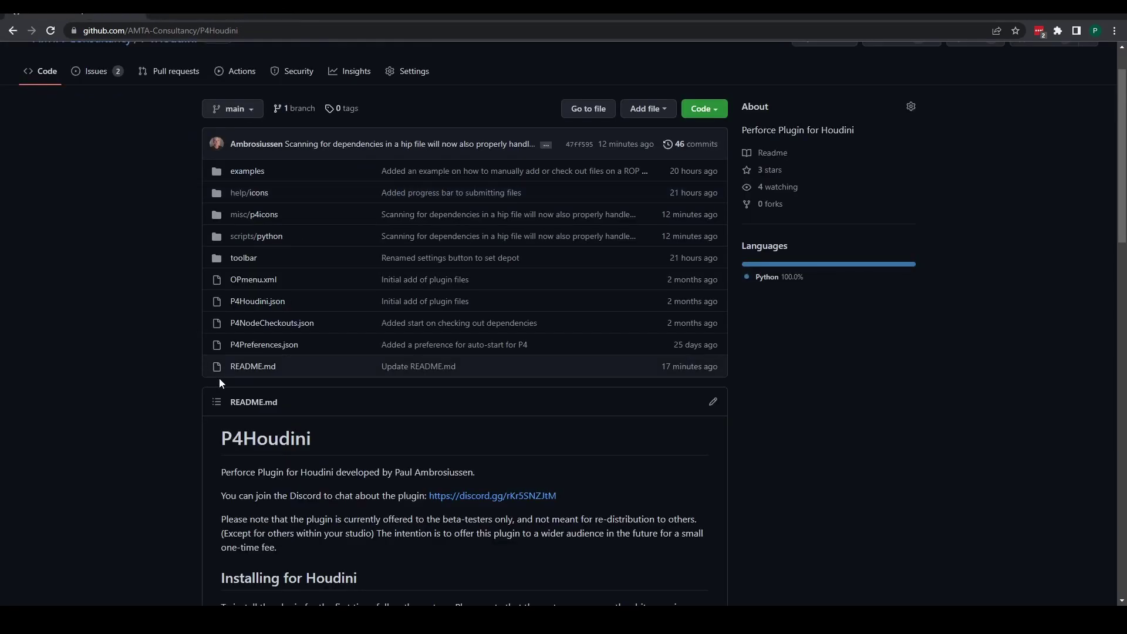
Step: Review the README's installation steps, P4 repository configuration and required Python version
scroll(219, 378, "down", 5)
scroll(220, 378, "down", 7)
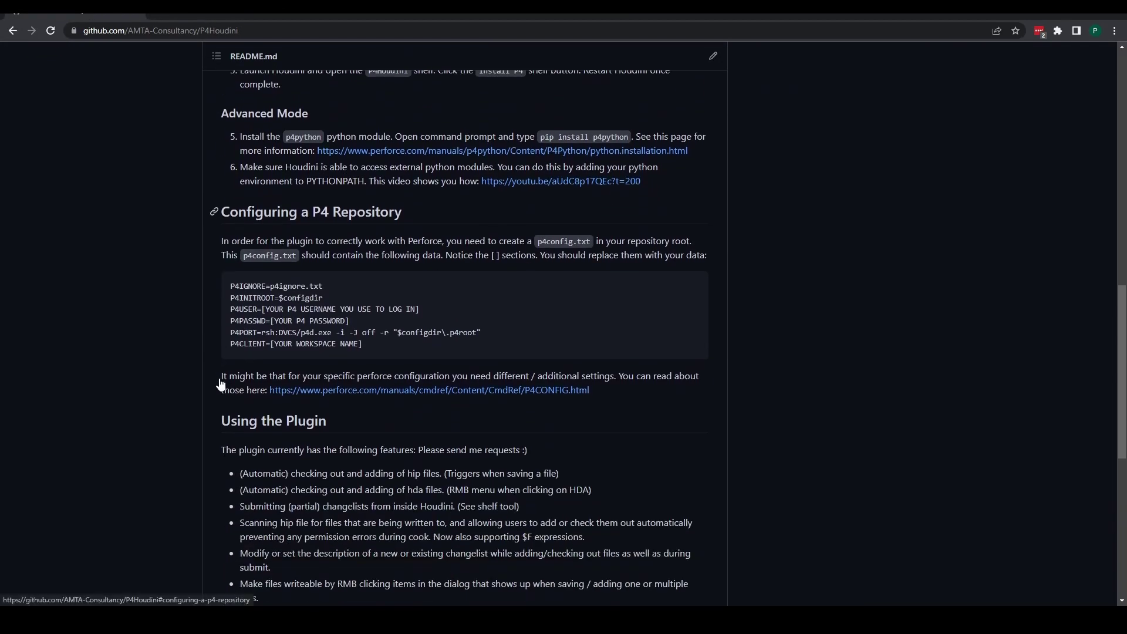
scroll(321, 237, "up", 2)
scroll(318, 245, "up", 4)
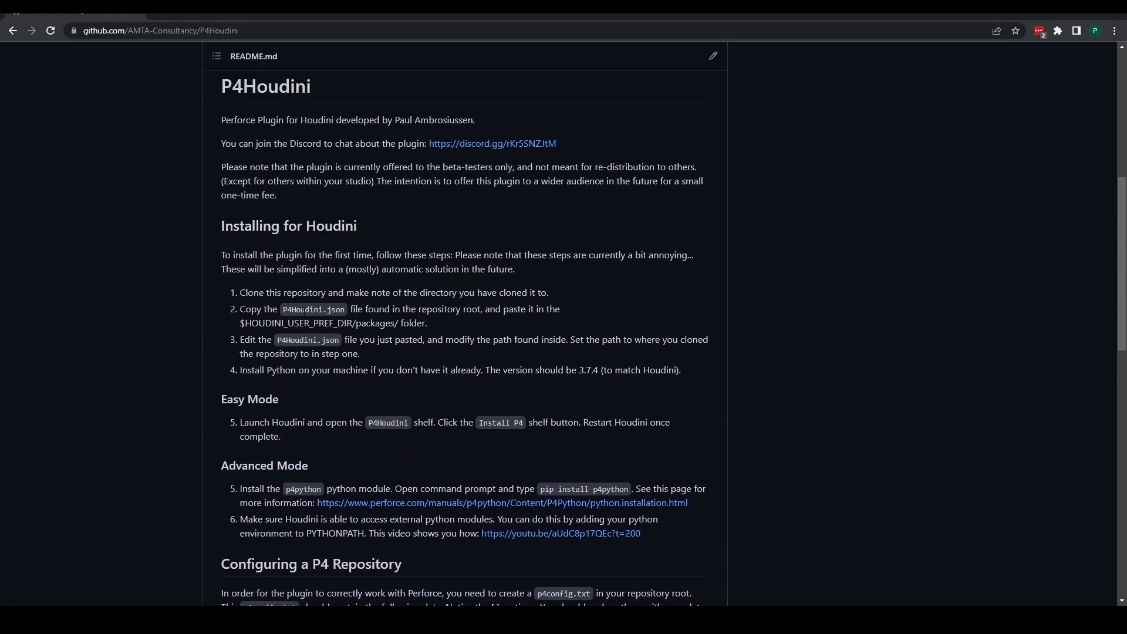
scroll(304, 313, "down", 4)
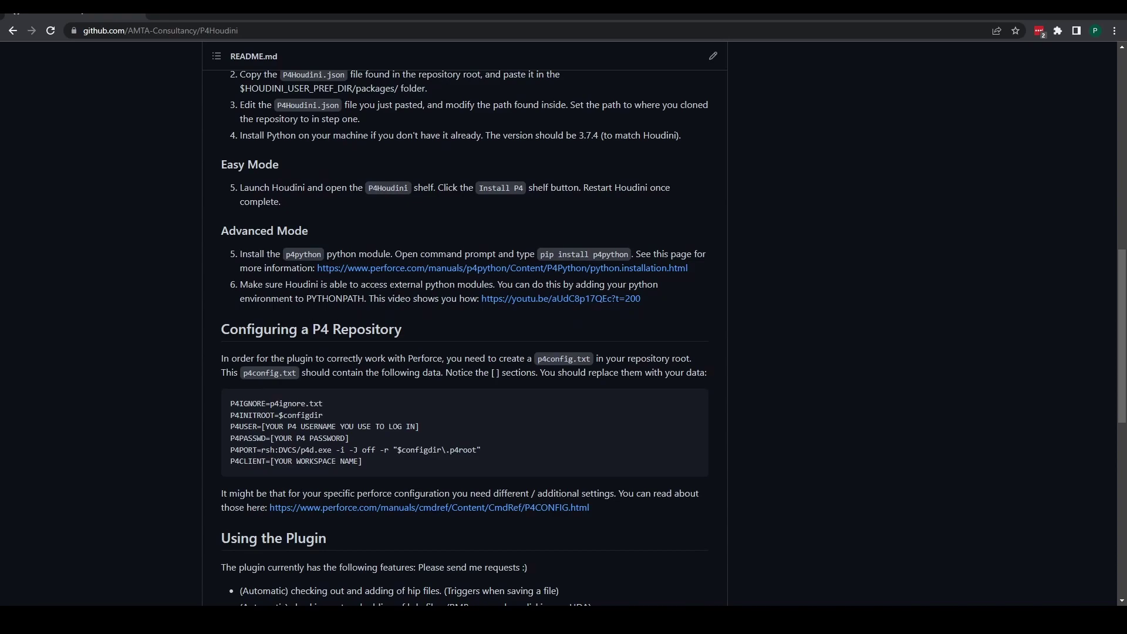
scroll(303, 312, "up", 2)
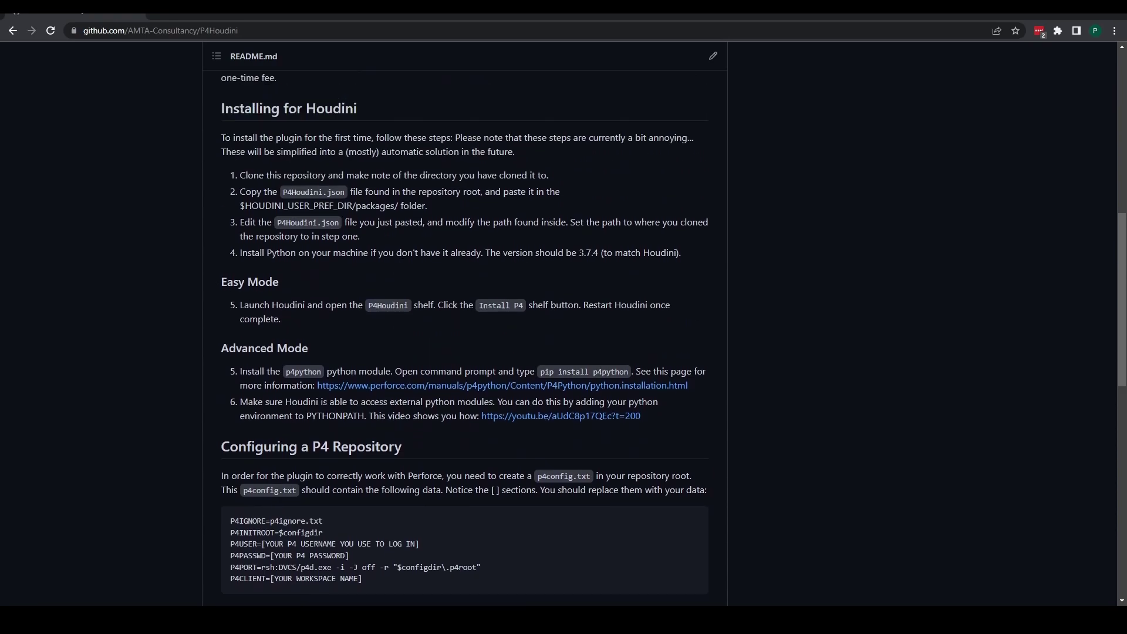
left_click_drag(579, 252, 598, 253)
left_click(595, 253)
left_click(596, 252)
mouse_move(602, 253)
left_mouse_down()
mouse_move(681, 253)
mouse_move(615, 252)
left_mouse_up()
left_click(683, 262)
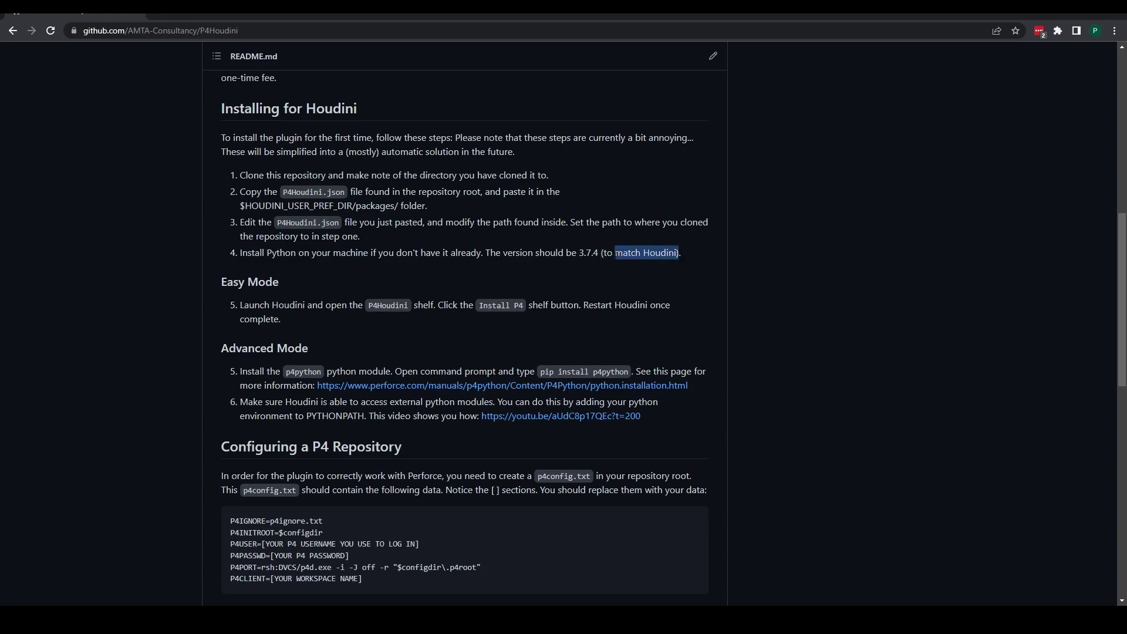
left_click(608, 266)
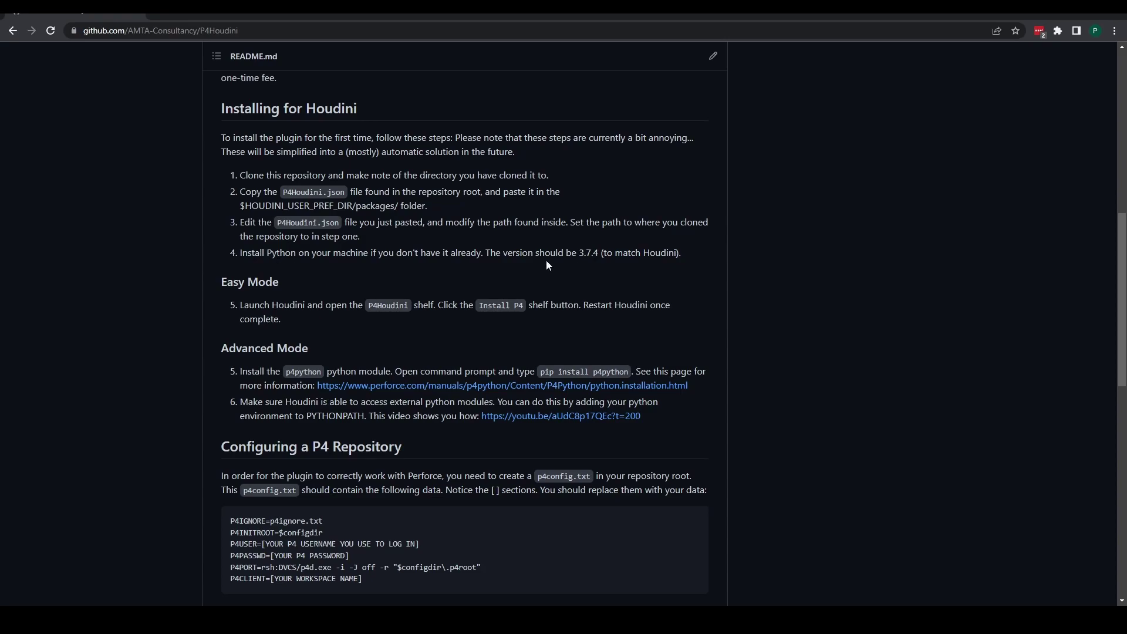
scroll(517, 267, "down", 1)
scroll(516, 264, "up", 1)
Step: Switch to Helix P4V, examine the main stream's depot files and pending changelist, and minimize its window
mouse_move(642, 619)
left_click(664, 590)
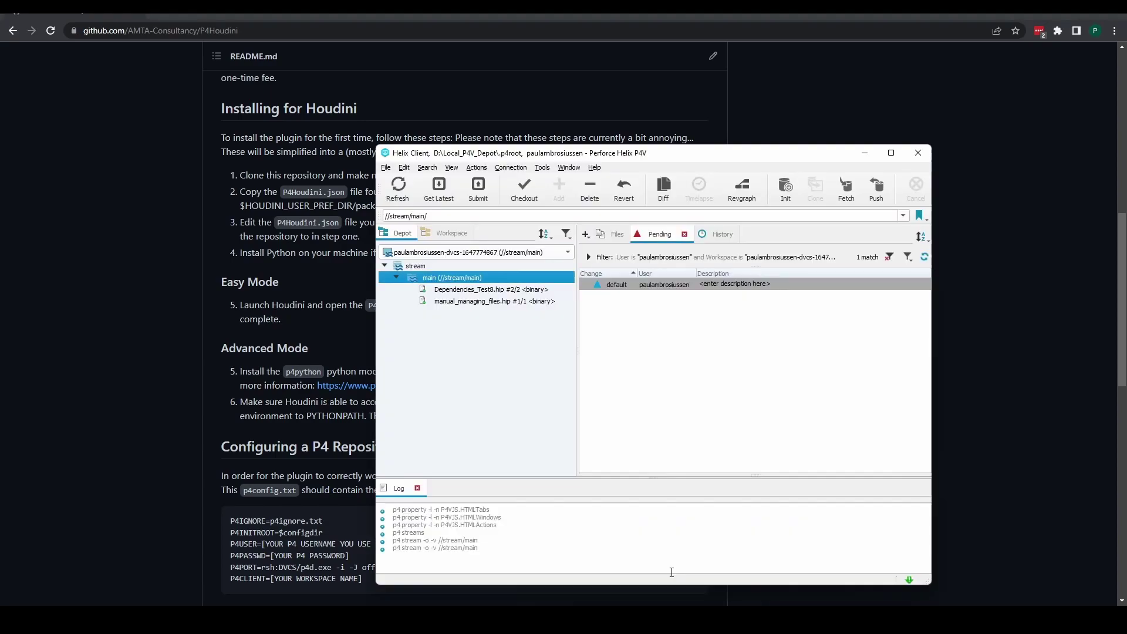
left_click(654, 400)
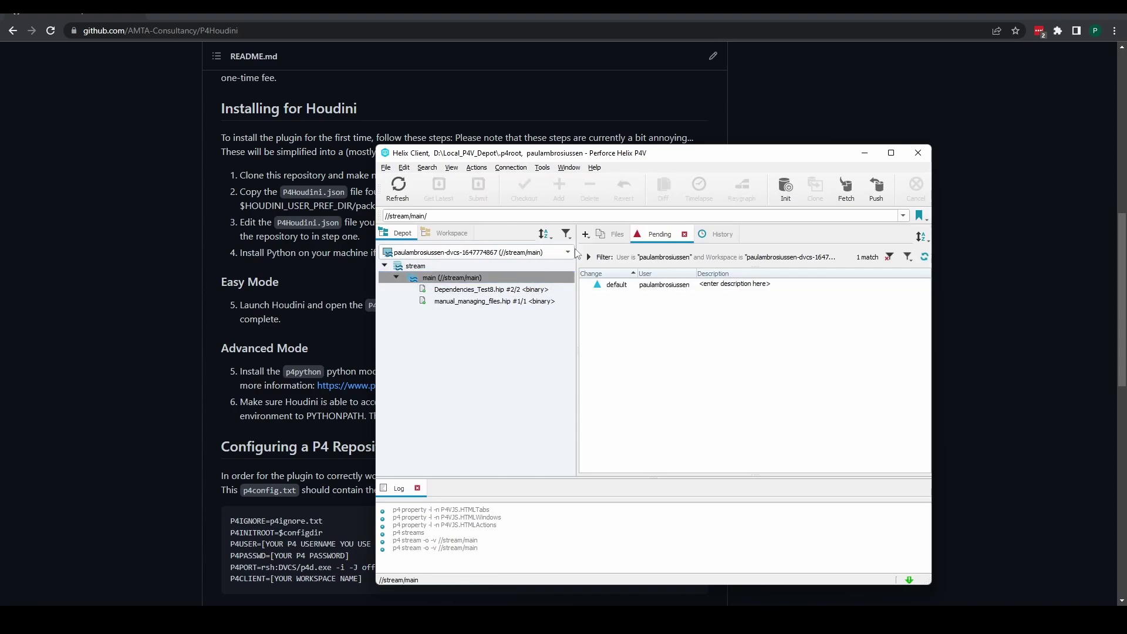
left_click_drag(425, 155, 364, 129)
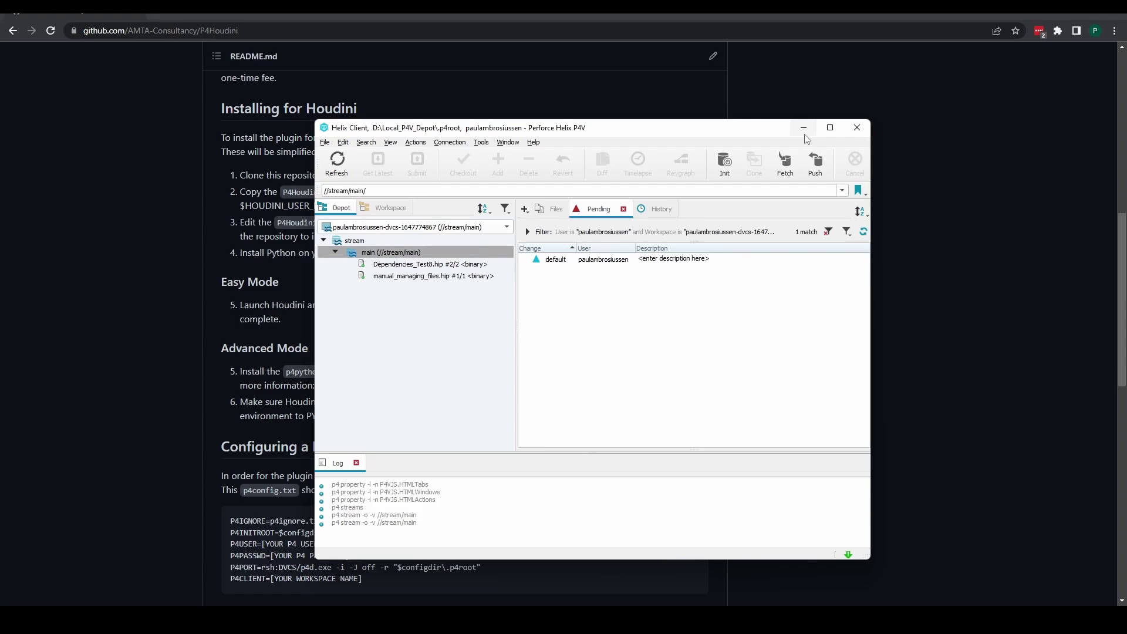
left_click(804, 132)
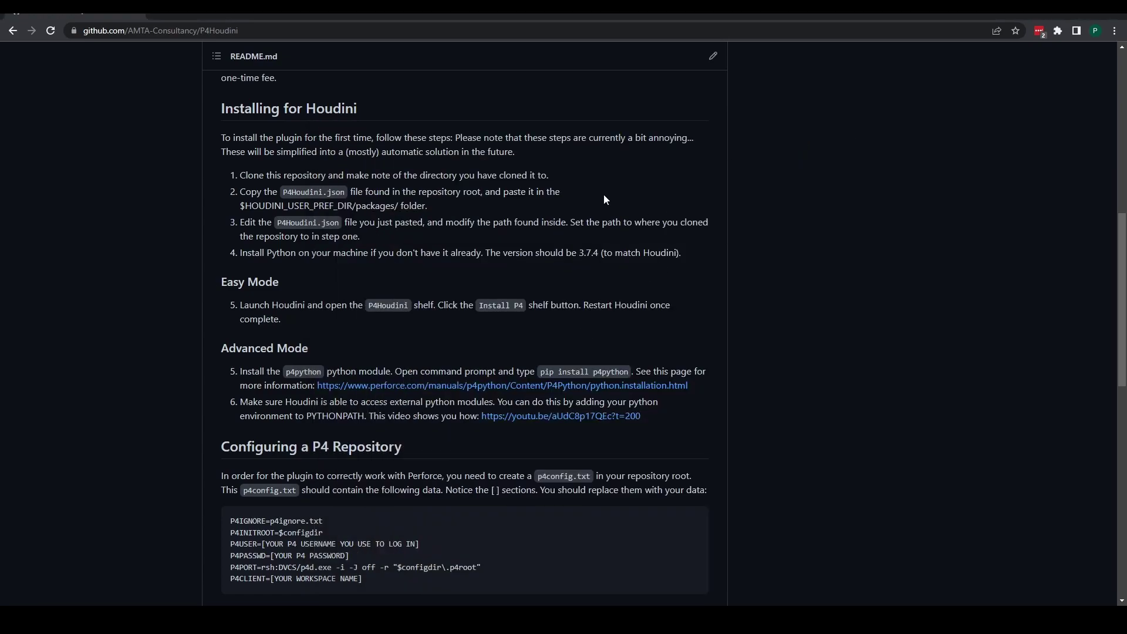
Step: Check the README's Easy Mode instructions, switch to Houdini and look through the list of available shelves for P4Houdini
scroll(560, 286, "down", 1)
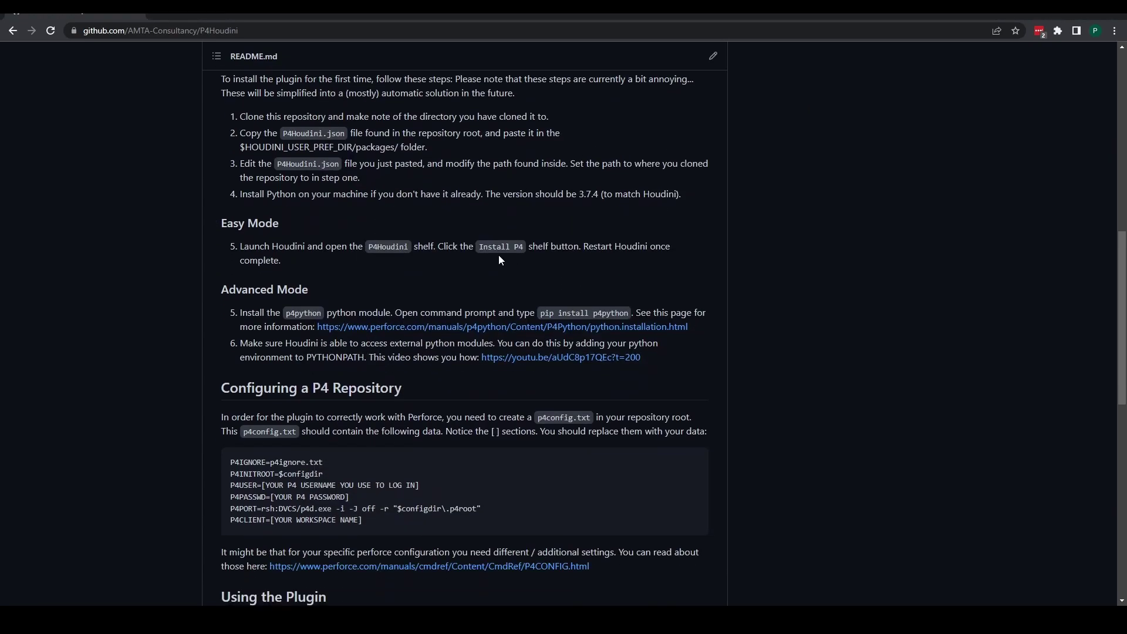
scroll(498, 255, "up", 1)
mouse_move(745, 621)
left_click(734, 561)
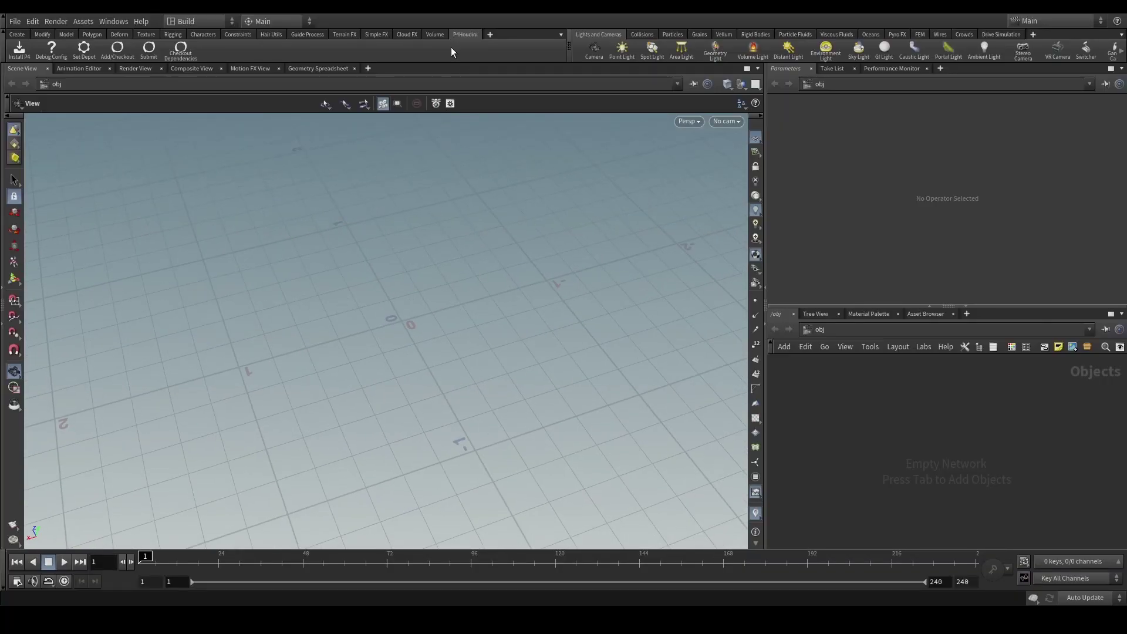
left_click_drag(463, 304, 490, 223)
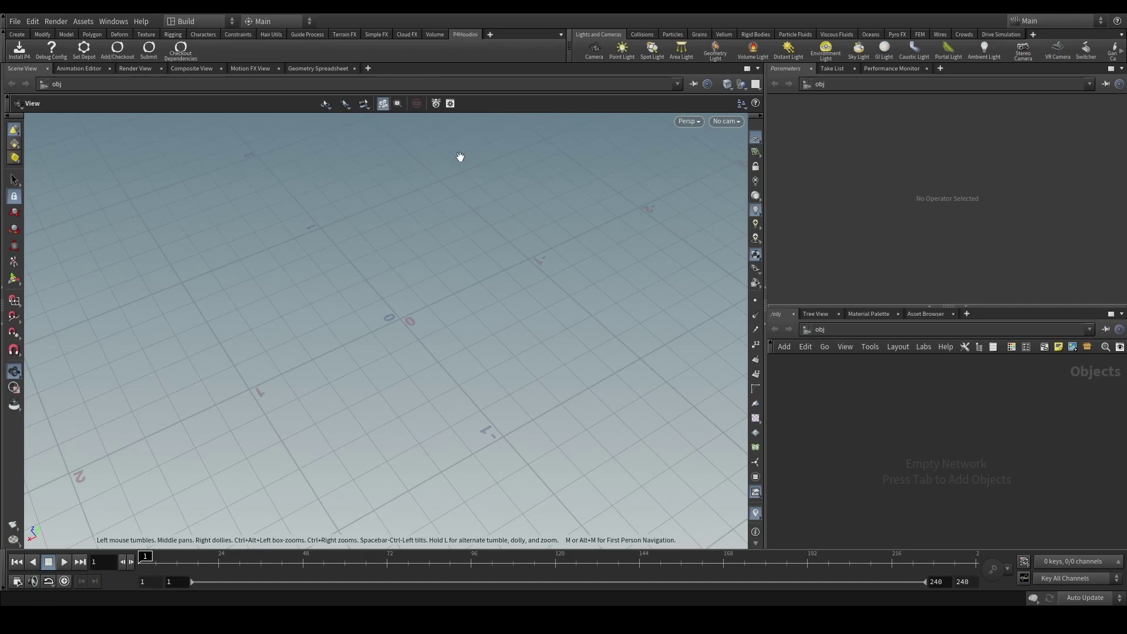
left_click(489, 35)
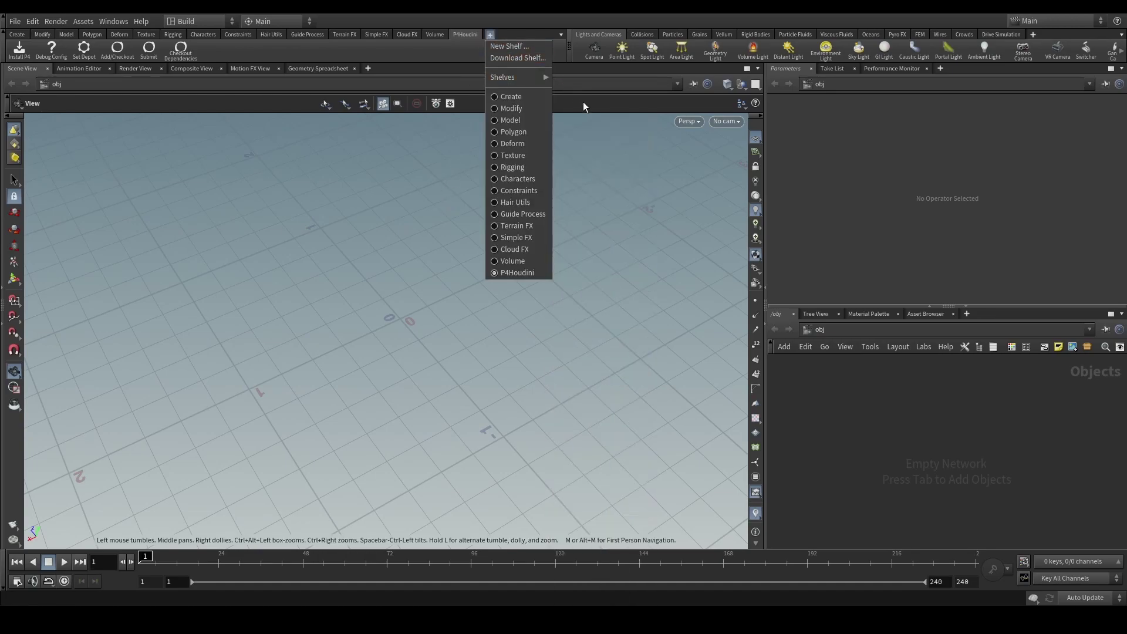
mouse_move(523, 76)
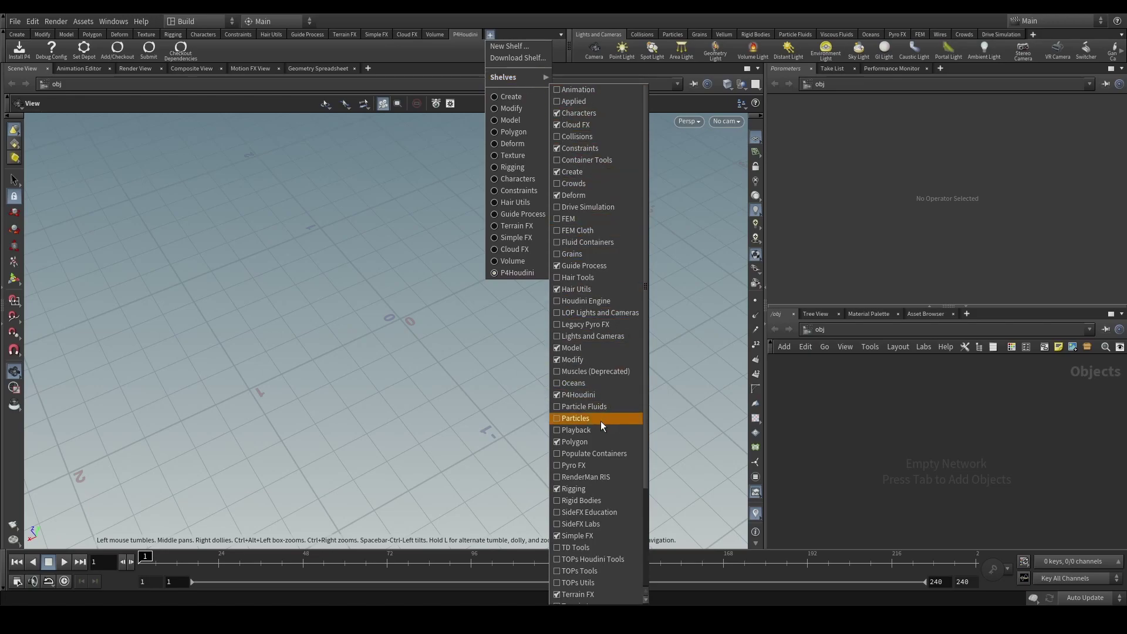
left_click(276, 263)
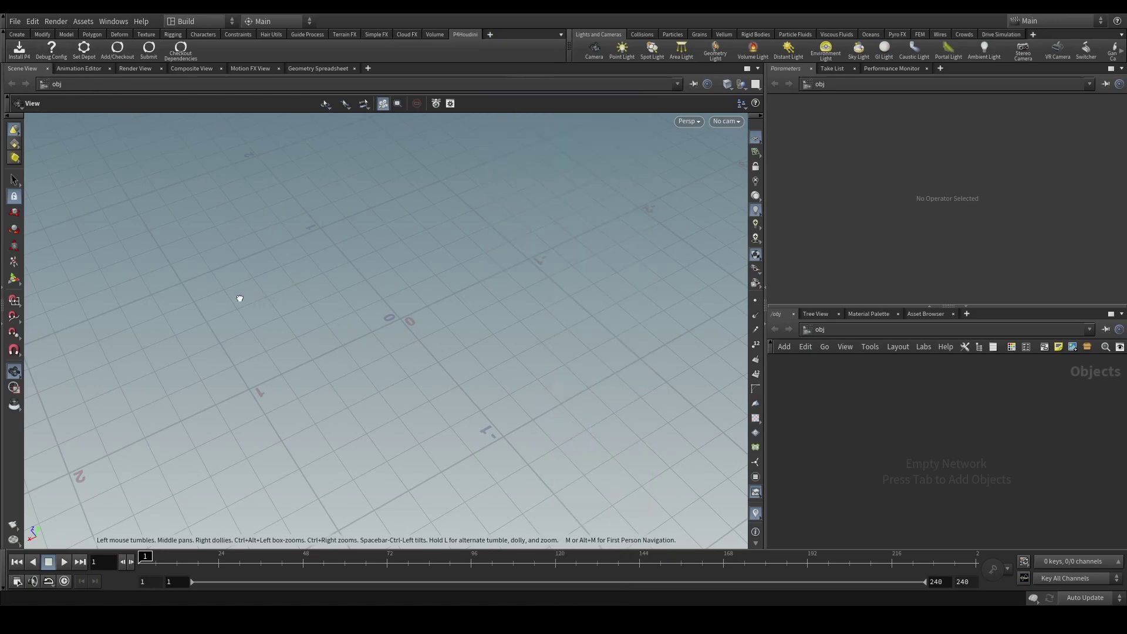
scroll(239, 297, "down", 2)
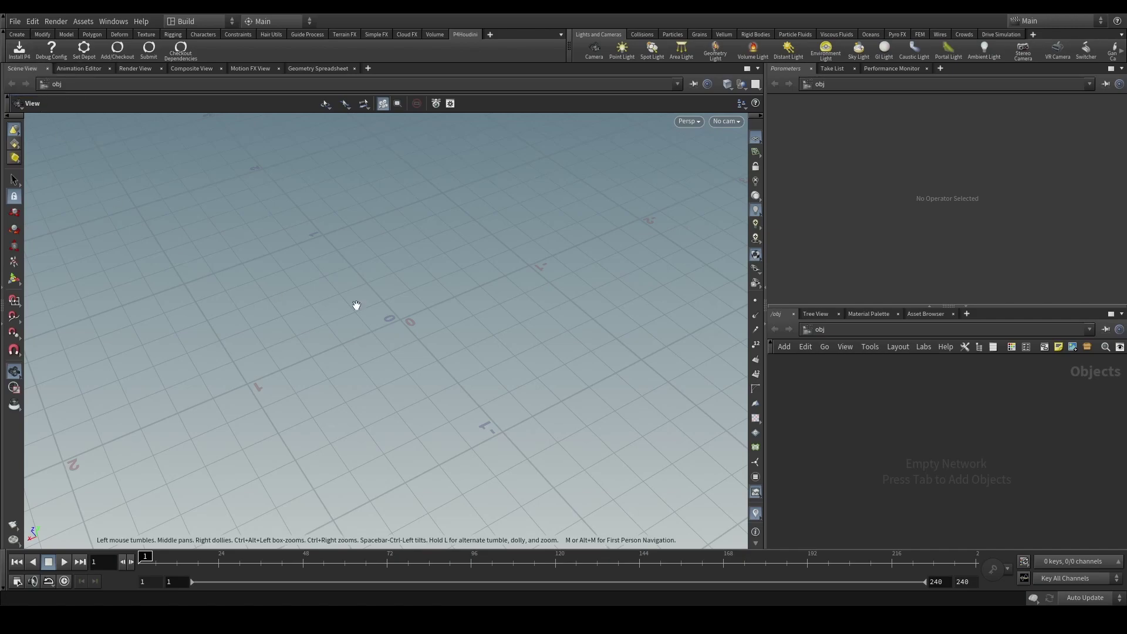
left_click_drag(314, 273, 330, 294)
left_click_drag(371, 336, 373, 311)
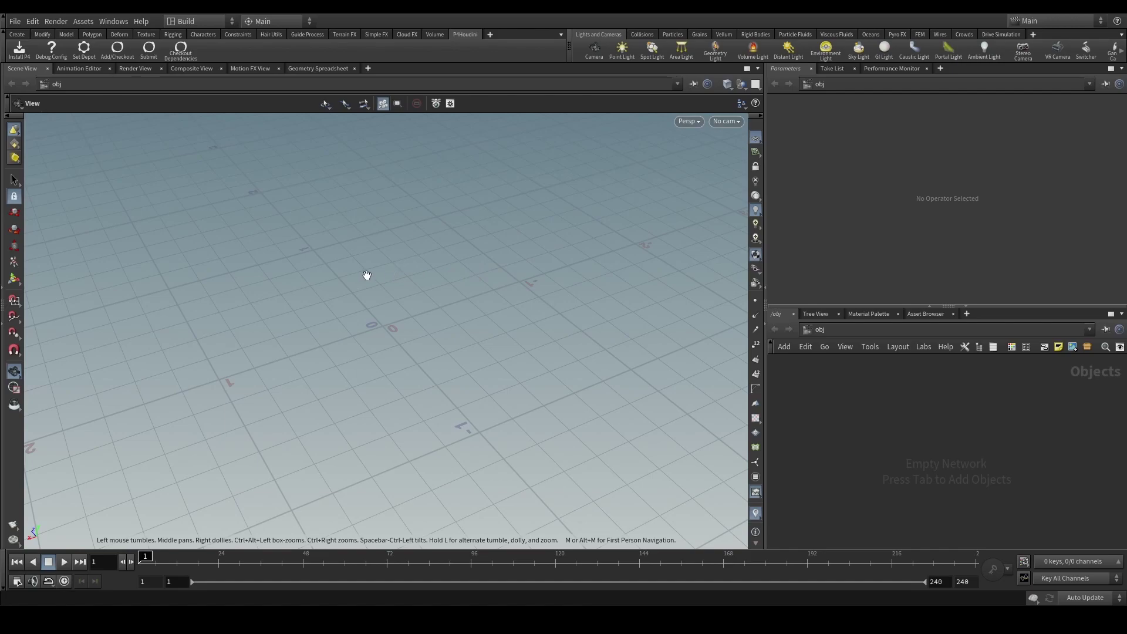
left_click_drag(362, 284, 368, 285)
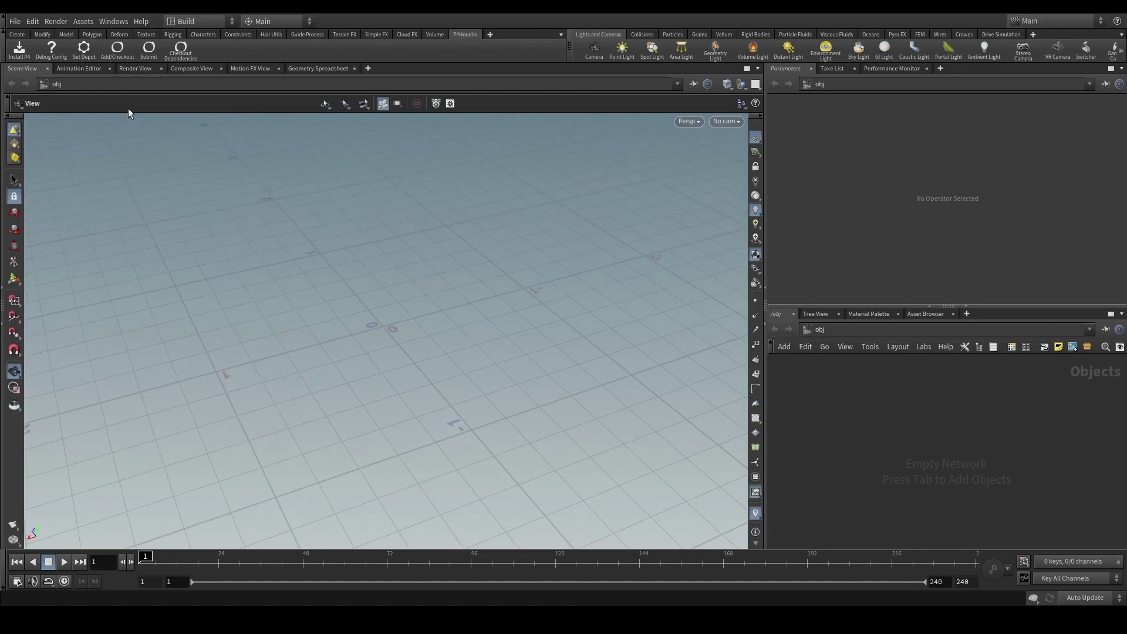
Step: Set the P4Houdini plugin's depot root to the D:/Local_P4V_Depot folder
left_click(86, 54)
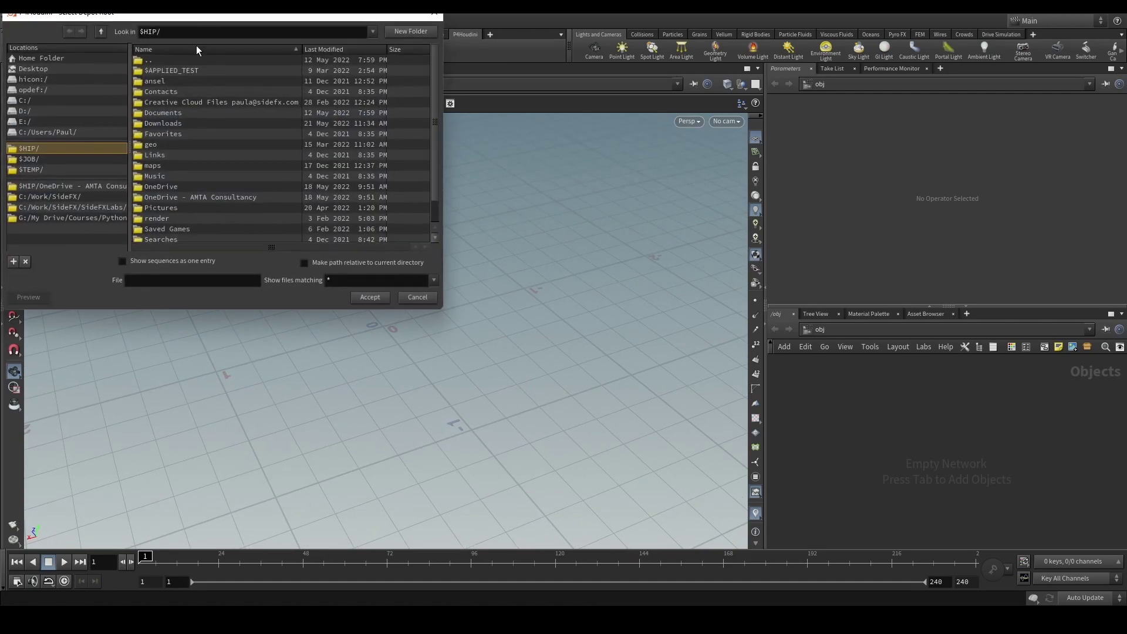
left_click_drag(199, 25, 497, 192)
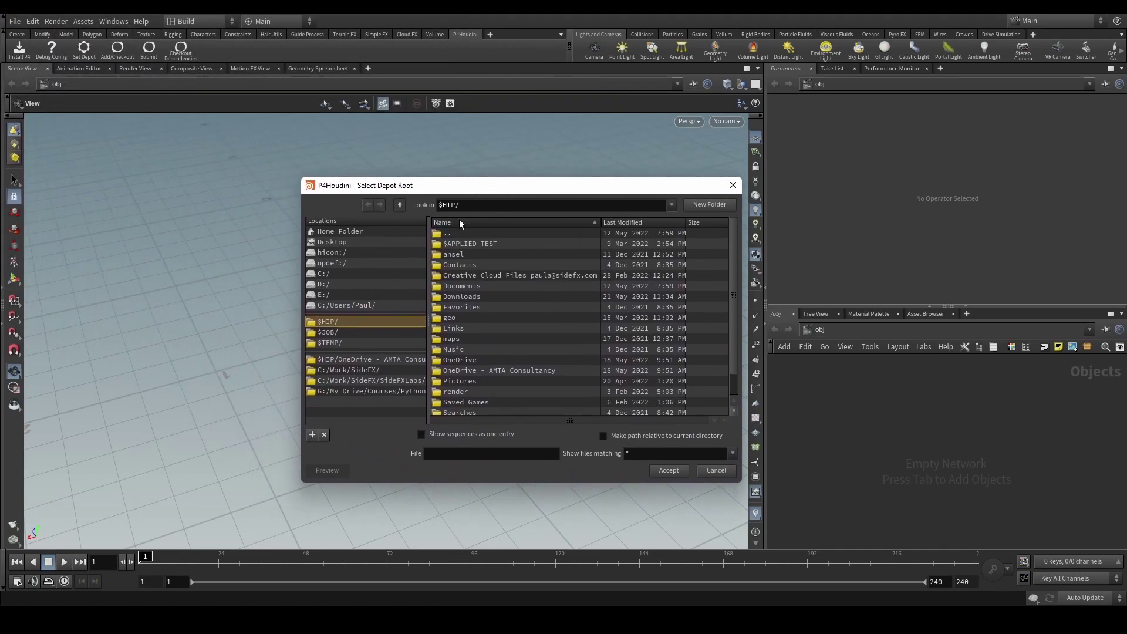
left_click(353, 285)
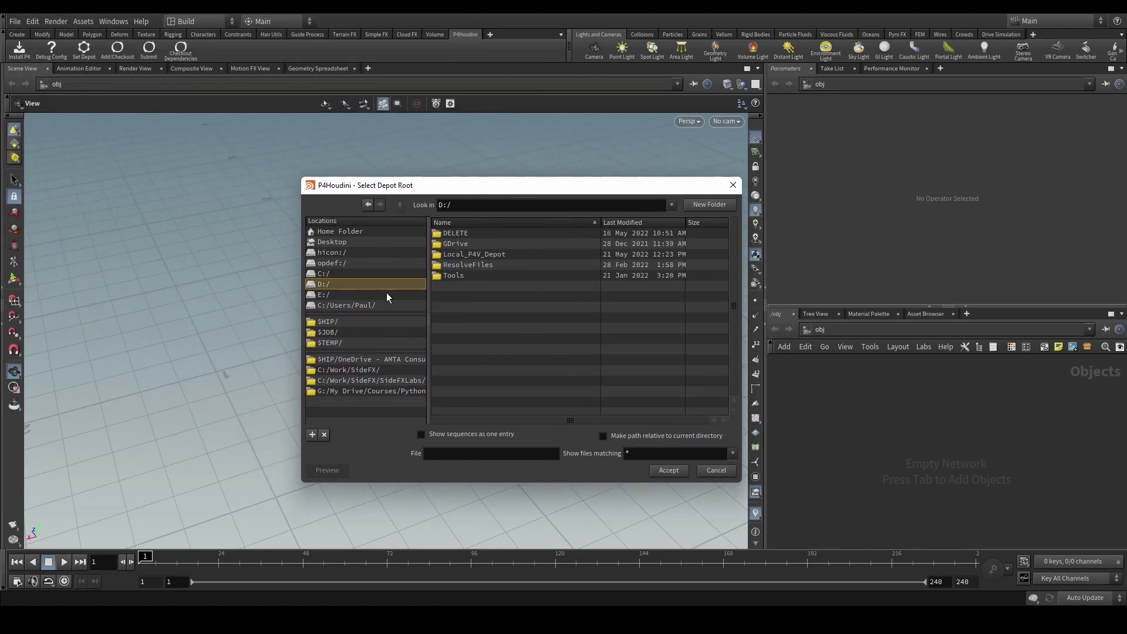
left_click(473, 257)
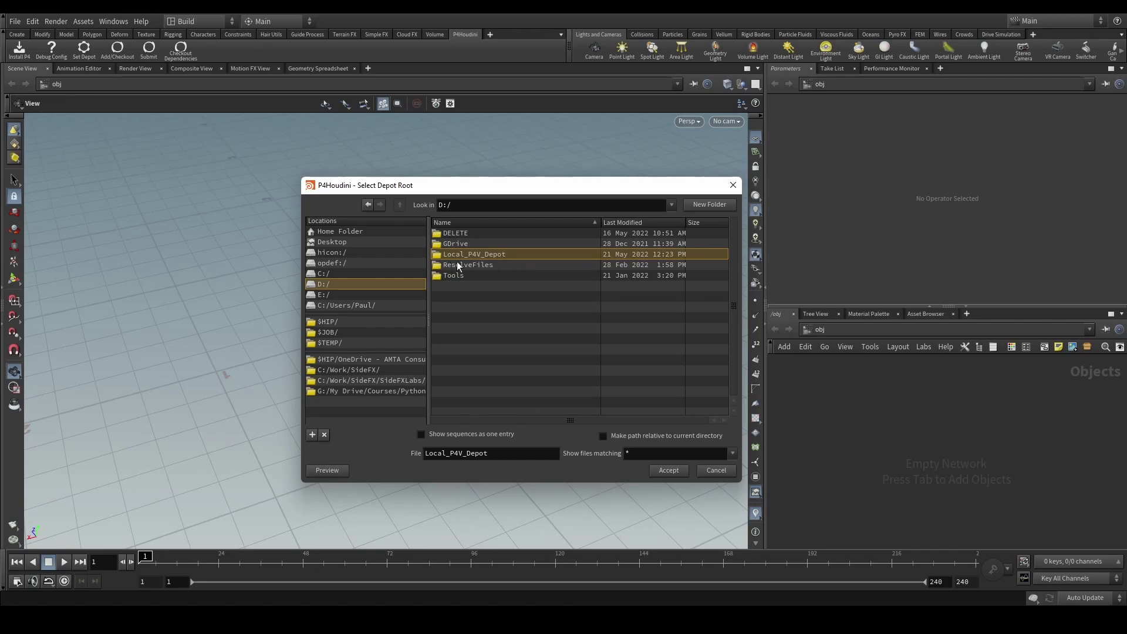
left_click(670, 472)
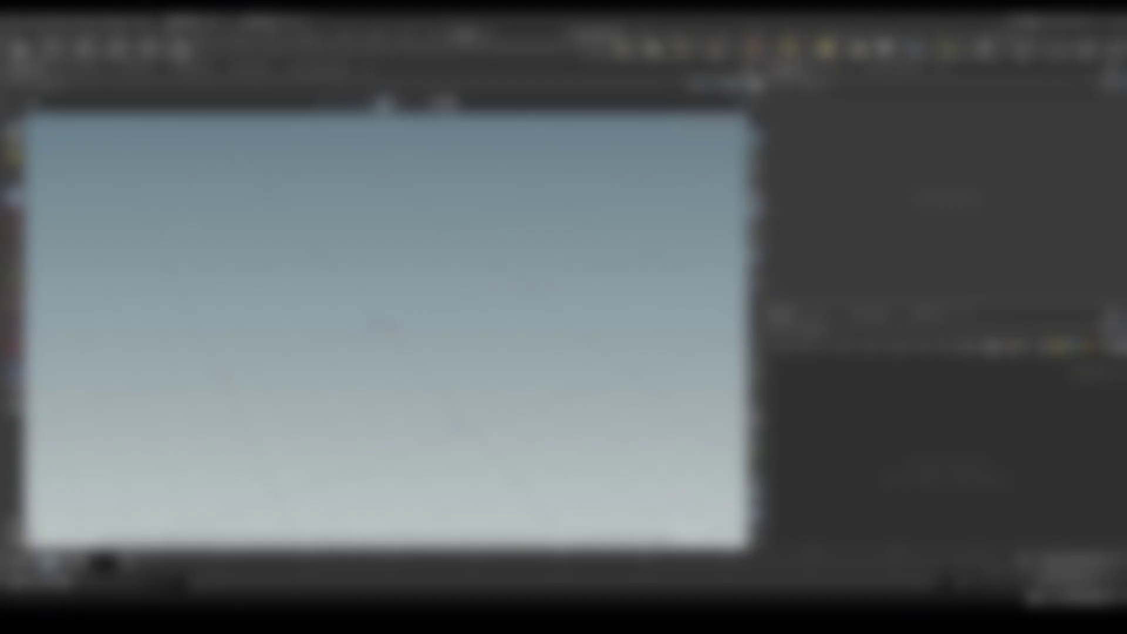
Step: Launch P4V and connect to the personal server at D:\Local_P4V_Depot\.p4root
key("super")
type("p4v")
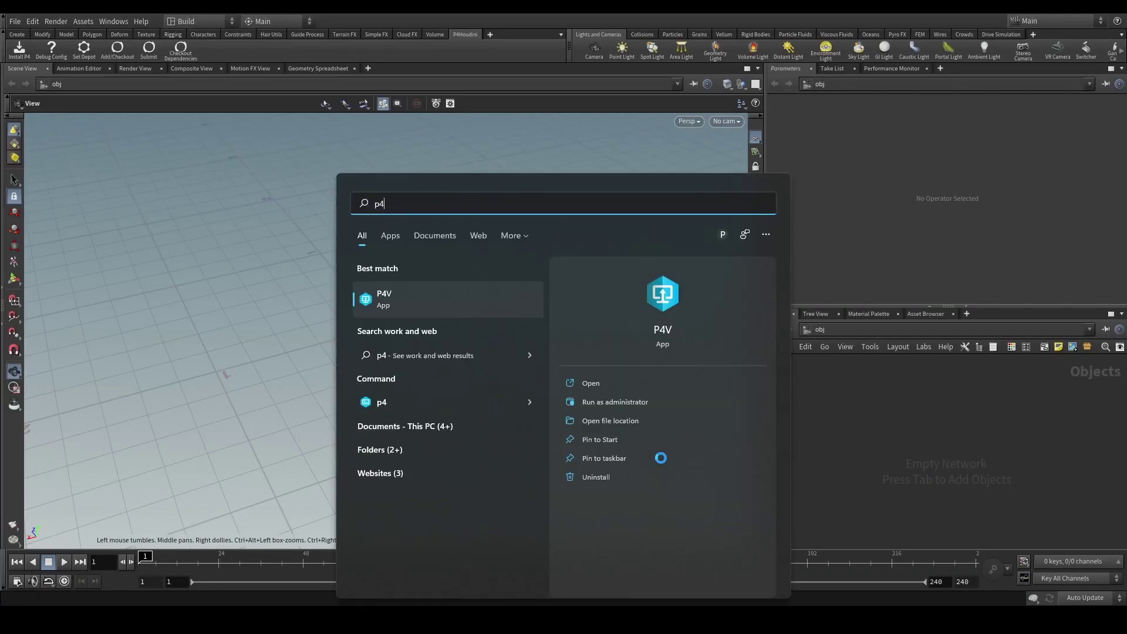
key("Return")
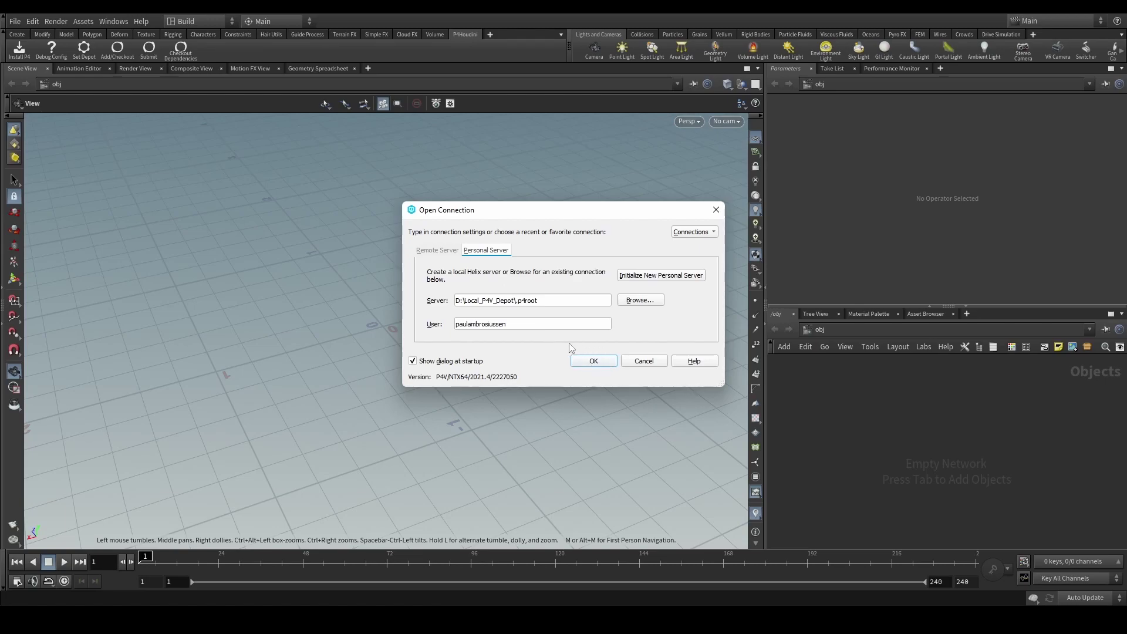
left_click(585, 359)
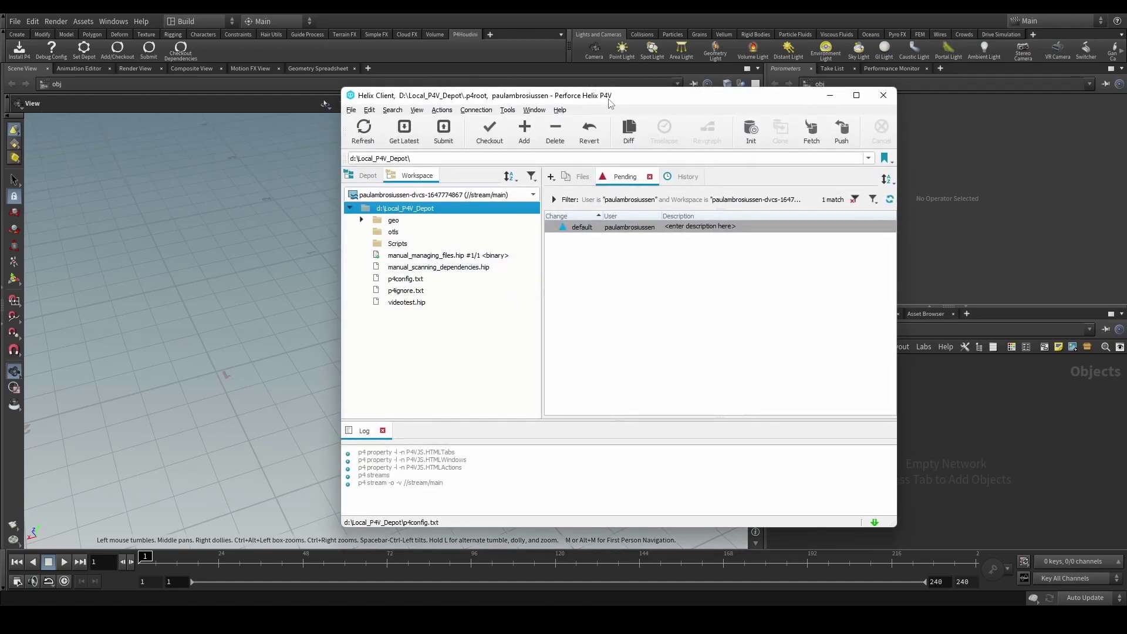
Step: Examine the depot folder's history, the pending changelists and the workspace files in P4V, and return to Houdini
left_click_drag(609, 104, 535, 100)
left_click(597, 172)
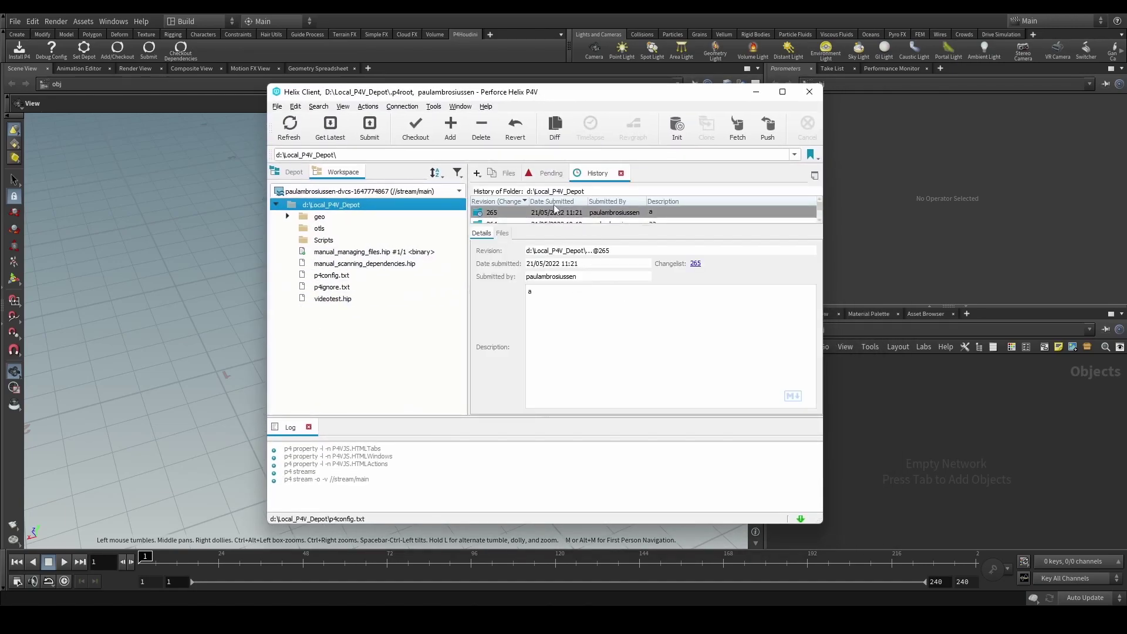
left_click(550, 173)
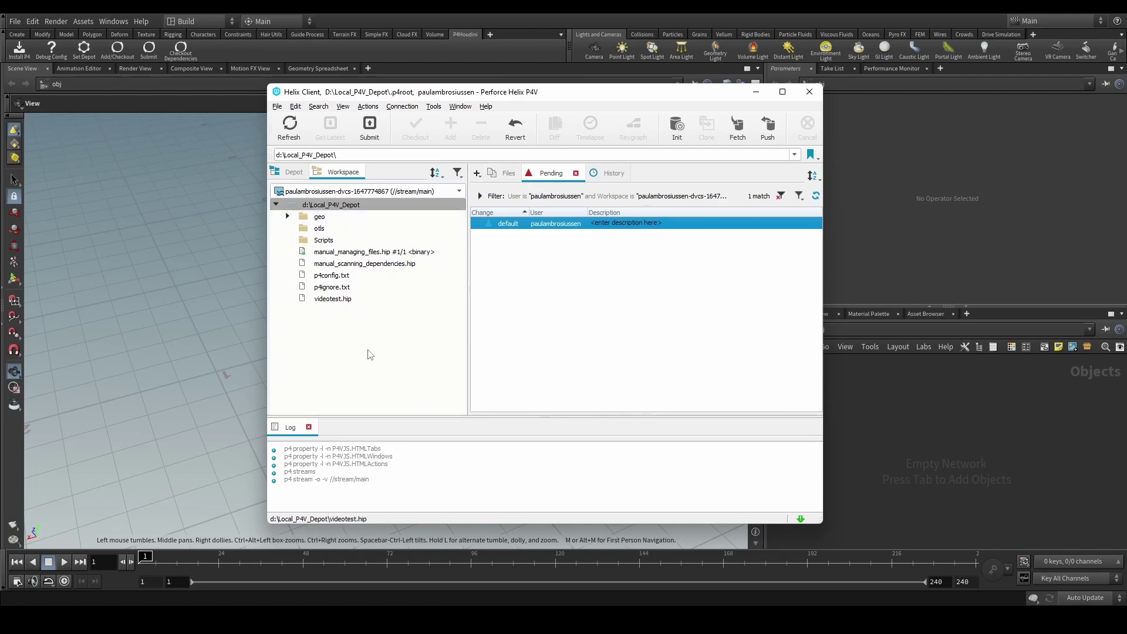
left_click(322, 297)
left_click(309, 217, "shift")
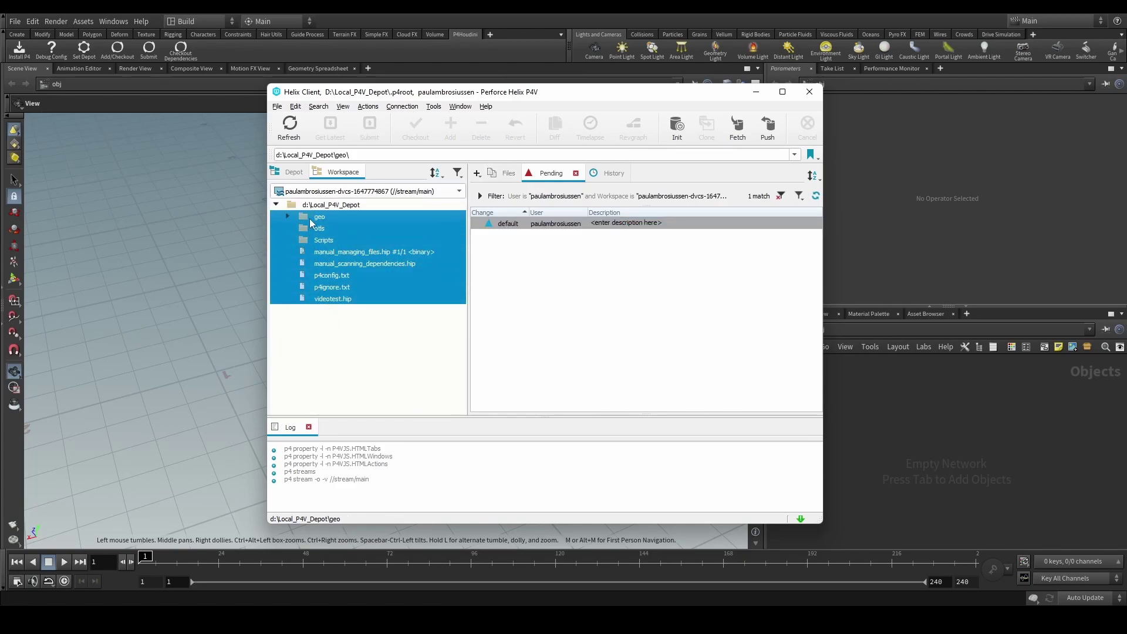
left_click(381, 379)
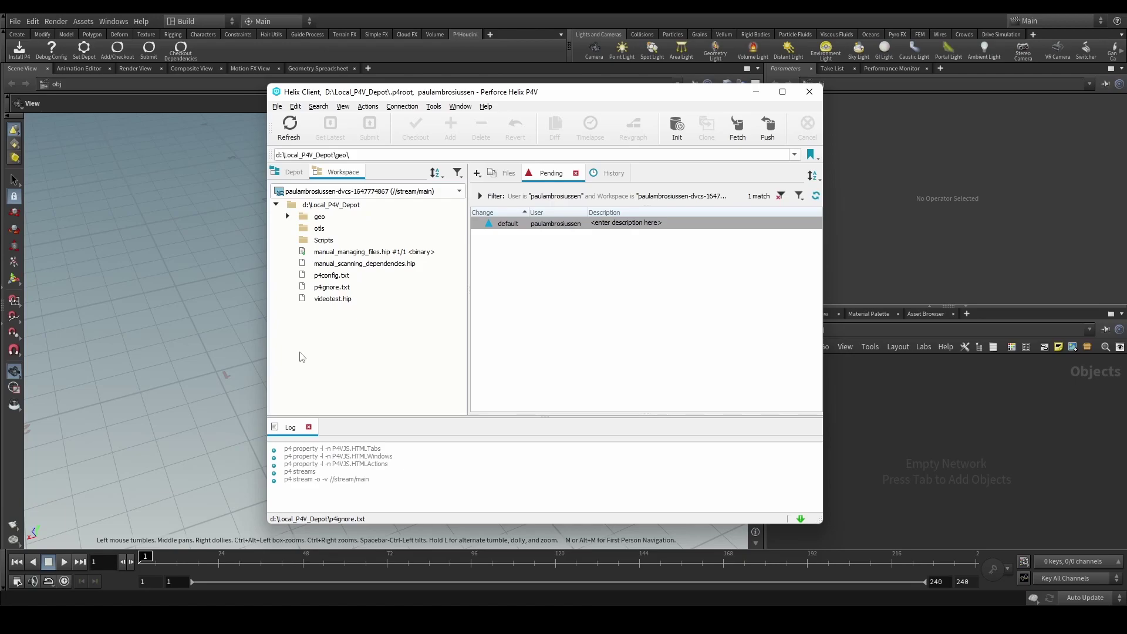
left_click(235, 361)
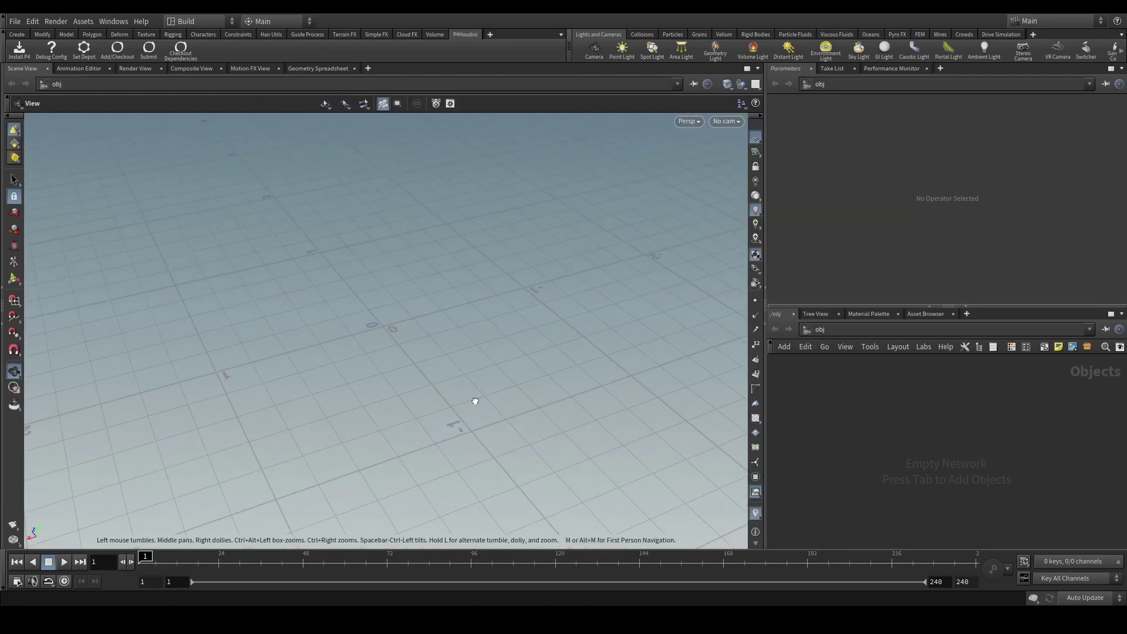
Step: Switch to the P4Houdini GitHub page and read the README's sections on configuring a P4 repository and using the plugin
left_click(652, 598)
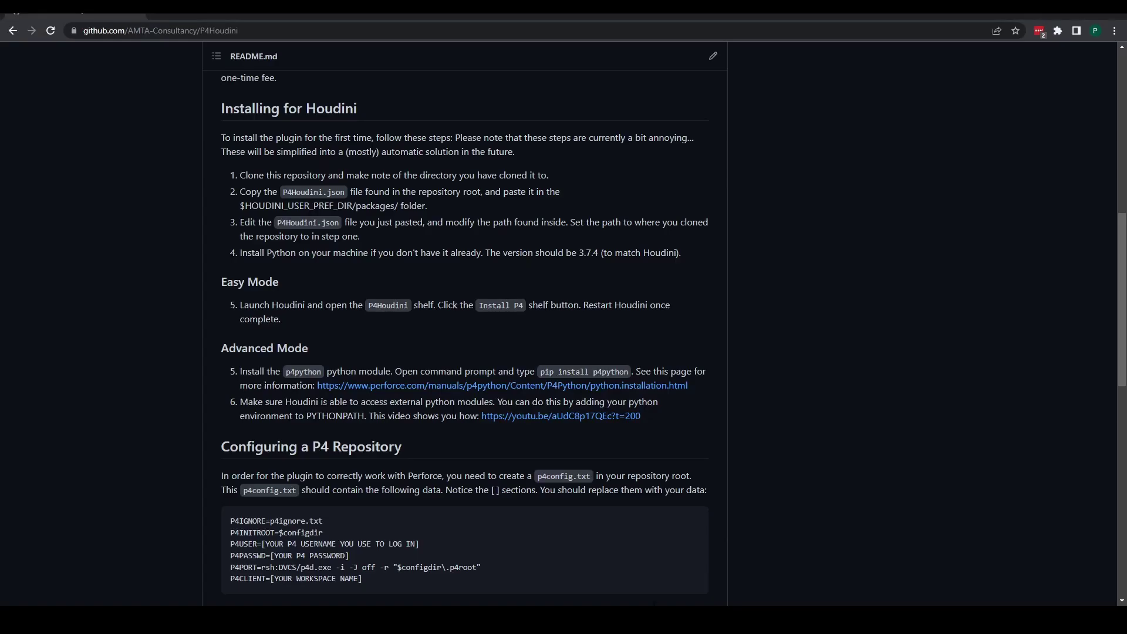
scroll(437, 376, "down", 4)
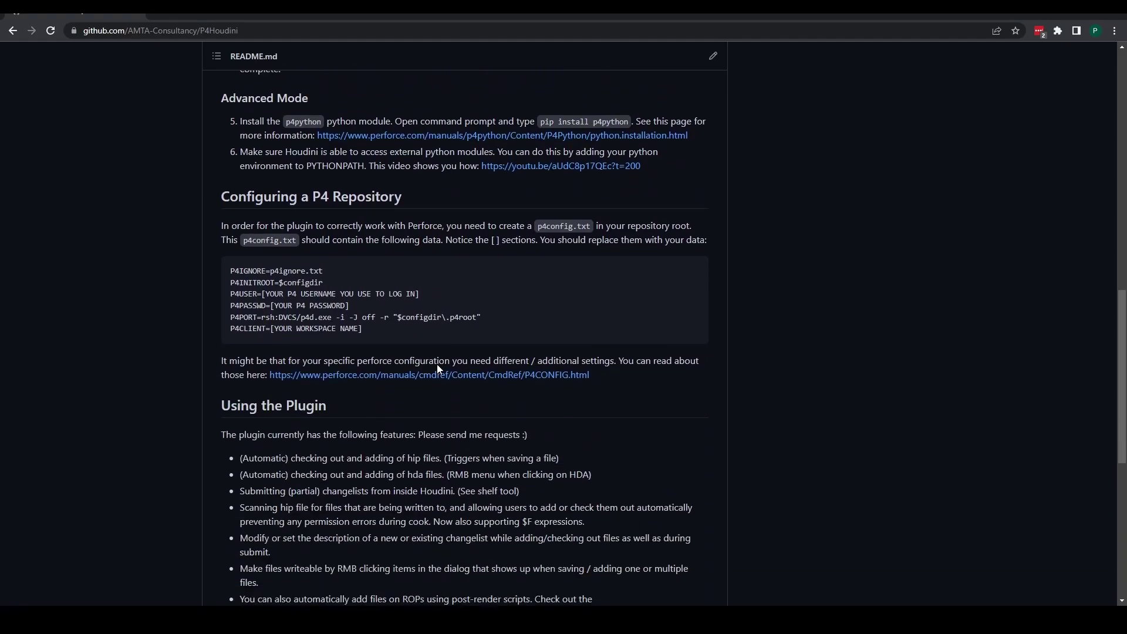
scroll(436, 364, "down", 2)
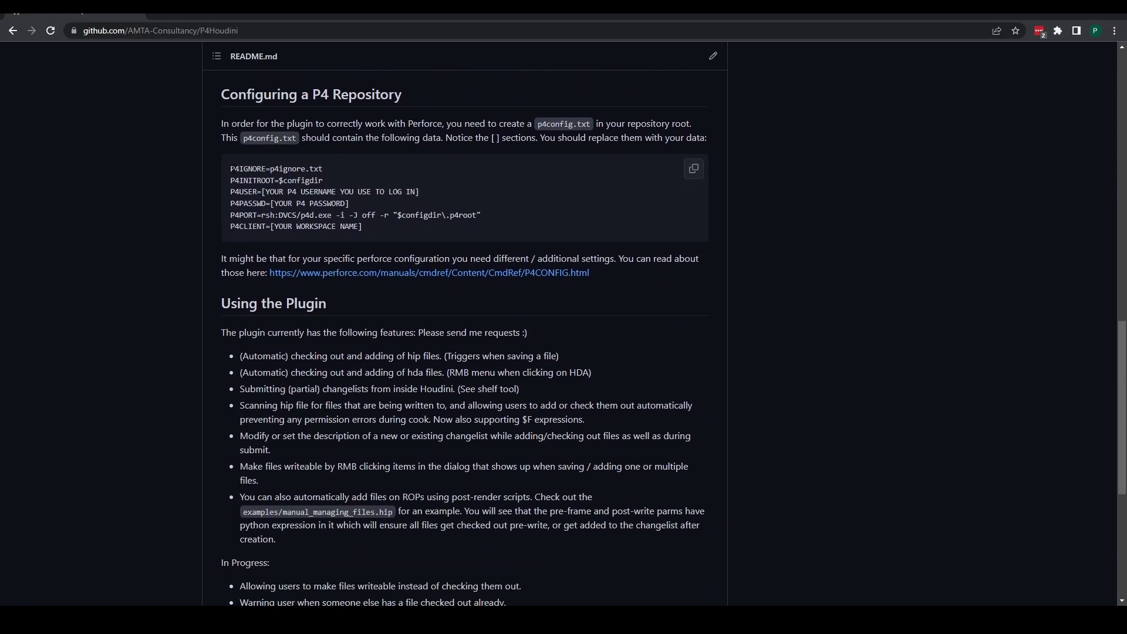
scroll(399, 238, "down", 2)
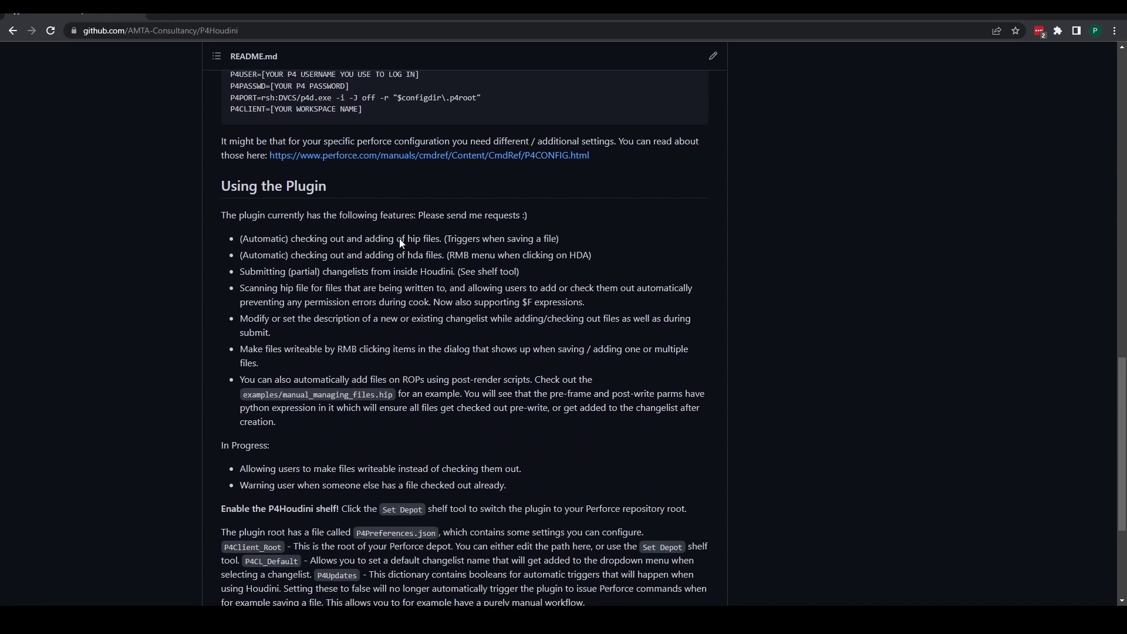
scroll(399, 238, "down", 1)
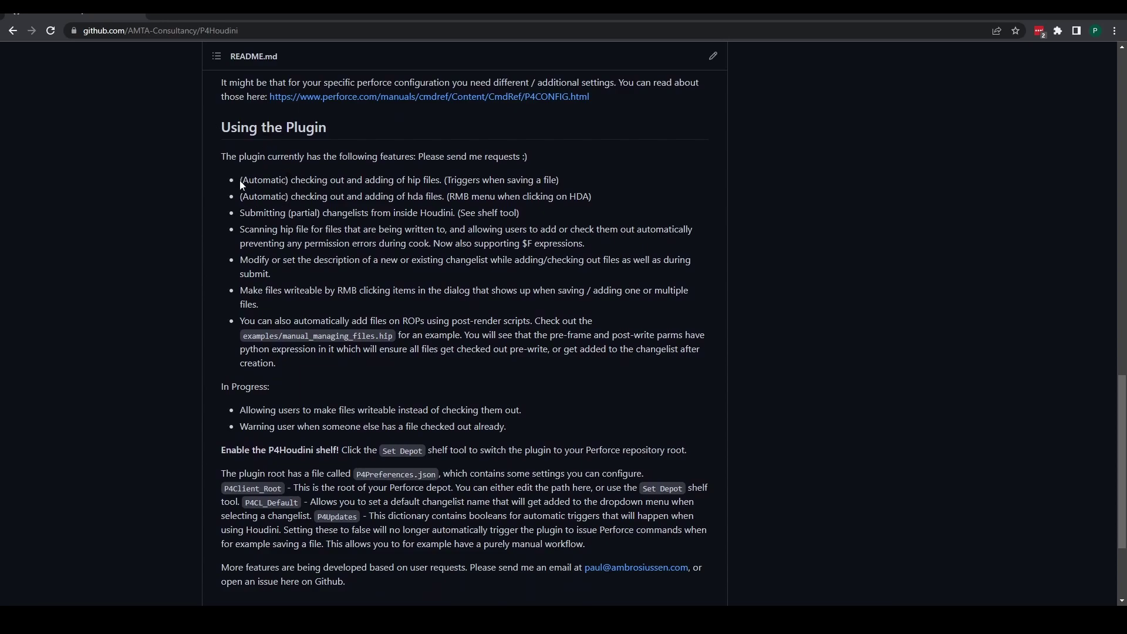
left_click_drag(240, 180, 560, 175)
left_click(530, 176)
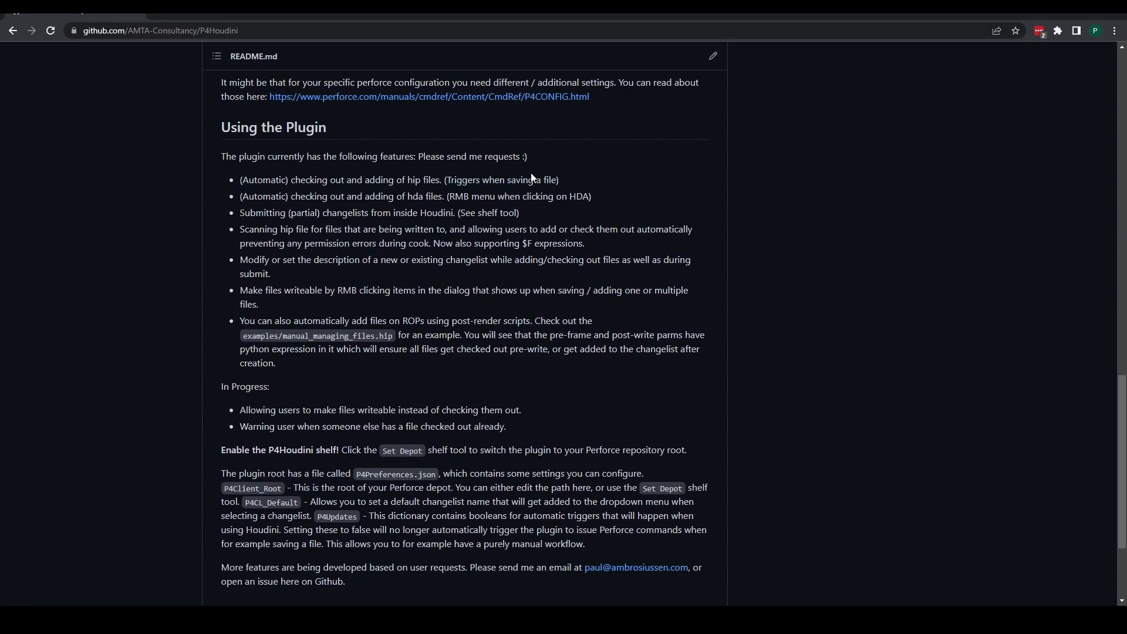
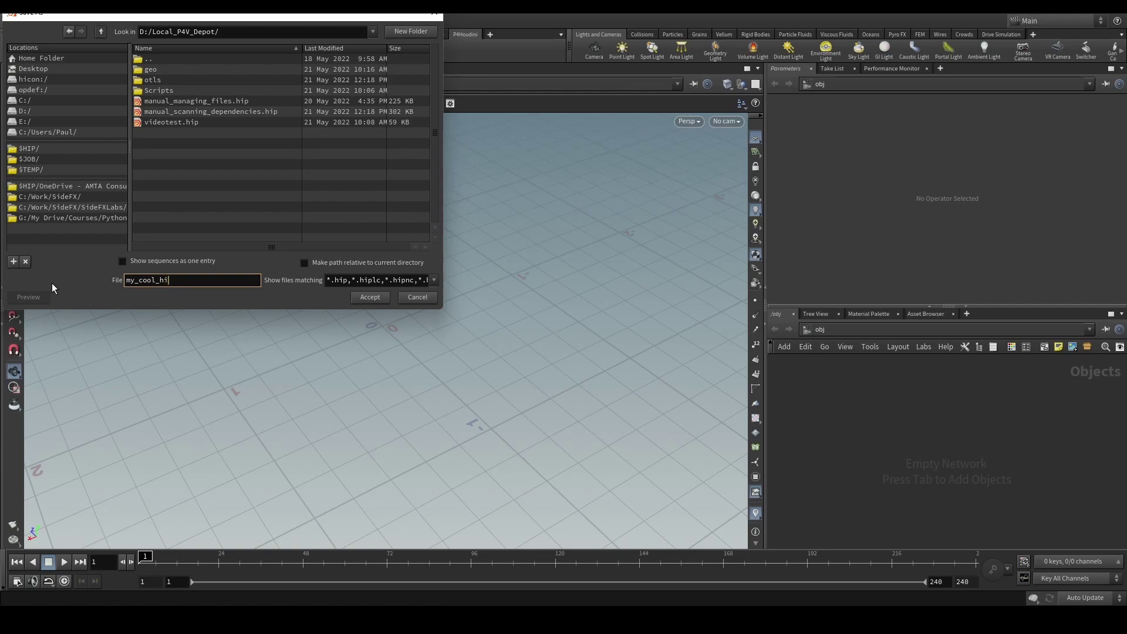
Step: Save the Houdini scene as my_cool_hip.hip in D:/Local_P4V_Depot and select it in the Add or Checkout dialog
left_click(355, 298)
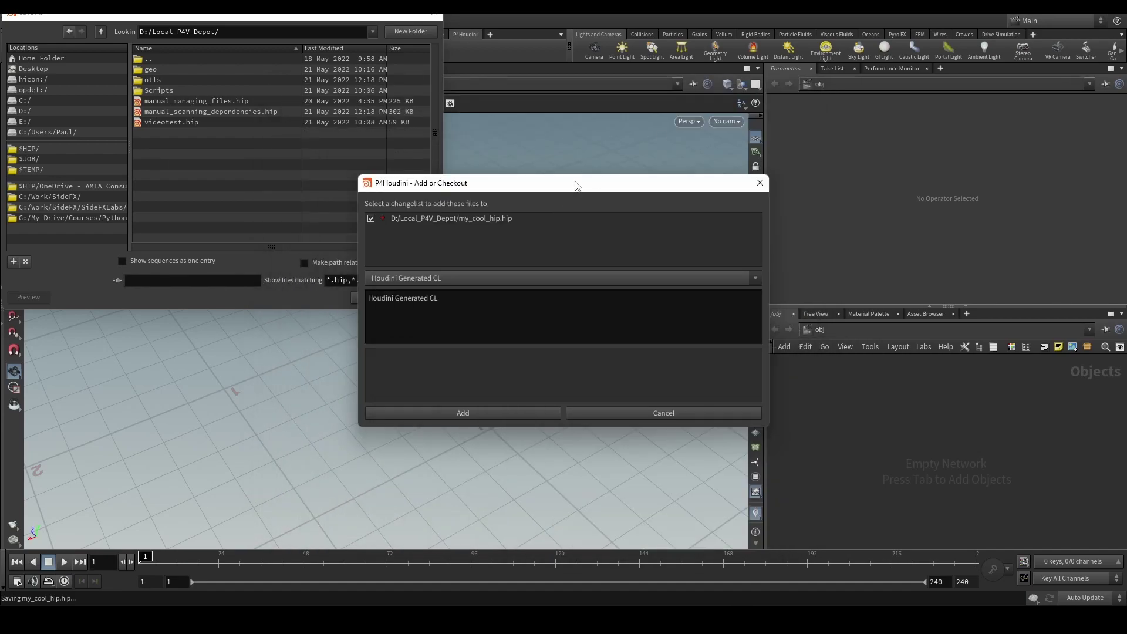
left_click_drag(575, 186, 589, 212)
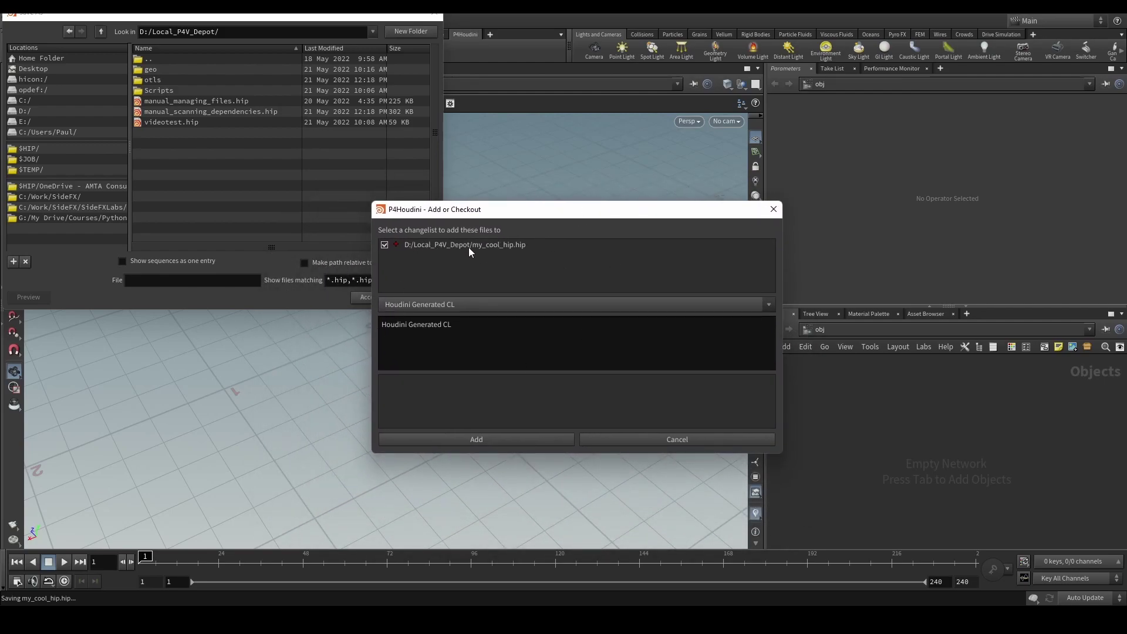
left_click(433, 245)
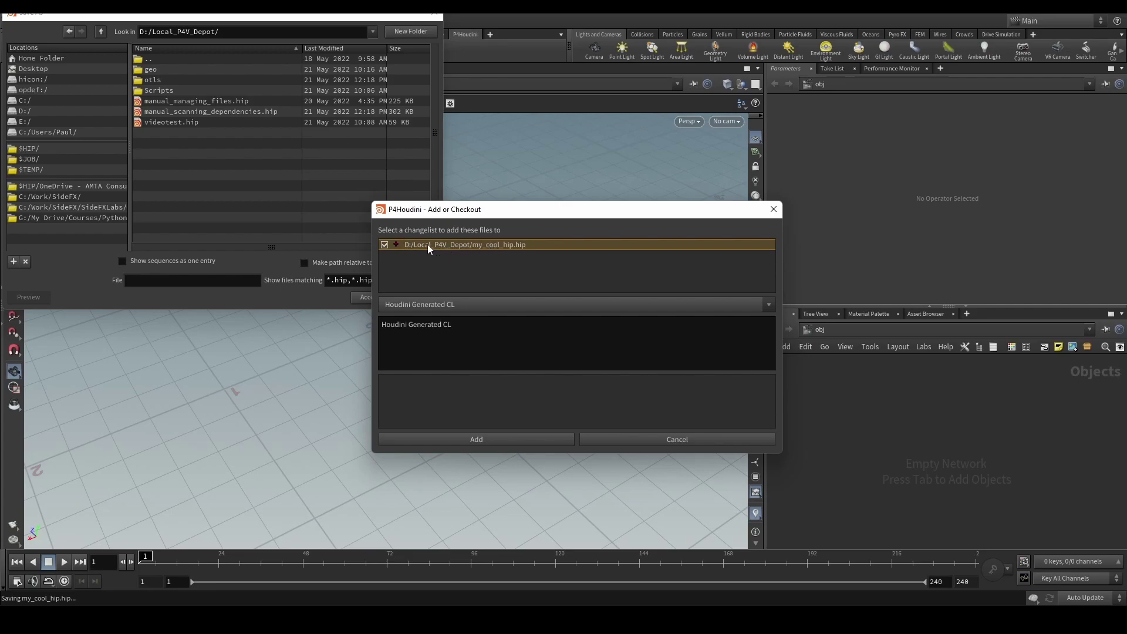
Step: Add my_cool_hip.hip to a new changelist described as "My first changelist" with the line "- Added my cool hip"
left_click(462, 304)
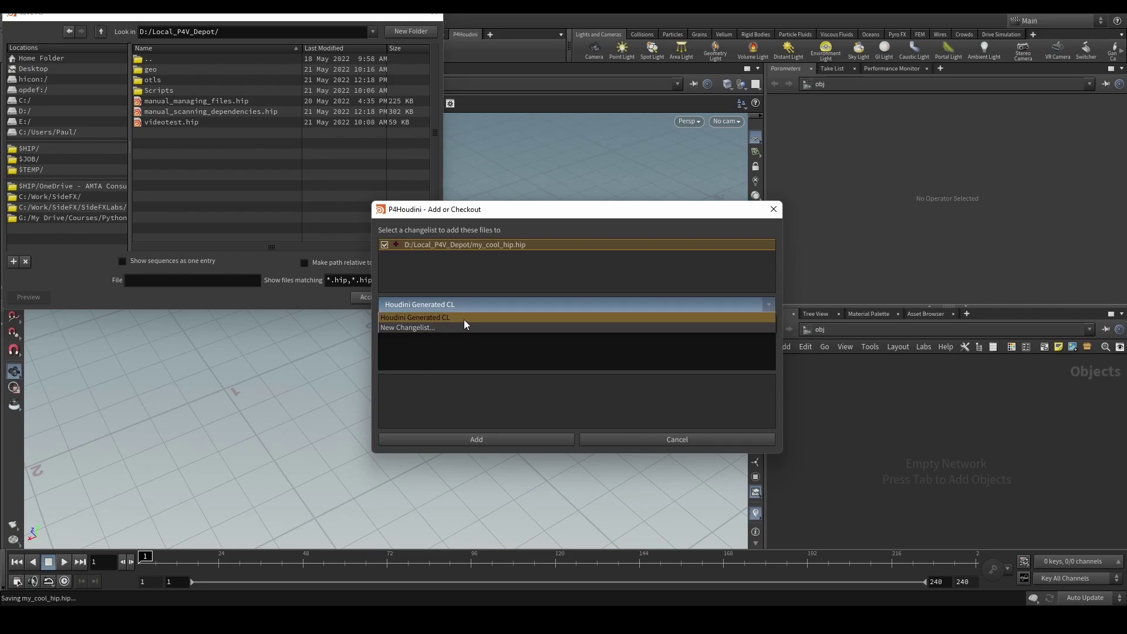
left_click(411, 328)
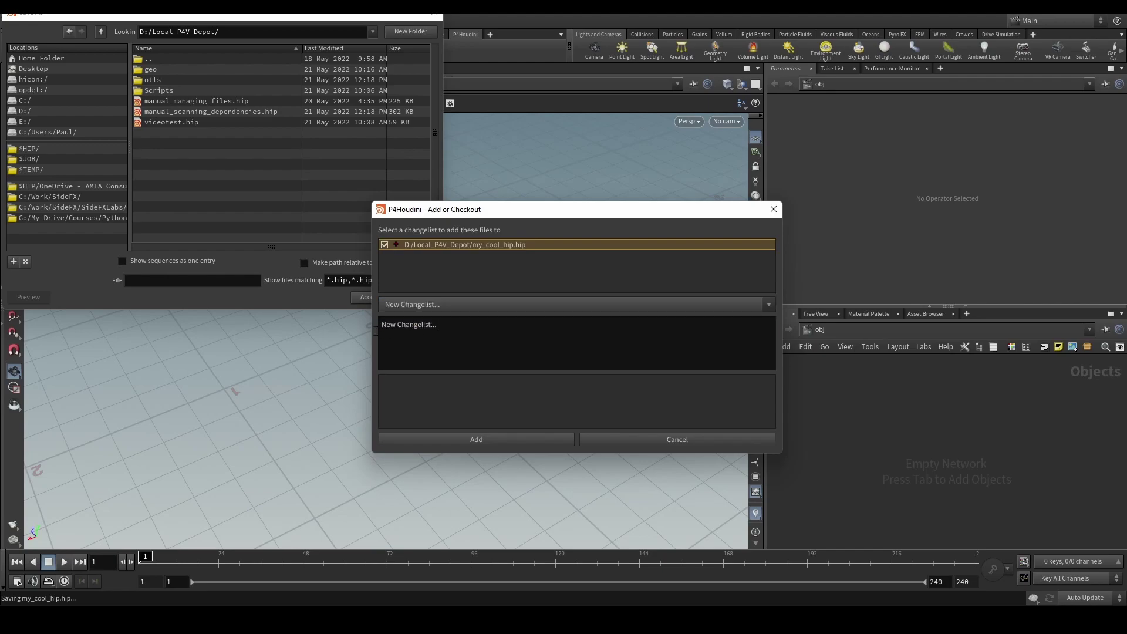
left_click_drag(436, 327, 357, 322)
key("BackSpace")
type("M")
type("y first change")
type("list  ")
type("-")
type(" Added m")
type("y cool hip")
left_click(478, 439)
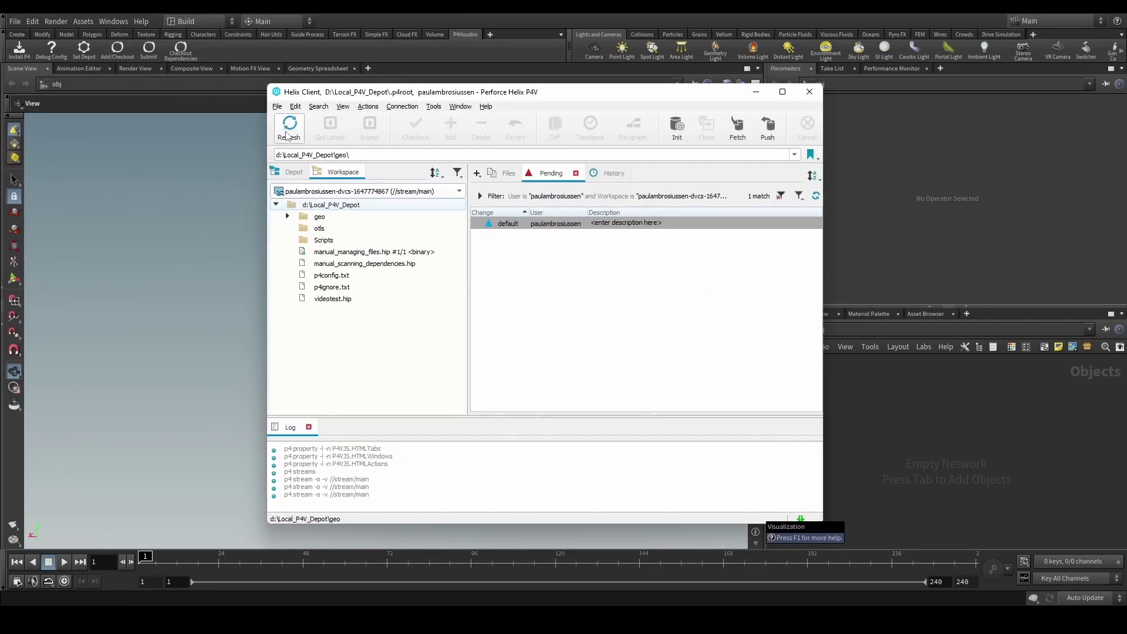
Step: Inspect the description and files of the "My first changelist" pending changelist in P4V, close it without submitting, and return to Houdini
left_click(476, 235)
left_click(646, 236)
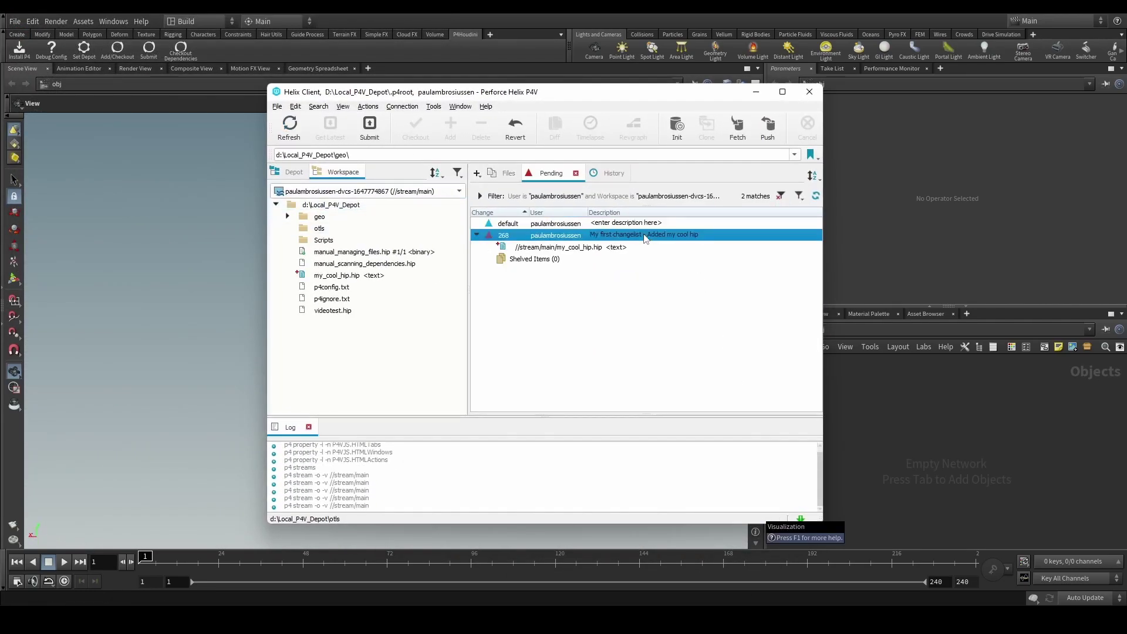
double_click(645, 236)
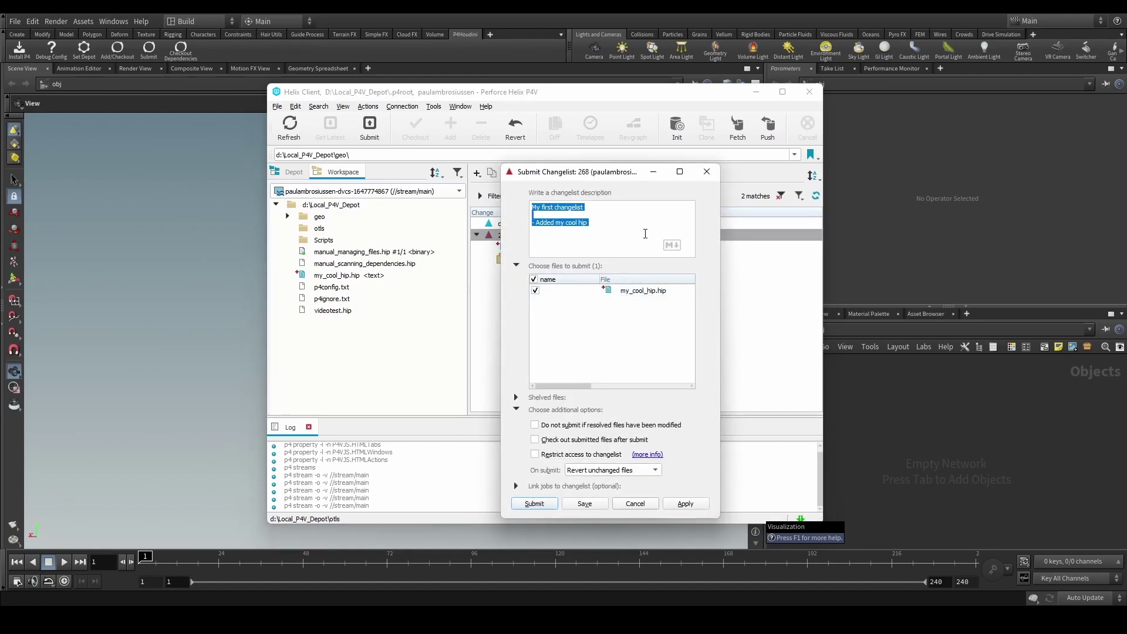
left_click(707, 171)
left_click(191, 312)
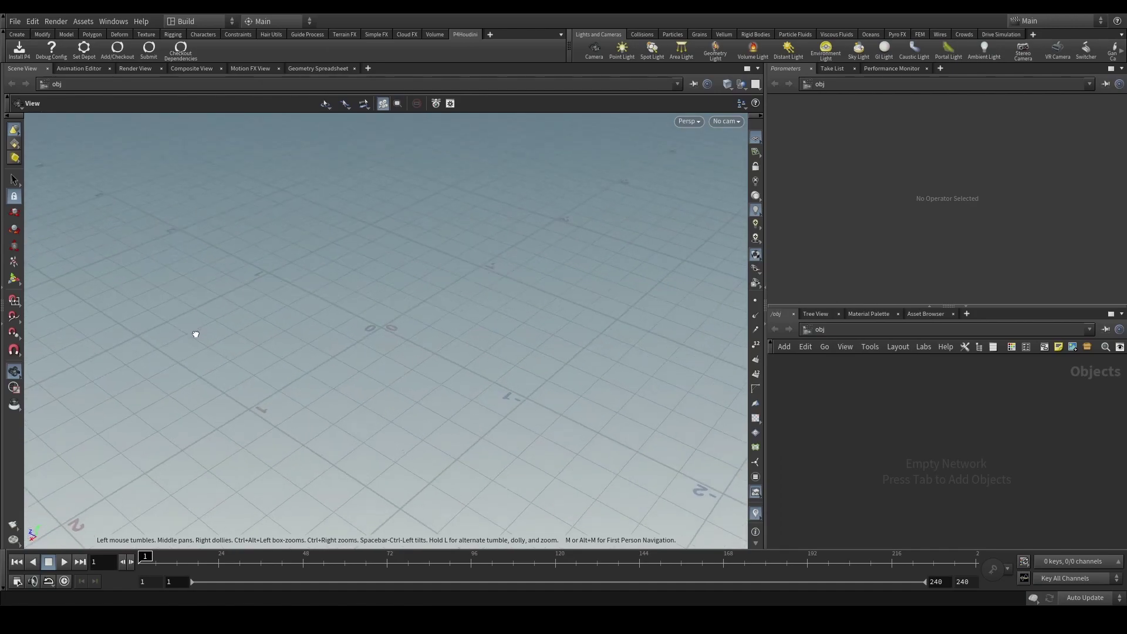
Step: Save the current my_cool_hip.hip scene again
middle_click_drag(385, 362, 417, 341)
left_click_drag(406, 396, 411, 309)
key("ctrl+s")
left_click_drag(442, 351, 161, 133)
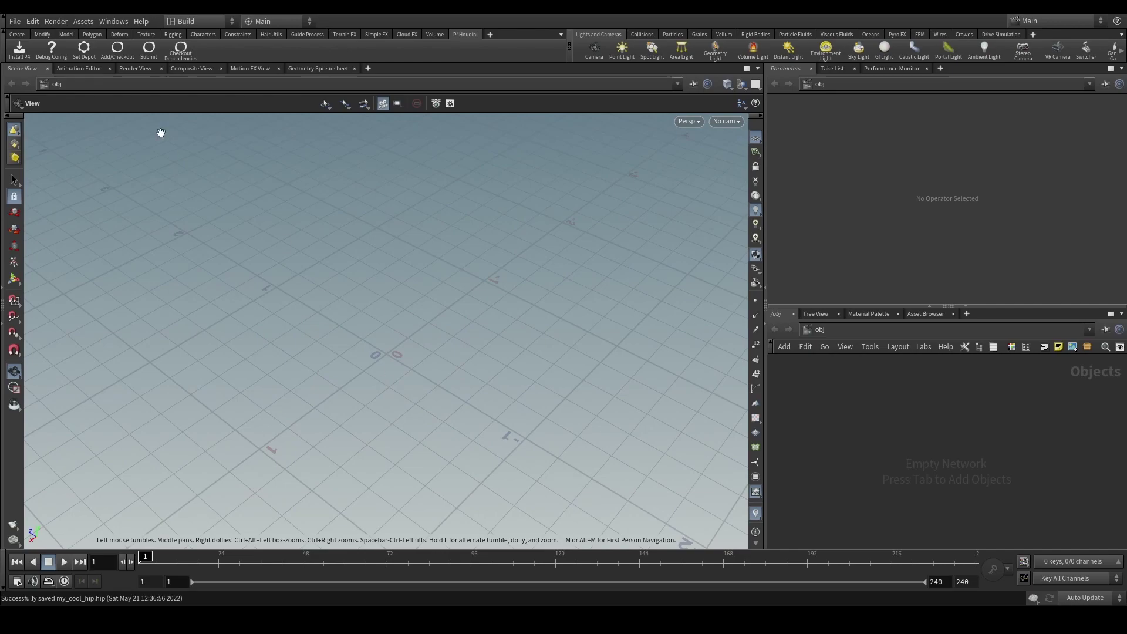
Step: Save the scene as my_cool_hip2.hip in the depot folder without adding it to a changelist
left_click(14, 21)
left_click(55, 112)
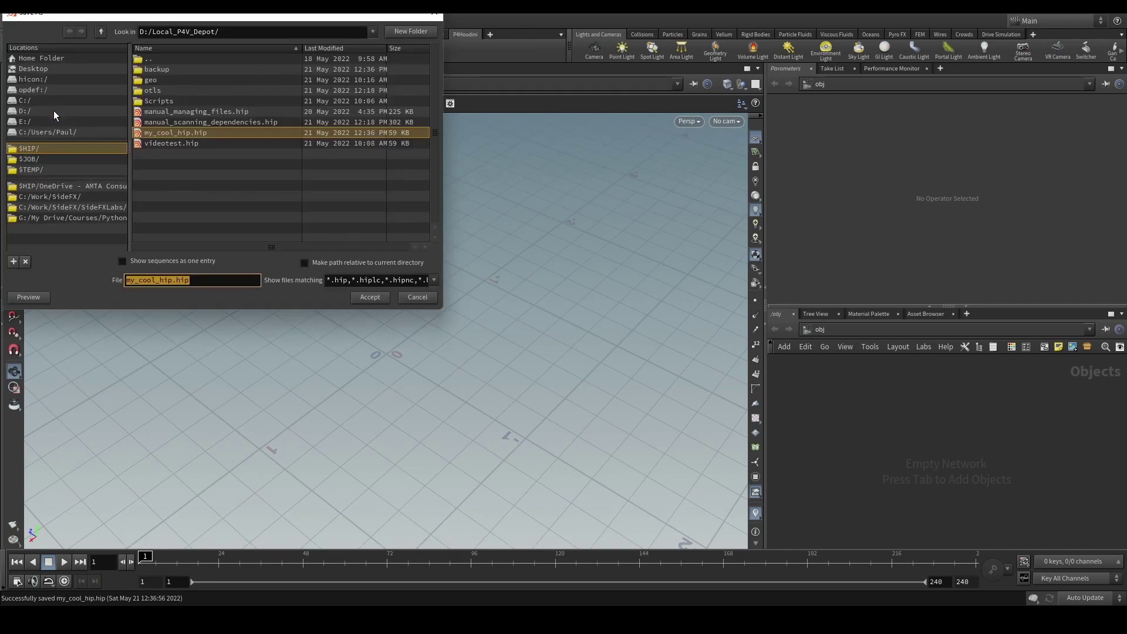
left_click(169, 277)
type("2")
left_click(378, 298)
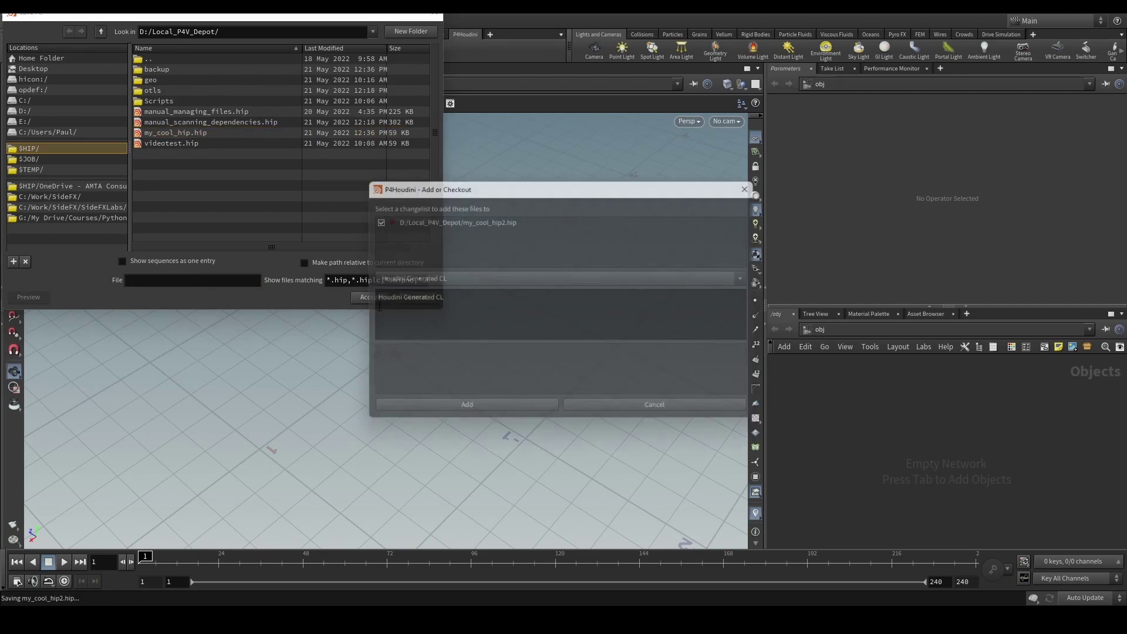
left_click(649, 414)
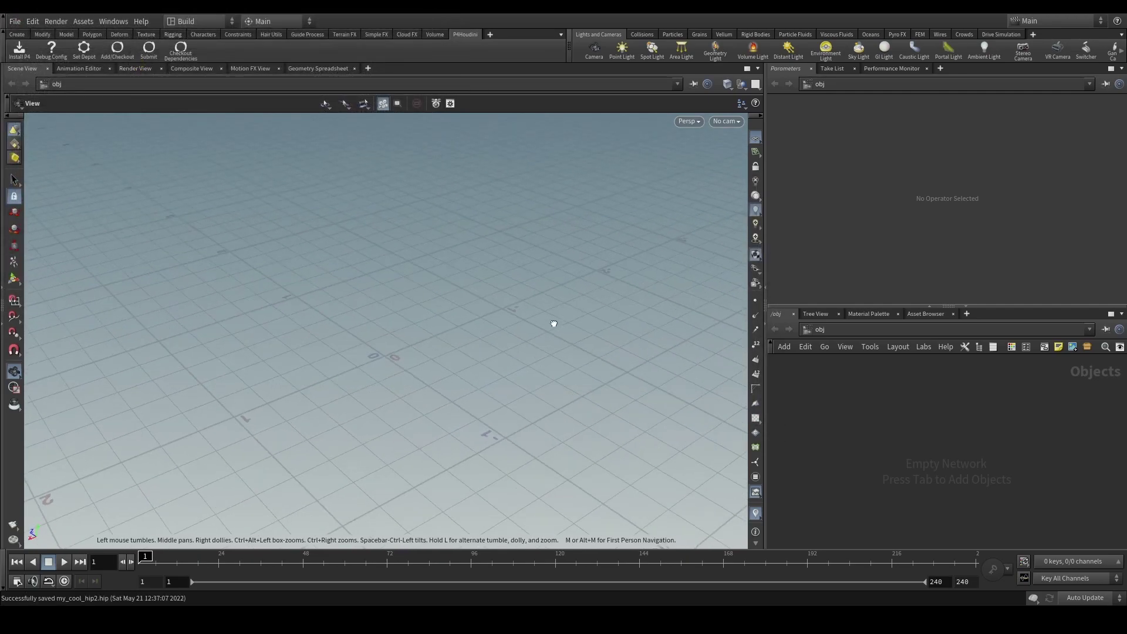
Step: Switch to P4V, refresh it and check my_cool_hip2.hip among the workspace files, and return to Houdini
key("alt+Tab")
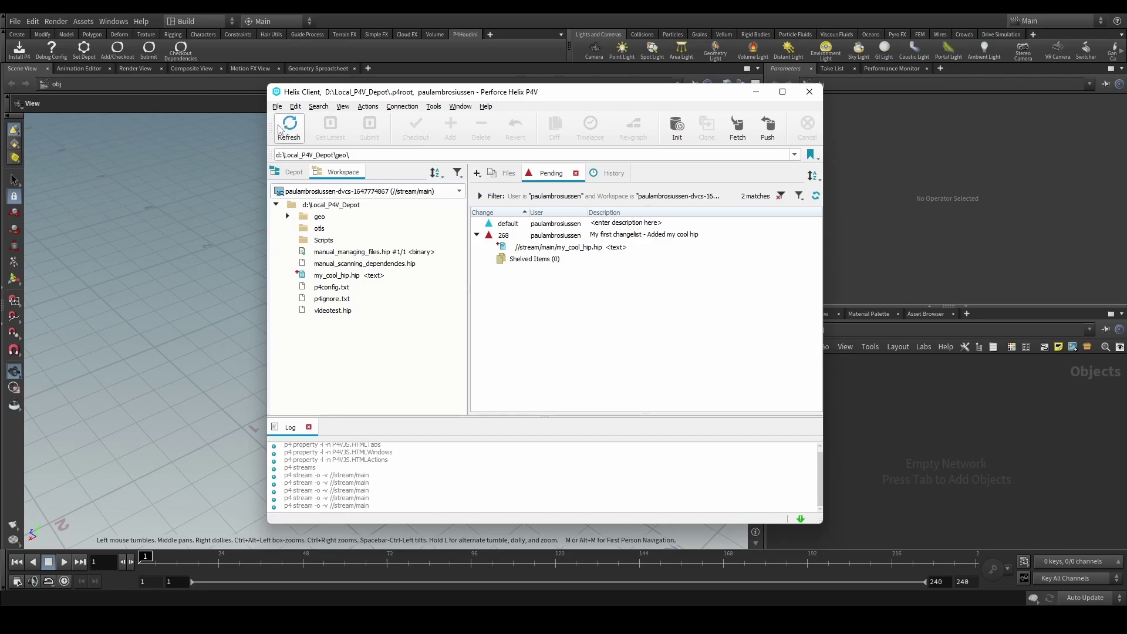
left_click(347, 298)
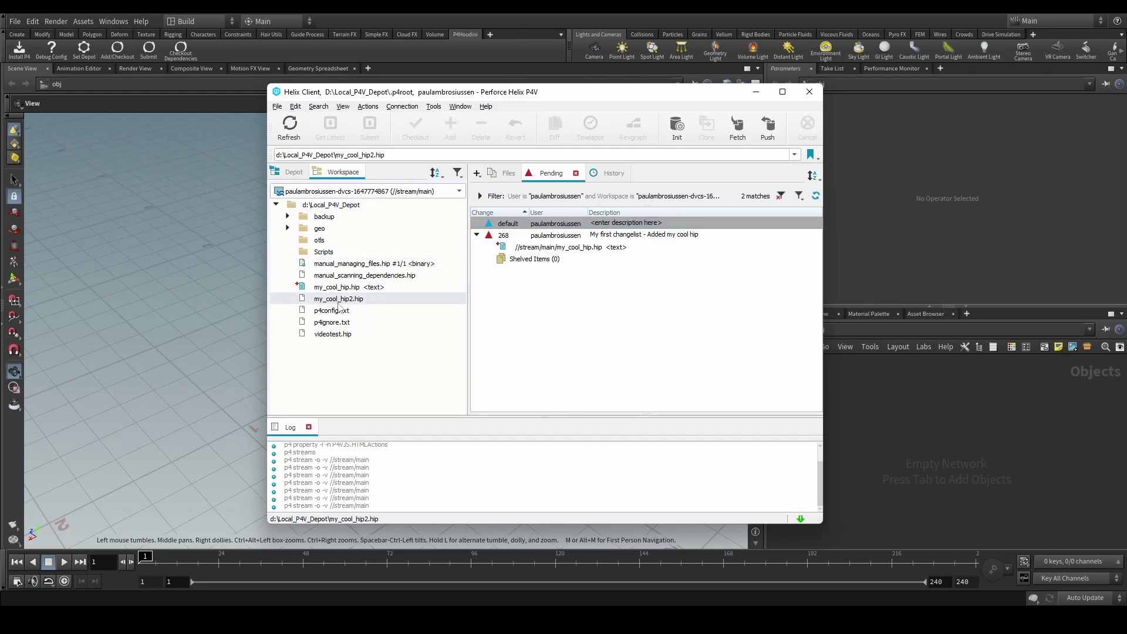
left_click(232, 298)
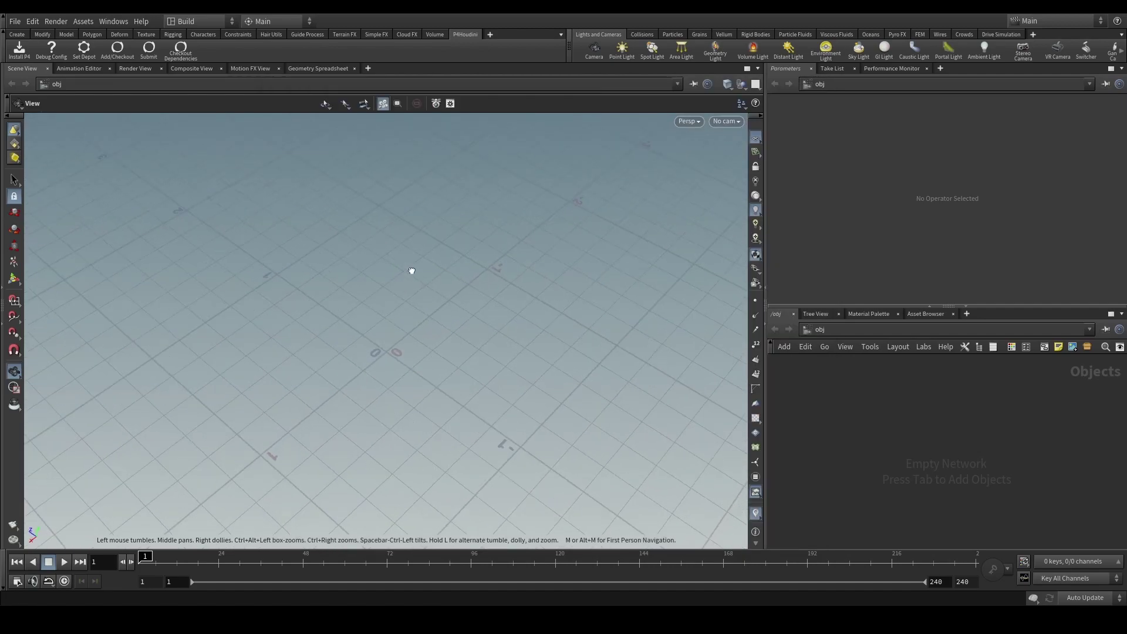
Step: Add my_cool_hip2.hip to the existing "My first changelist" with P4Houdini's Add/Checkout tool, appending another bullet line to the changelist description
left_click_drag(453, 255, 164, 133)
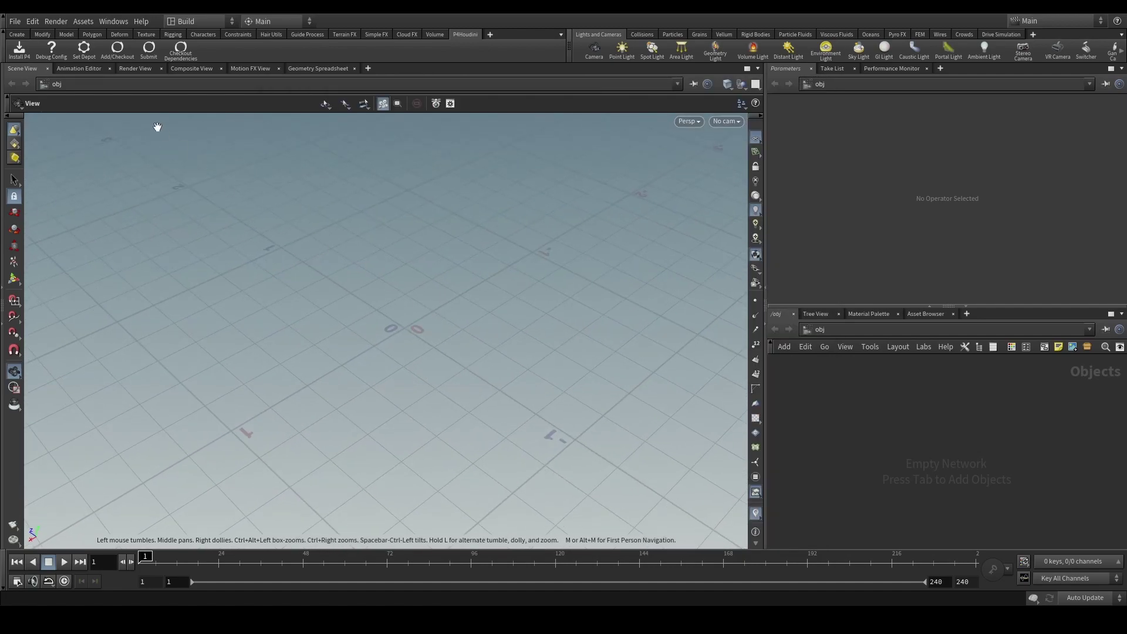
left_click(118, 58)
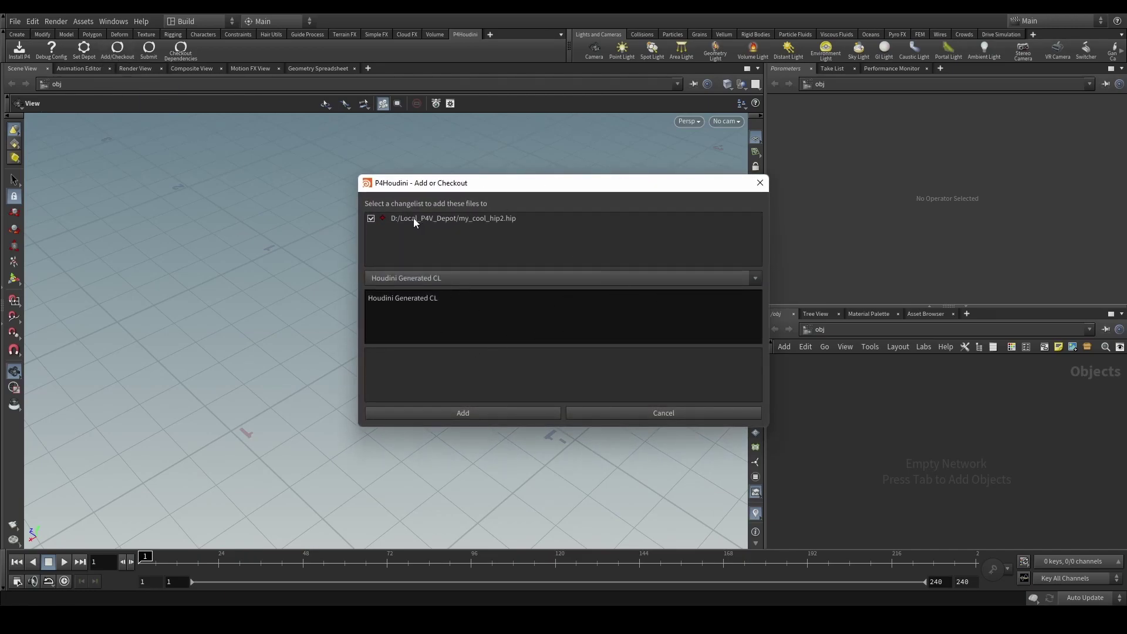
left_click(490, 277)
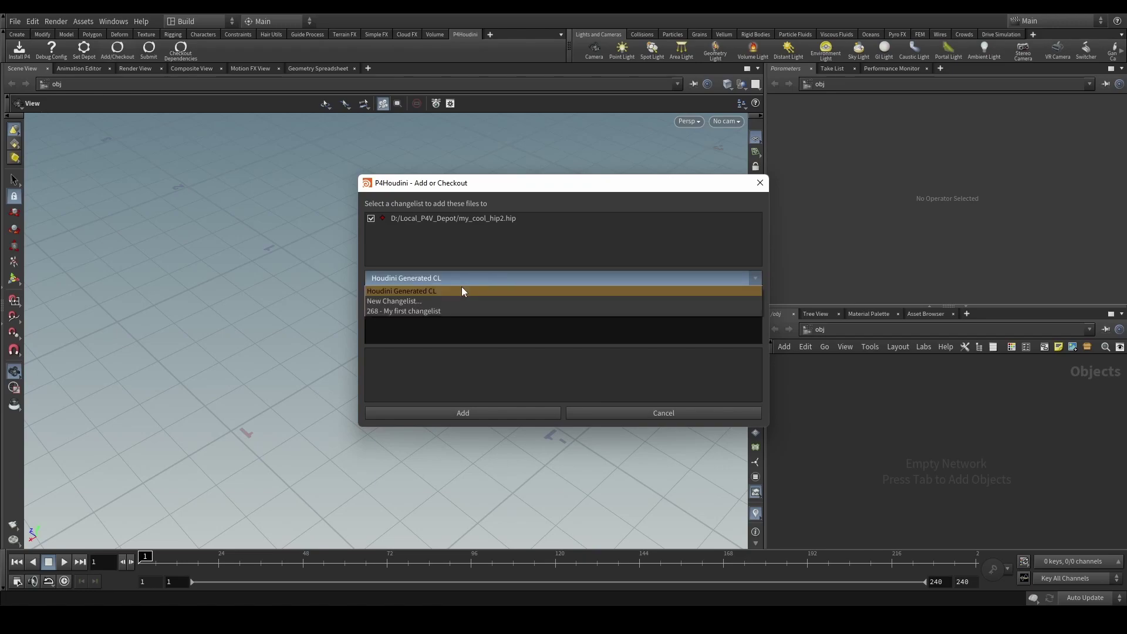
left_click(430, 312)
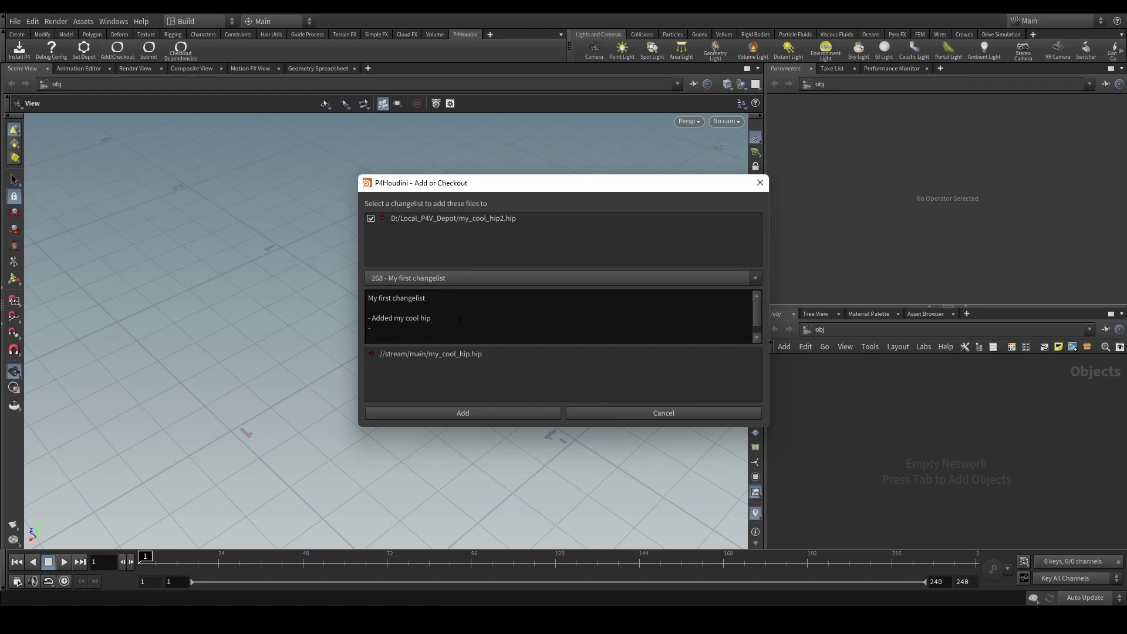
type("dded my coo")
left_click(463, 414)
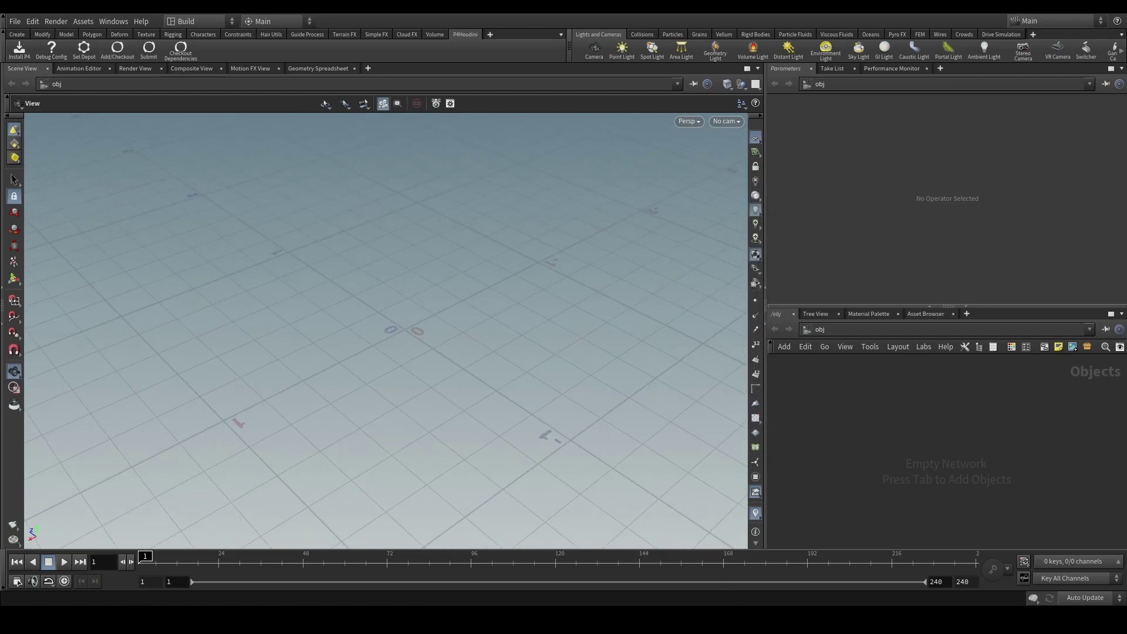
Step: Switch to P4V and refresh the pending changelist, and return to the README's list of plugin features
key("alt+Tab")
left_click(289, 126)
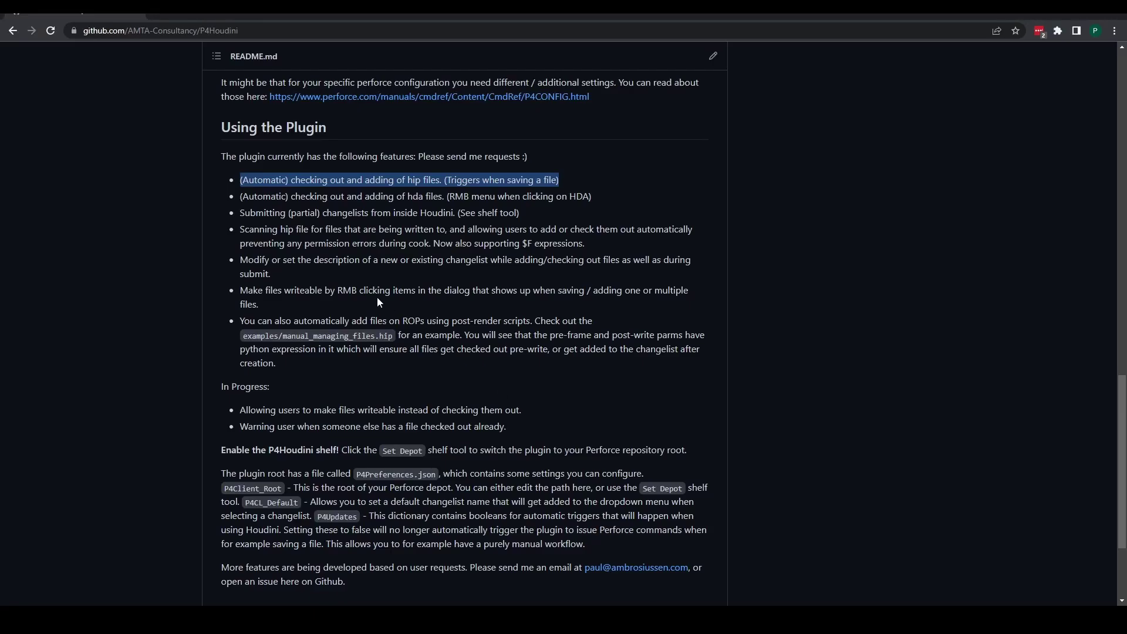
left_click(377, 297)
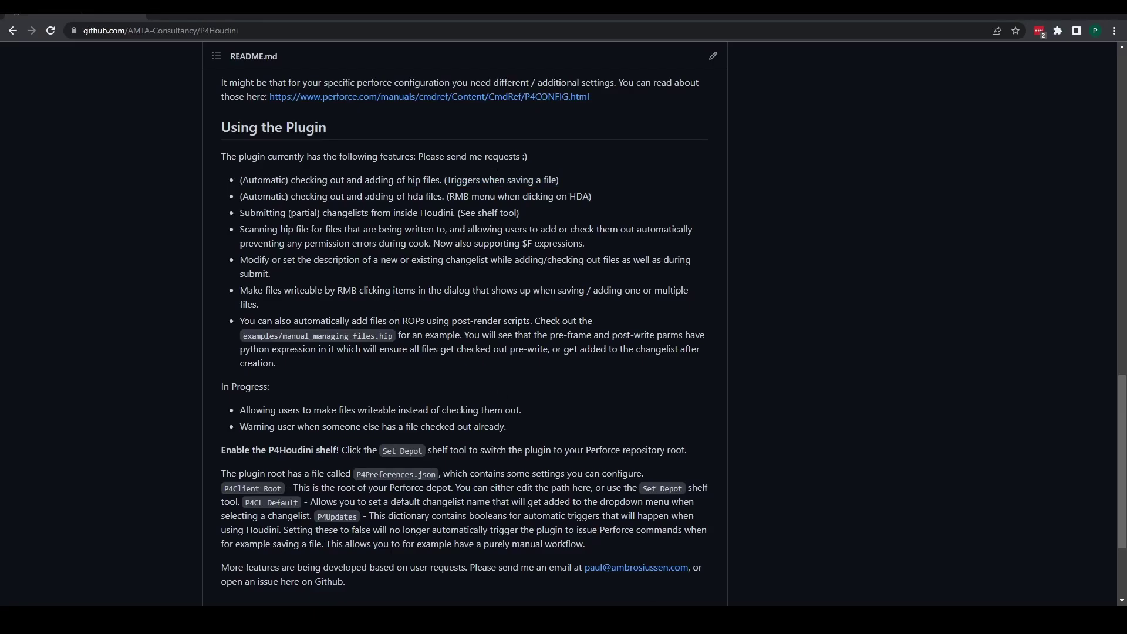
Step: Read the README's HDA check-out feature, switch to Houdini and create a Geometry object, going inside it
mouse_move(240, 196)
left_mouse_down()
mouse_move(604, 201)
mouse_move(242, 197)
left_mouse_up()
left_click(338, 209)
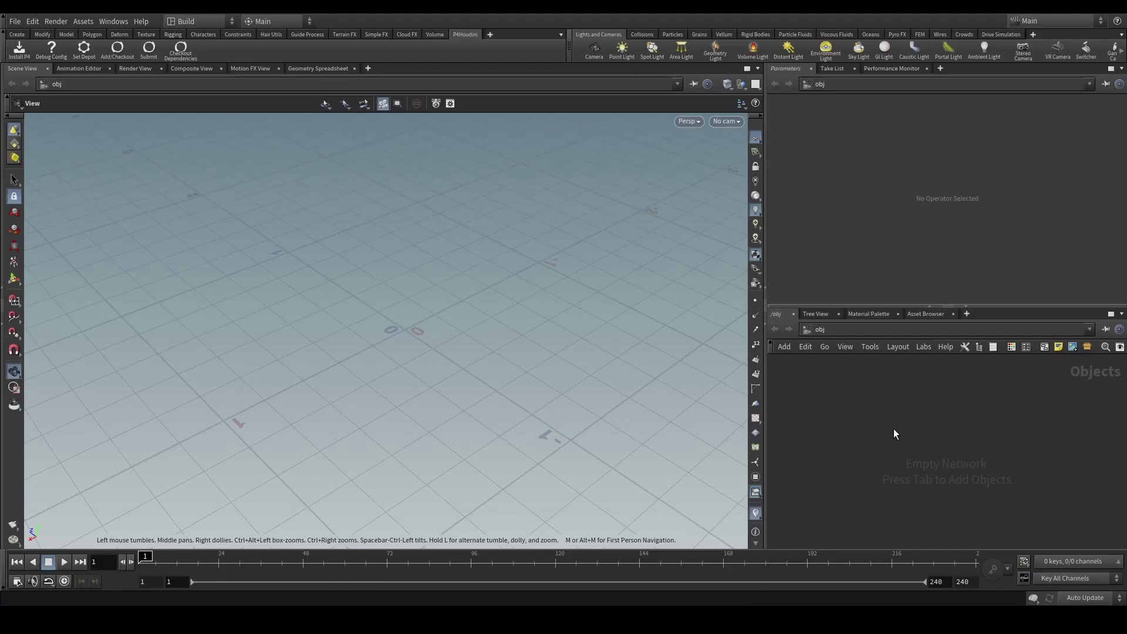
key("Tab")
type("geo")
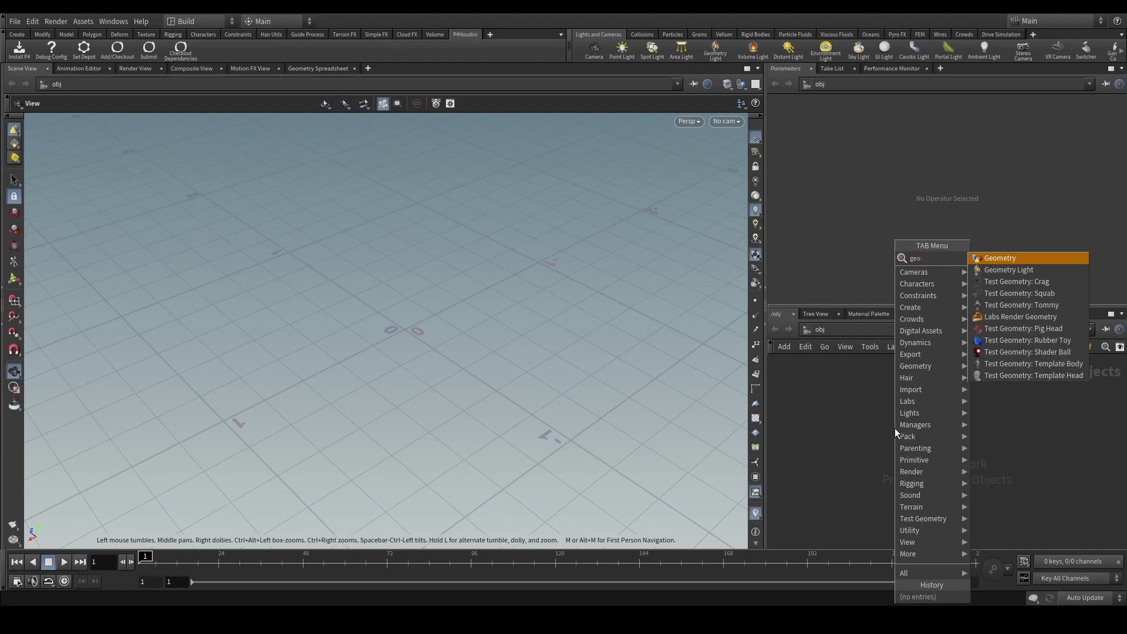
key("Return")
double_click(895, 428)
Step: Add a Null node inside the geometry network and collapse it into a subnetwork
key("Tab")
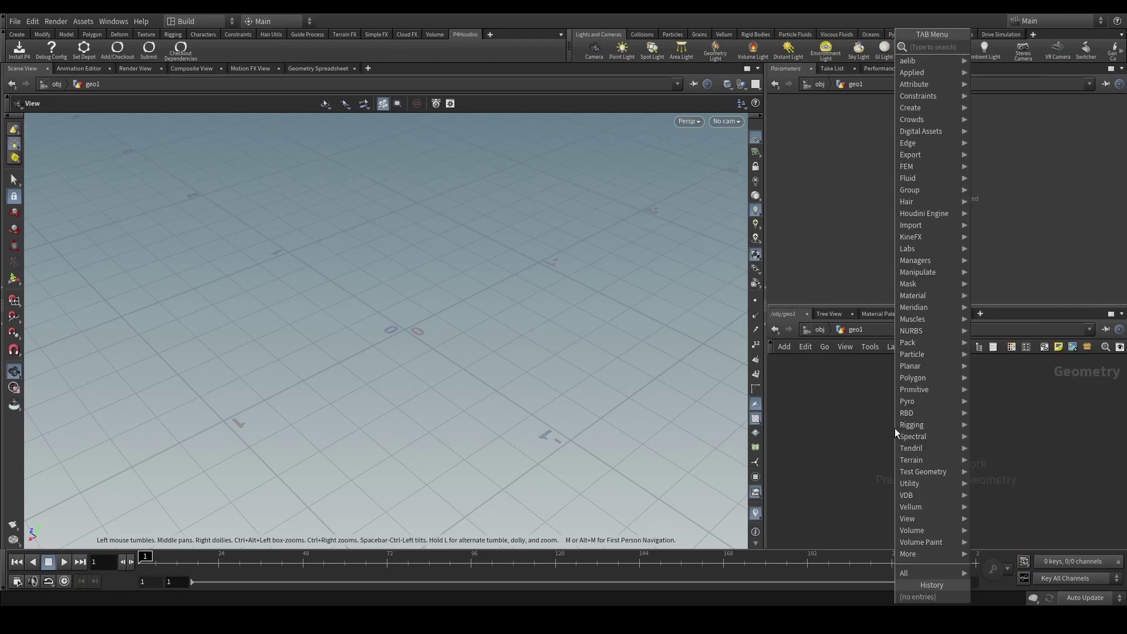
type("null")
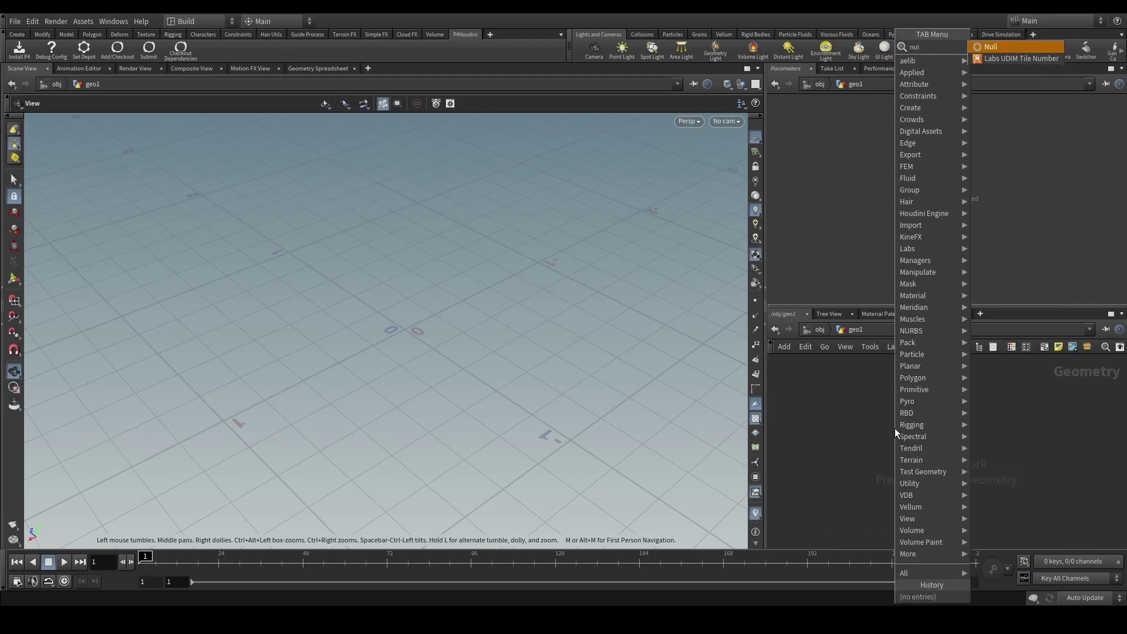
key("Return")
left_click(897, 434)
left_click_drag(833, 482, 834, 482)
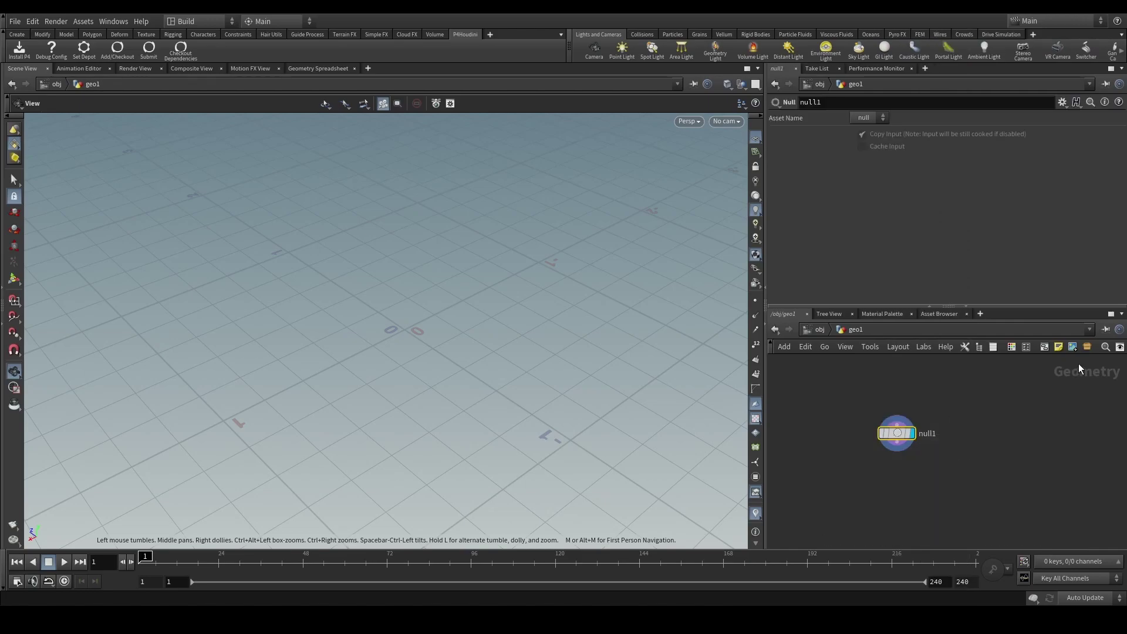
key("shift+c")
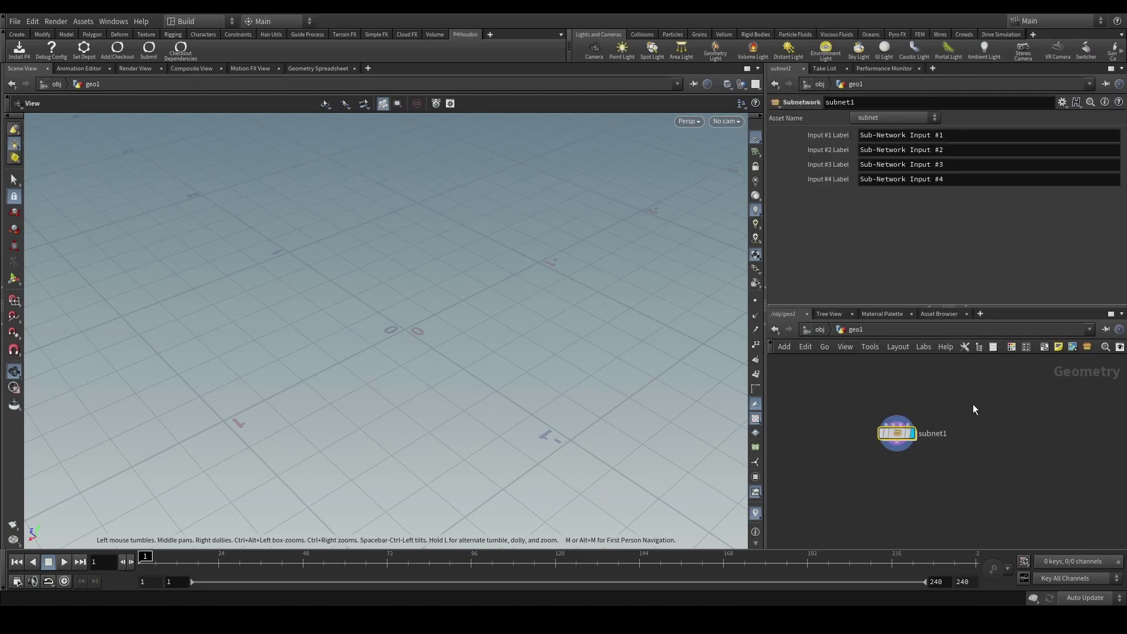
Step: Start a new digital asset from the subnetwork with the type name my_cool_hda and the label "My cool HDA"
right_click(896, 434)
mouse_move(975, 569)
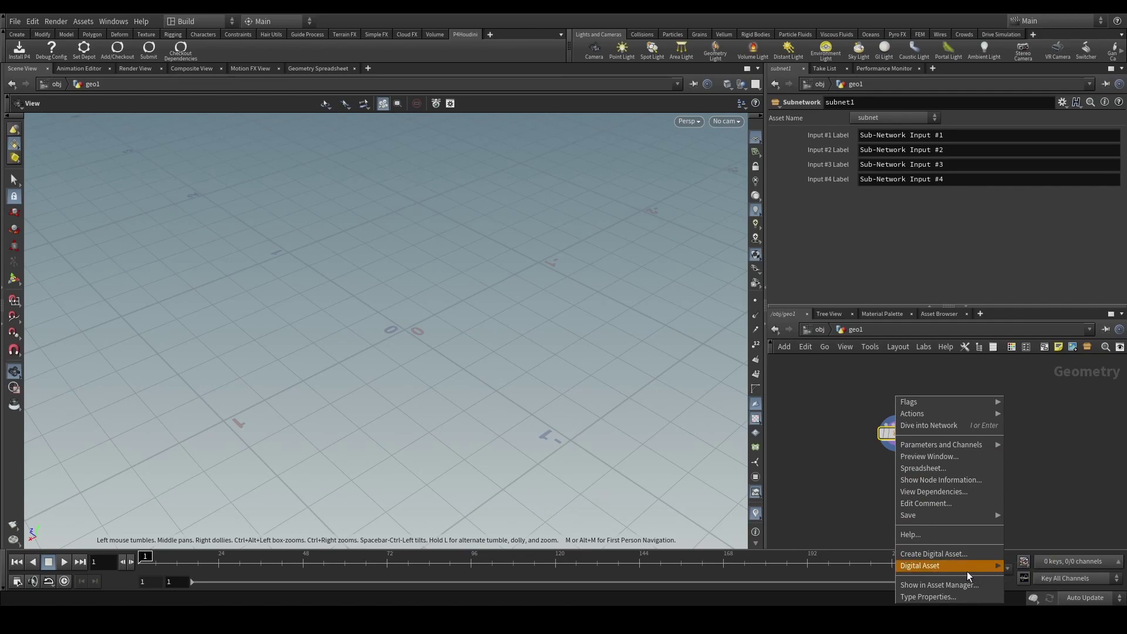
left_click(1013, 566)
type("subn")
key("BackSpace")
key("BackSpace")
key("BackSpace")
key("BackSpace")
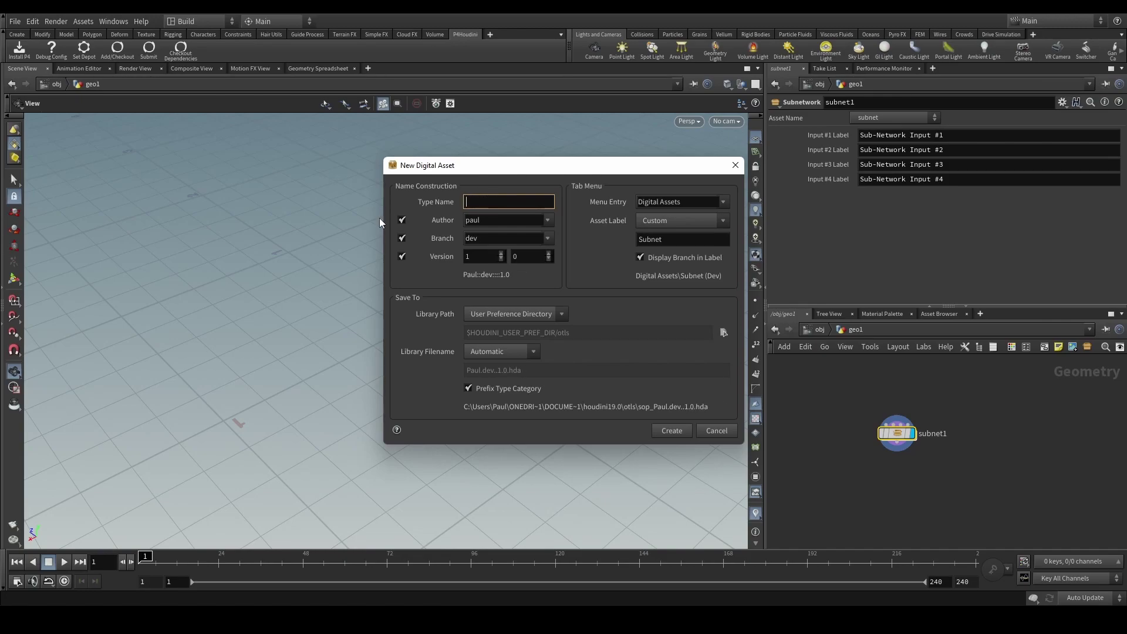
type("my_cool_hda")
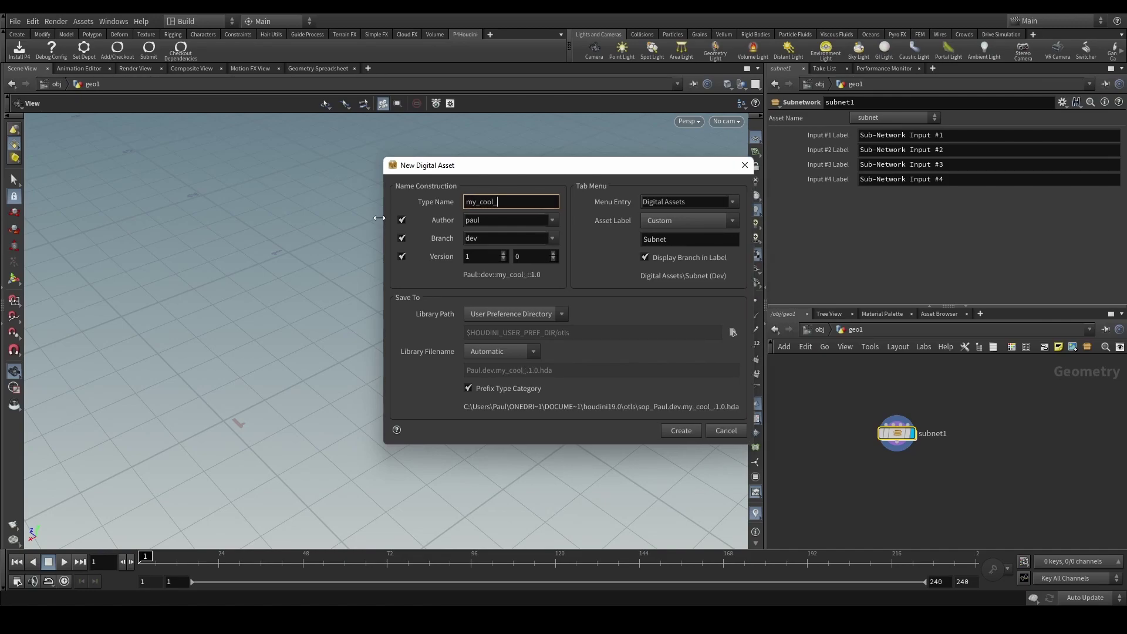
left_click(693, 202)
double_click(697, 237)
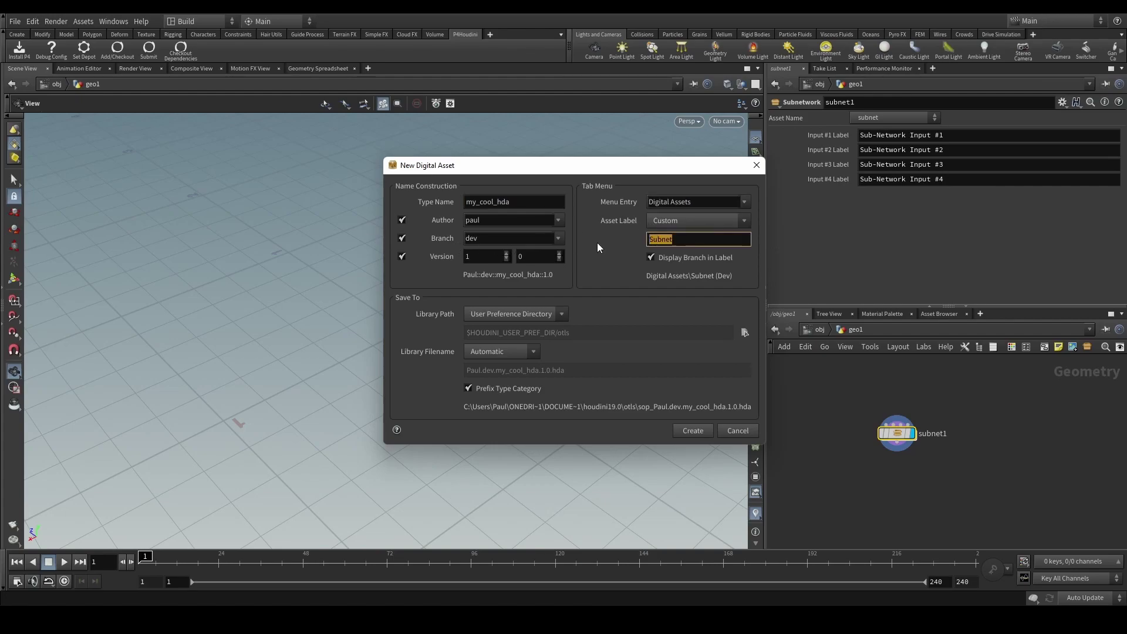
type("My cool HDA")
Step: Set the asset's library path to the custom folder D:/Local_P4V_Depot/otls/ and create the asset
left_click(545, 316)
left_click(470, 376)
left_click(743, 333)
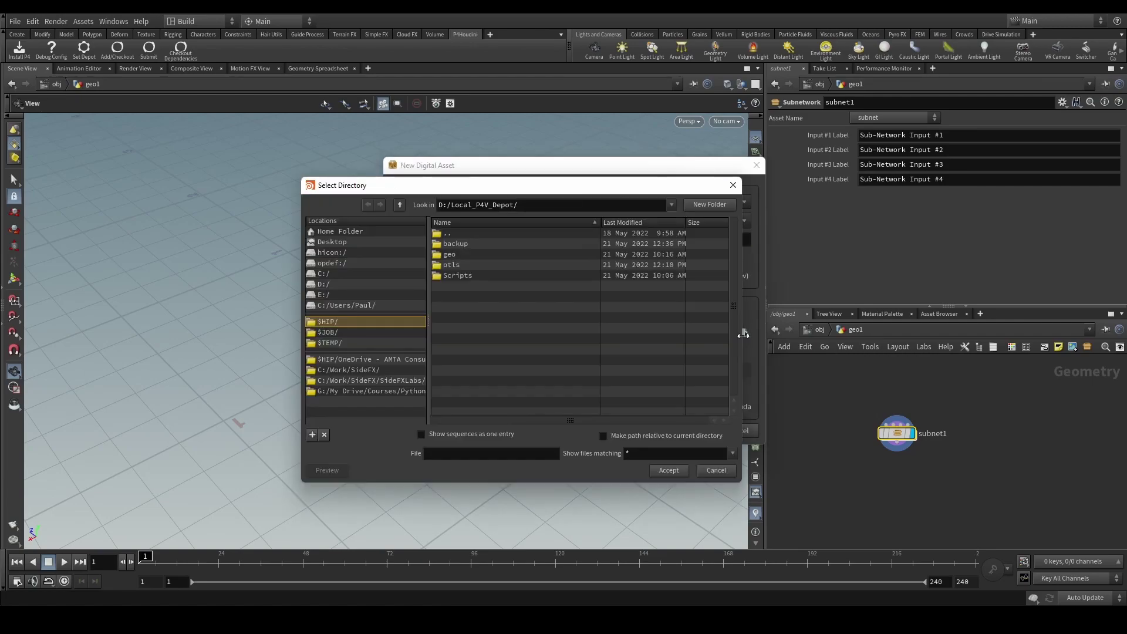
left_click(453, 266)
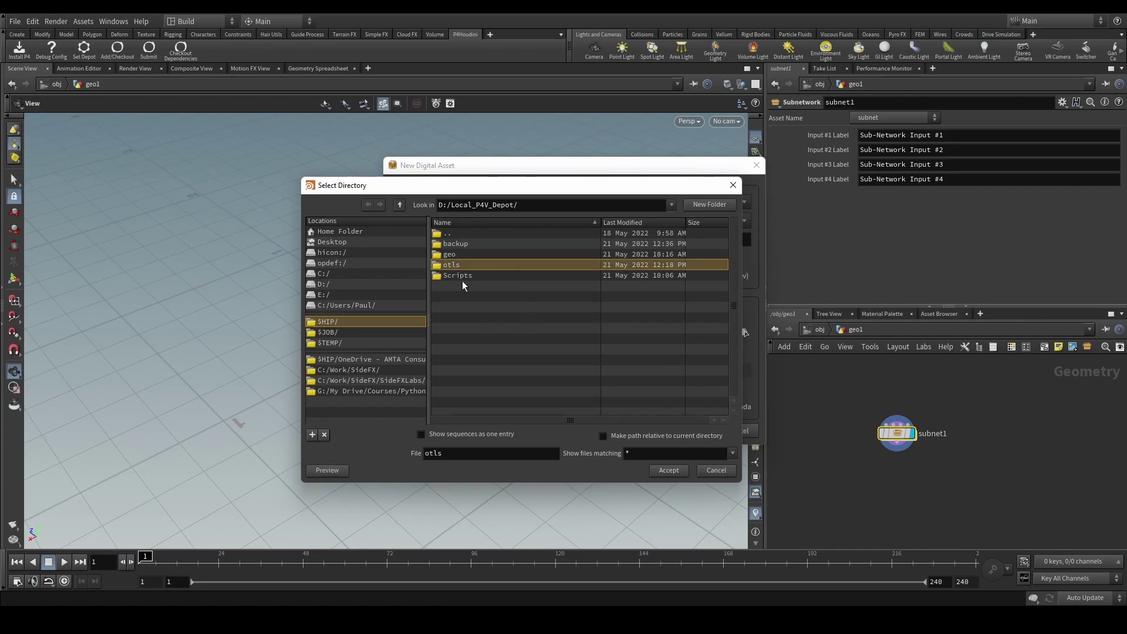
left_click(669, 471)
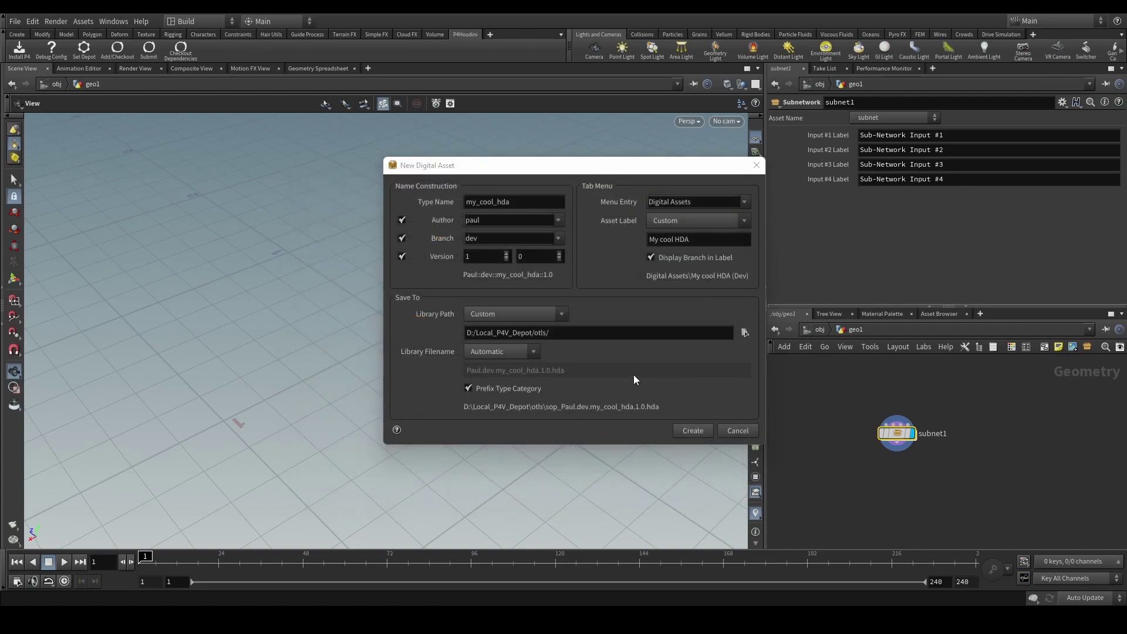
left_click(693, 432)
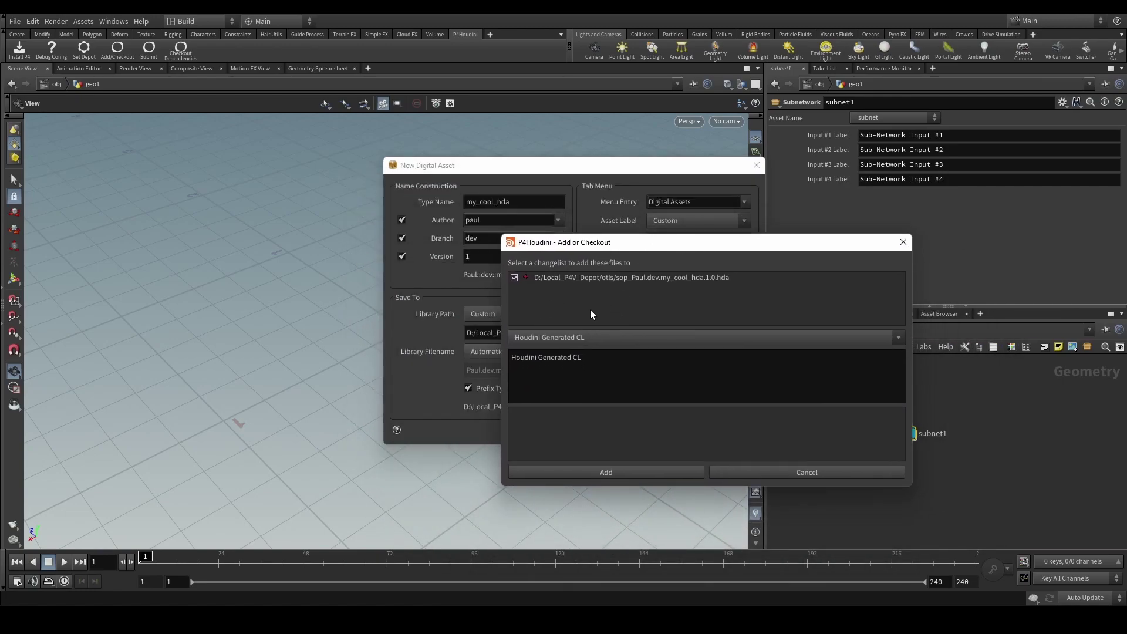
Step: Add the HDA file to "My first changelist" with the extra description line "- Added my cool hda" and finish creating the asset
left_click(586, 336)
left_click(562, 369)
scroll(605, 381, "down", 1)
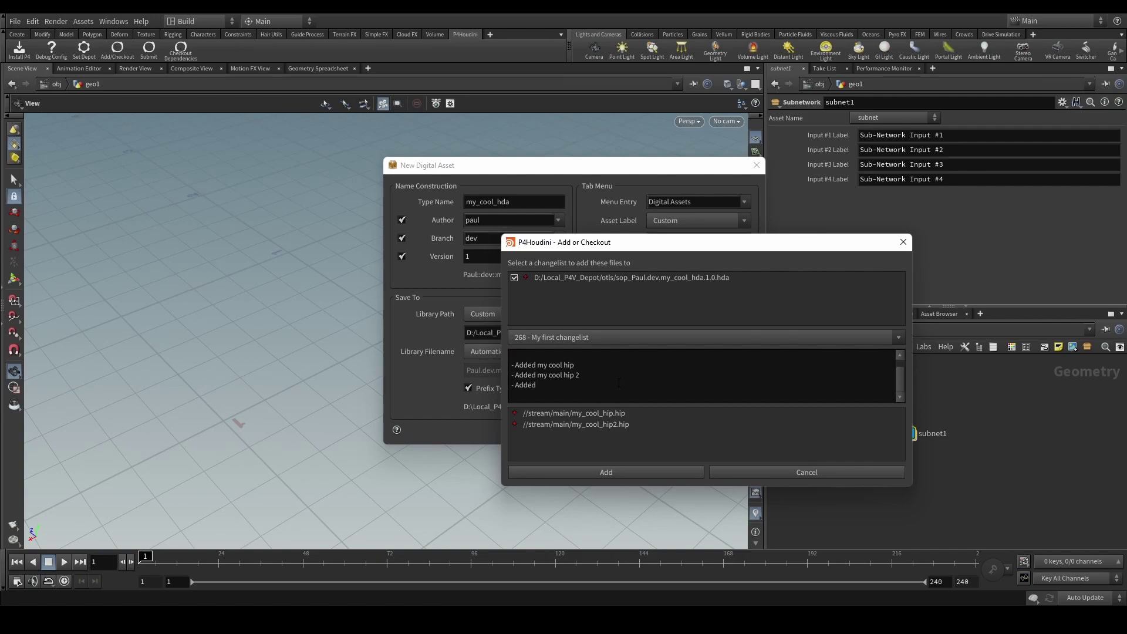
type("my cool hd")
left_click(605, 473)
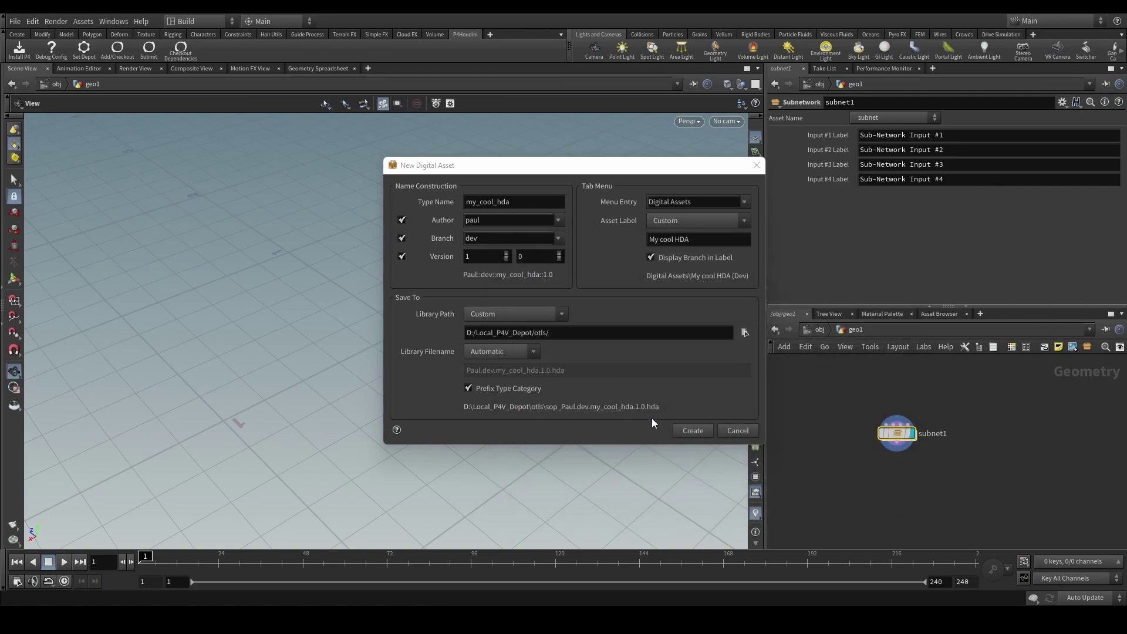
left_click(688, 428)
Step: Check the HDA in P4V's pending changelist, and look up the P4Houdini options of the my_cool_hda node in Houdini
key("alt+Tab")
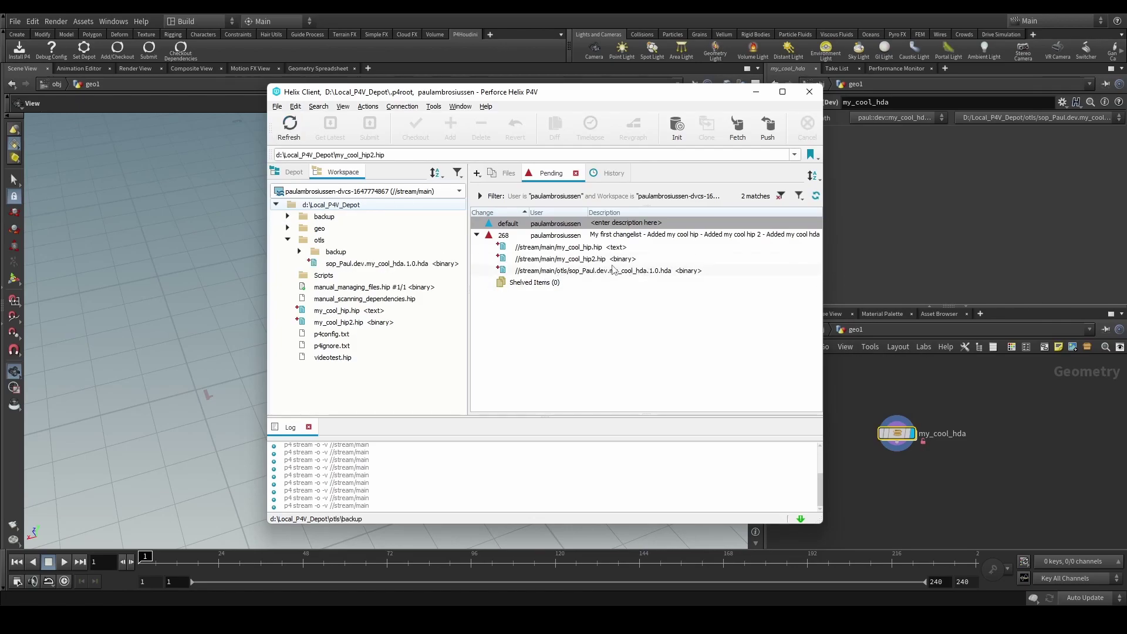
left_click(943, 407)
right_click(897, 433)
key("Escape")
right_click(903, 435)
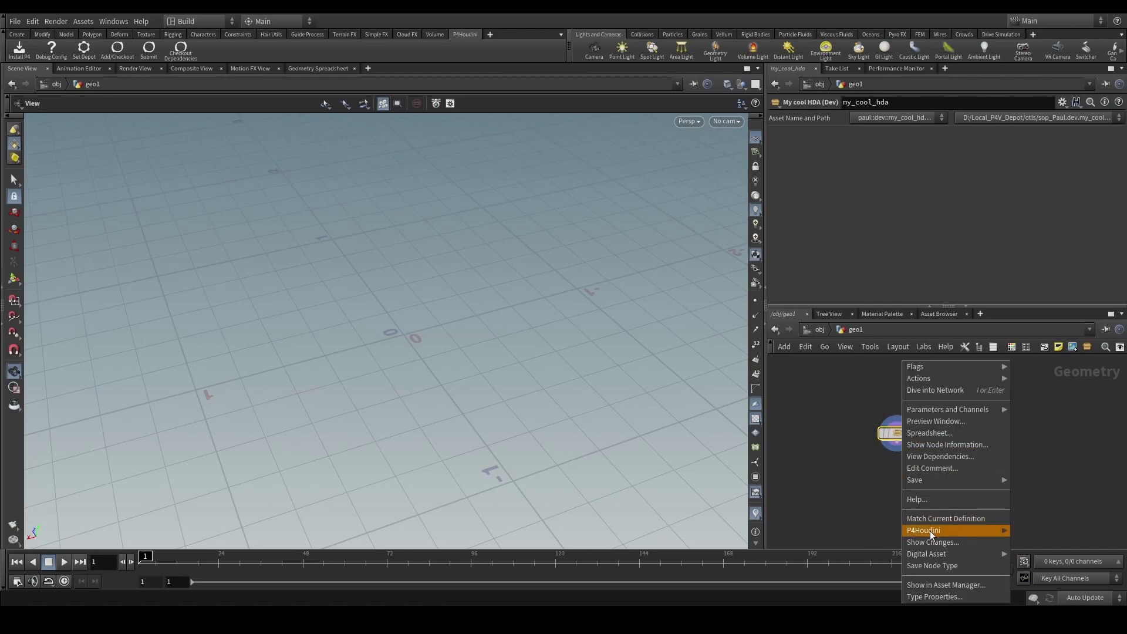
left_click(927, 563)
Step: Go to the README to read the feature about submitting partial changelists, and return to Houdini
left_click_drag(675, 411, 634, 386)
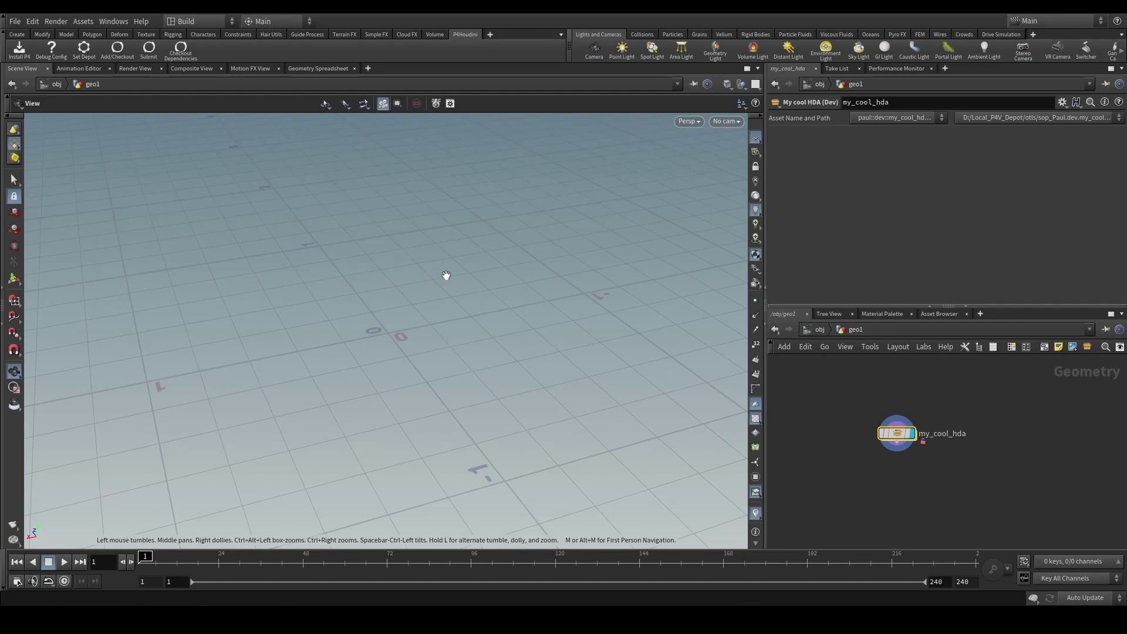
middle_click_drag(393, 317, 427, 326)
left_click_drag(427, 326, 493, 386)
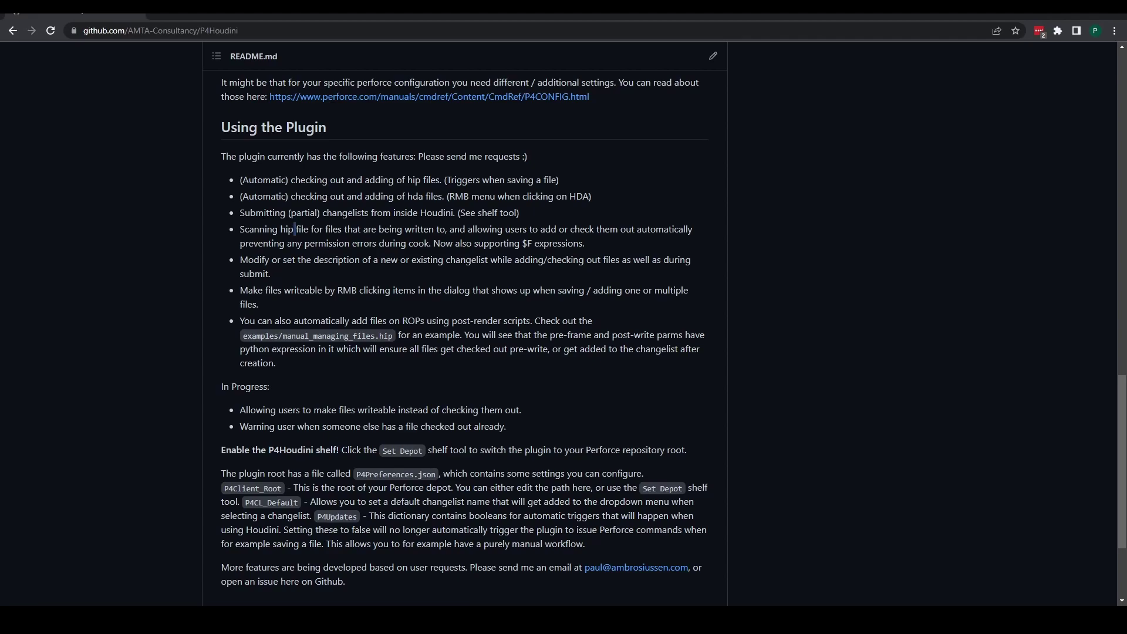
left_click_drag(240, 212, 541, 213)
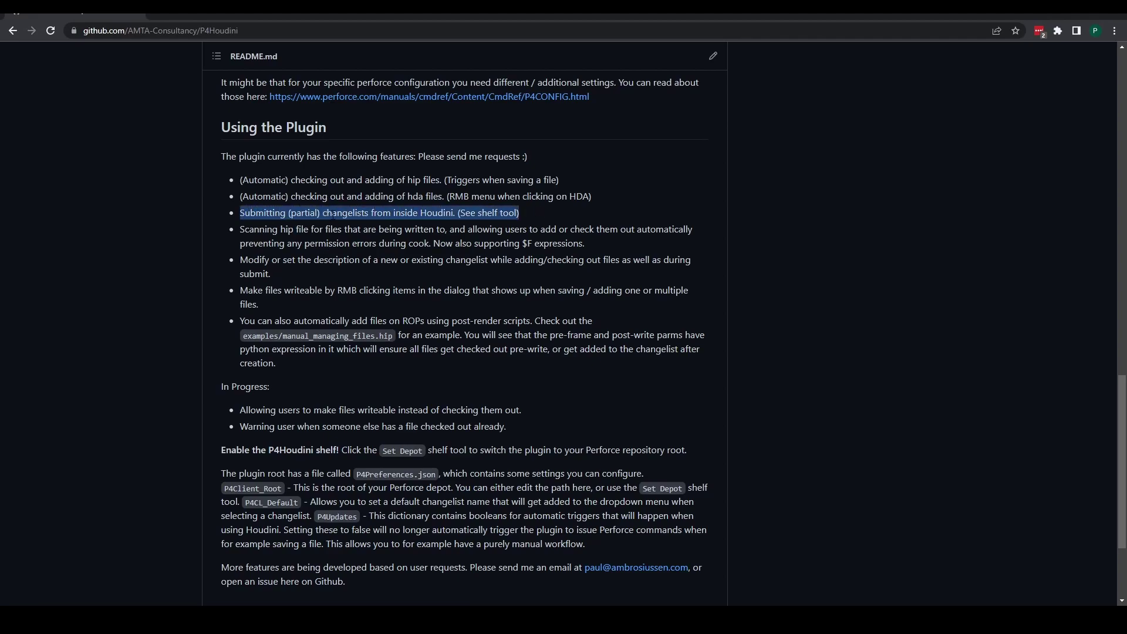
left_click(415, 214)
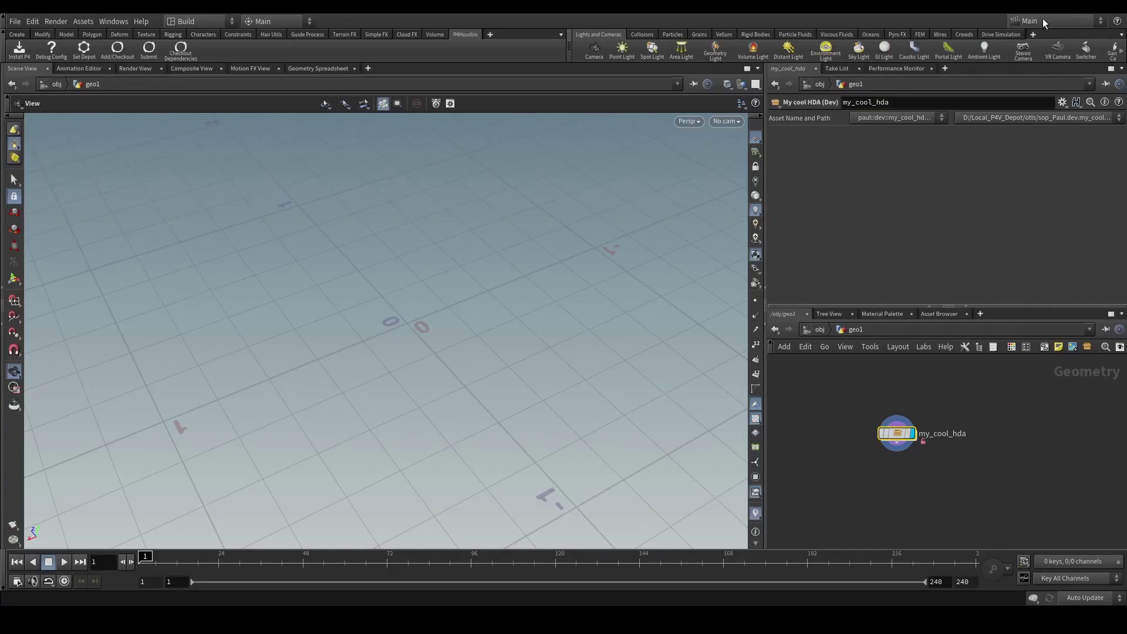
left_click_drag(382, 340, 418, 347)
left_click_drag(467, 319, 453, 364)
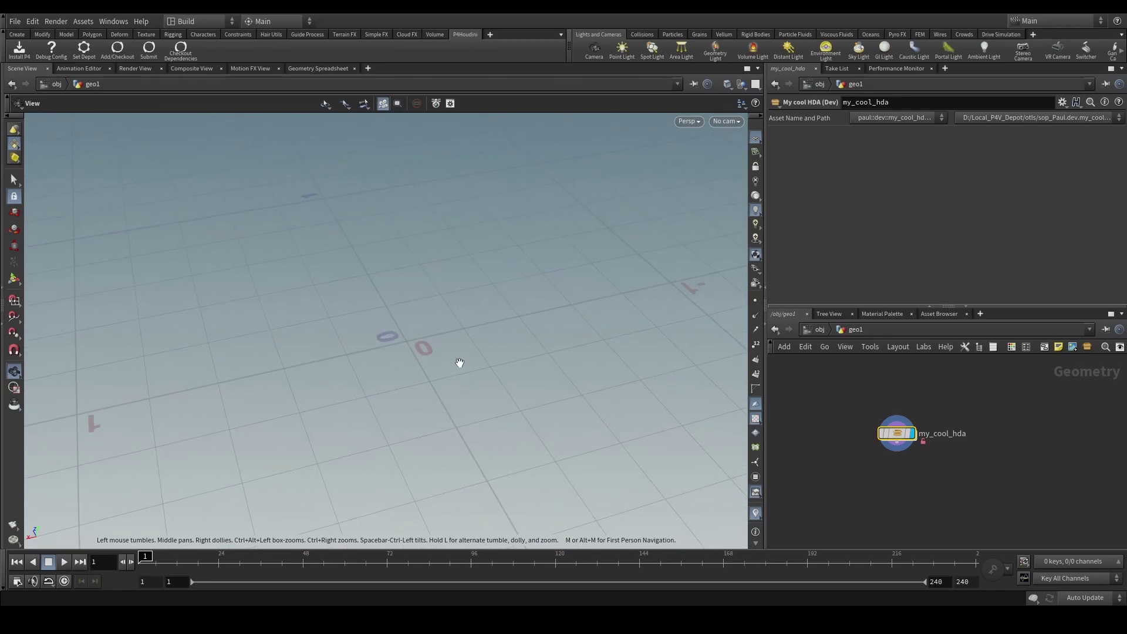
Step: Open P4Houdini's Submit tool, select "My first changelist" and review its description
left_click(147, 54)
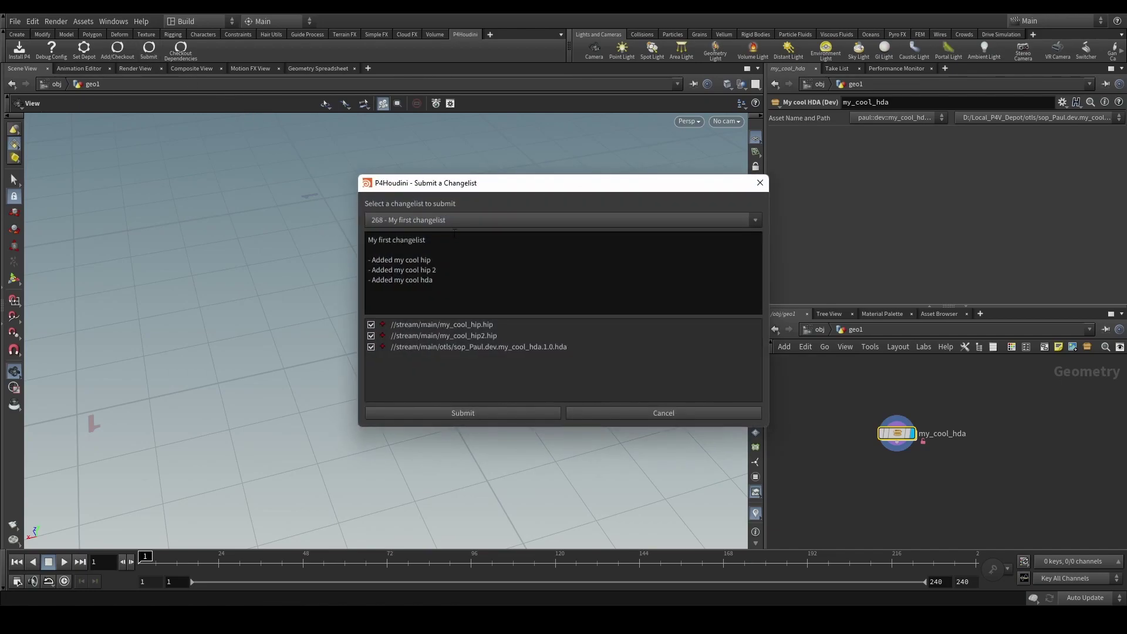
left_click_drag(418, 184, 522, 186)
left_click(398, 234)
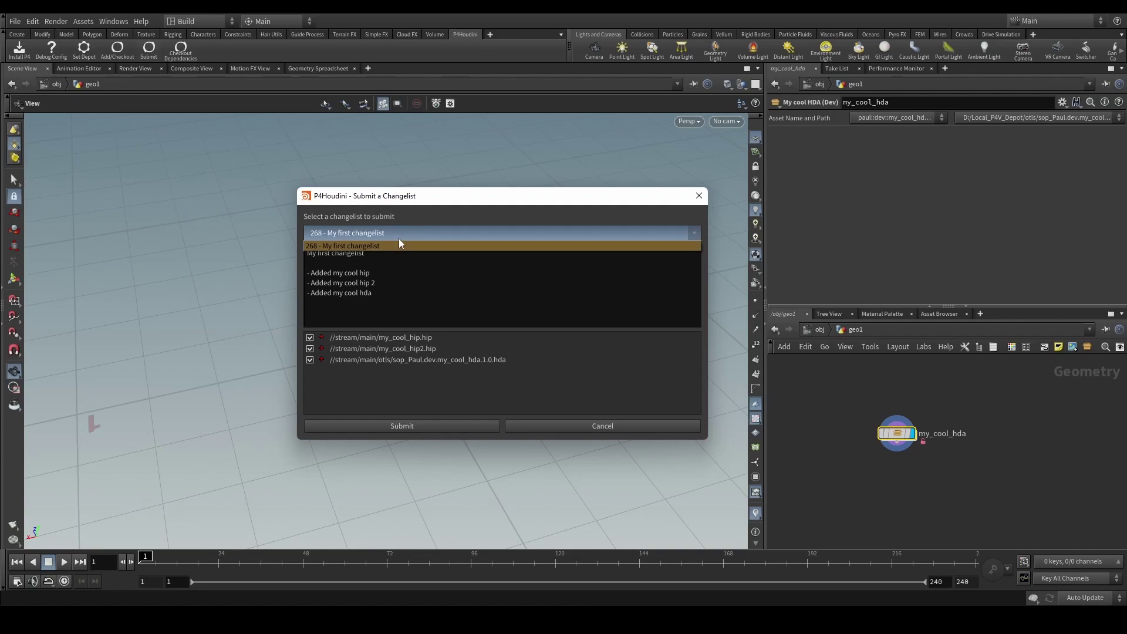
left_click(399, 242)
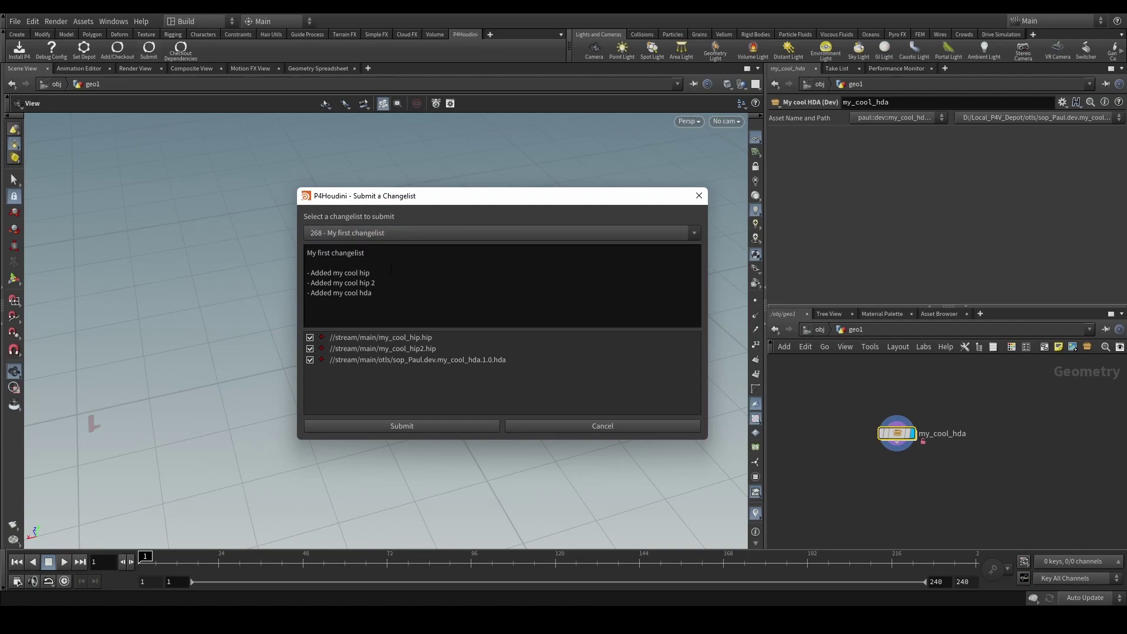
left_click_drag(391, 296, 317, 251)
left_click(398, 272)
Step: Exclude my_cool_hip.hip from the changelist's files and submit only my_cool_hip2.hip and the my_cool_hda asset file
left_click(310, 360)
left_click(311, 349)
left_click(311, 337)
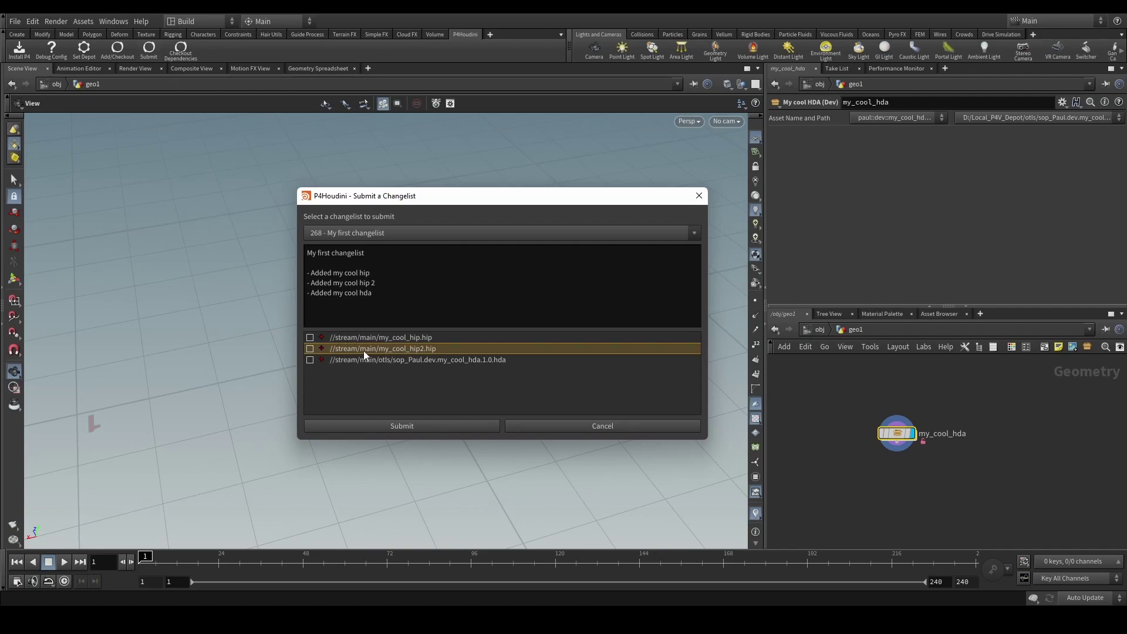
left_click(309, 349)
left_click(310, 360)
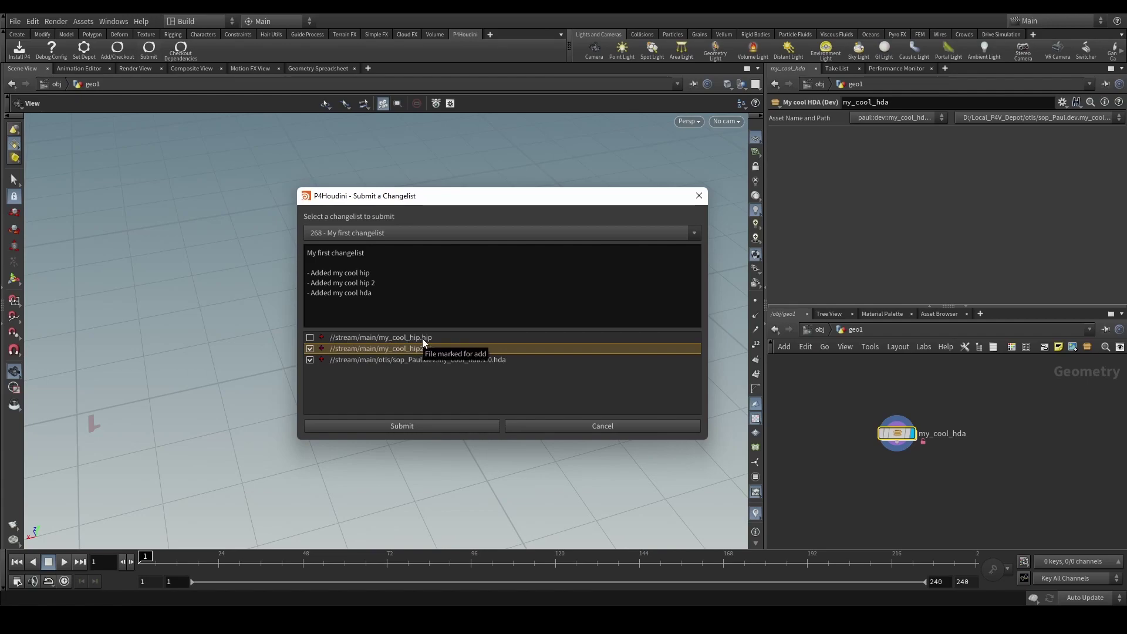
left_click(414, 428)
left_click_drag(443, 378, 447, 348)
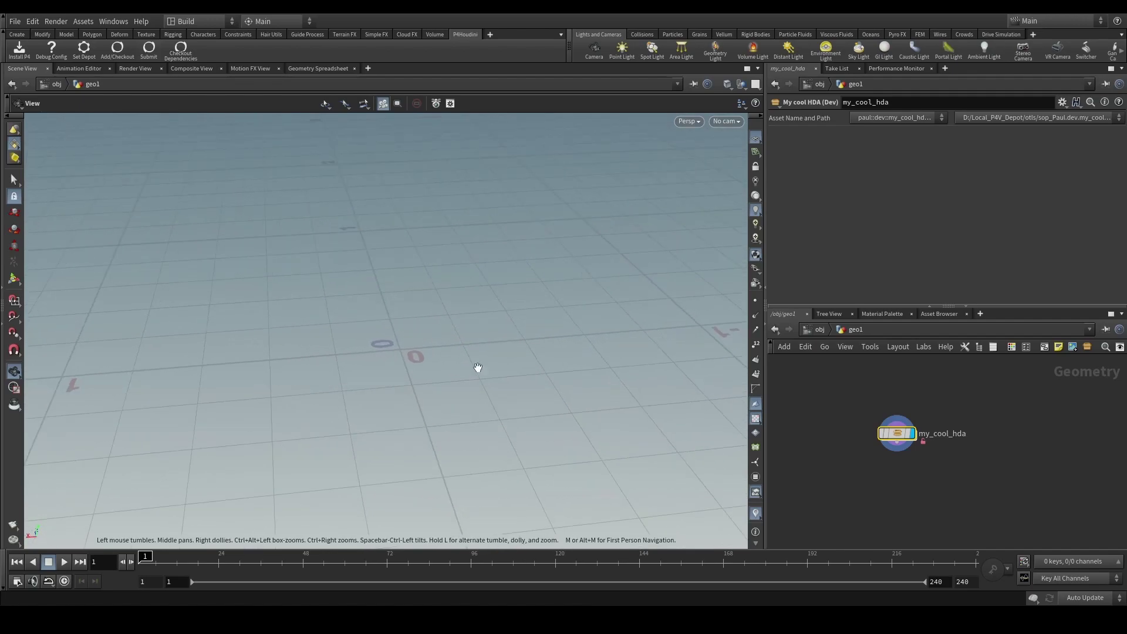
Step: Switch to P4V, refresh it, and open the submitted "My first changelist" from the main stream's history to examine its files
key("alt+Tab")
left_click(289, 124)
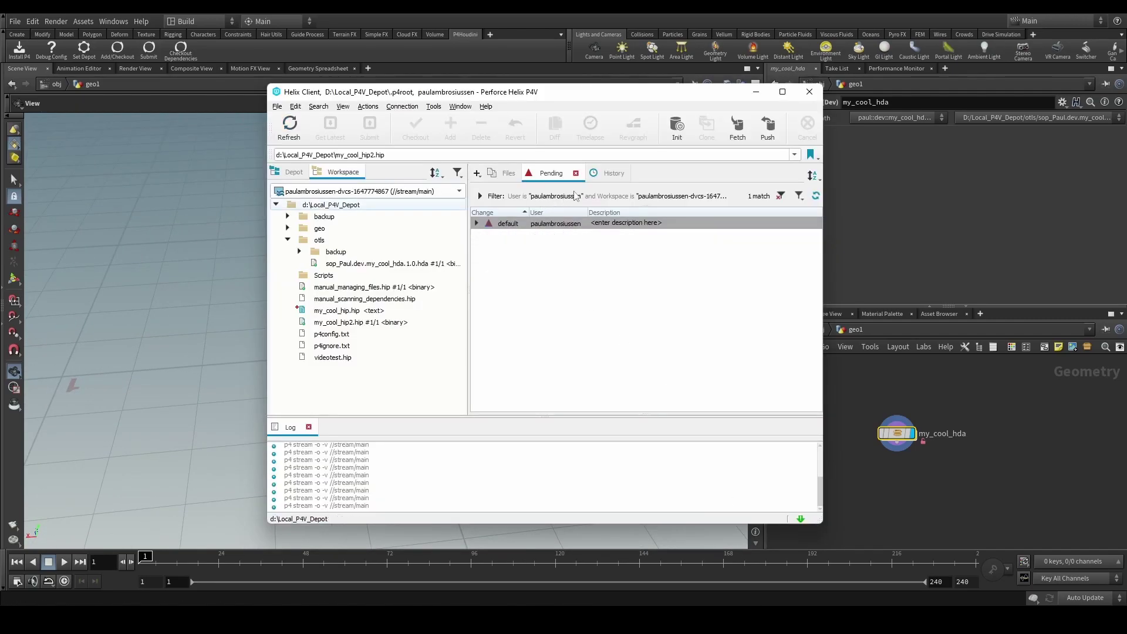
left_click(597, 173)
left_click_drag(620, 223, 621, 270)
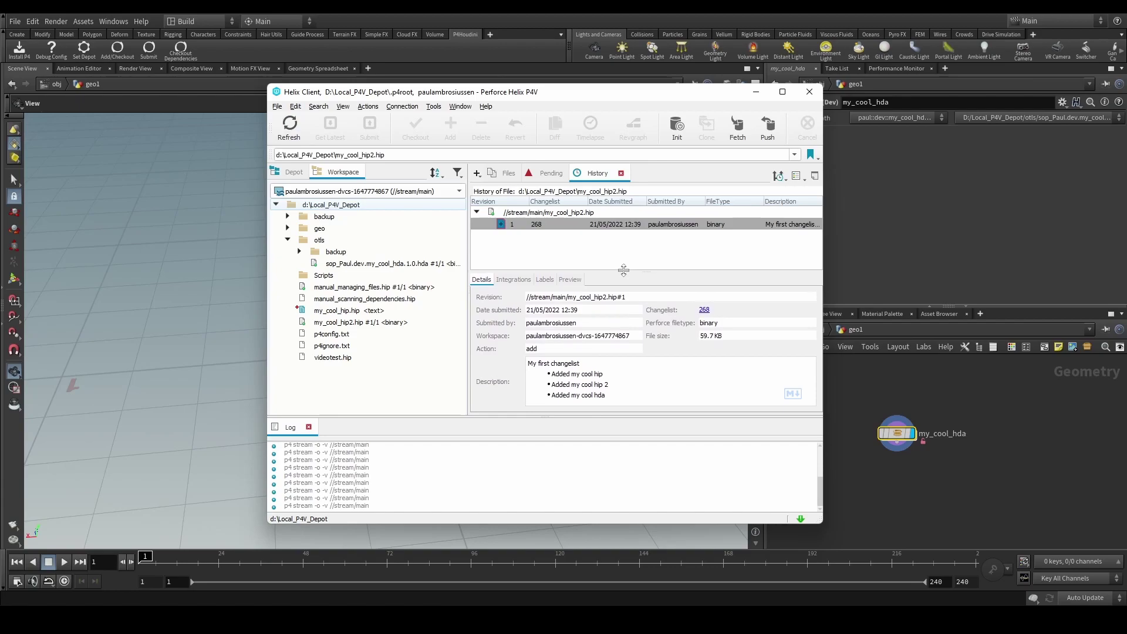
left_click(294, 172)
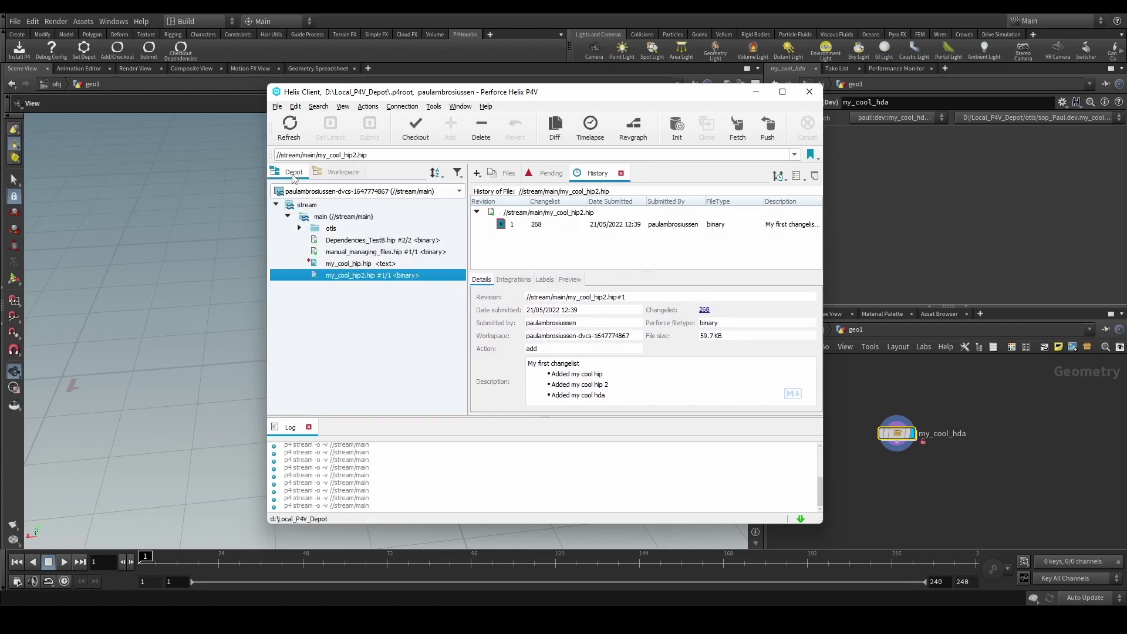
left_click(329, 217)
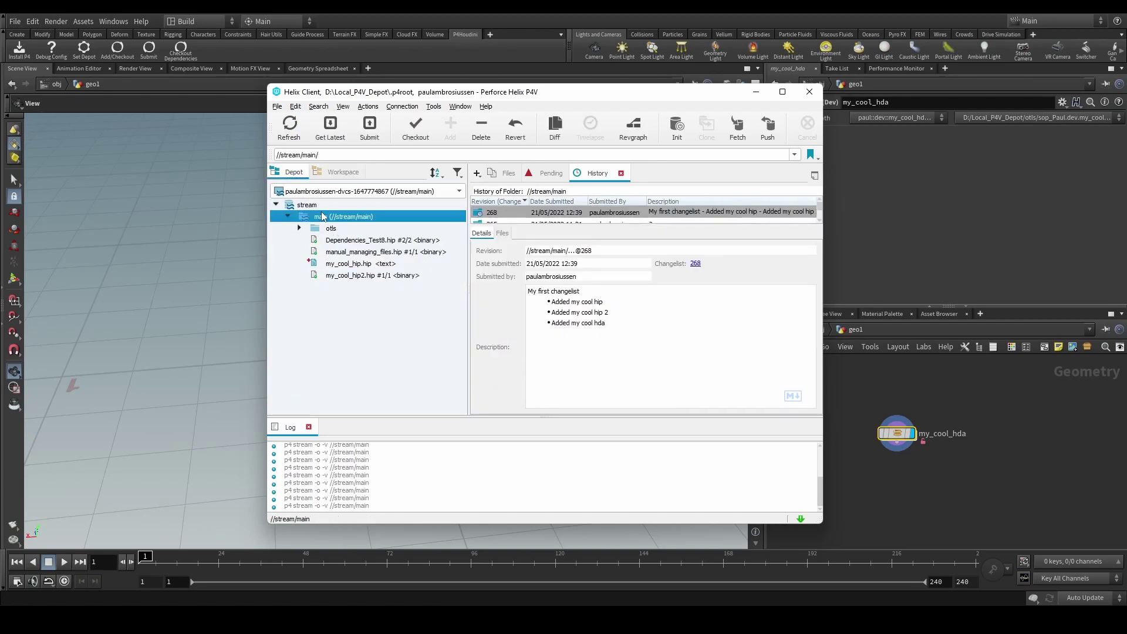
mouse_move(666, 225)
left_mouse_down()
mouse_move(666, 275)
mouse_move(666, 227)
left_mouse_up()
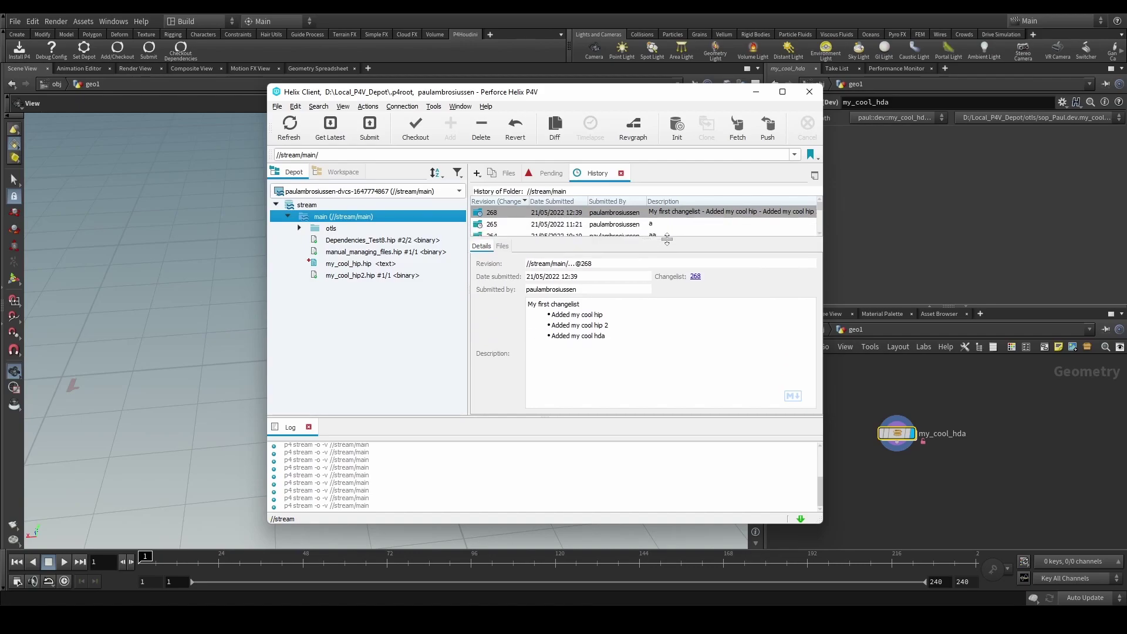
double_click(693, 214)
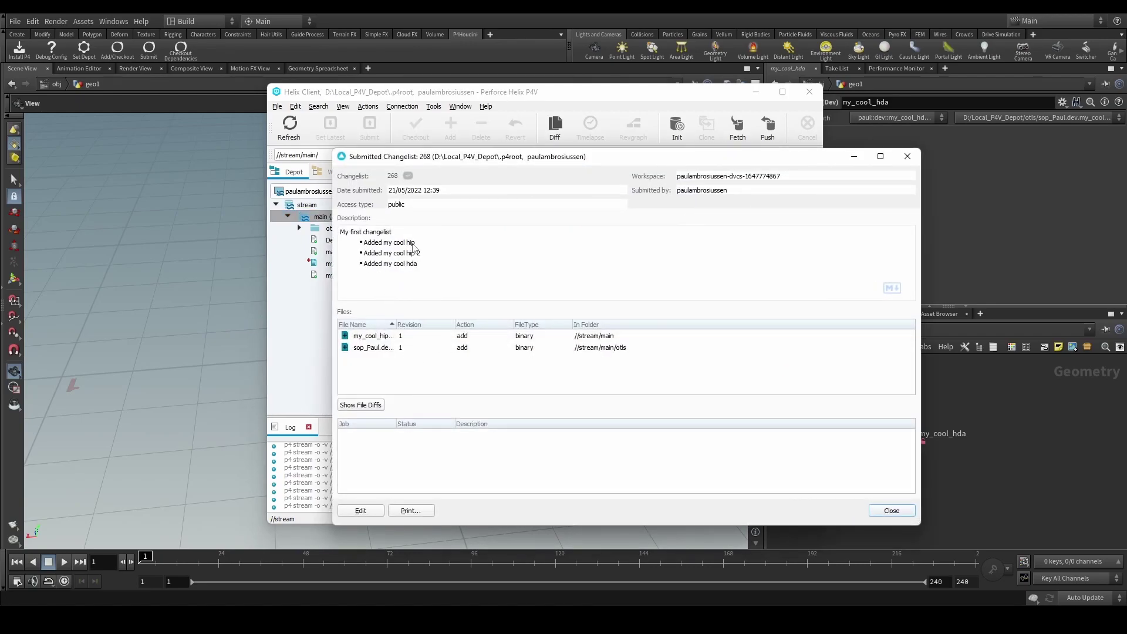
Step: Review the description of the submitted "My first changelist", close its details and return to Houdini
left_click_drag(377, 238, 415, 273)
left_click(413, 273)
left_click(898, 157)
left_click(757, 92)
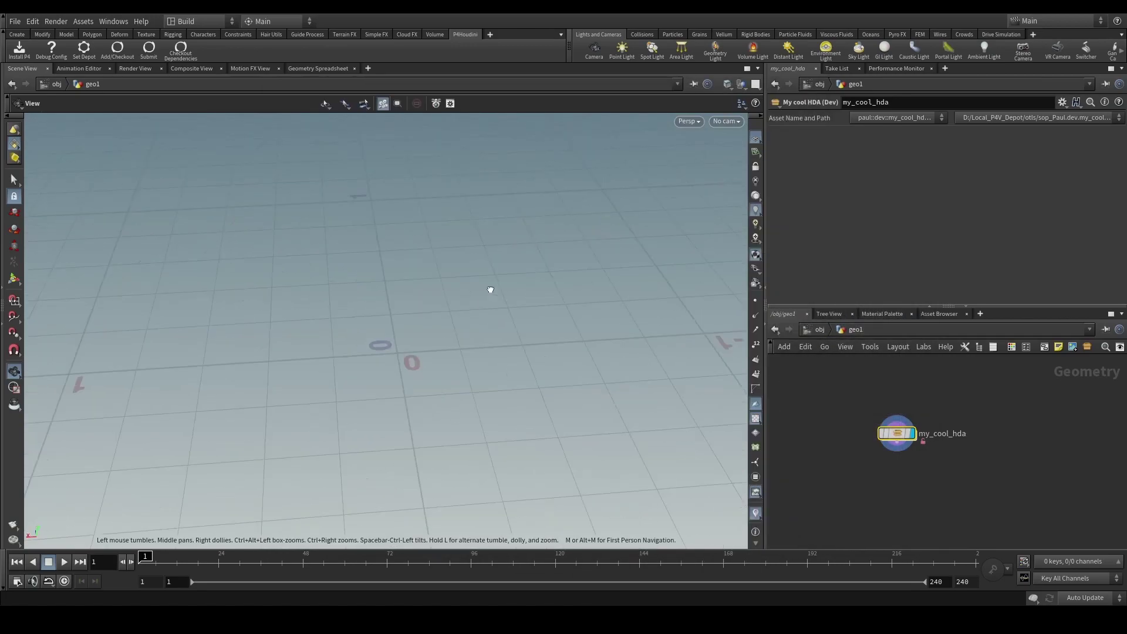
Step: Save my_cool_hip2.hip and check it out into the "Houdini Generated CL" changelist
left_click_drag(519, 288, 410, 312)
key("ctrl+s")
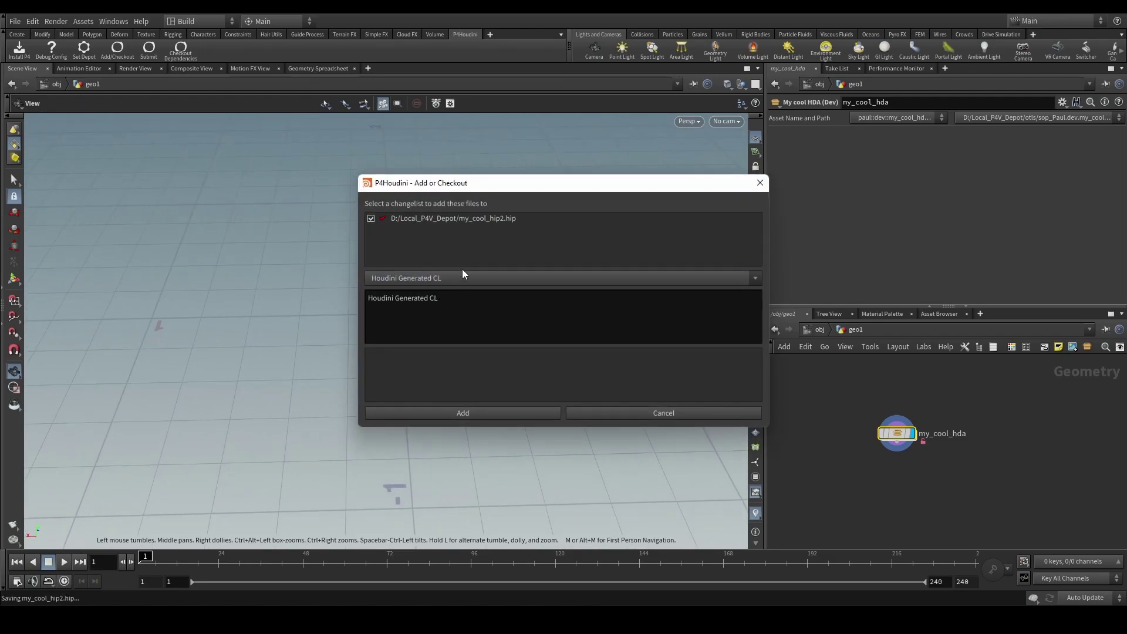
left_click(443, 279)
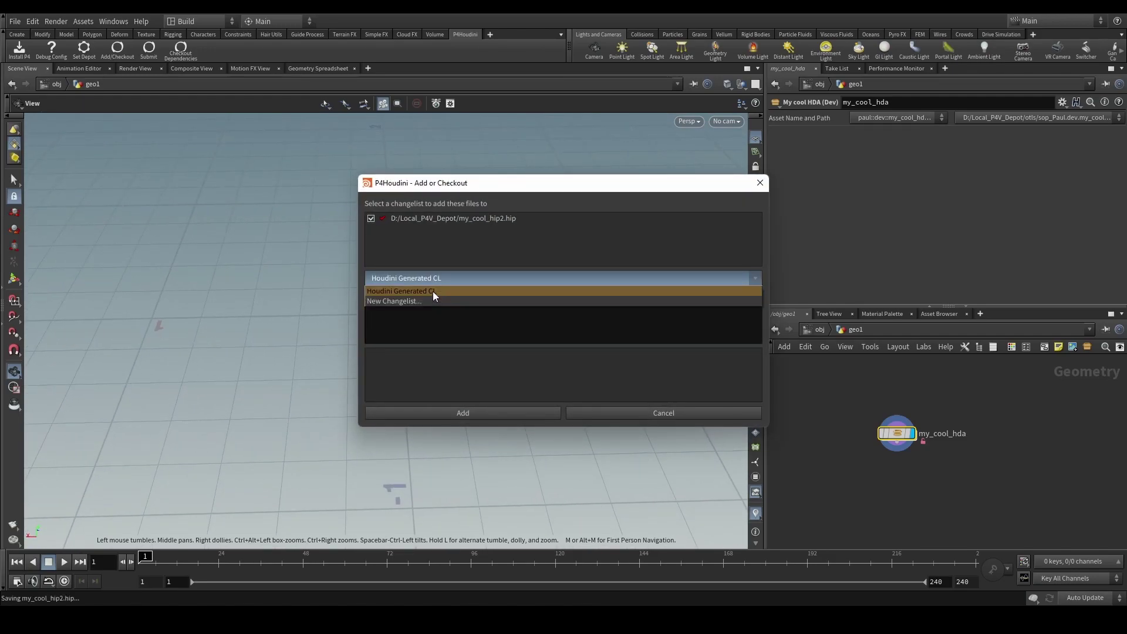
left_click(434, 292)
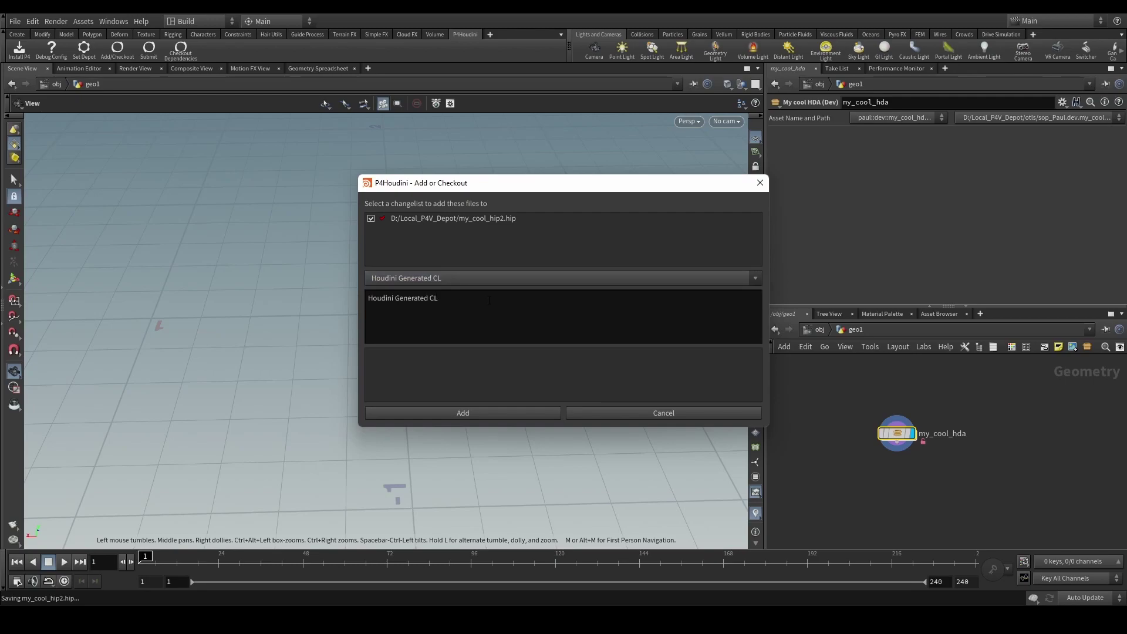
left_click(463, 413)
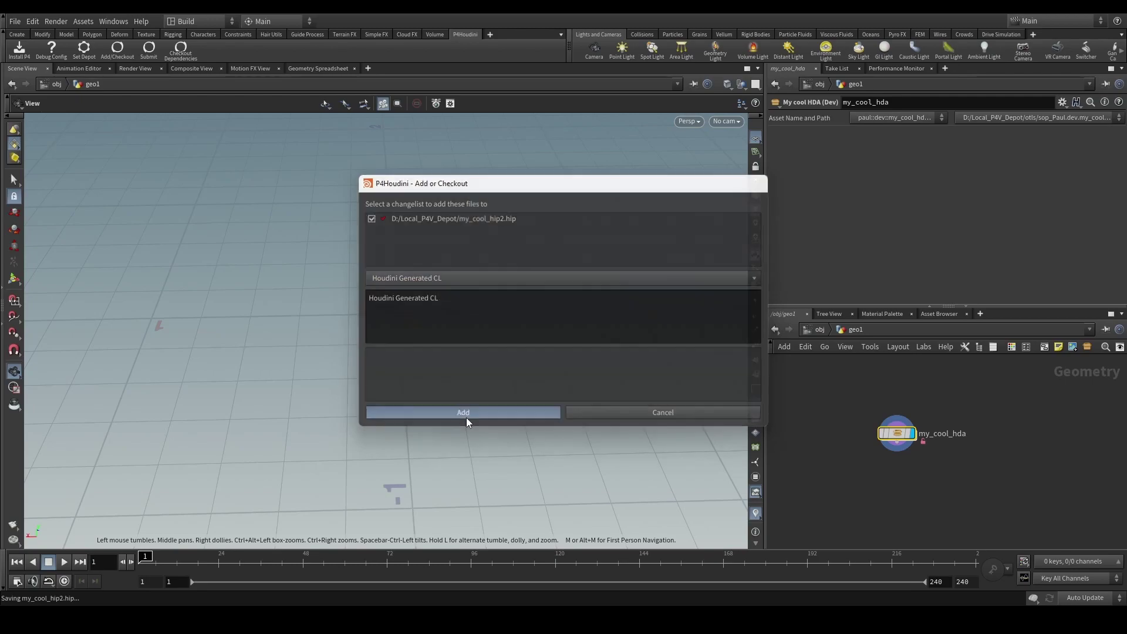
left_click_drag(481, 373, 428, 368)
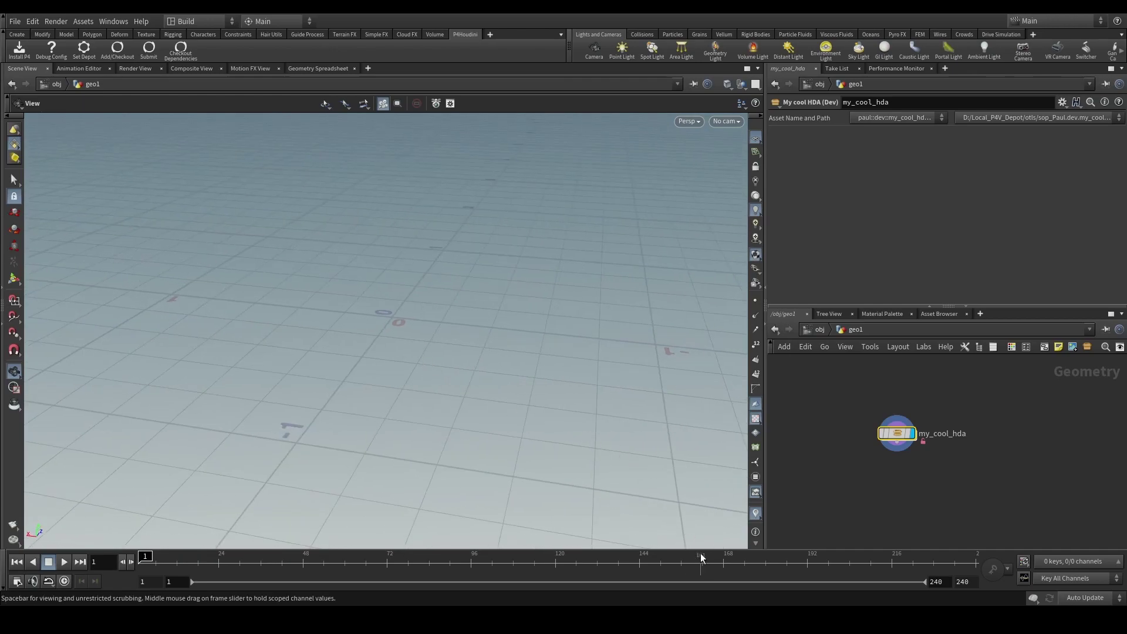
Step: Switch to P4V, expand "Houdini Generated CL" among the pending changelists to examine its files, and return to Houdini
key("alt+Tab")
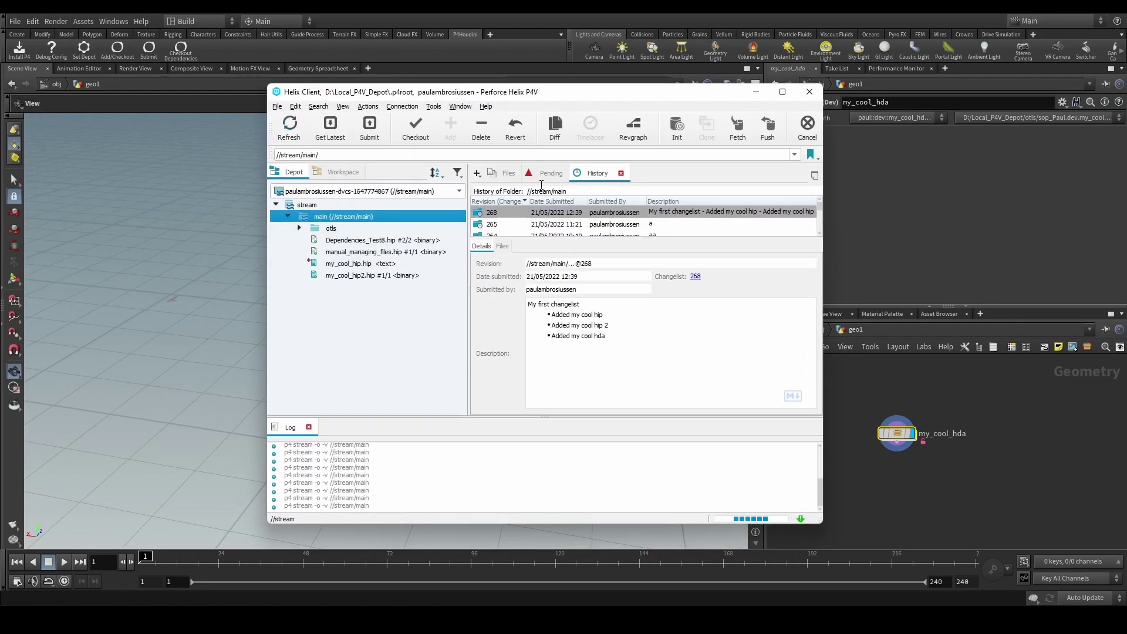
left_click(550, 173)
left_click(477, 236)
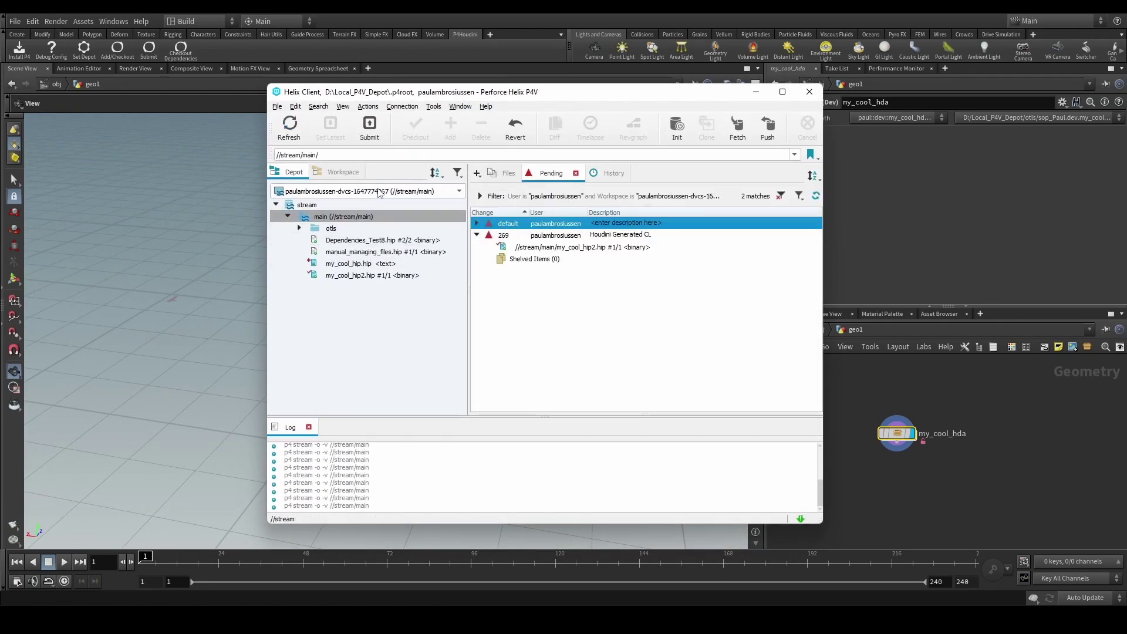
left_click(196, 330)
Step: Save the my_cool_hda node type and check its asset file out into the "Houdini Generated CL" changelist
right_click(893, 439)
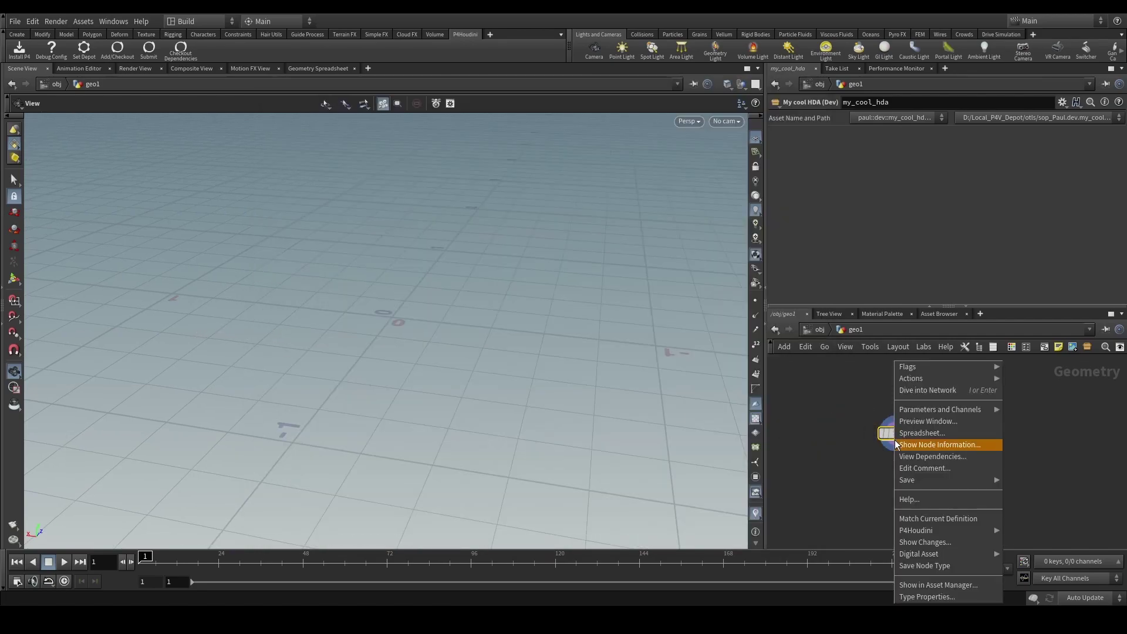
left_click(919, 566)
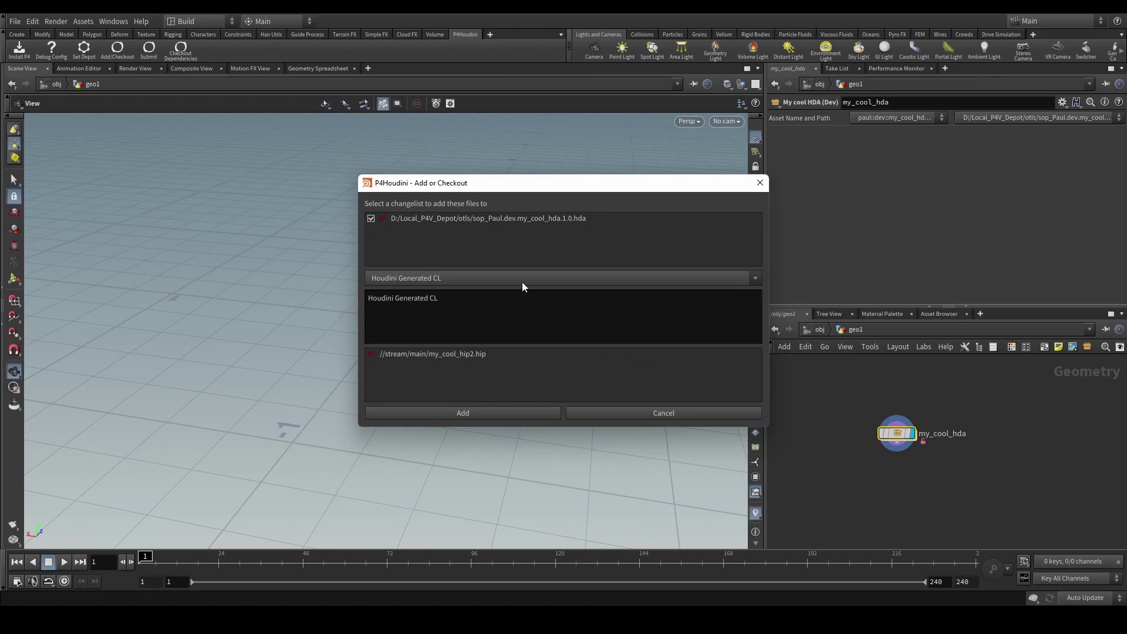
left_click(523, 281)
left_click(474, 311)
left_click(462, 412)
left_click_drag(443, 310, 496, 411)
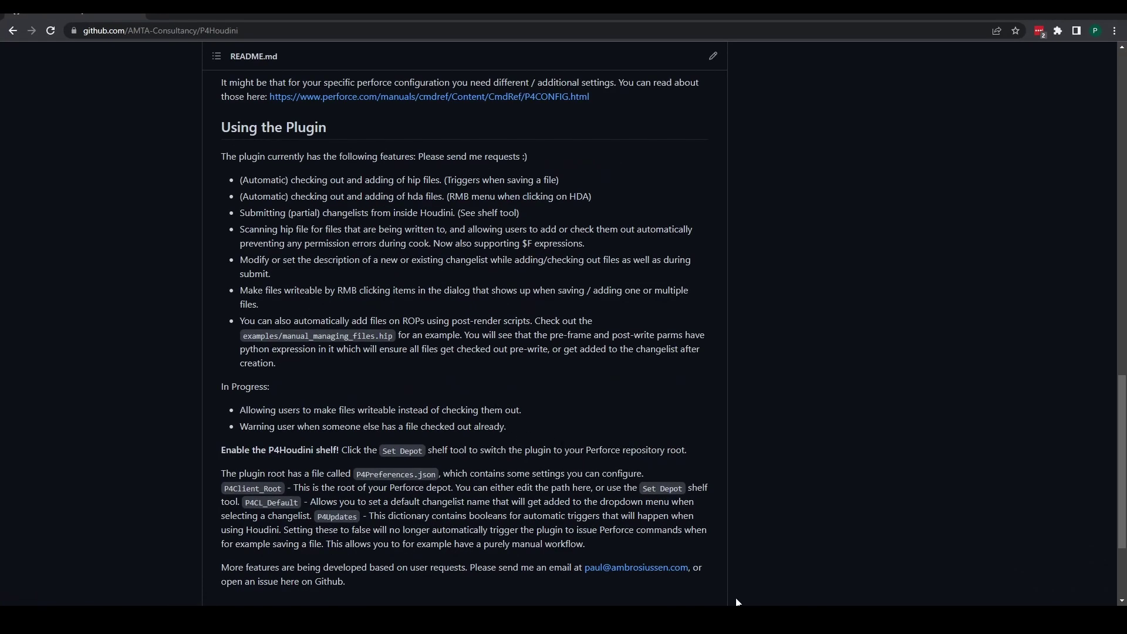
Step: Check P4V's pending changelists, then read the README feature about scanning the hip file for files being written to
left_click(738, 620)
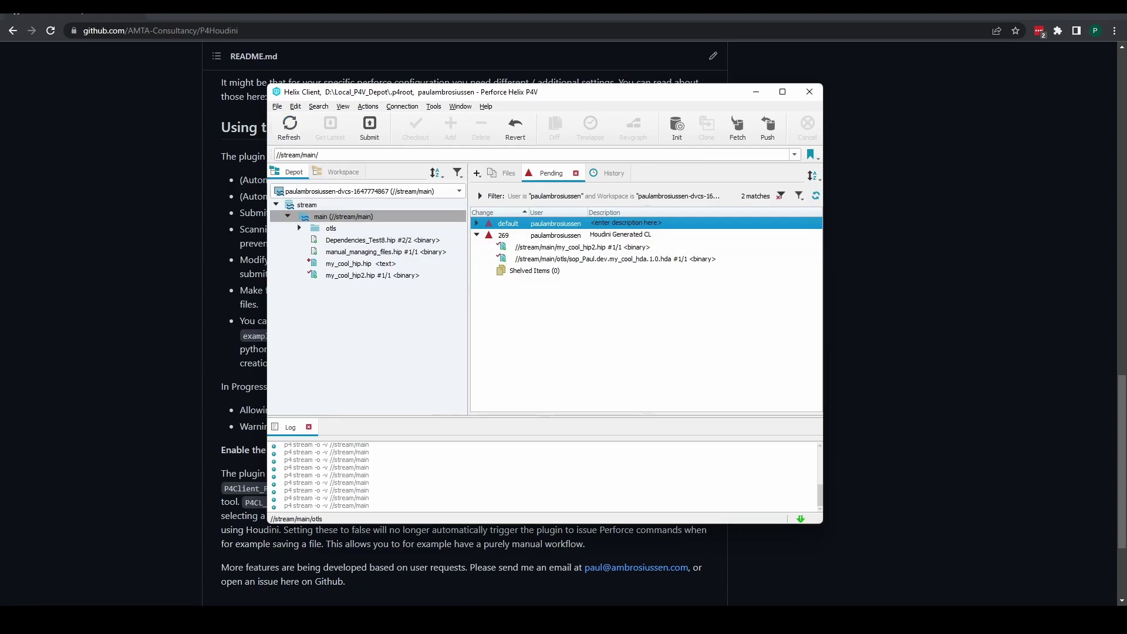
left_click(738, 620)
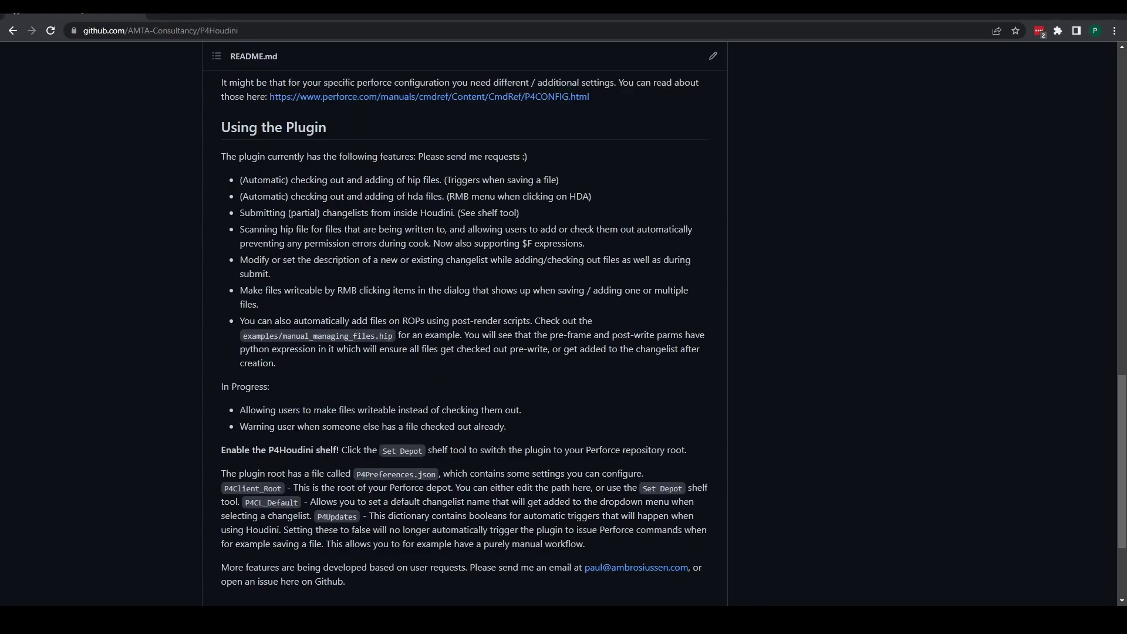
left_click_drag(593, 249, 241, 232)
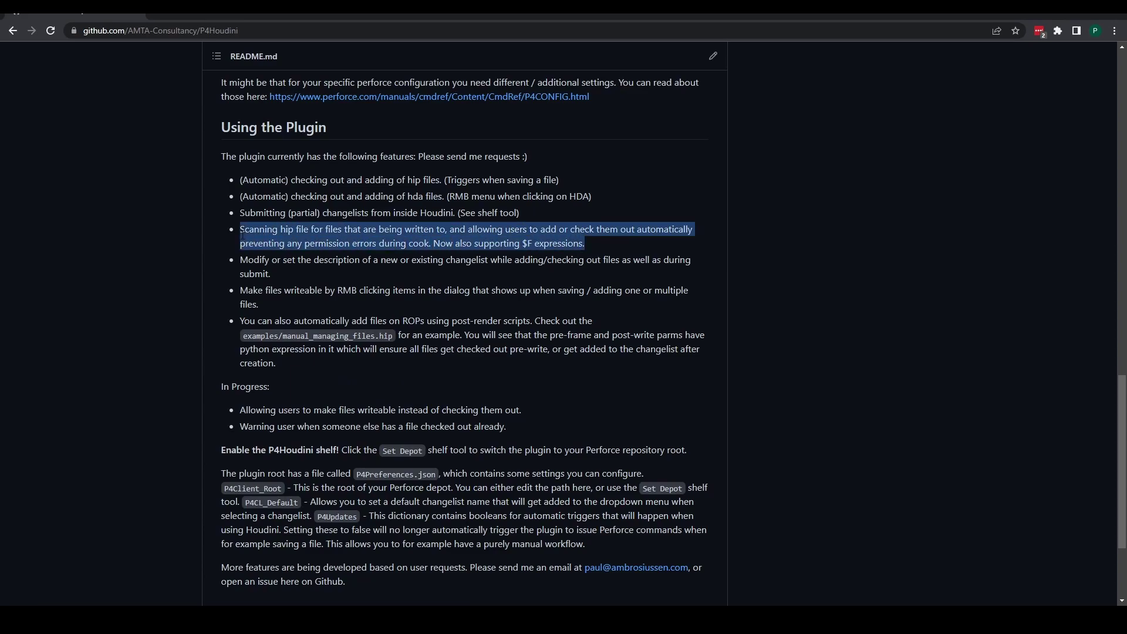
left_click(356, 244)
left_click_drag(613, 246, 241, 230)
left_click(312, 243)
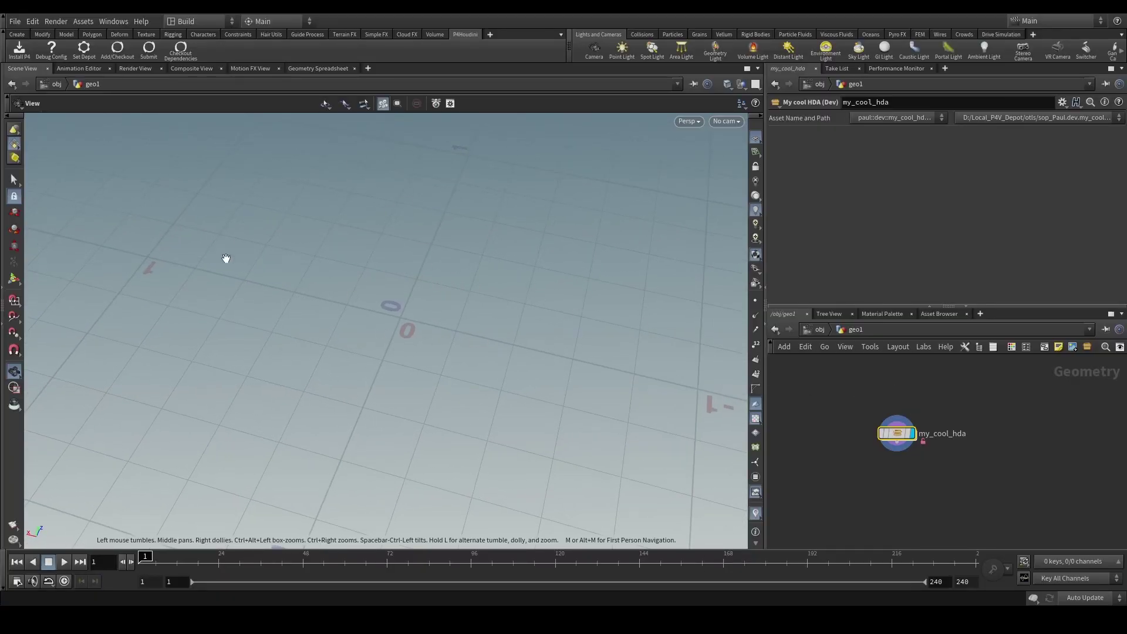
Step: Return to Houdini and open the manual_scanning_dependencies.hip scene
left_click_drag(460, 332, 411, 346)
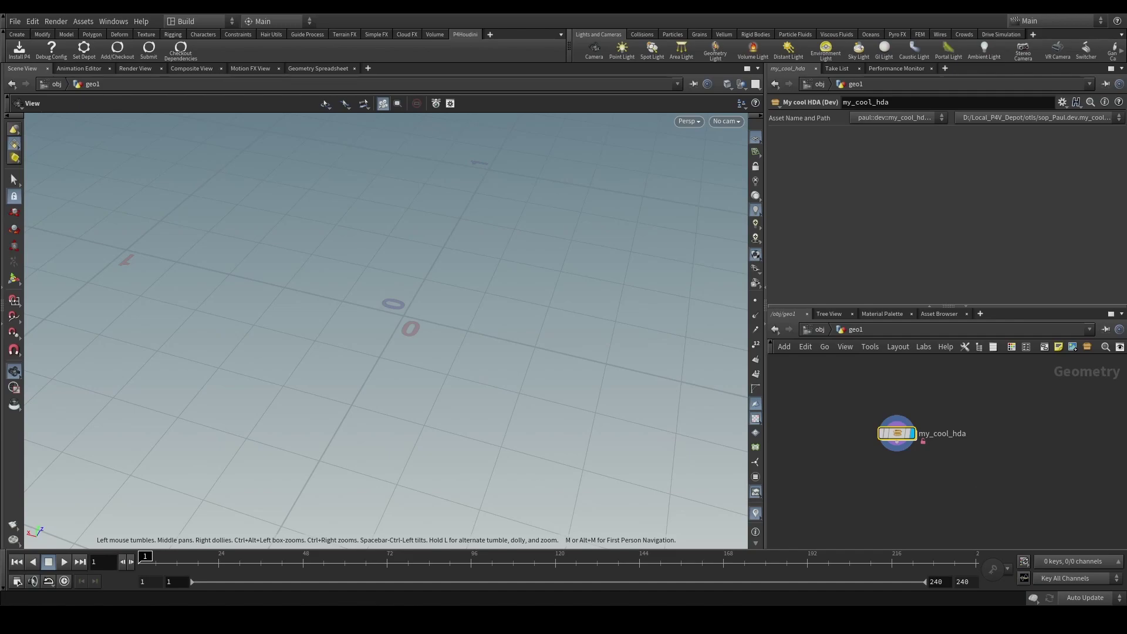
left_click_drag(485, 362, 458, 298)
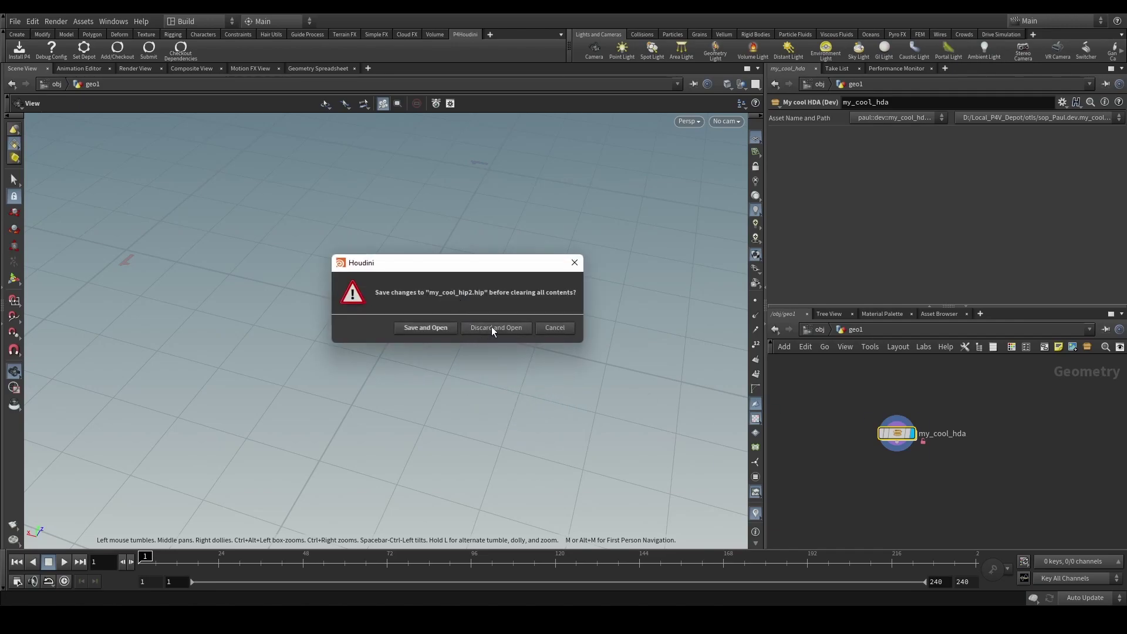
left_click(437, 328)
left_click_drag(460, 334, 516, 328)
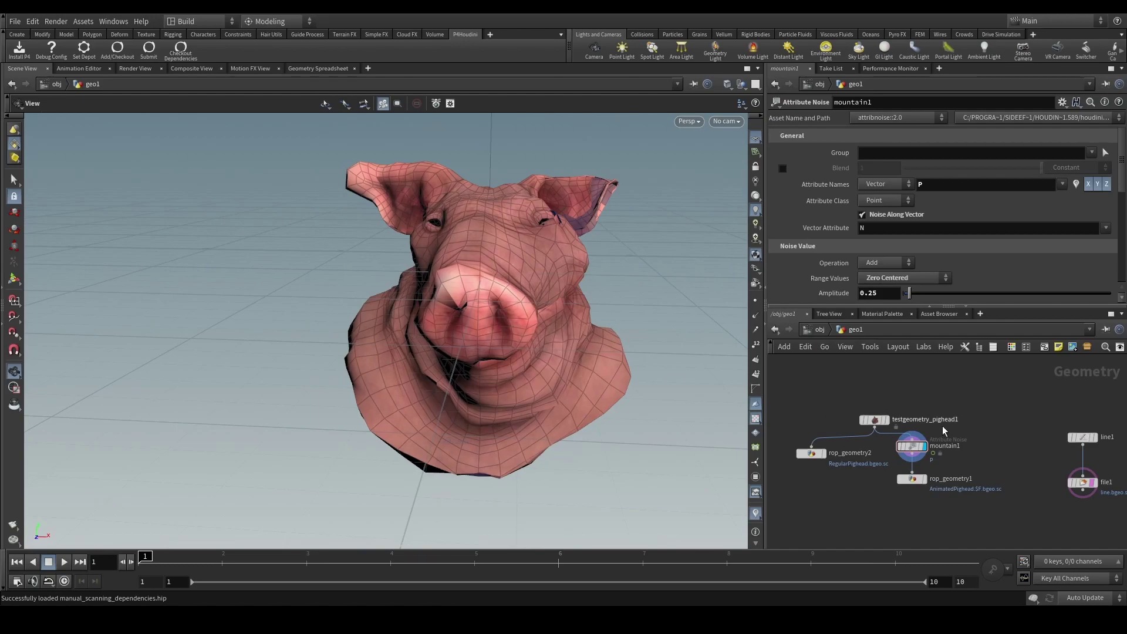
Step: Examine the geometry network, including the file paths set on the file1 and rop_geometry2 nodes
scroll(971, 478, "down", 3)
left_click_drag(1050, 490, 960, 438)
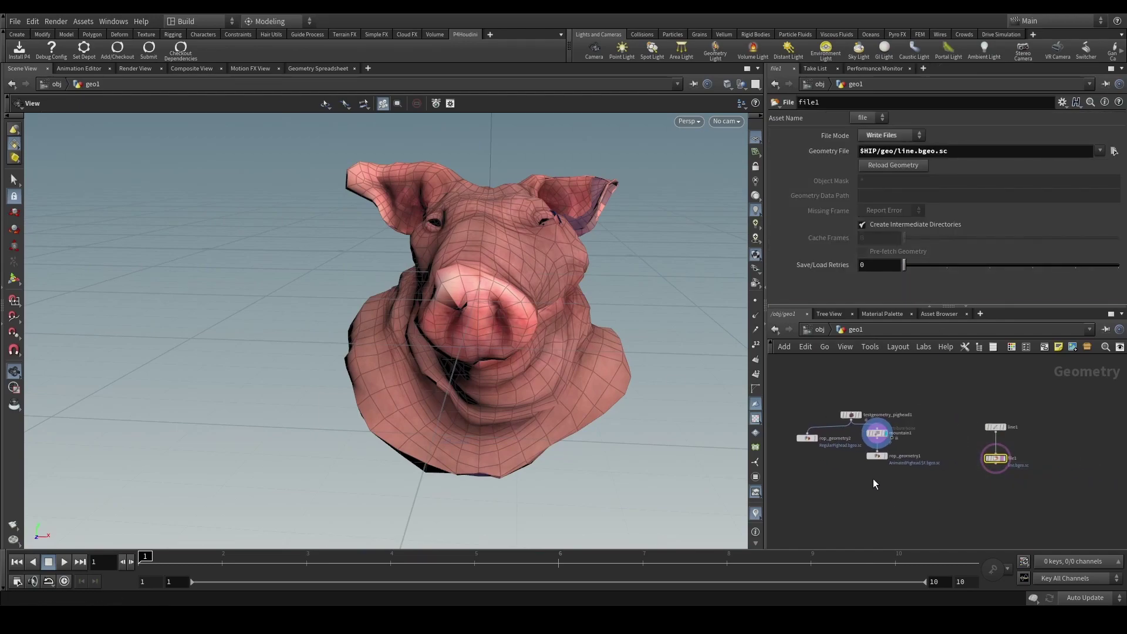
middle_click_drag(872, 478, 927, 480)
left_click_drag(640, 324, 552, 349)
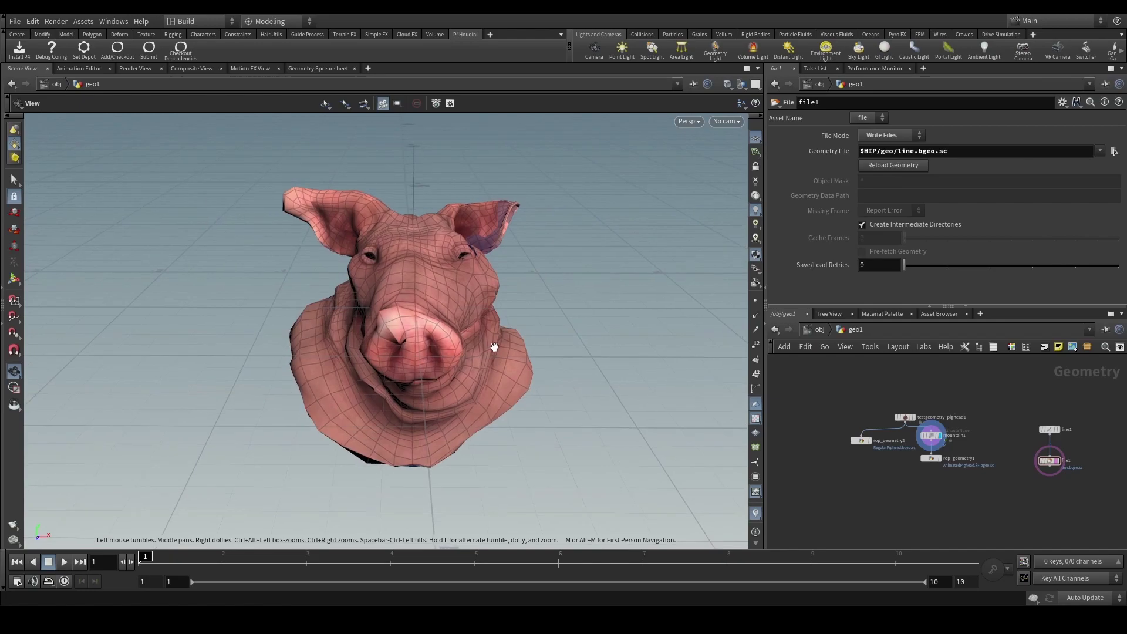
scroll(872, 458, "up", 2)
left_click(845, 434)
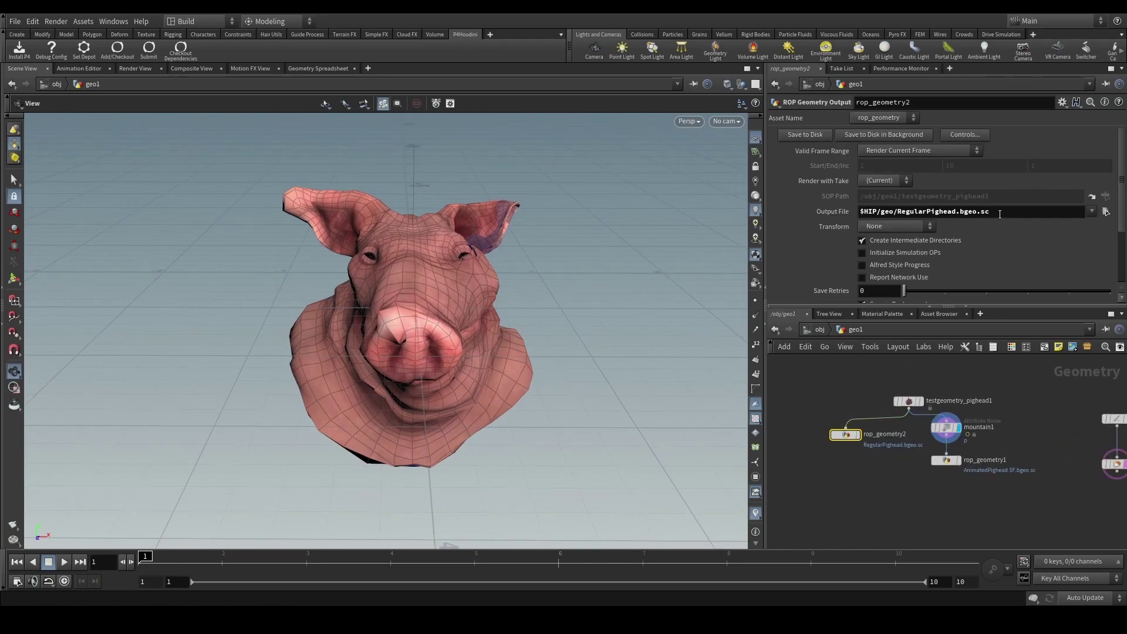
Step: Inspect the file1 node's File Mode options and keep Write Files
left_click_drag(1062, 510, 1034, 479)
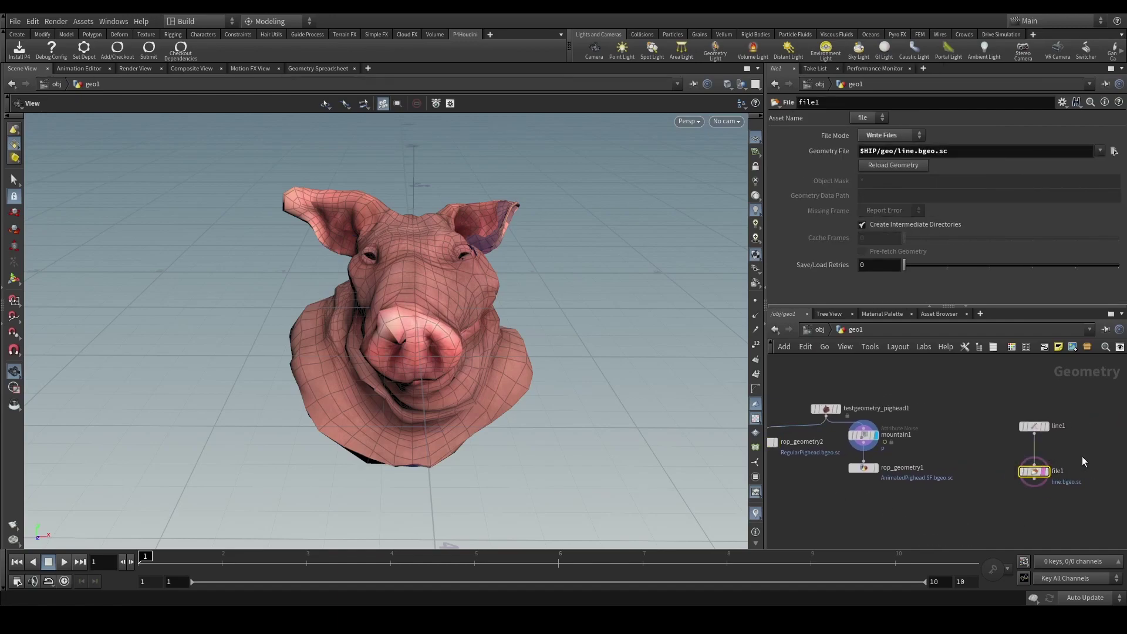
scroll(1081, 457, "up", 1)
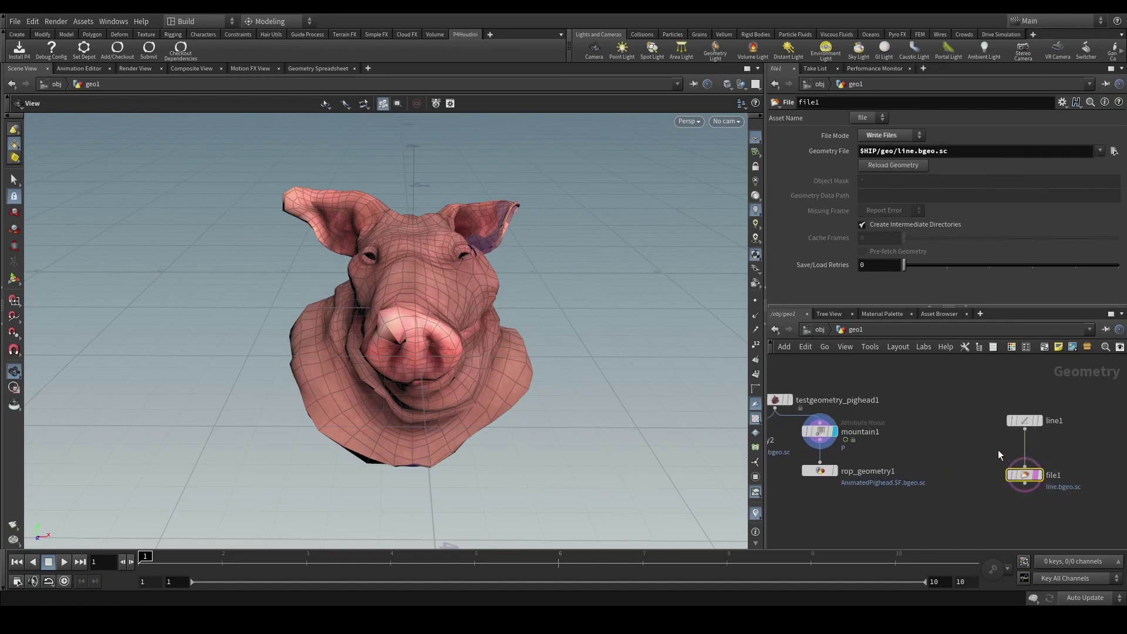
left_click(904, 137)
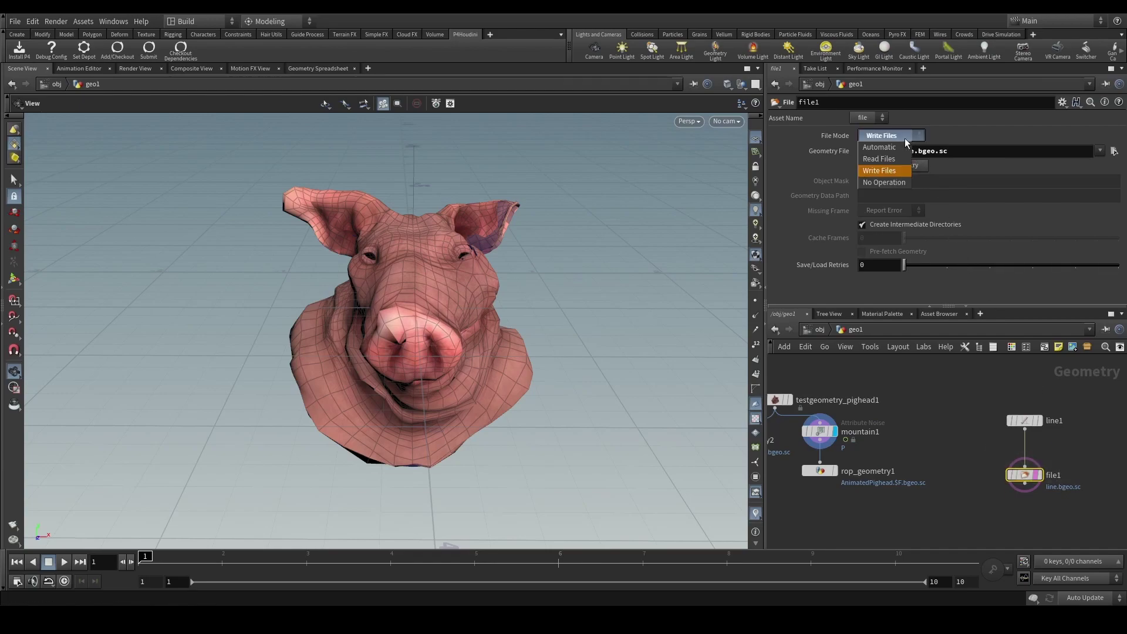
left_click(897, 170)
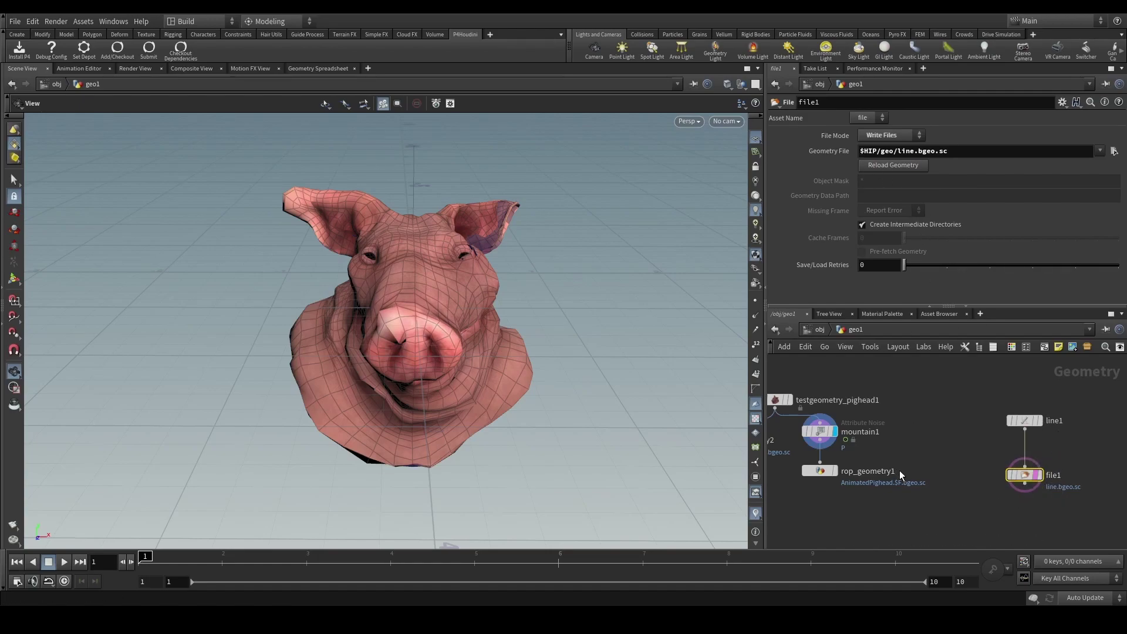
Step: Compare the output settings of the three file-writing nodes: rop_geometry2, rop_geometry1 and file1
scroll(895, 505, "down", 3)
middle_click_drag(893, 535, 967, 504)
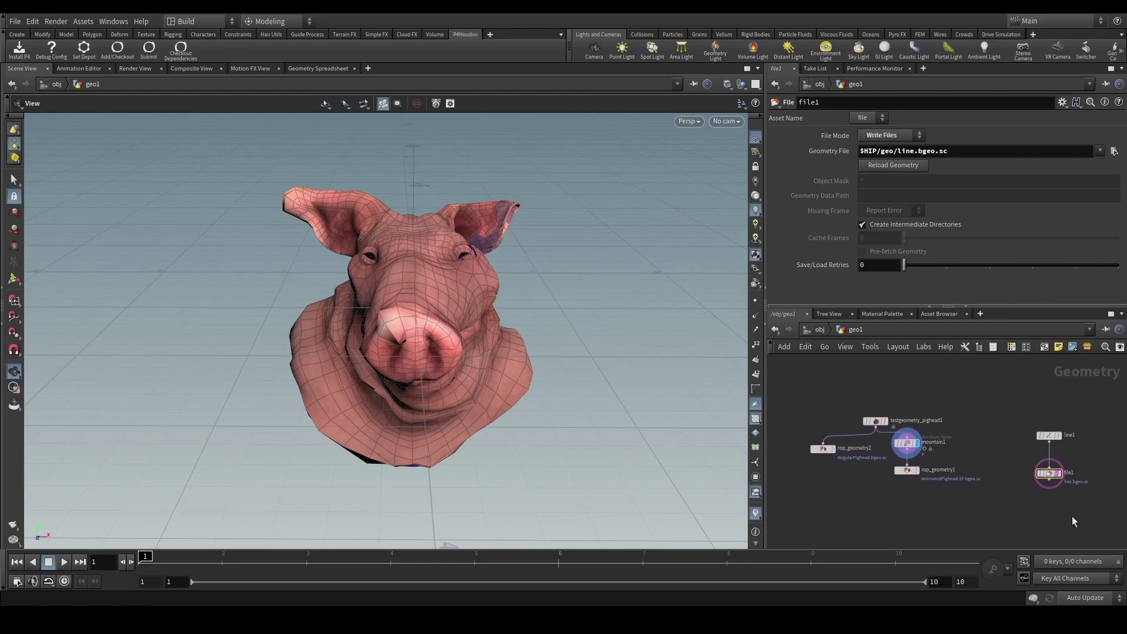
middle_click_drag(887, 393, 887, 407)
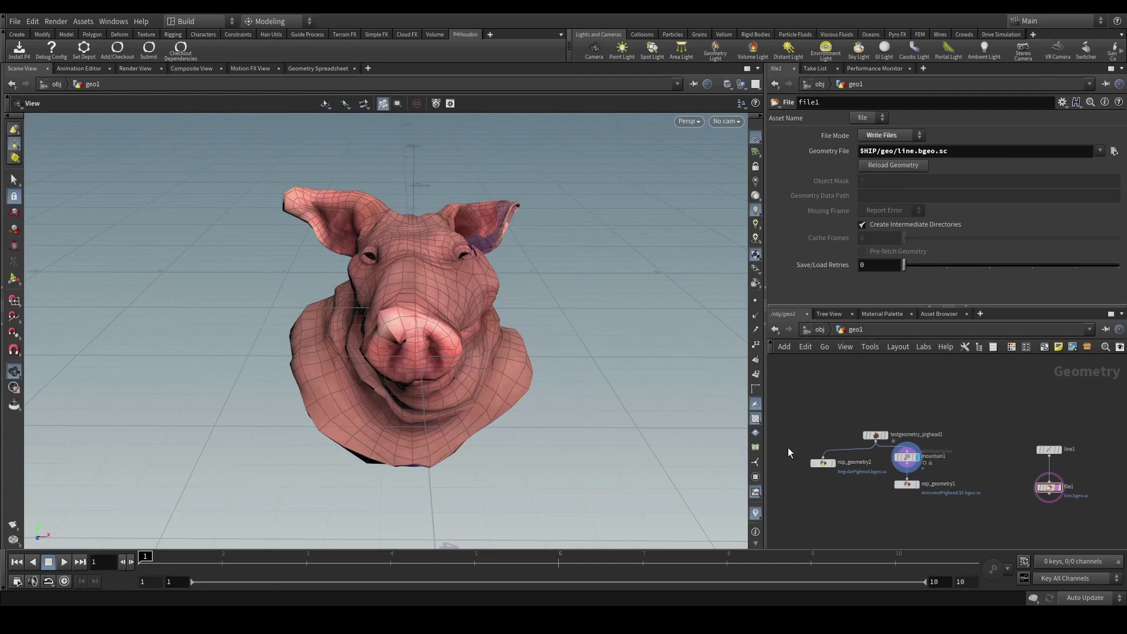
left_click(823, 462)
left_click(907, 485)
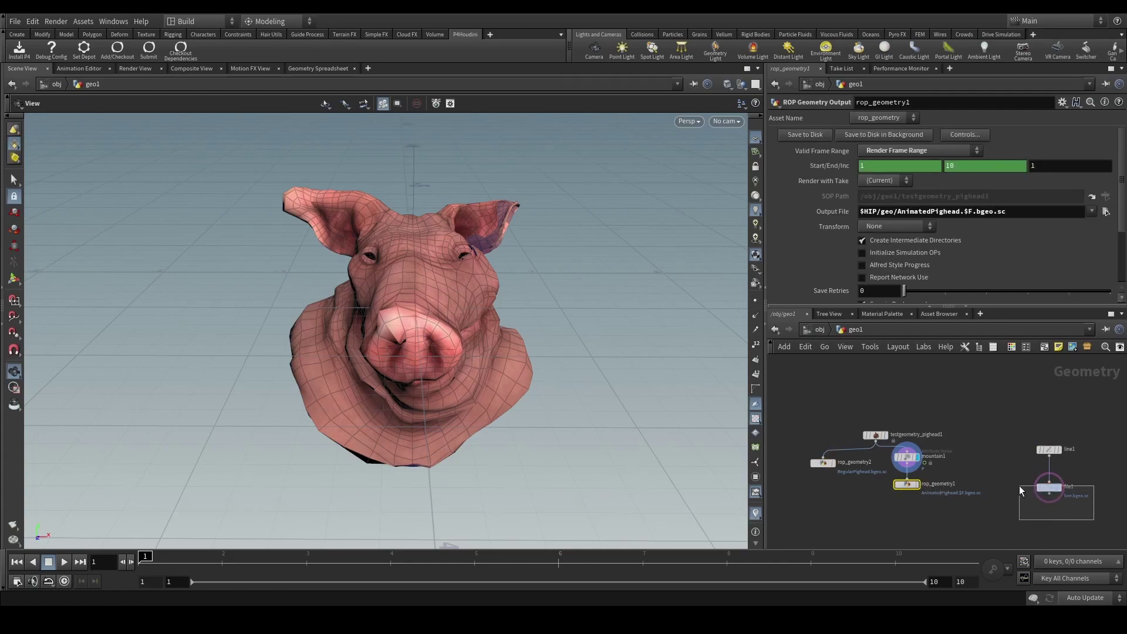
left_click_drag(1021, 487, 1023, 487)
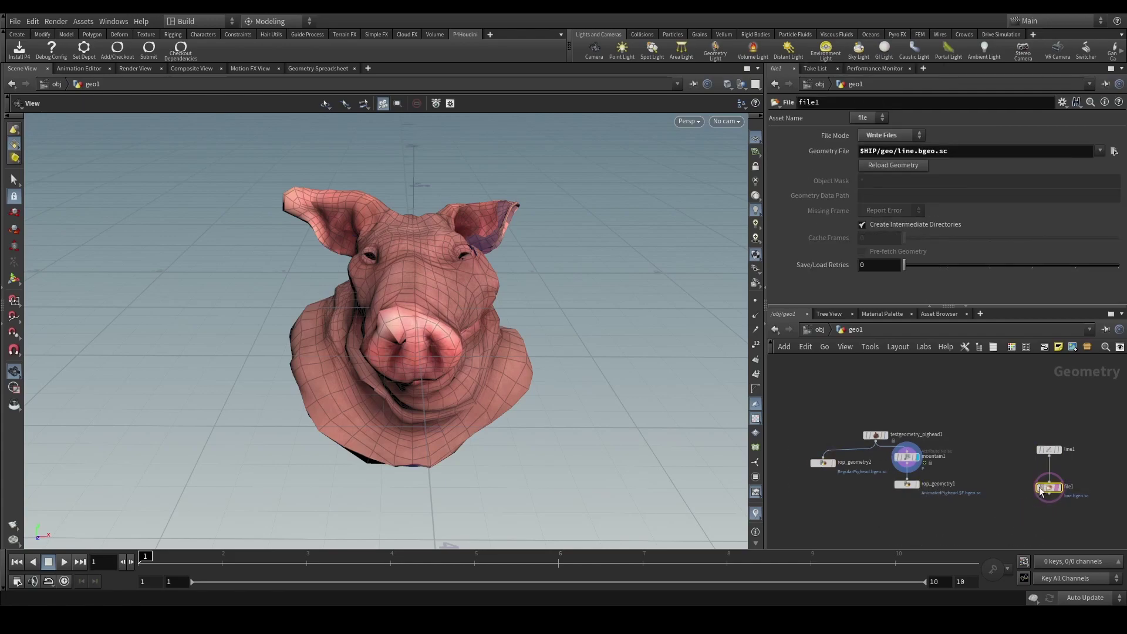
left_click(986, 510)
Step: Switch to P4V and expand the geo folder in the Local_P4V_Depot workspace
mouse_move(744, 631)
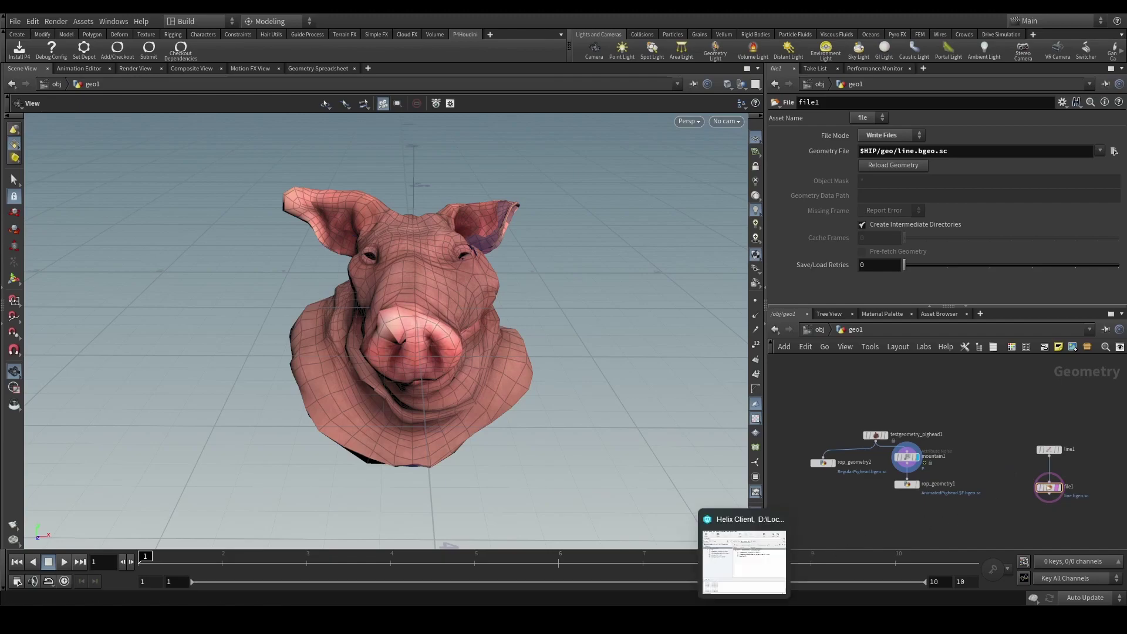
left_click(744, 563)
left_click(346, 172)
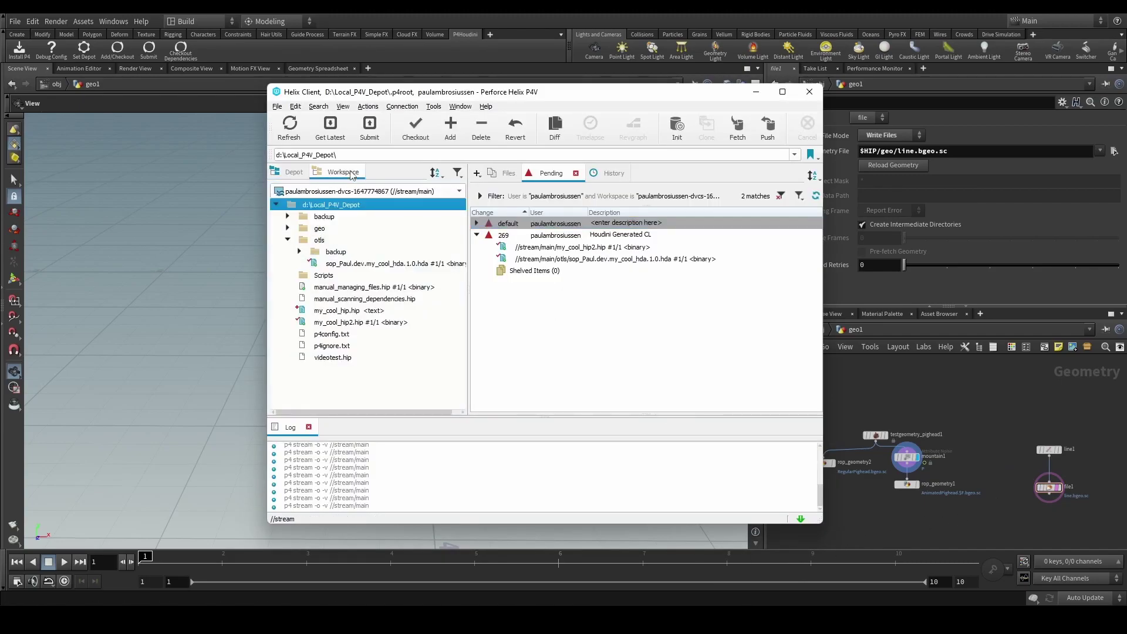
left_click(288, 228)
Step: Mark all bgeo.sc files in the geo folder for add in a new changelist described as "manual changelist"
left_click(391, 241)
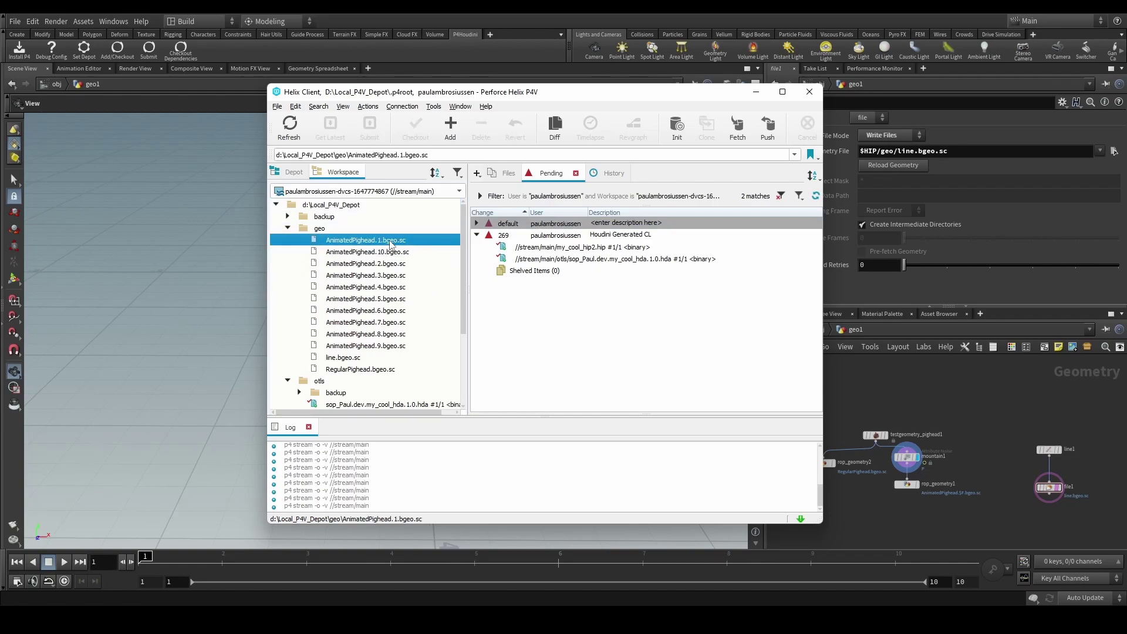
left_click(378, 369)
left_click(381, 241)
left_click(382, 370, "shift")
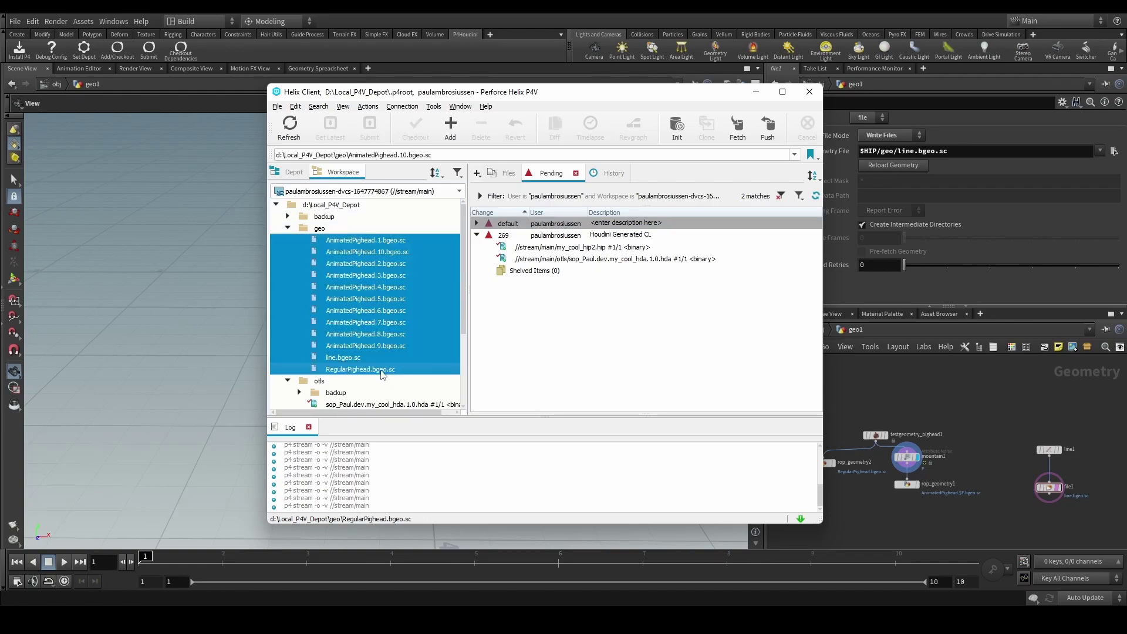
right_click(407, 329)
left_click(463, 375)
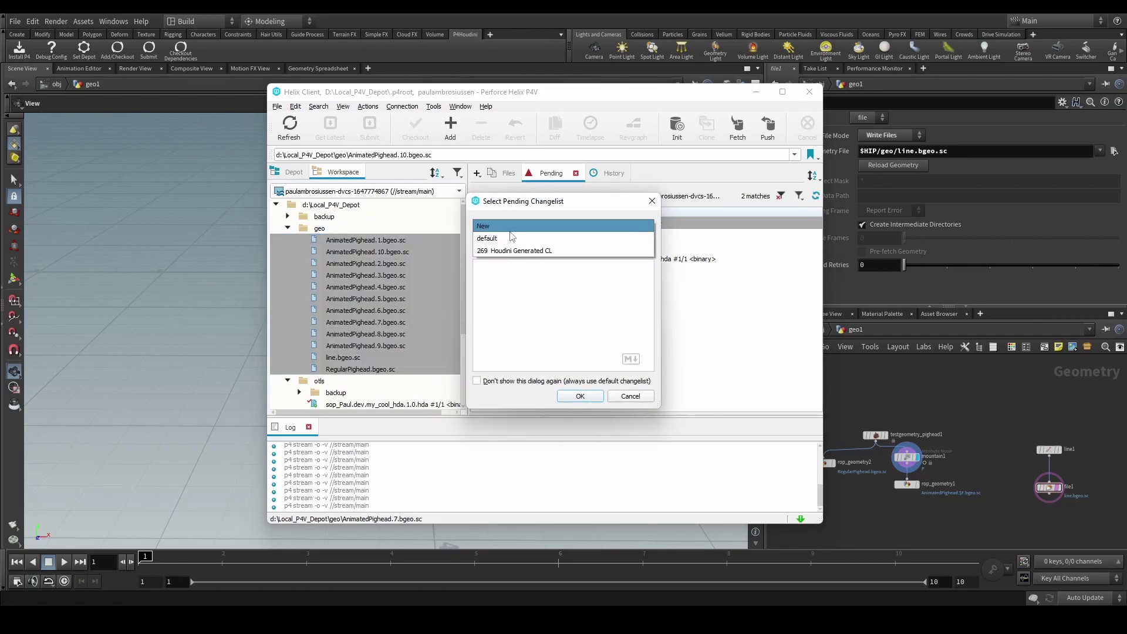
left_click(517, 275)
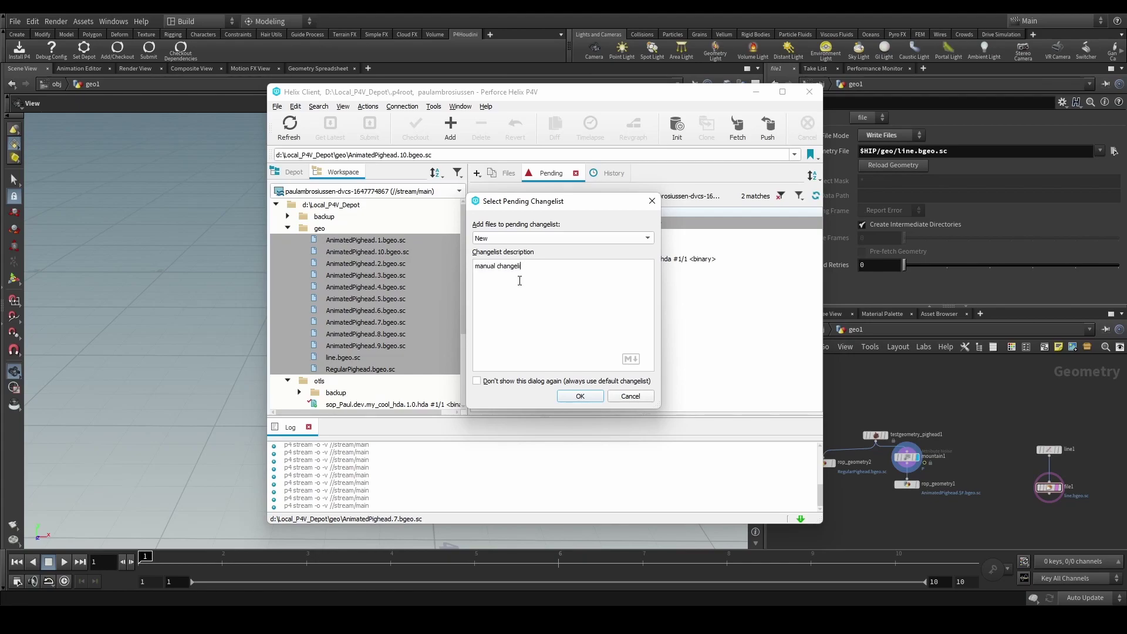
left_click(580, 396)
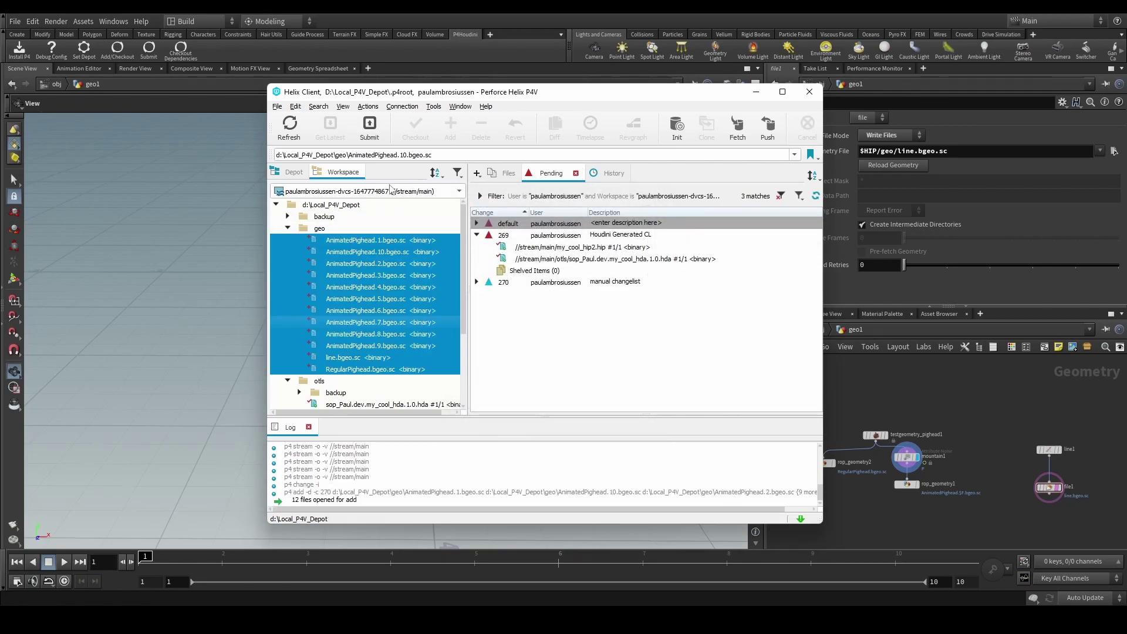
Step: Submit the pending changelist described as "manual changelist"
right_click(594, 281)
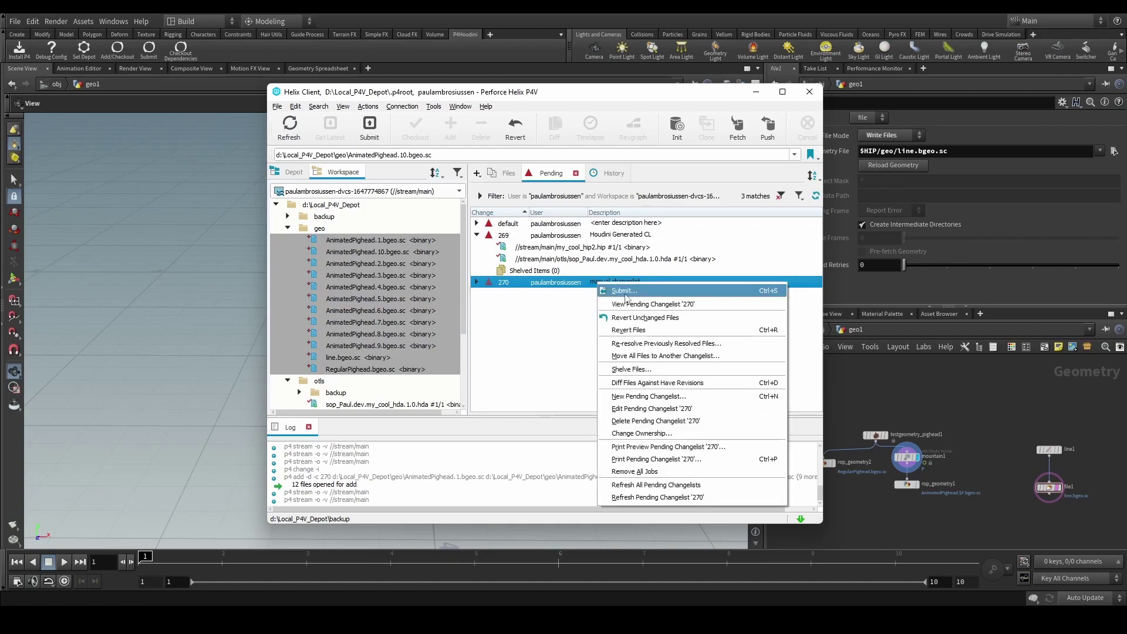
left_click(622, 300)
left_click(546, 504)
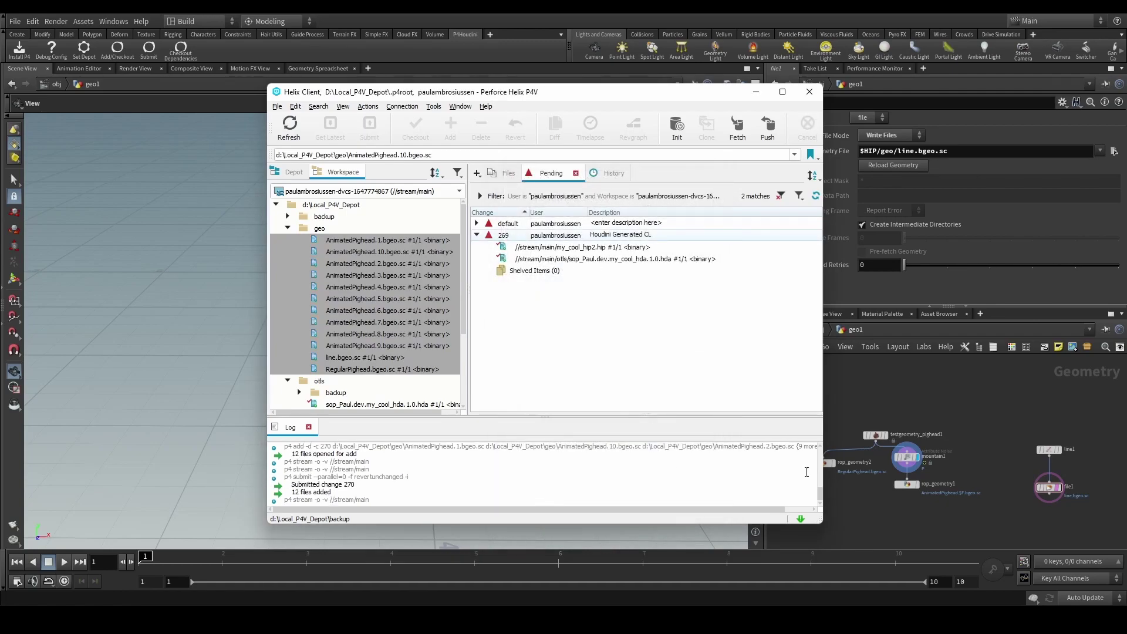
Step: Switch to Houdini and save the rop_geometry2 node's output to disk
left_click(872, 511)
left_click(823, 463)
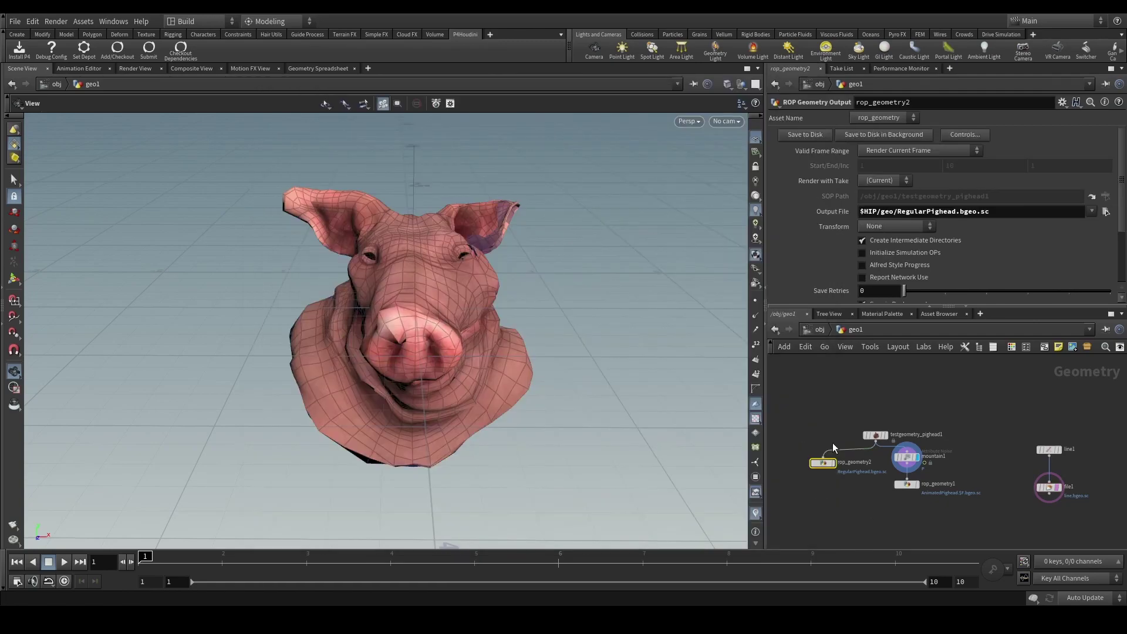
left_click_drag(836, 495, 837, 495)
left_click(803, 135)
scroll(825, 466, "up", 2)
middle_click(825, 466)
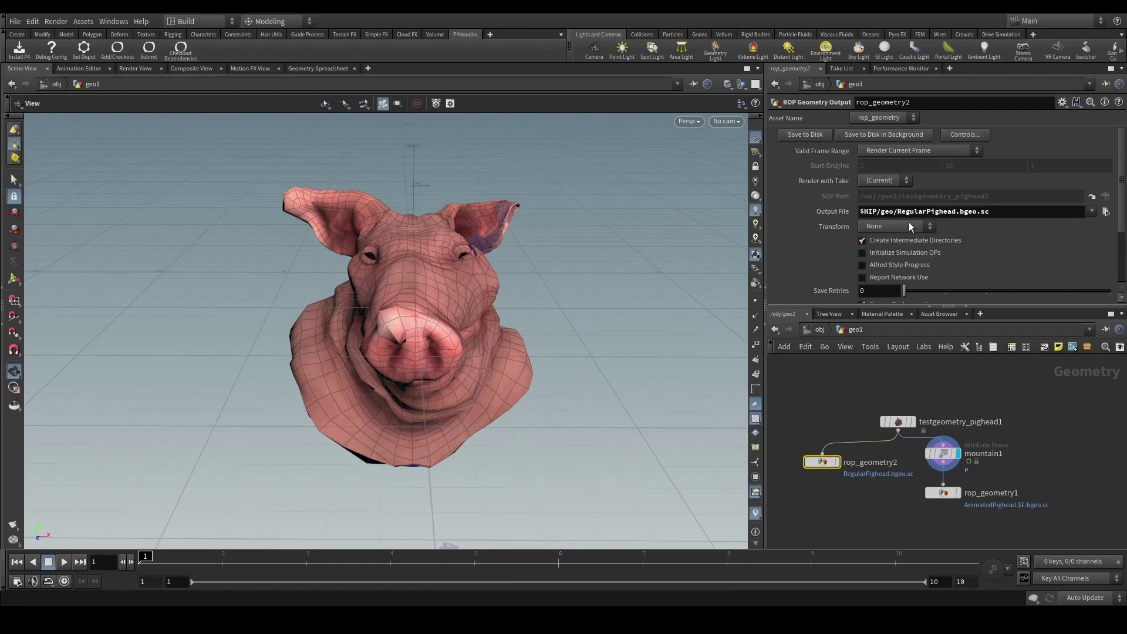
scroll(928, 466, "down", 3)
scroll(927, 467, "down", 2)
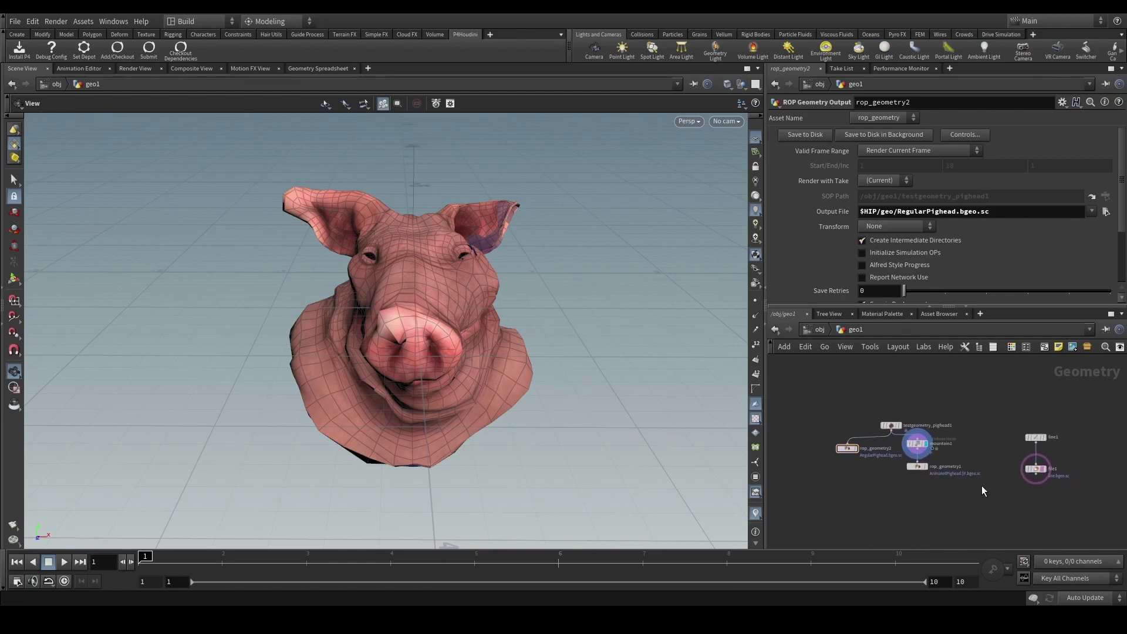
Step: Scan the scene's file dependencies and review the listed geometry files, including line.bgeo.sc and RegularPighead.bgeo.sc
left_click_drag(516, 328, 354, 371)
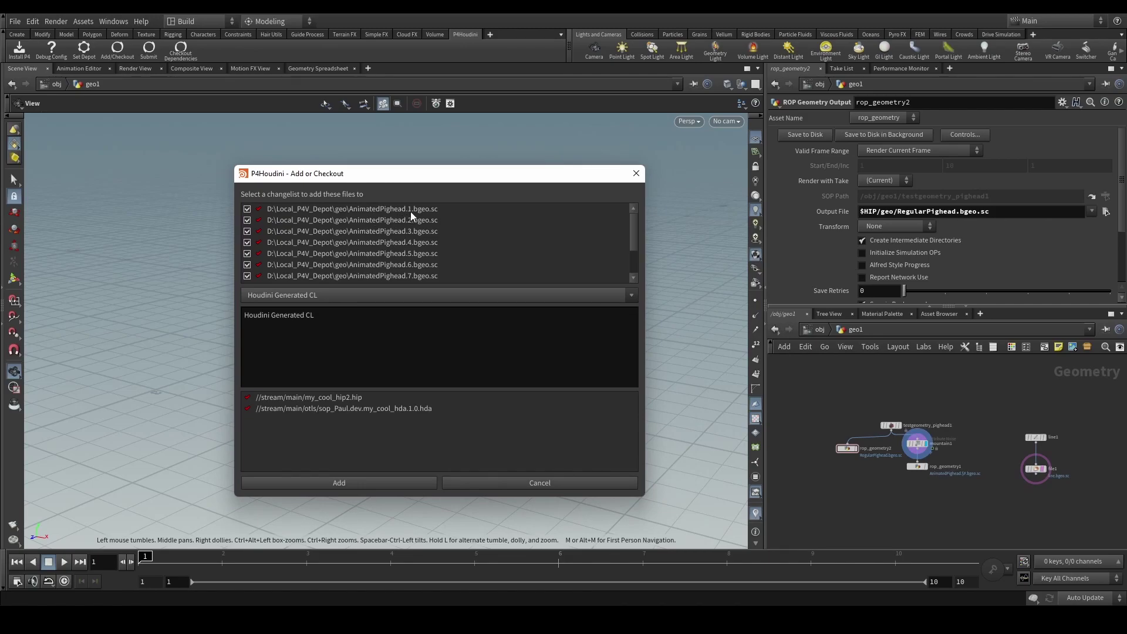
scroll(446, 216, "down", 2)
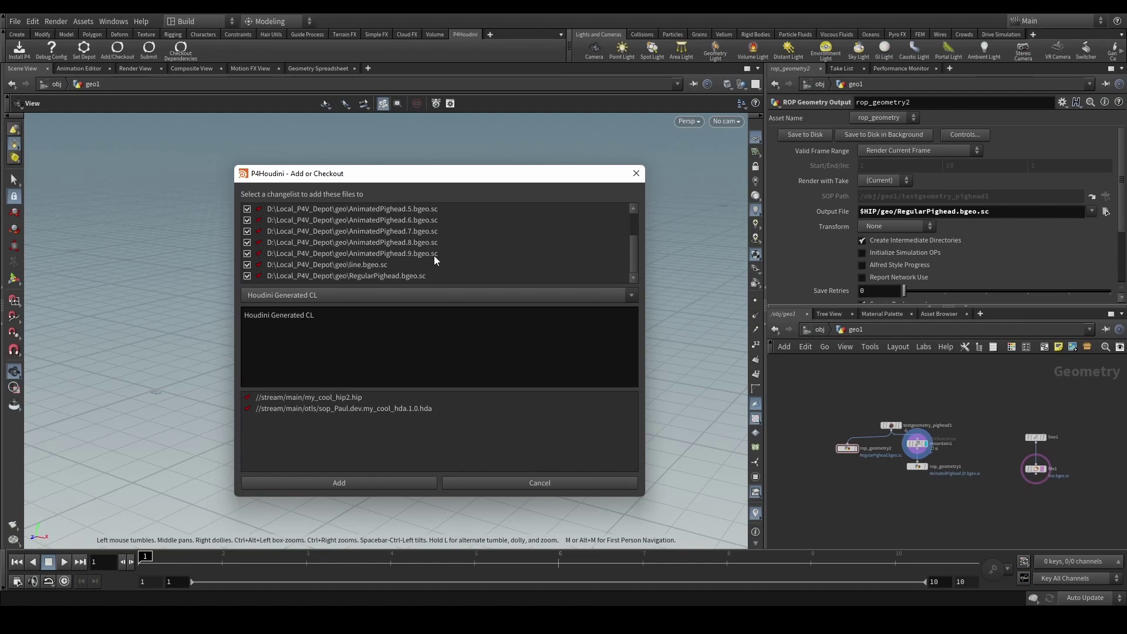
scroll(435, 257, "up", 2)
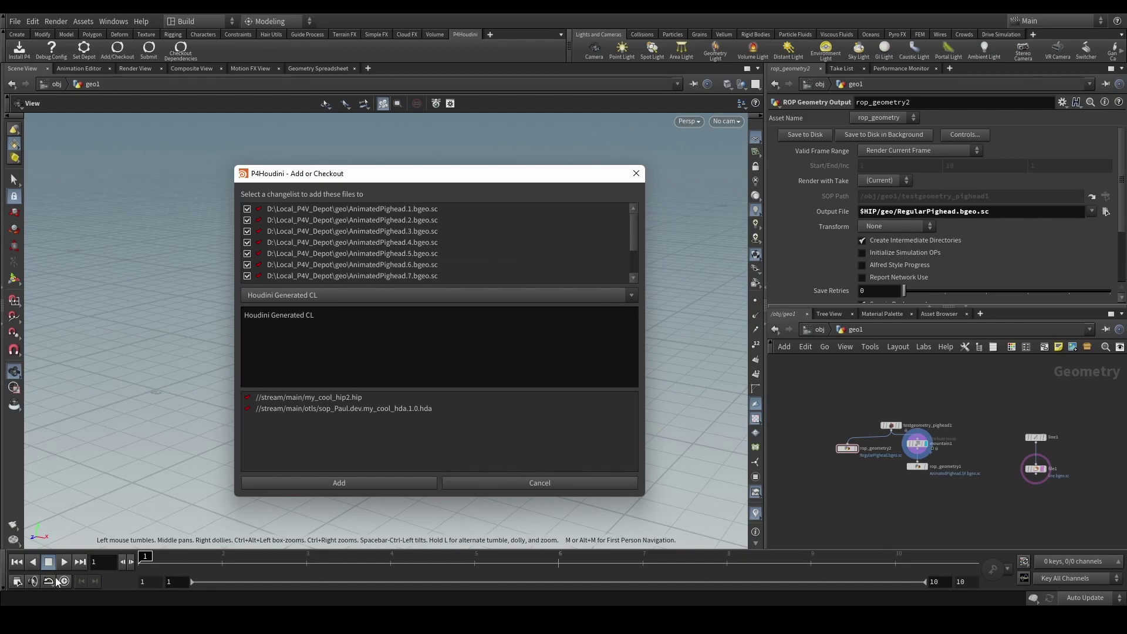
scroll(516, 253, "down", 2)
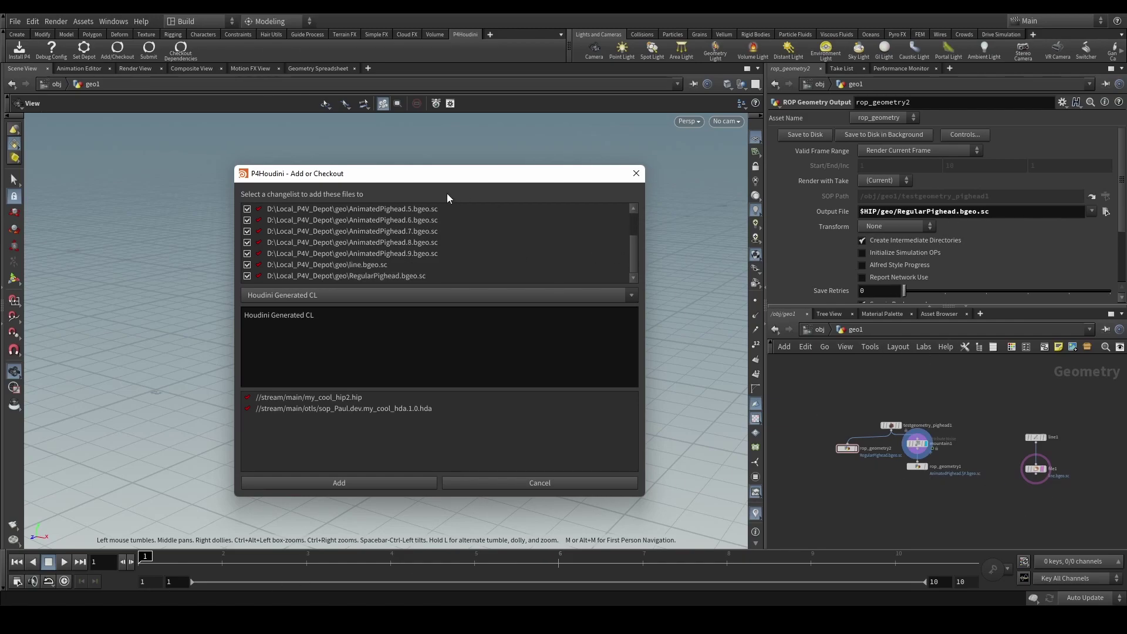
left_click(351, 265)
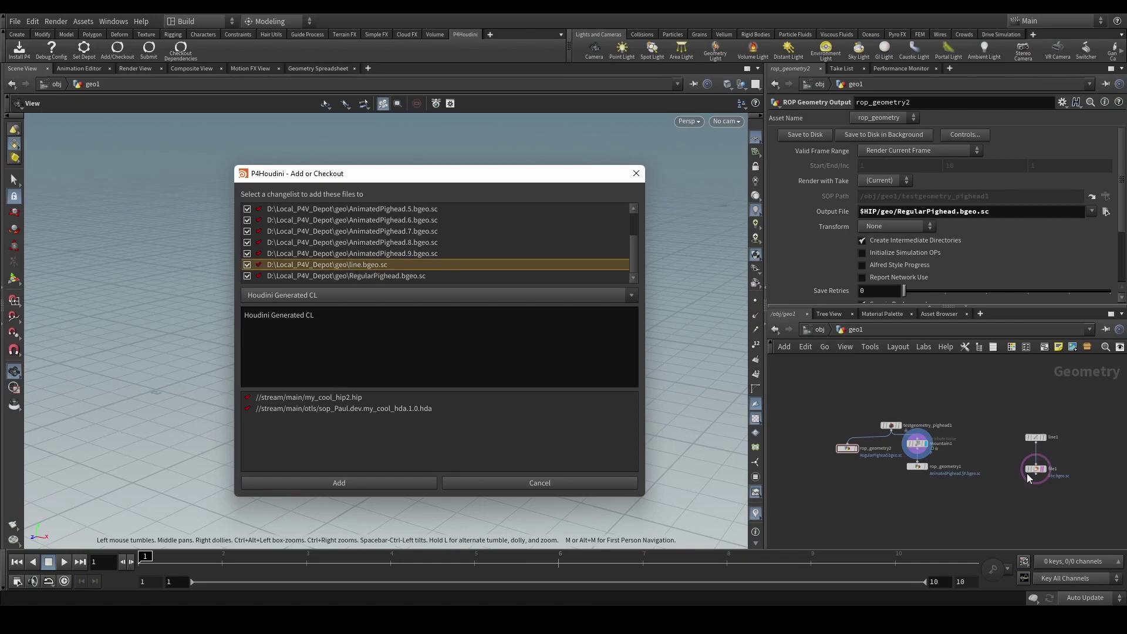
left_click(389, 276)
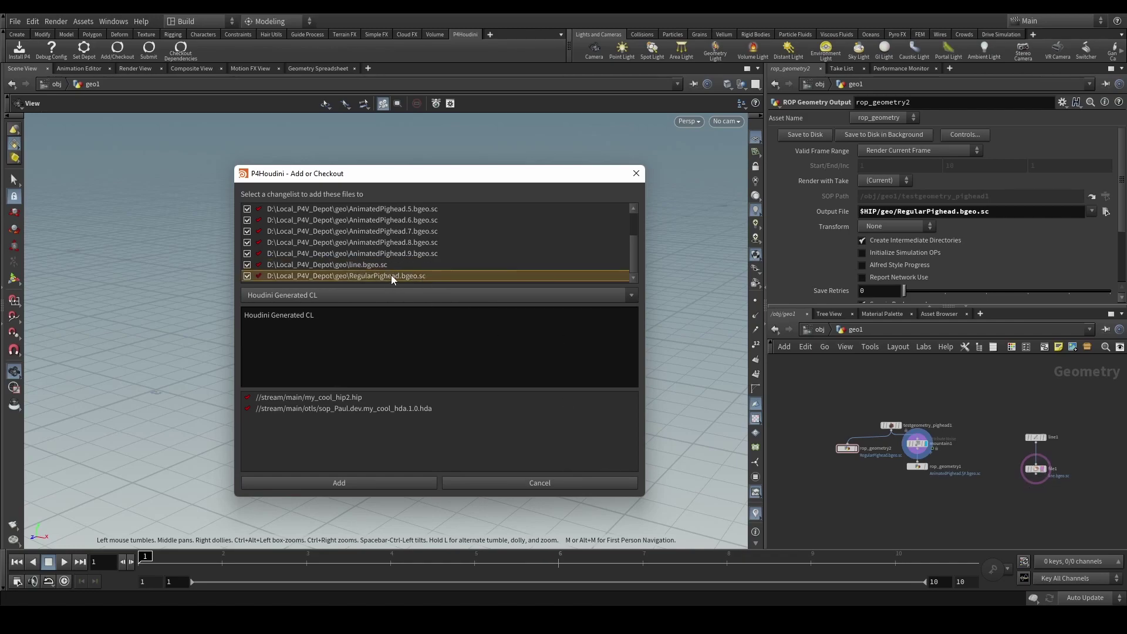
Step: Check out all listed geometry files into the Houdini Generated CL changelist, and refresh the pending changelists in P4V
left_click(375, 293)
left_click(320, 329)
left_click(339, 482)
left_click_drag(417, 364, 358, 362)
key("alt+Tab")
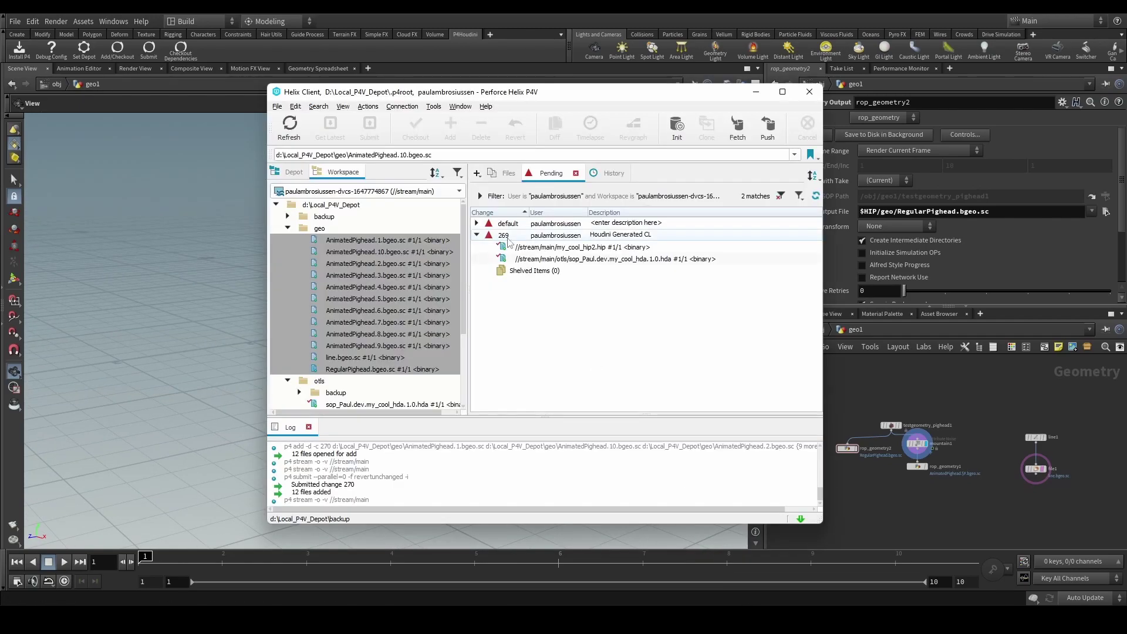
left_click(289, 124)
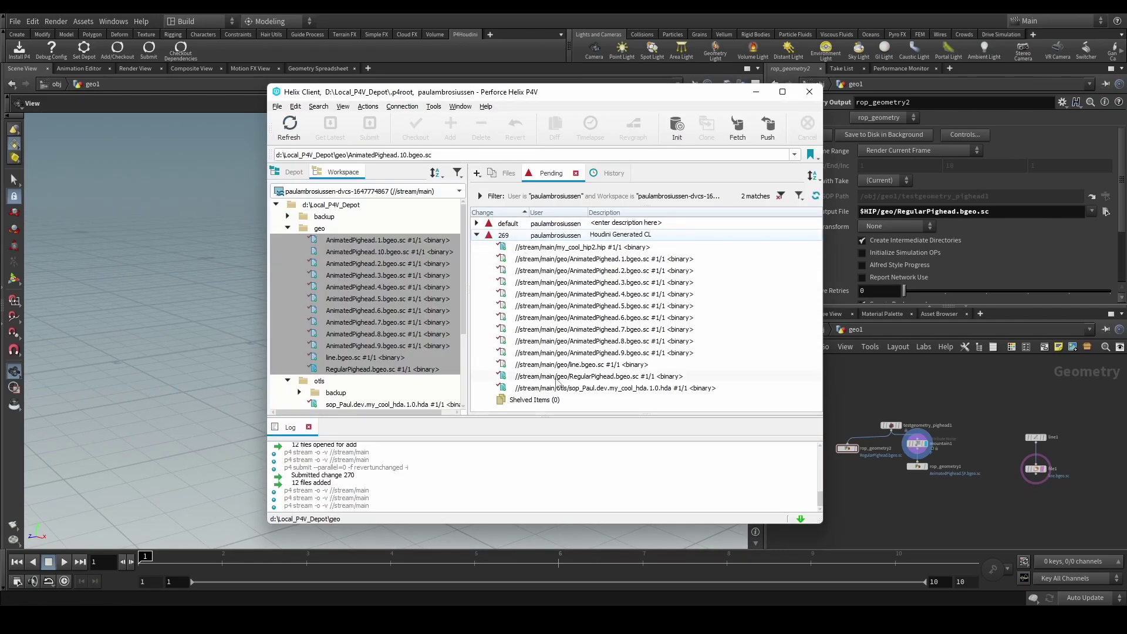
Step: Switch back to Houdini and widen the parameter and network panes beside the viewport
left_click(932, 491)
scroll(958, 488, "up", 2)
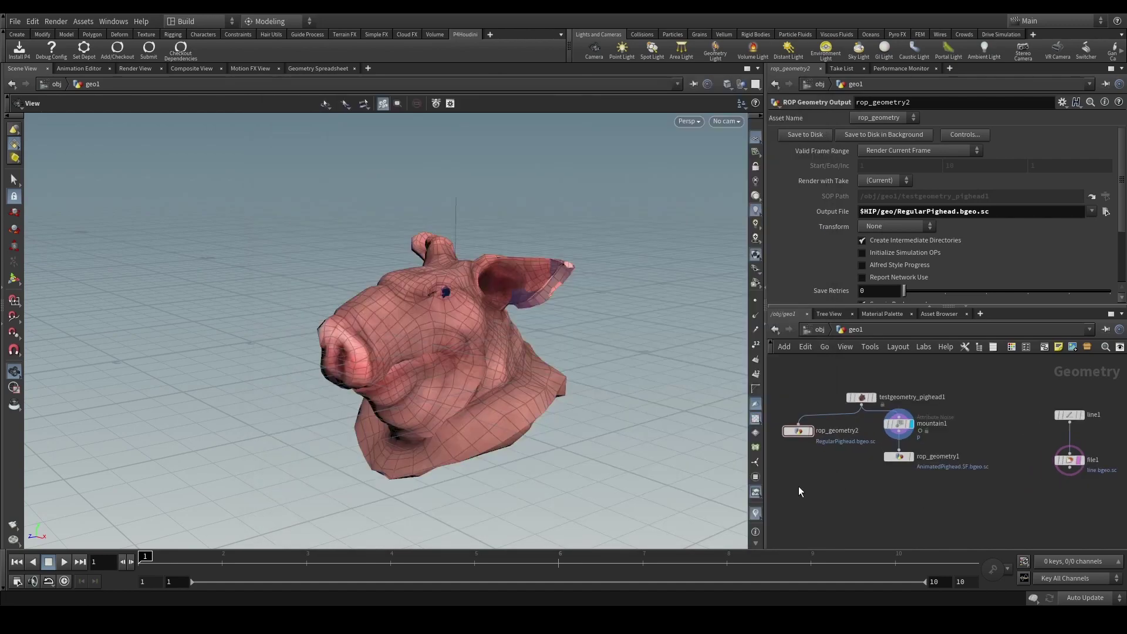
left_click_drag(766, 446, 616, 464)
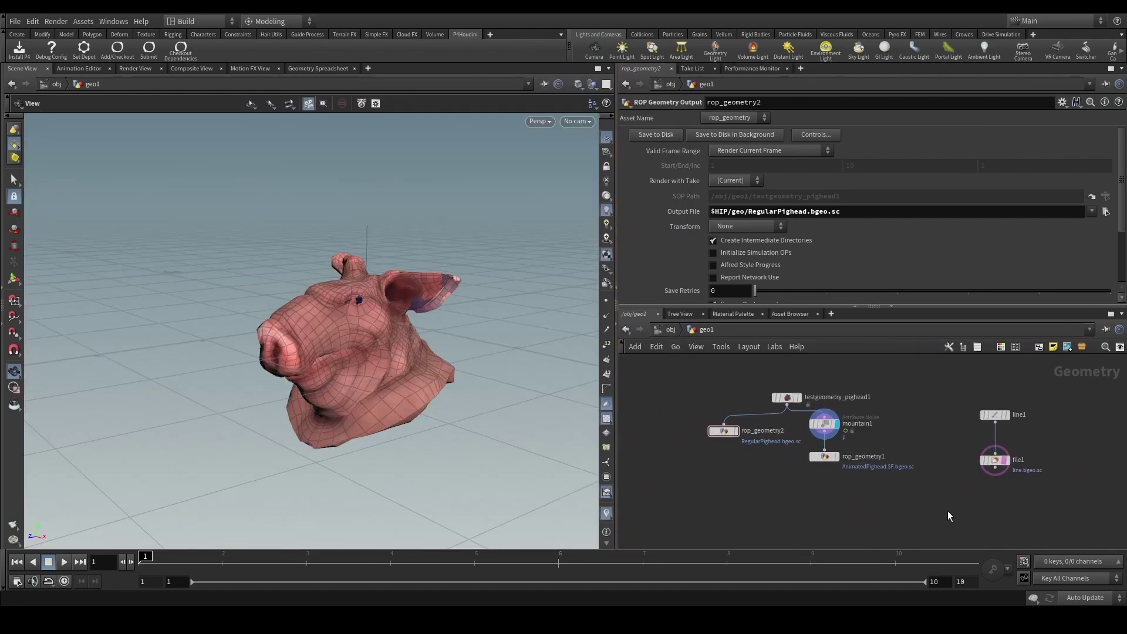
middle_click_drag(948, 512, 935, 526)
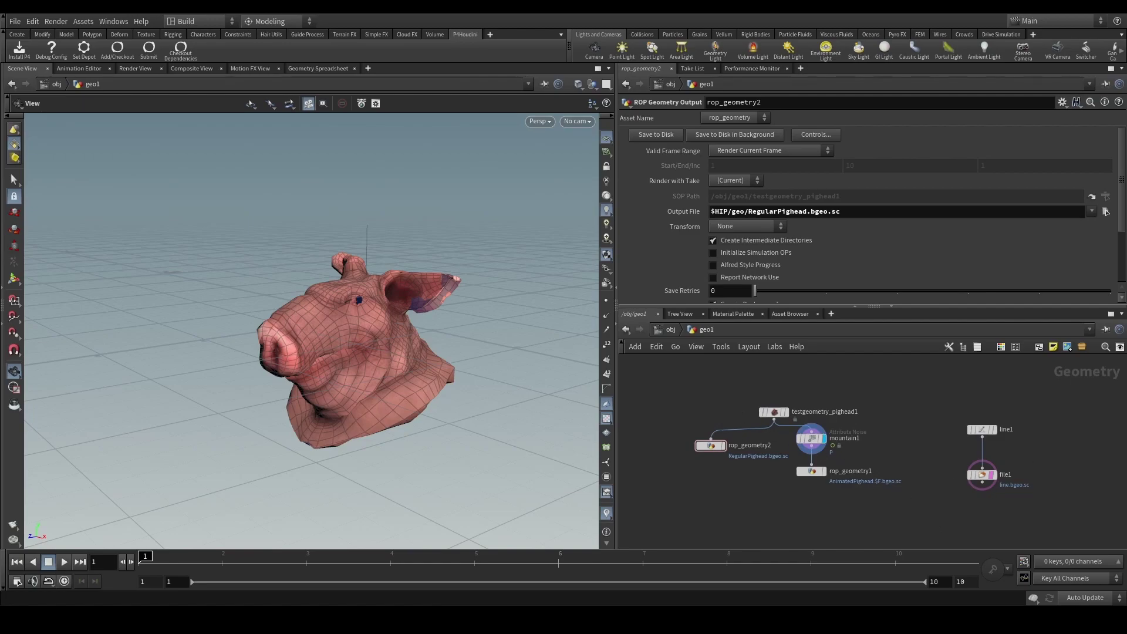
Step: Add a new File node to the geometry network beside the line1 and file1 nodes
left_click(982, 475)
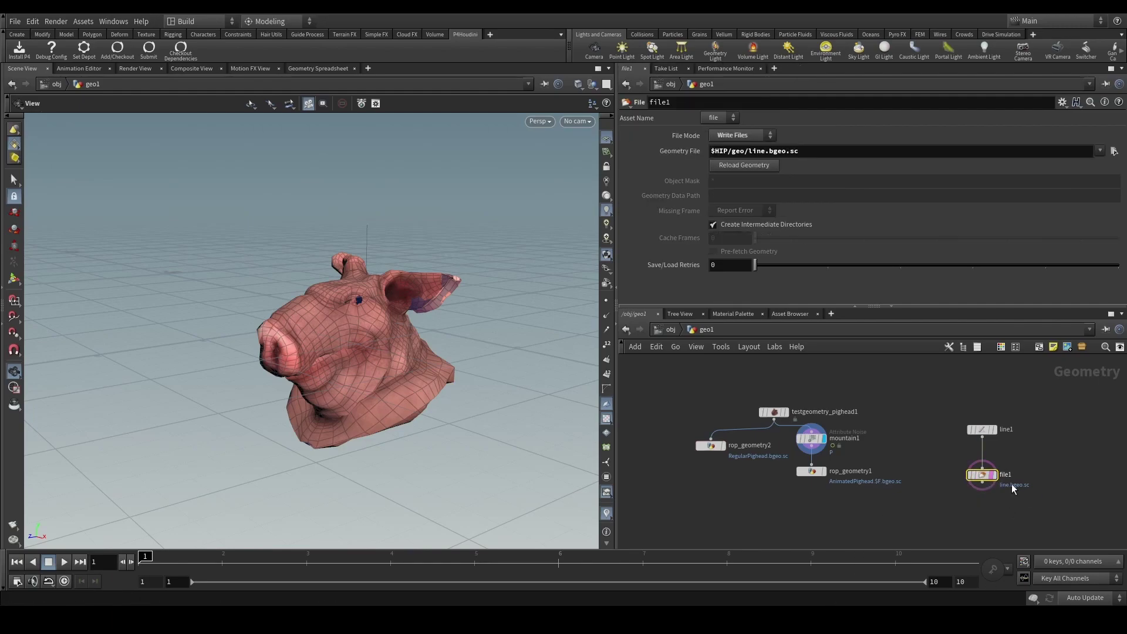
key("Tab")
type("file")
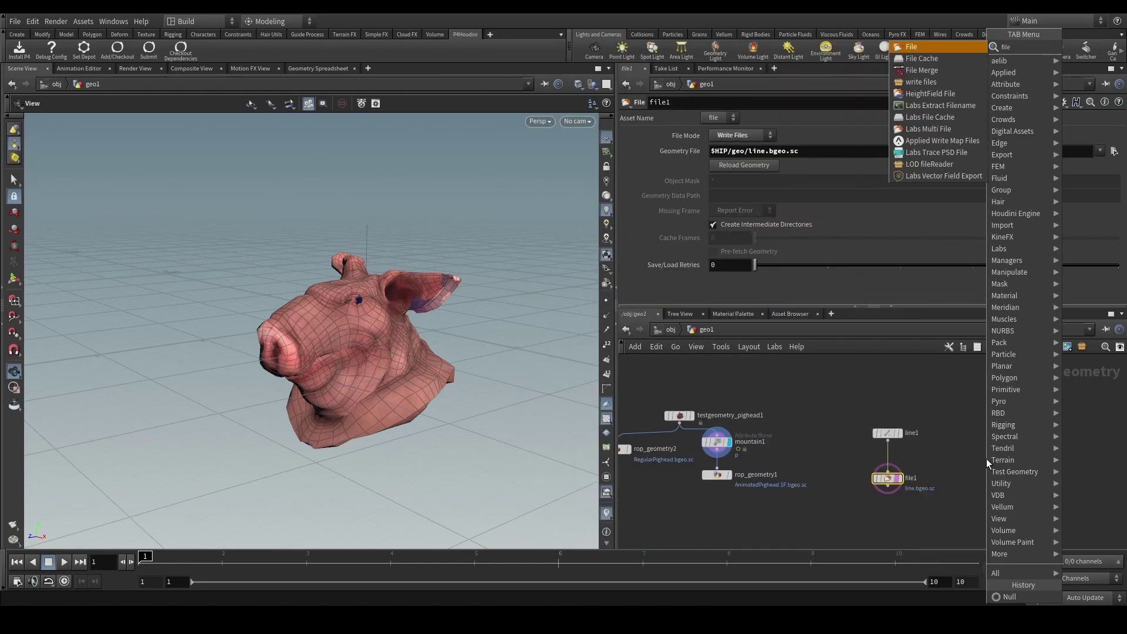
key("Return")
left_click(989, 461)
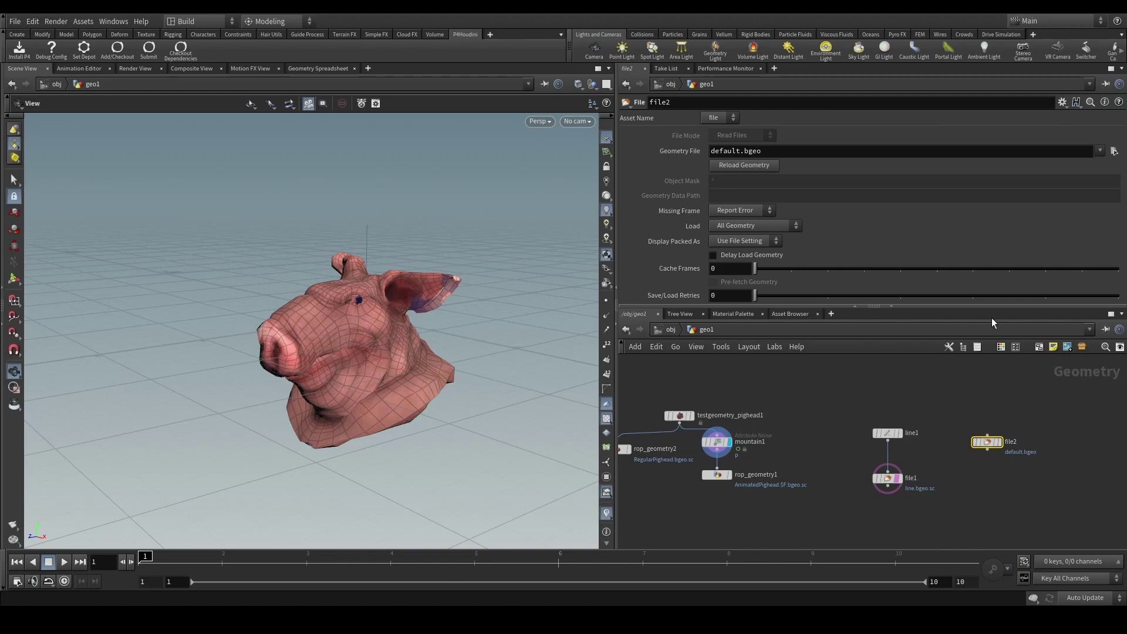
Step: Rescan the scene for untracked file dependencies and dismiss the result message
left_click(1020, 492)
left_click(183, 56)
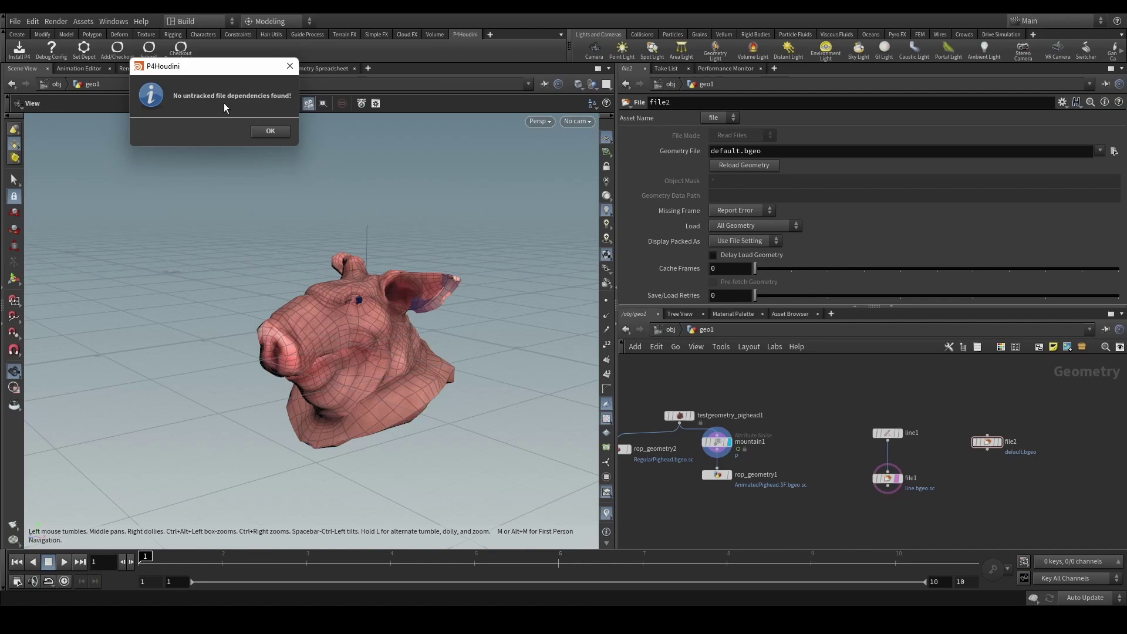
left_click(271, 131)
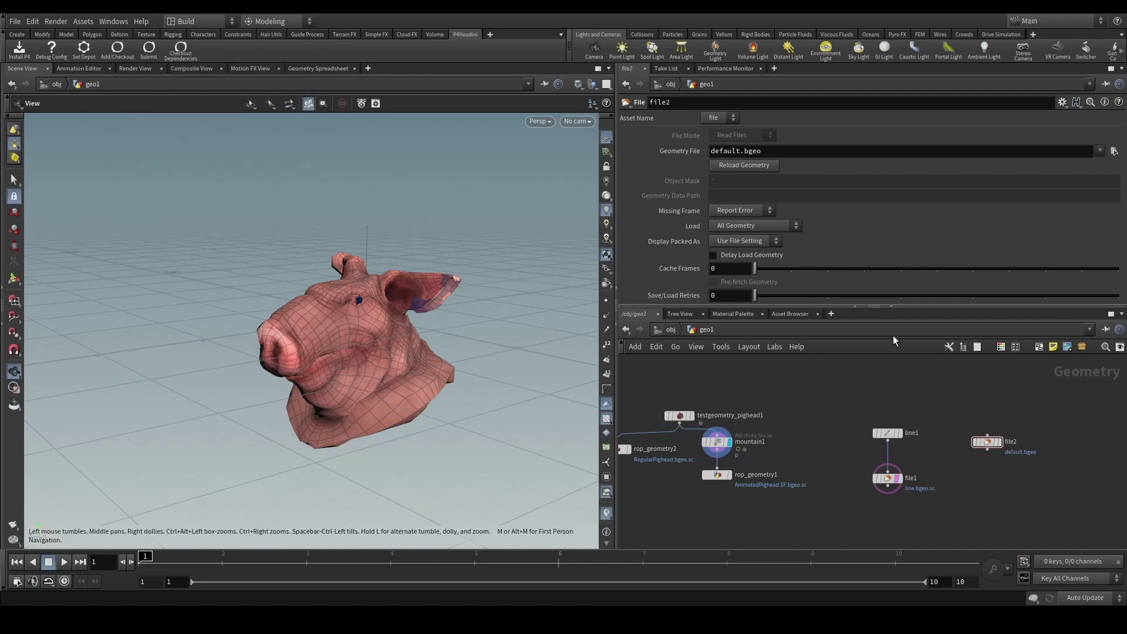
Step: Select the file2 node and inspect its File Mode and Geometry File settings
left_click_drag(1041, 427, 1005, 478)
left_click_drag(1031, 420, 960, 467)
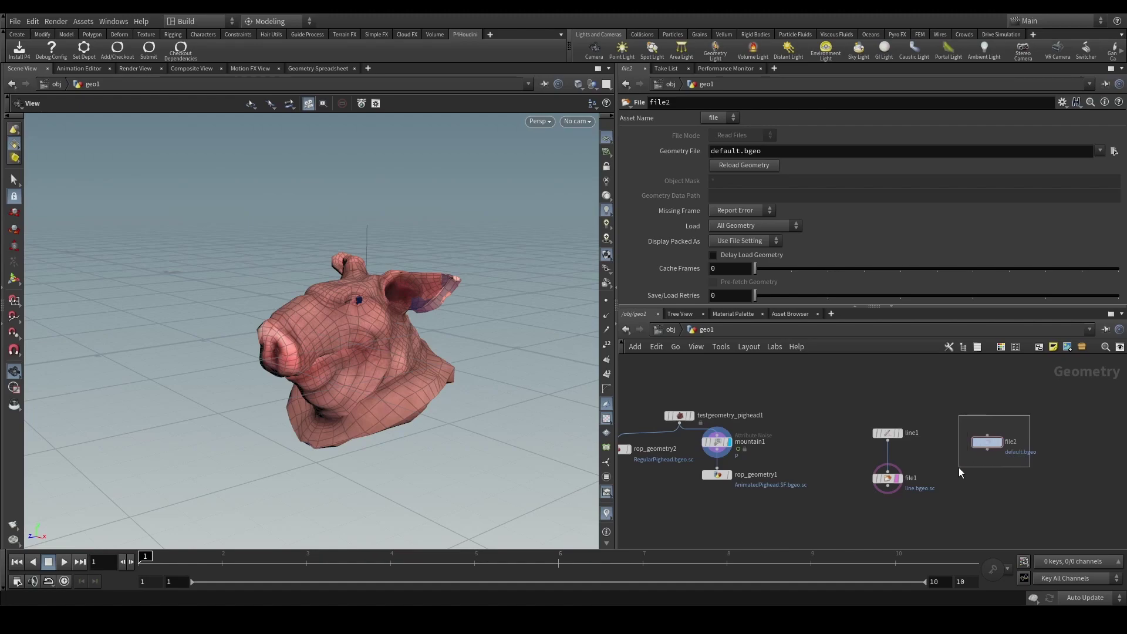
left_click_drag(956, 413, 1048, 478)
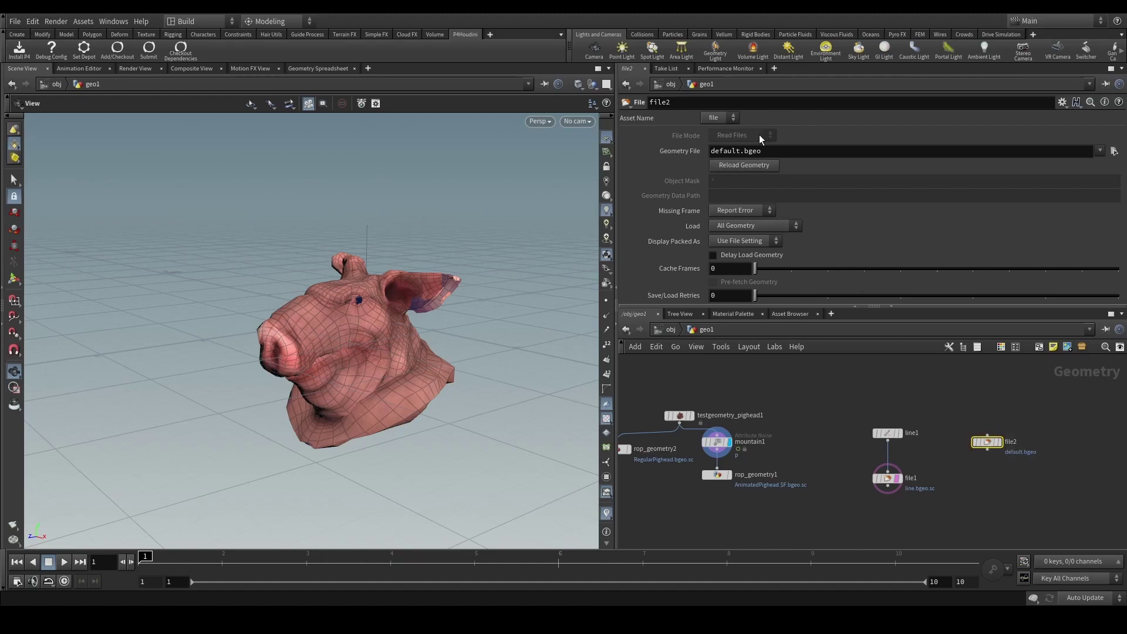
left_click_drag(784, 151, 684, 161)
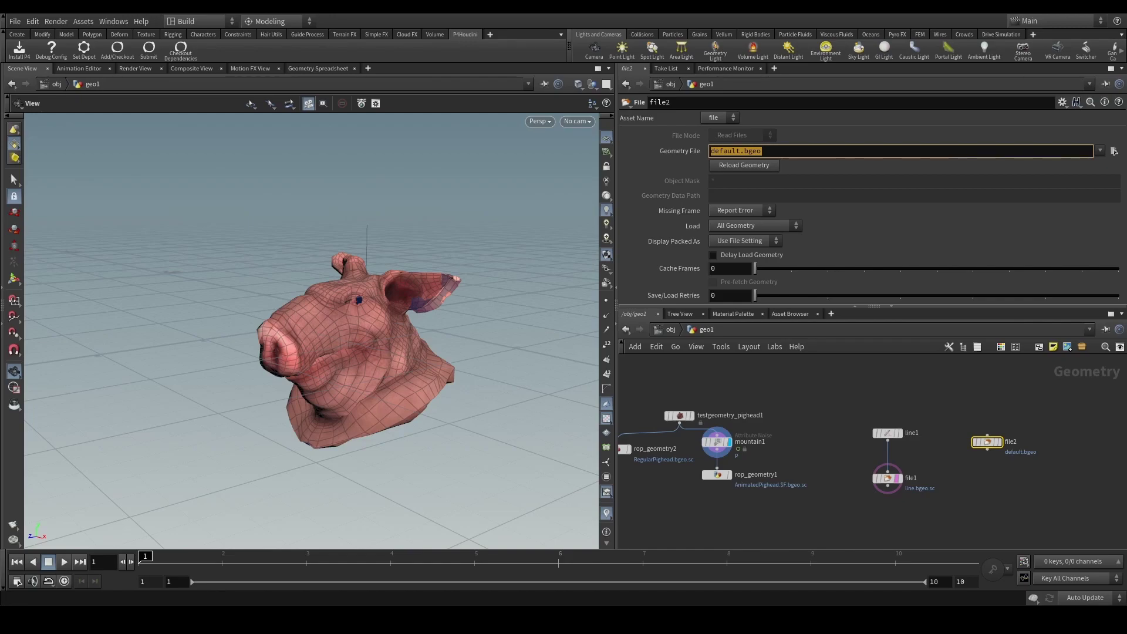
Step: Switch to Sublime Text and examine the file, filecache, rop_alembic and kinefx::rop_fbxanimoutput entries in P4NodeCheckouts.json
left_click_drag(1126, 256, 778, 115)
left_click_drag(679, 115, 456, 90)
double_click(208, 144)
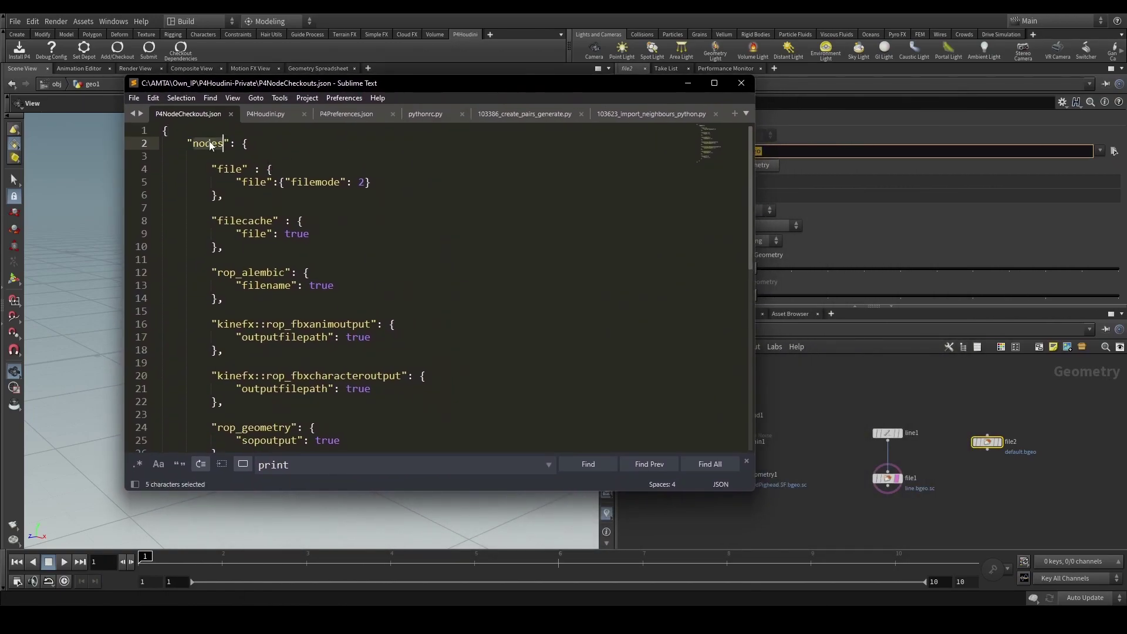
left_click(232, 169)
left_click(229, 220)
left_click(233, 272)
left_click(229, 324)
Step: Examine the remaining node entries in P4NodeCheckouts.json, from kinefx::rop_fbxcharacteroutput through rop_geometry to rop_gltf
scroll(229, 324, "down", 2)
left_click(253, 298)
left_click(255, 350)
left_click(247, 401)
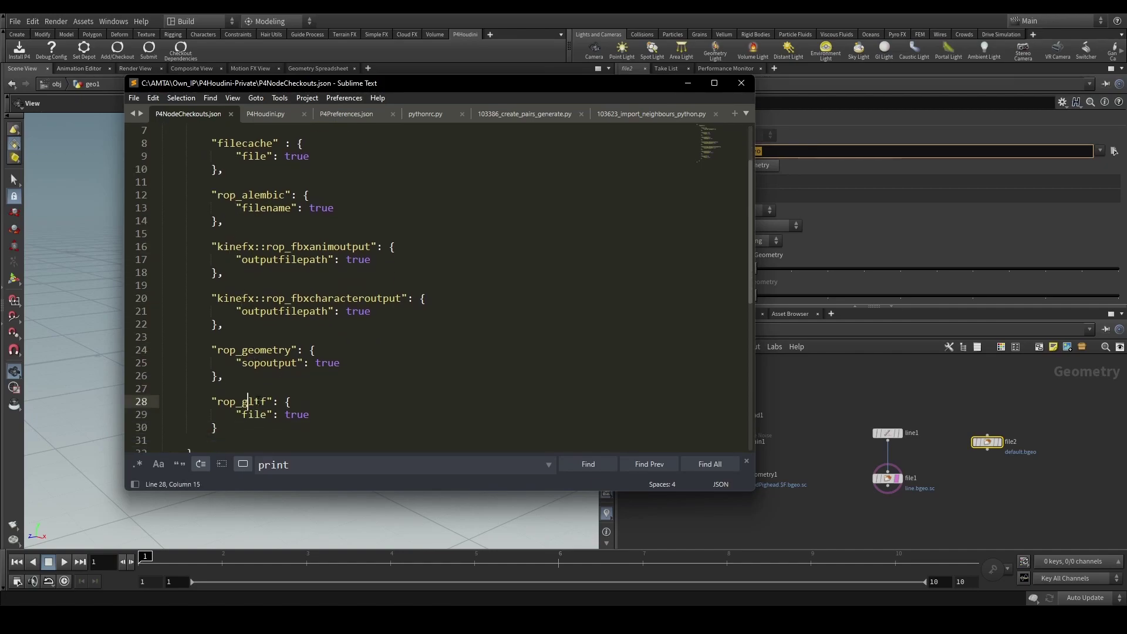
scroll(252, 387, "down", 2)
scroll(282, 352, "up", 4)
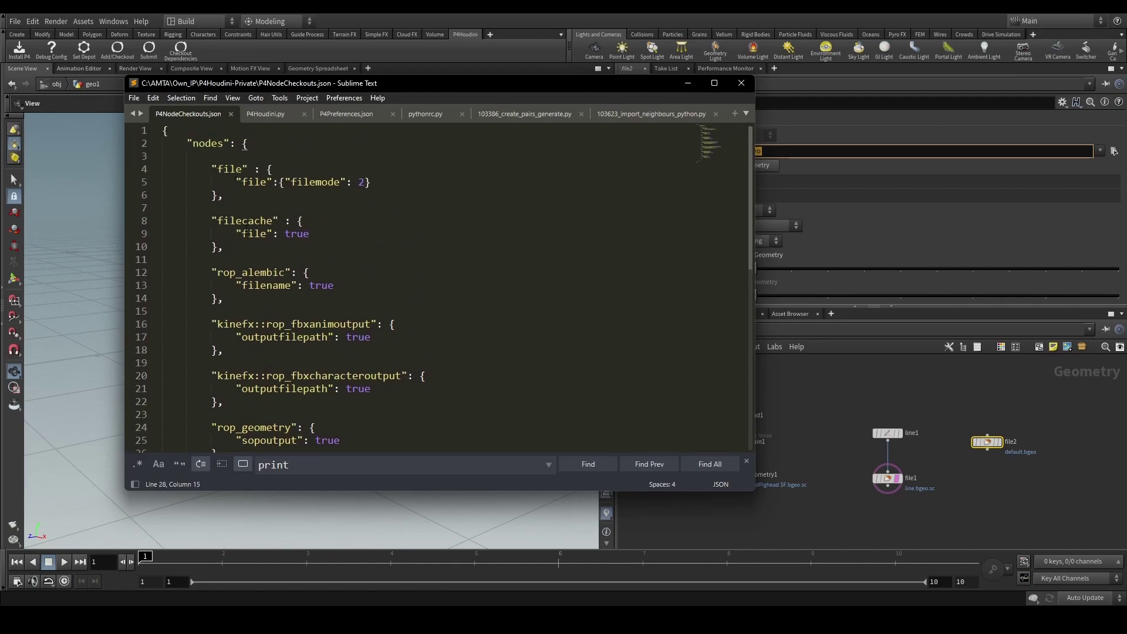
scroll(299, 332, "down", 3)
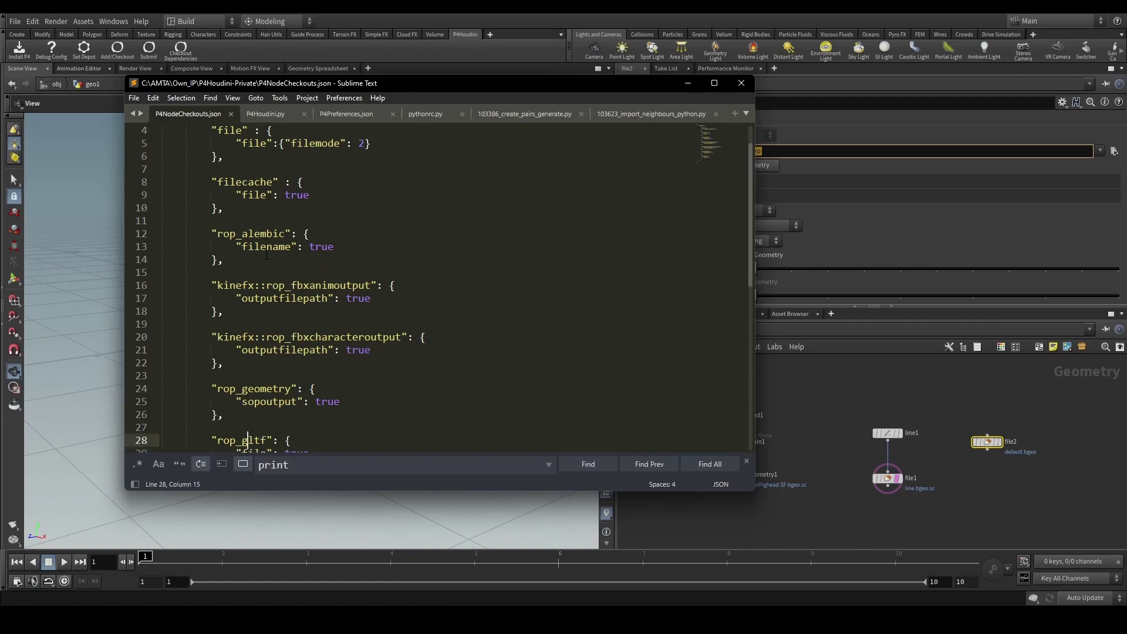
double_click(258, 311)
Step: Switch back to Houdini and select the rop_geometry2 node to show its output parameters
left_click(847, 516)
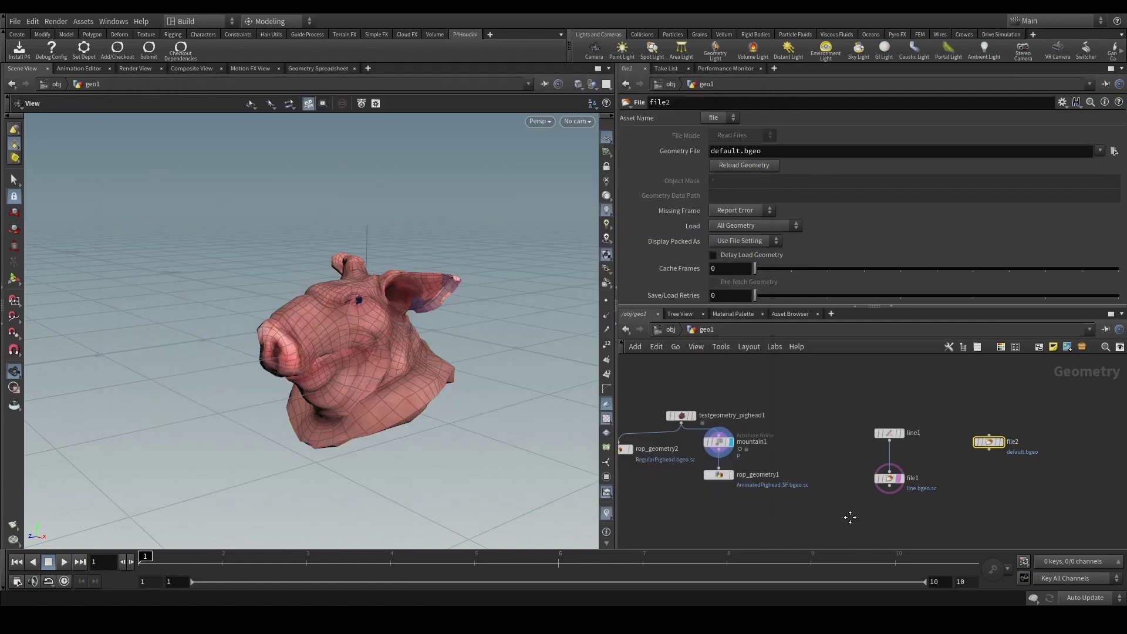
scroll(752, 443, "up", 3)
left_click(752, 438)
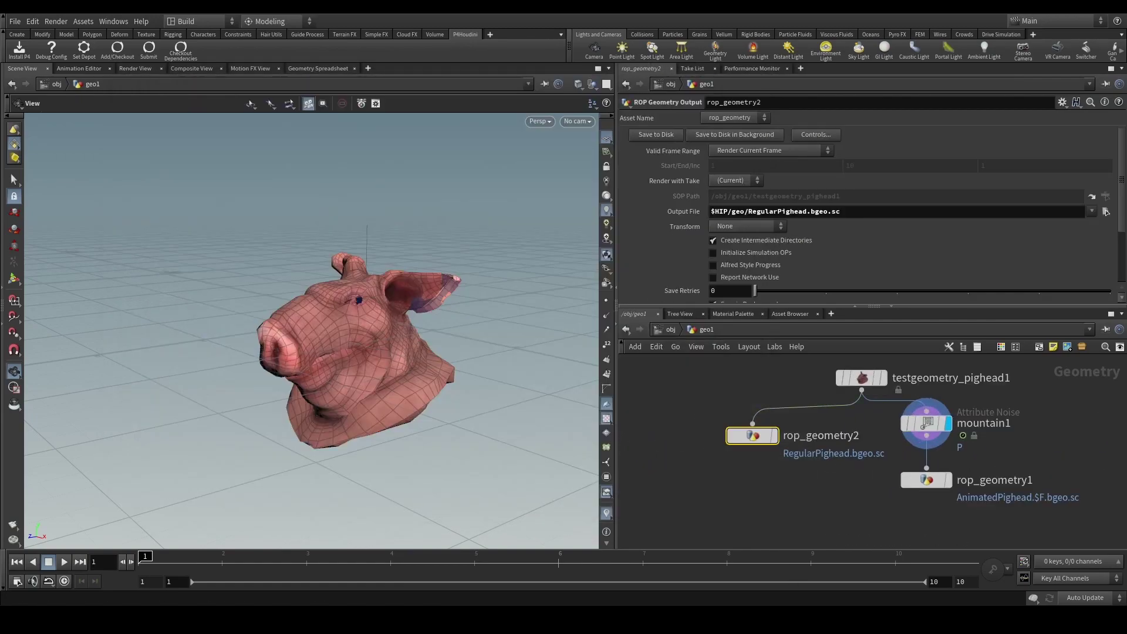
Step: Switch to Sublime Text and compare the rop_geometry entry's sopoutput key with the Output File parameter of rop_geometry2 in Houdini
left_click(653, 582)
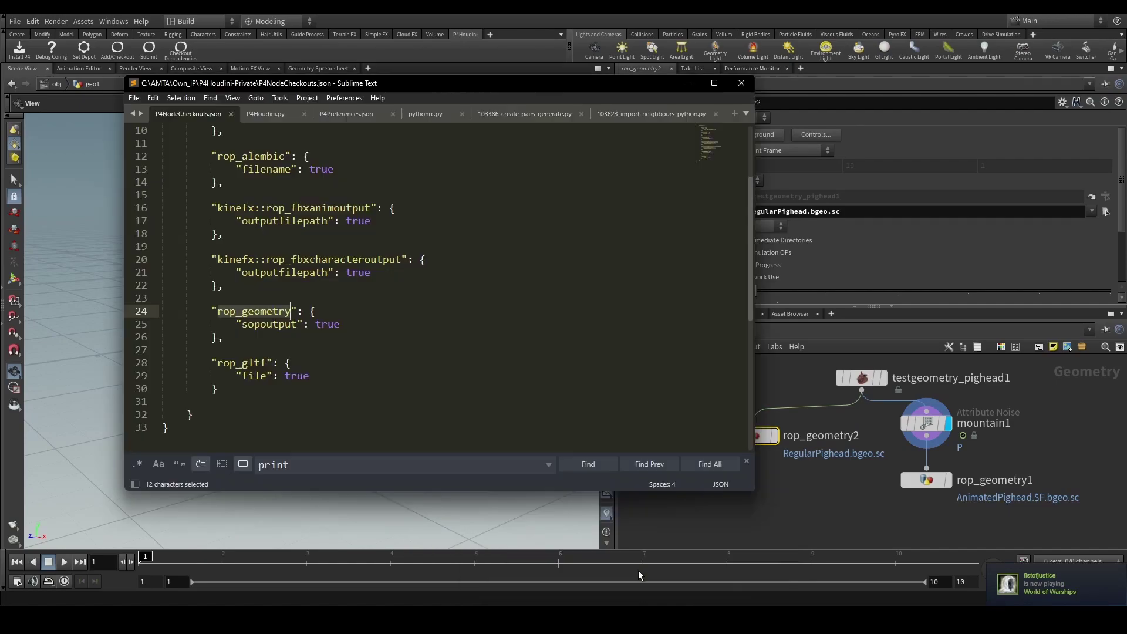
left_click(267, 324)
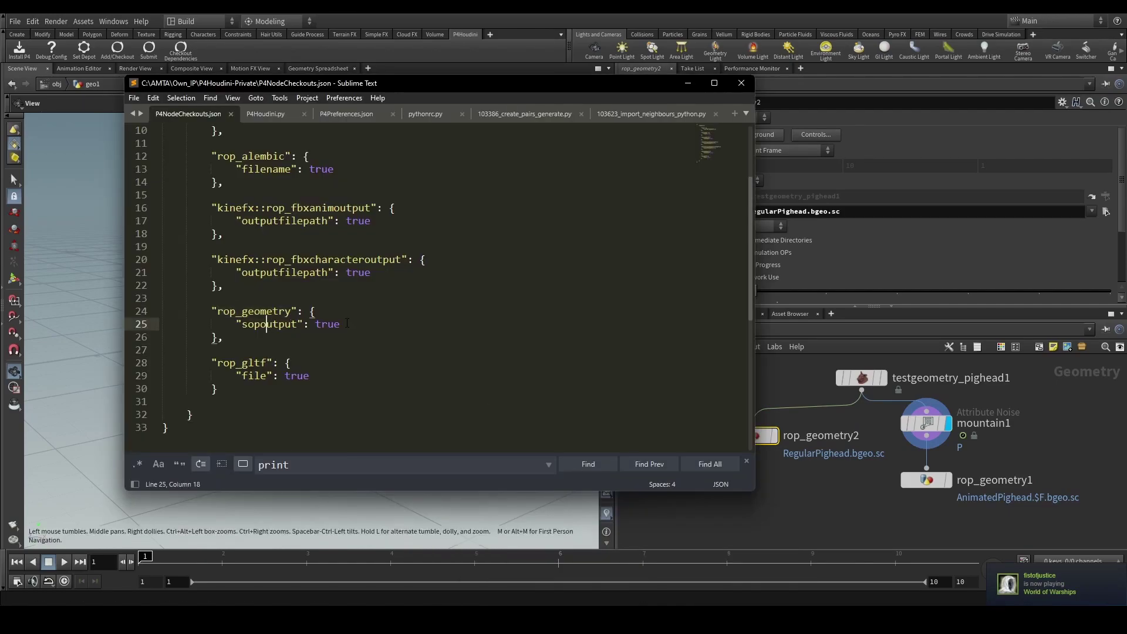
left_click_drag(311, 324, 342, 324)
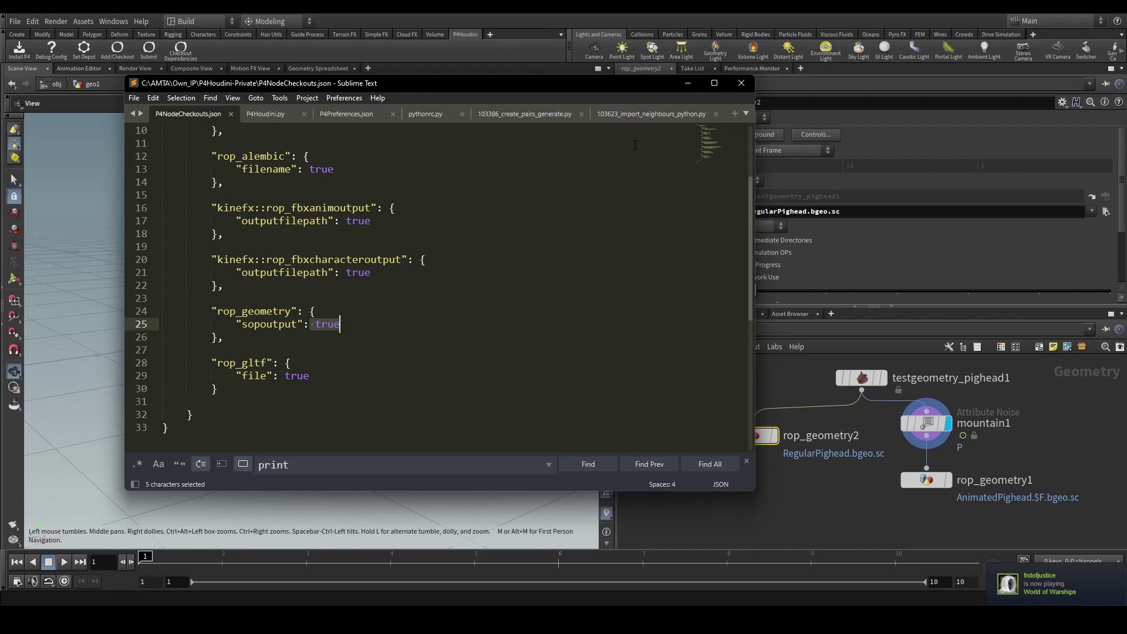
left_click_drag(625, 87, 507, 90)
key("Left")
key("Left")
key("Left")
key("ctrl+d")
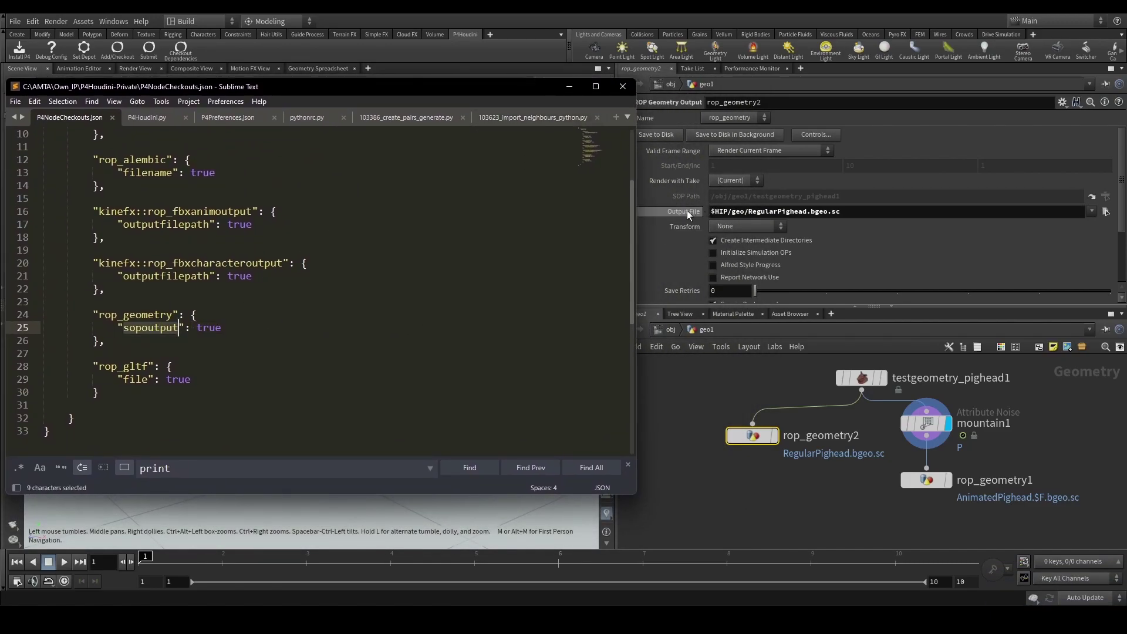
left_click(886, 212)
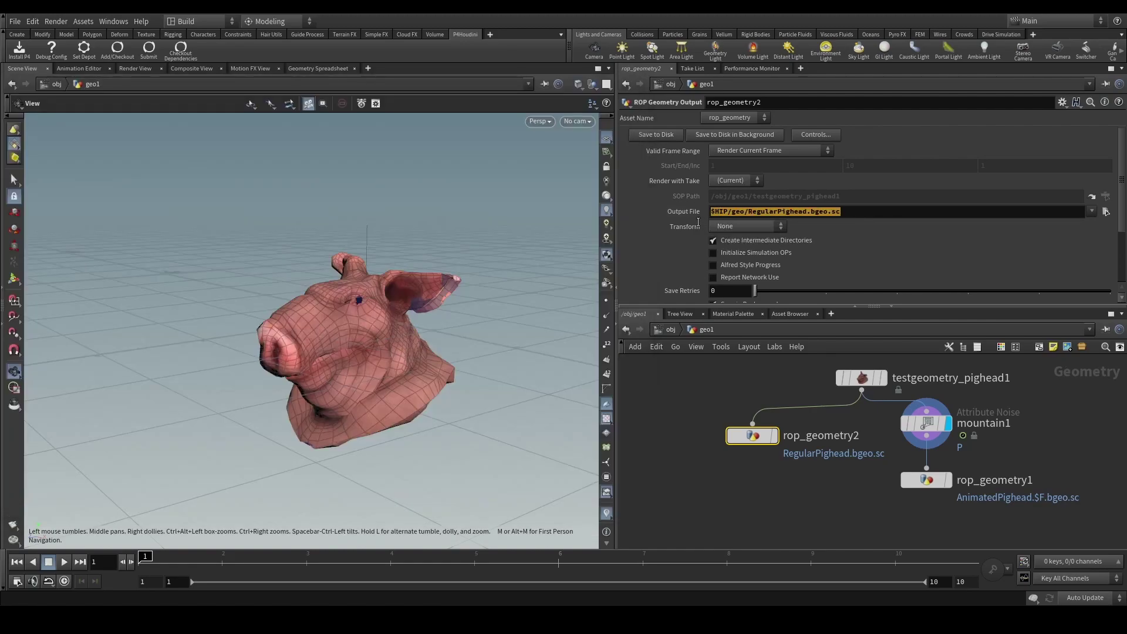
Step: Switch back to Sublime Text and examine the filecache entry's true value and the file entry's filemode condition in P4NodeCheckouts.json
mouse_move(743, 617)
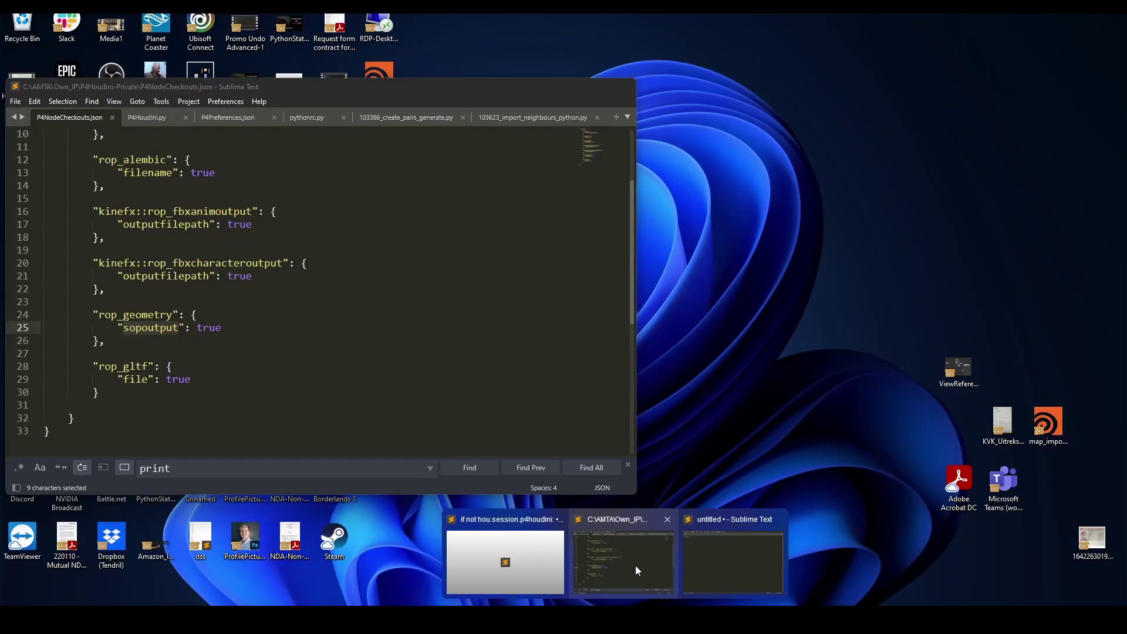
left_click(635, 565)
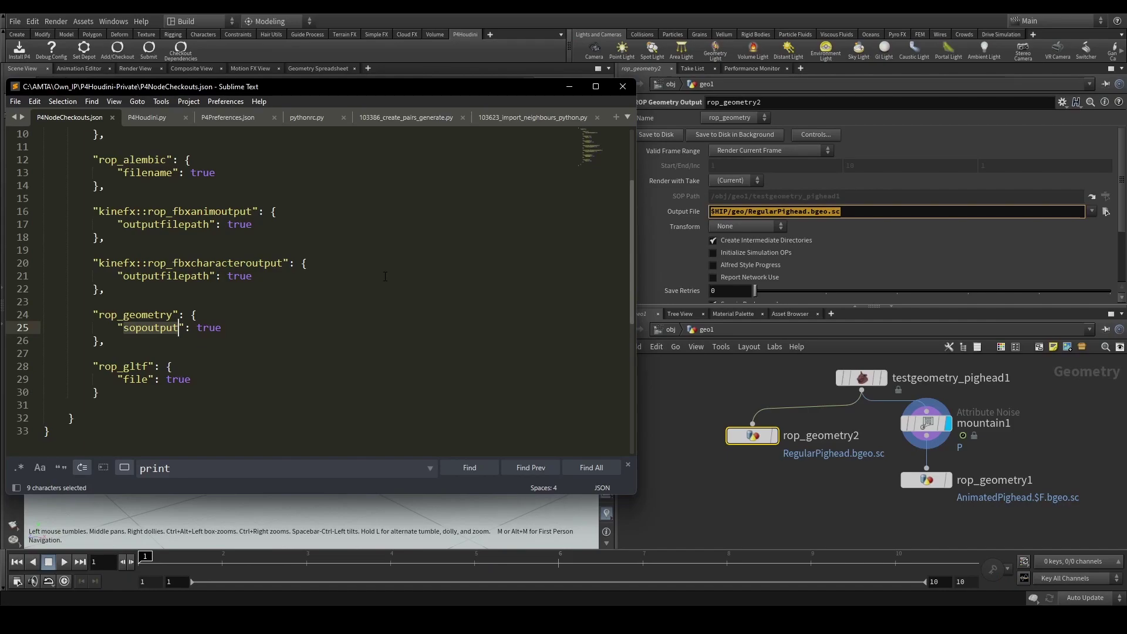
scroll(385, 276, "up", 3)
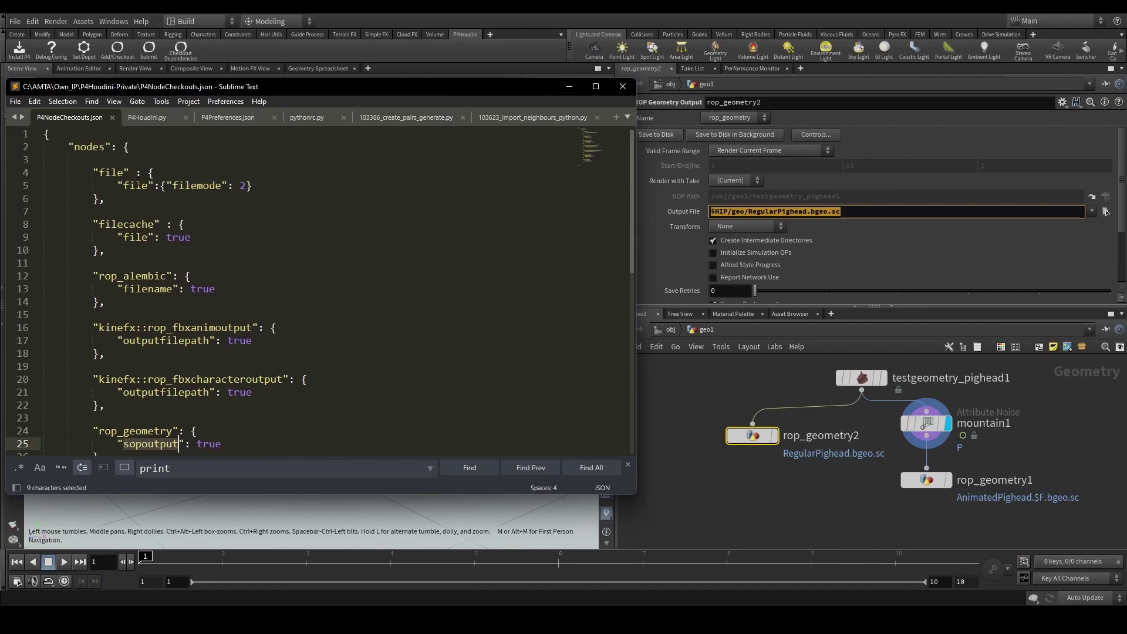
double_click(182, 237)
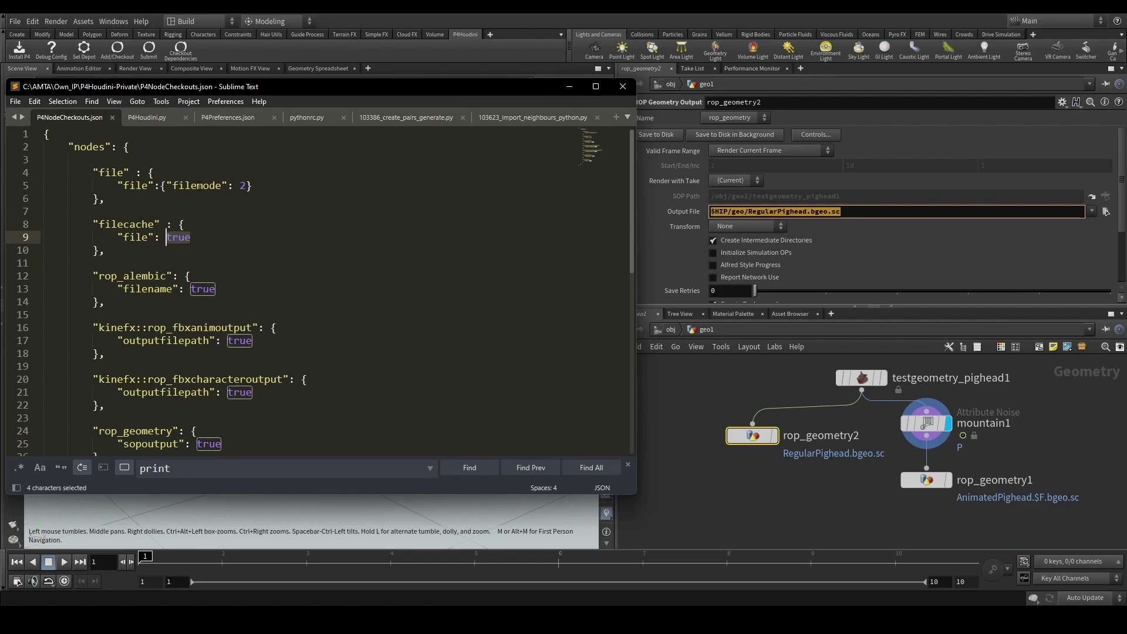
double_click(199, 186)
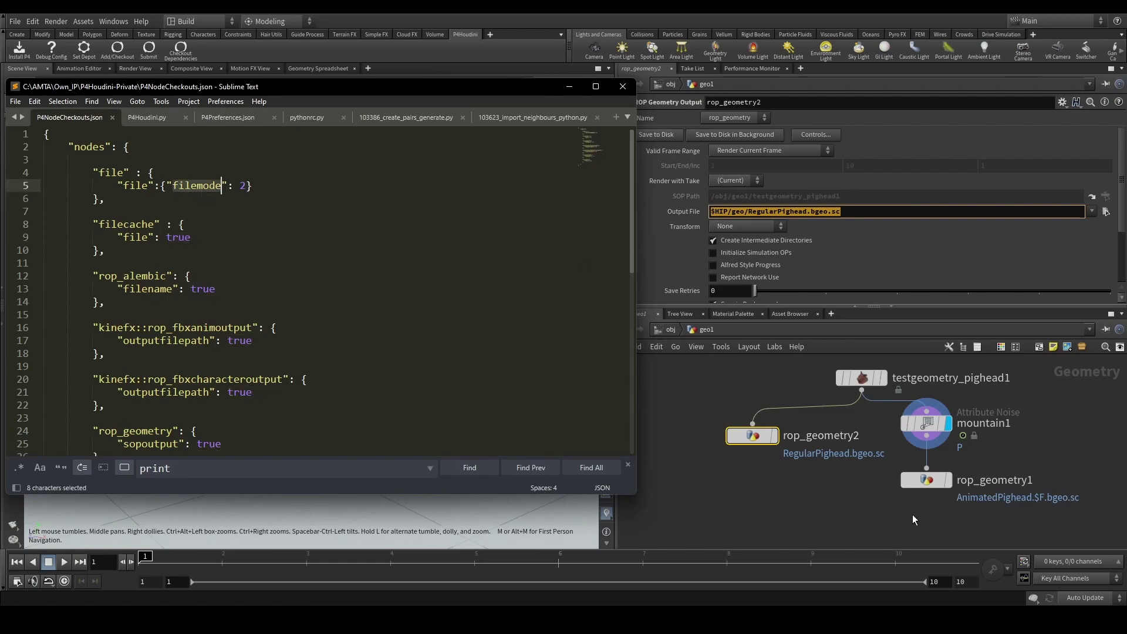
Step: Switch to Houdini, select the file1 node, and examine its File Mode options and the expression behind that parameter
middle_click_drag(982, 471, 939, 487)
left_click(972, 495)
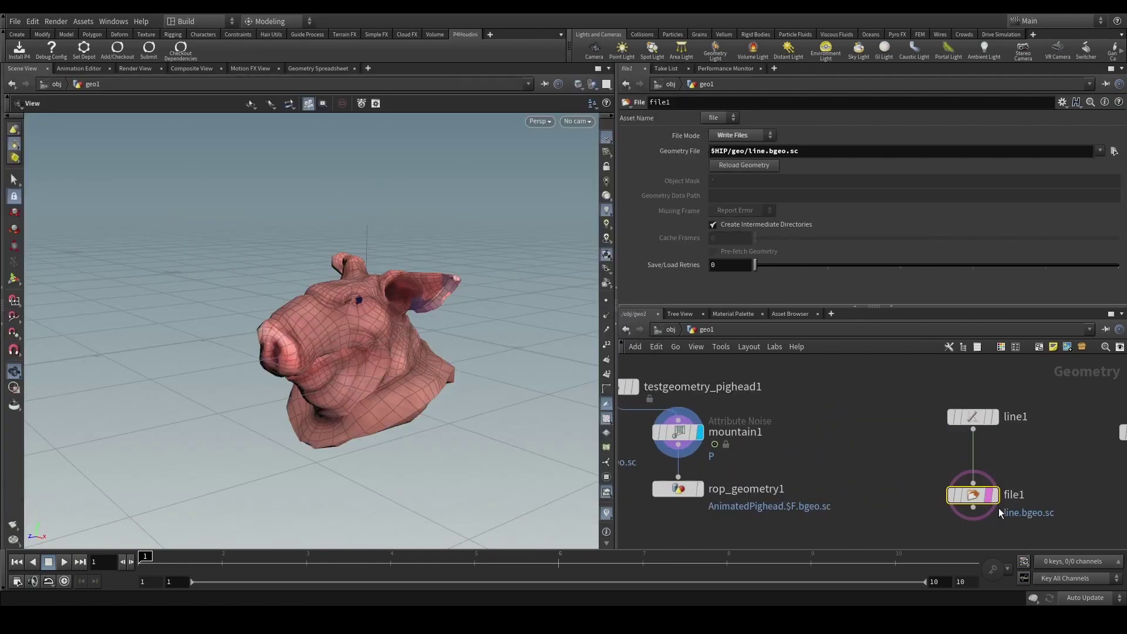
left_click(727, 137)
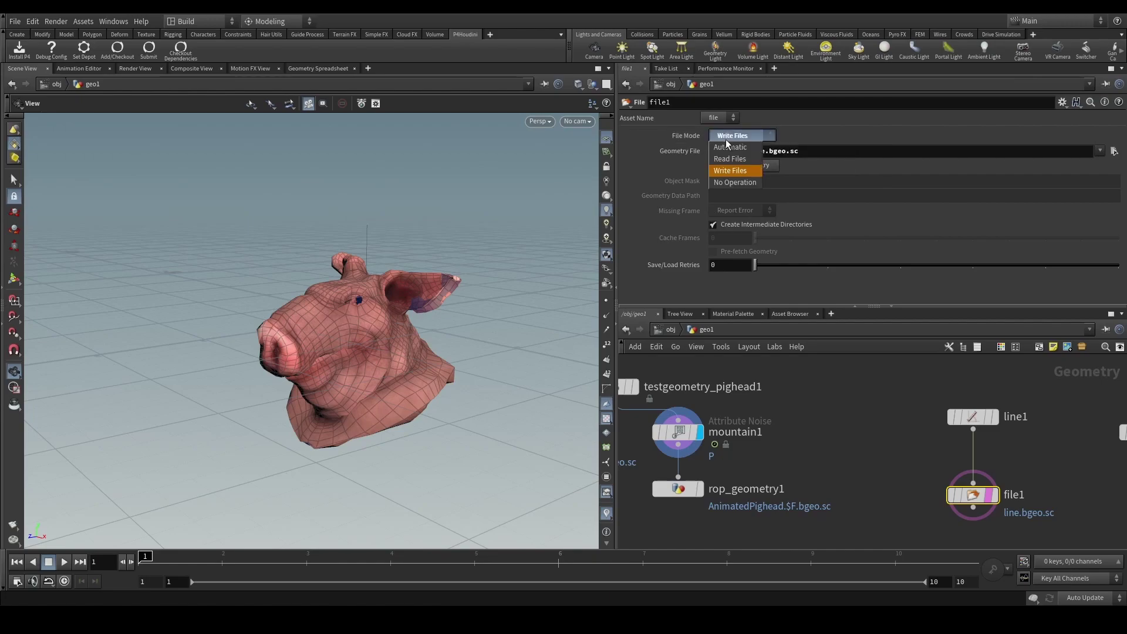
left_click(742, 172)
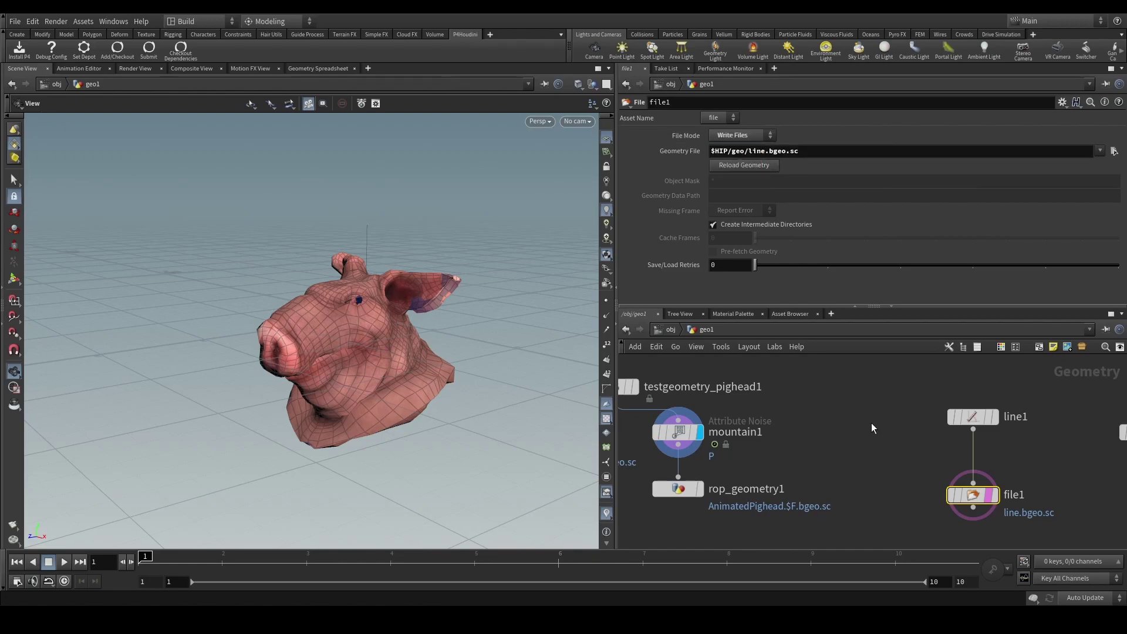
right_click(686, 136)
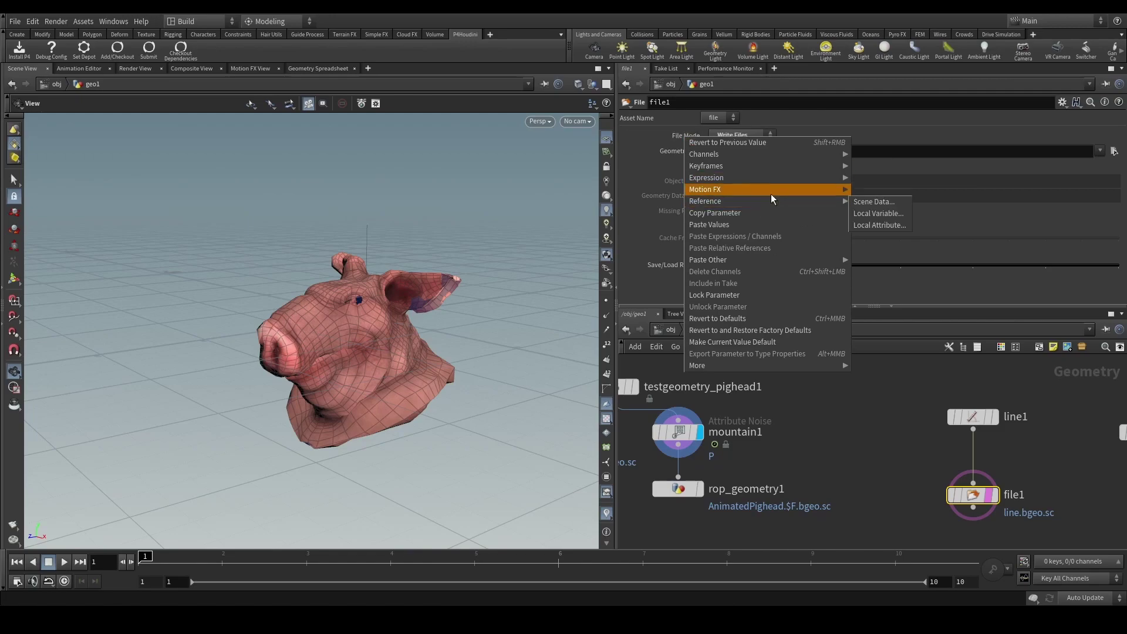
mouse_move(822, 178)
left_click(880, 189)
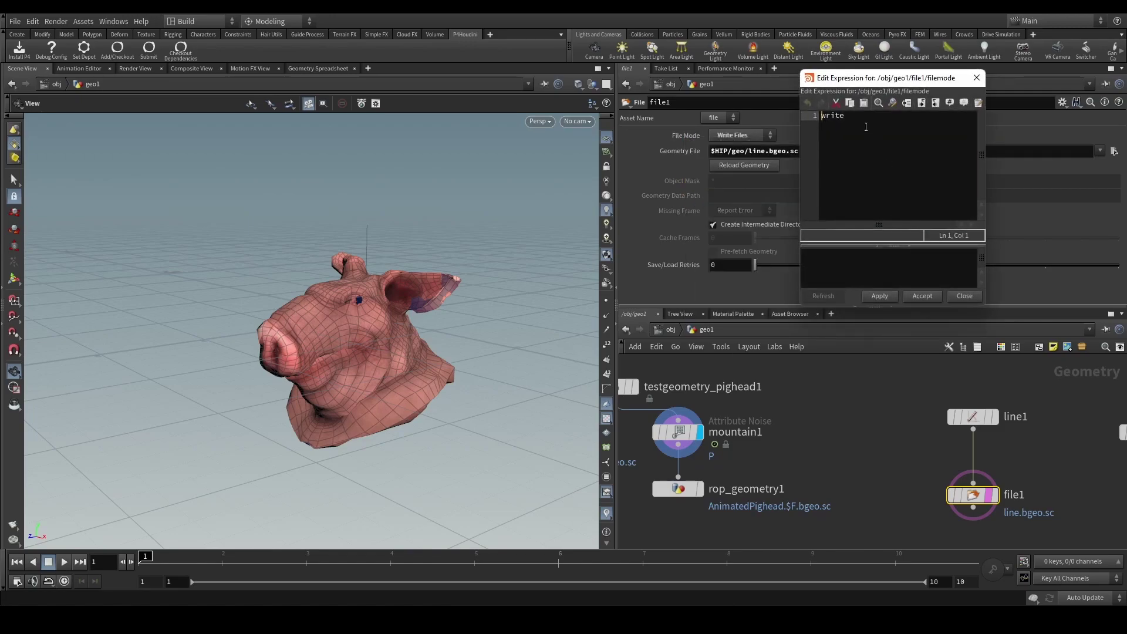
left_click(977, 78)
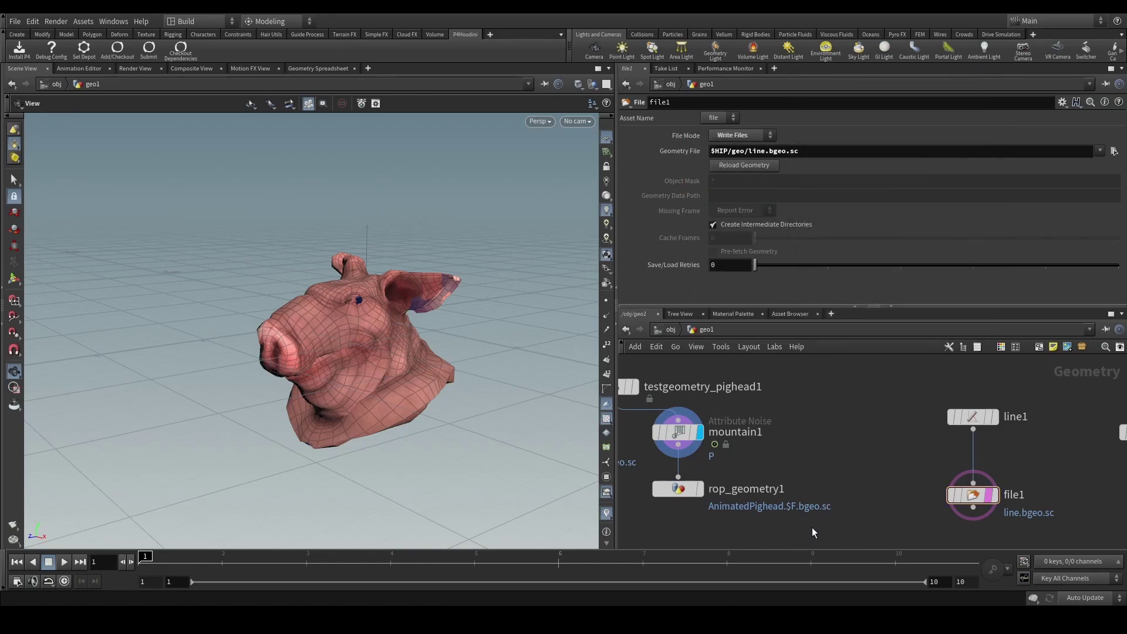
Step: Return to P4NodeCheckouts.json in Sublime Text and review the file entry's filemode condition and the remaining node definitions
mouse_move(744, 622)
mouse_move(613, 623)
left_click(666, 564)
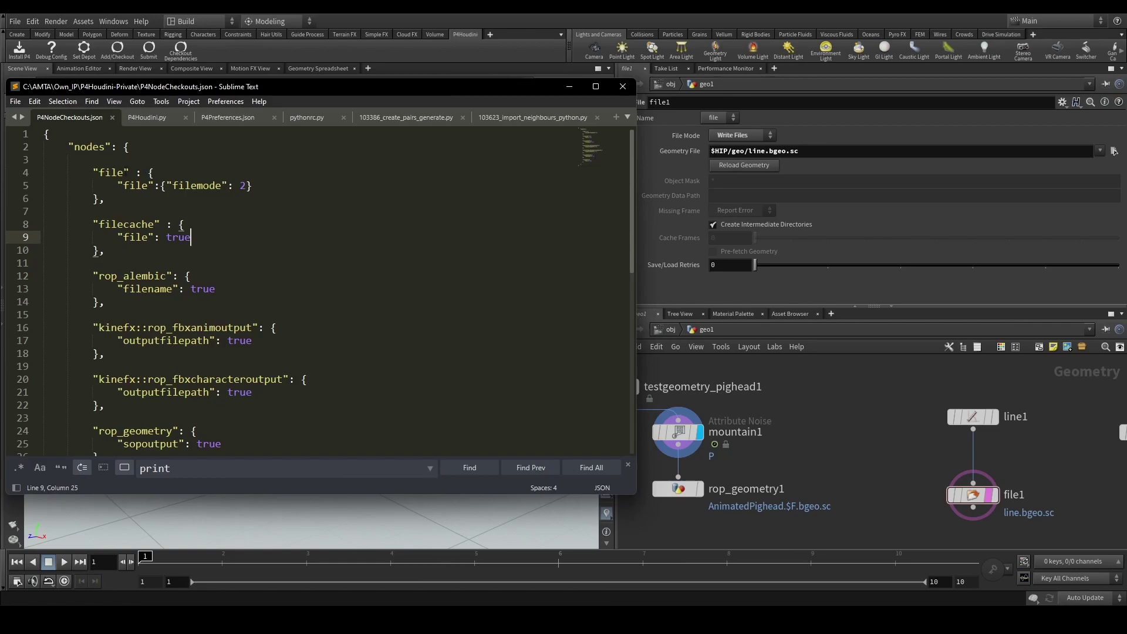
left_click_drag(260, 186, 118, 187)
left_click(219, 204)
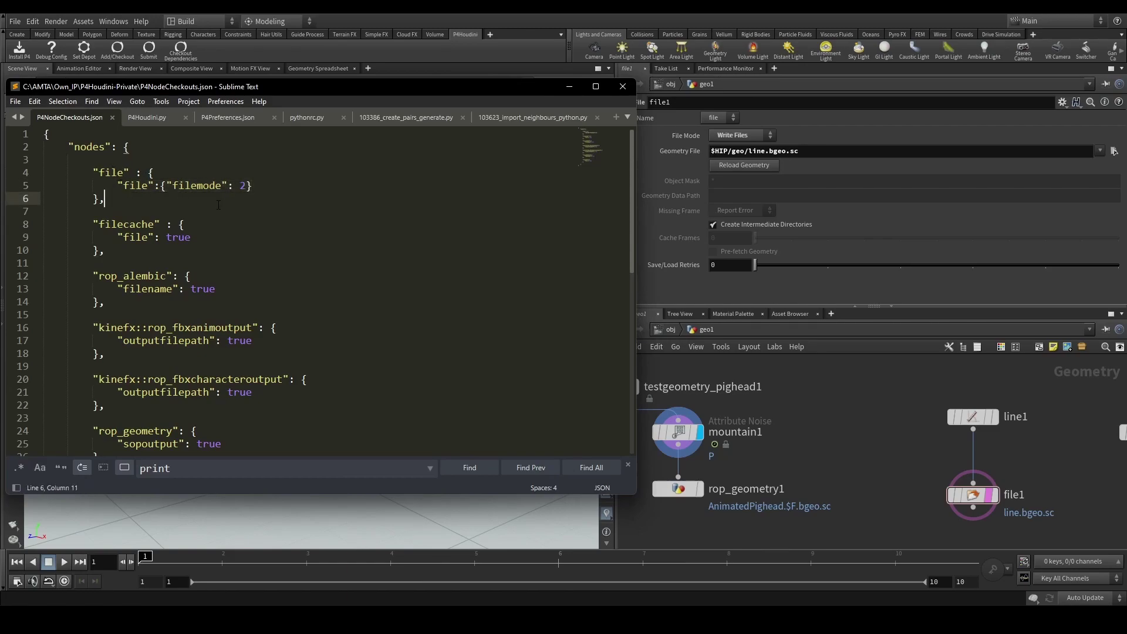
scroll(224, 209, "down", 4)
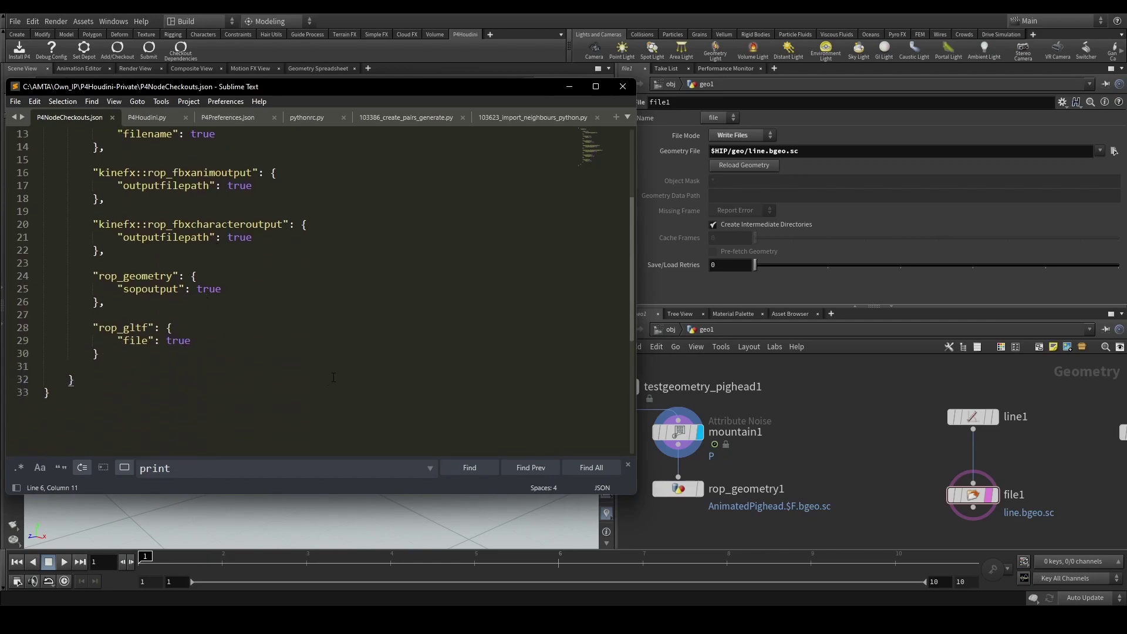
scroll(119, 360, "up", 4)
scroll(109, 287, "down", 3)
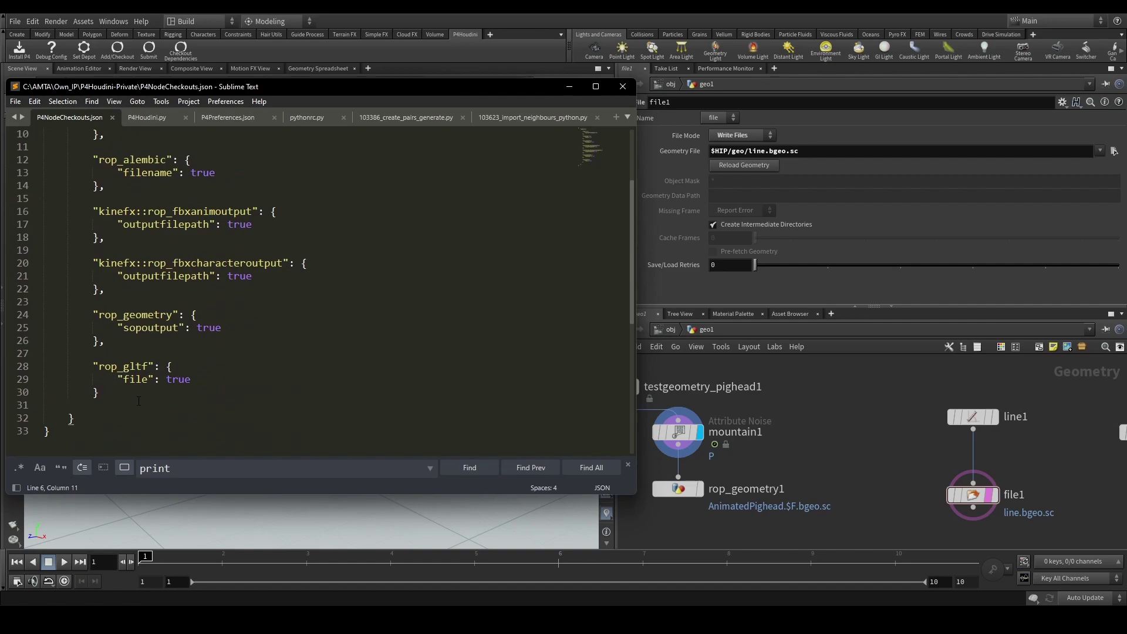
Step: Switch to the P4Houdini GitHub page and read the README features on file scanning, changelist descriptions and making files writeable
left_click(791, 448)
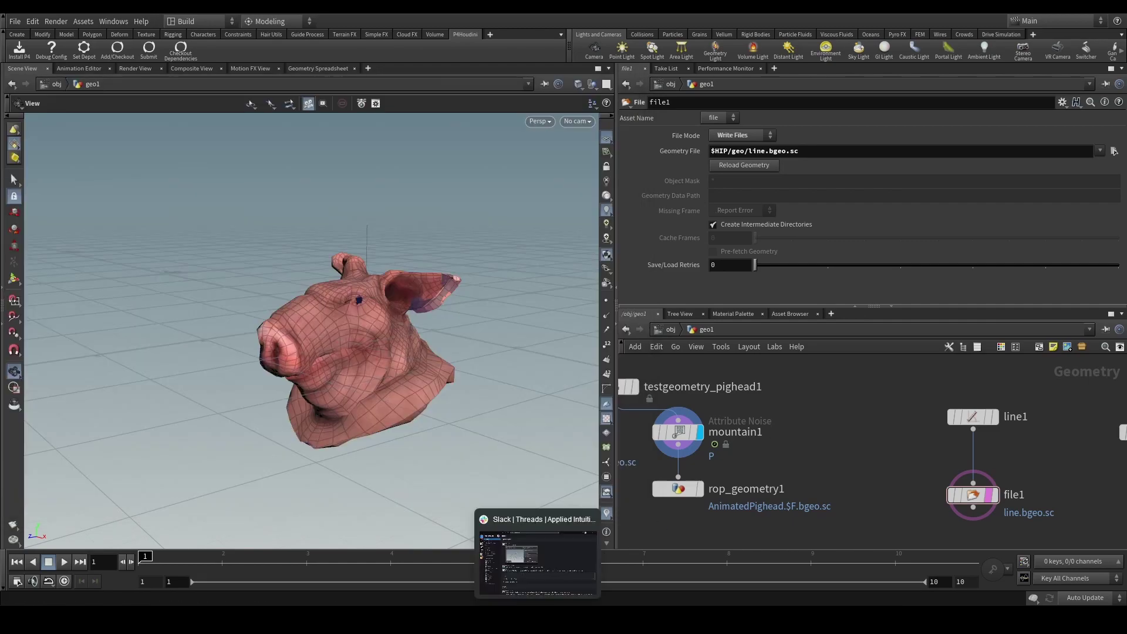
left_click(537, 621)
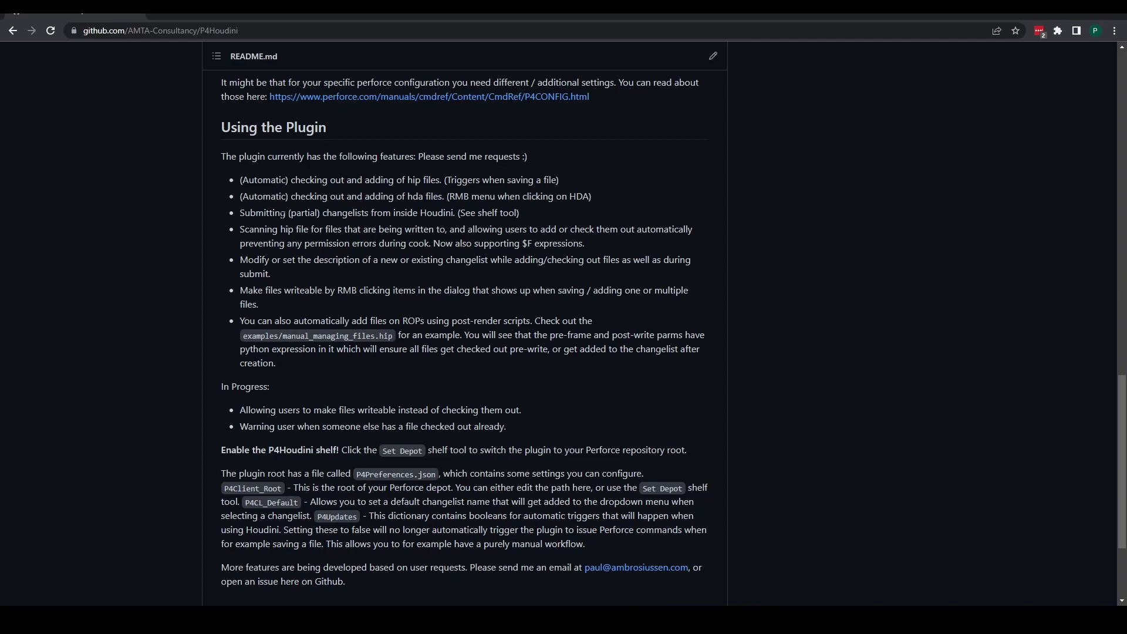
left_click_drag(240, 229, 603, 247)
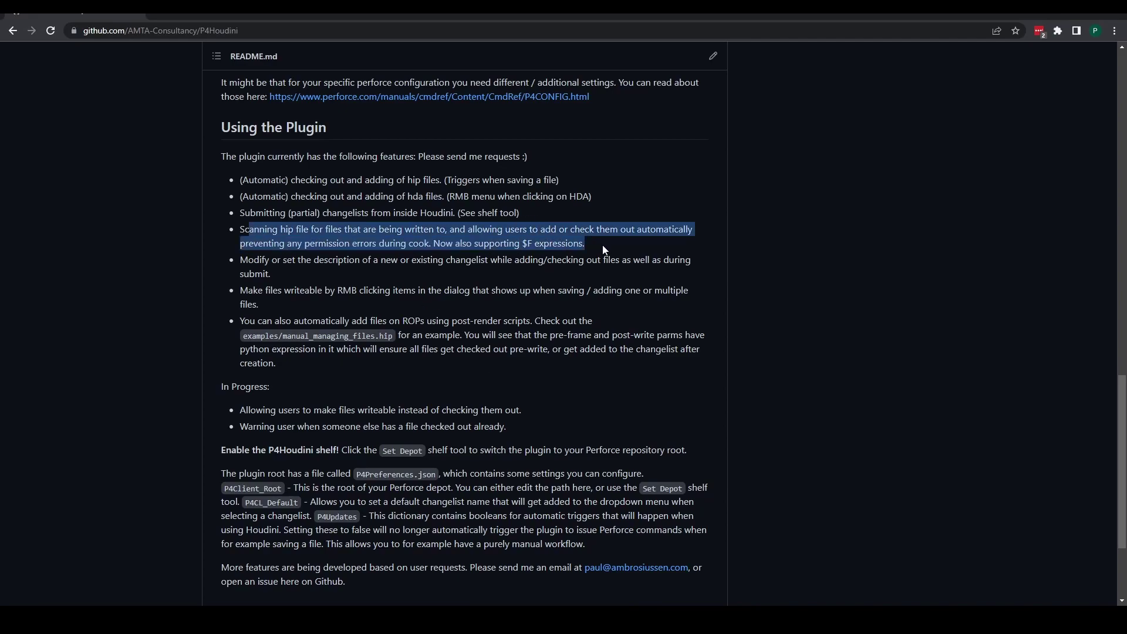
left_click(596, 249)
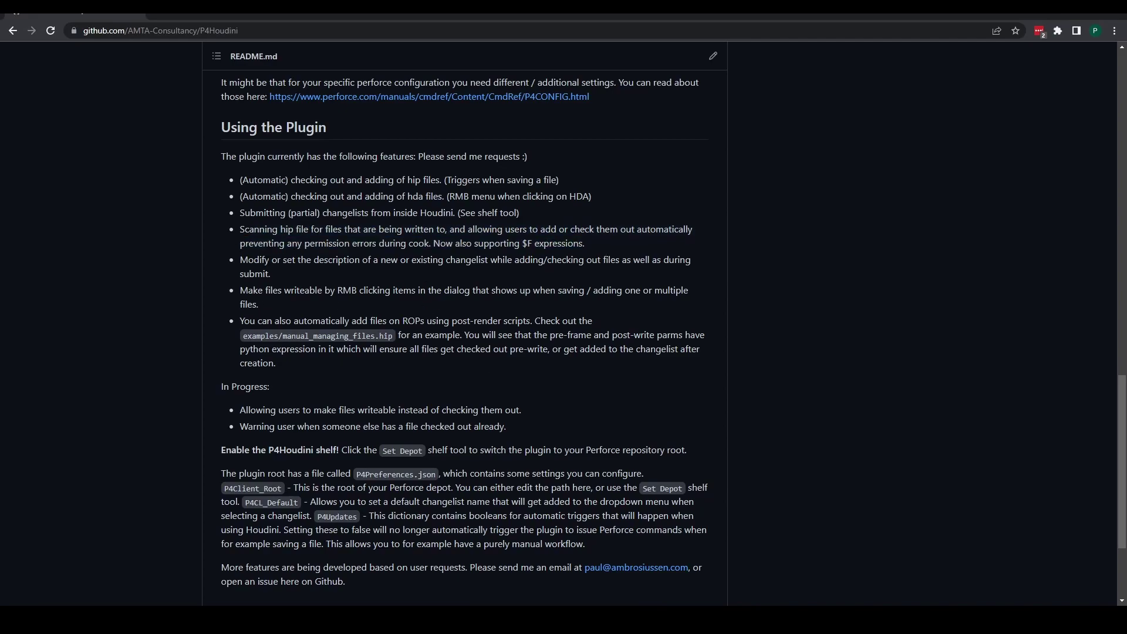
left_click_drag(281, 273, 249, 260)
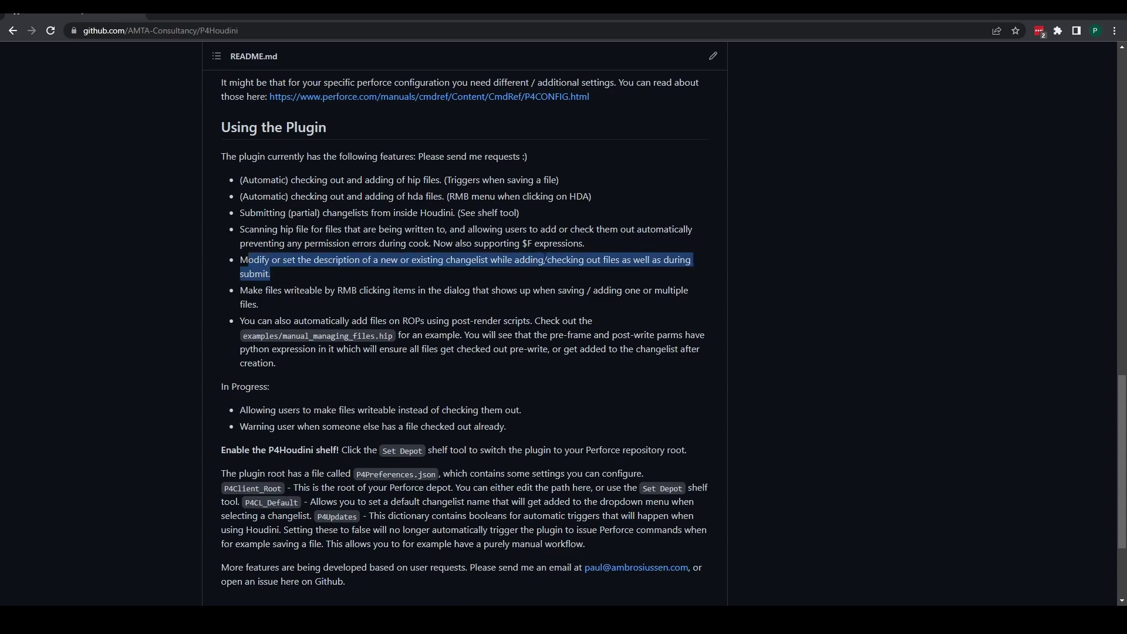
left_click(249, 261)
scroll(341, 229, "down", 1)
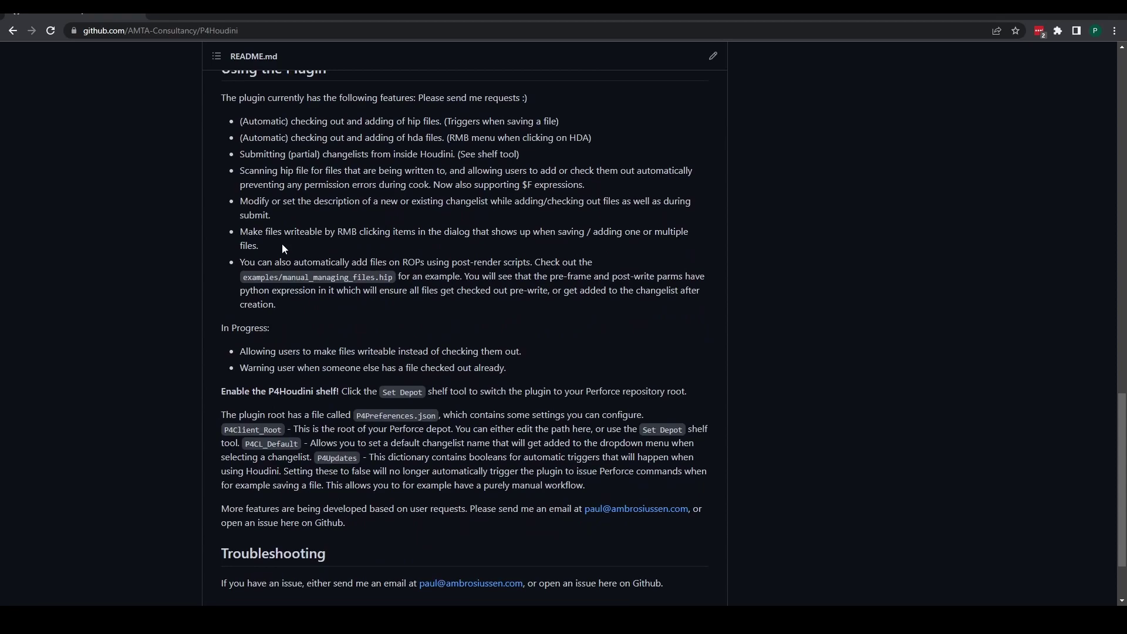
left_click_drag(282, 245, 233, 230)
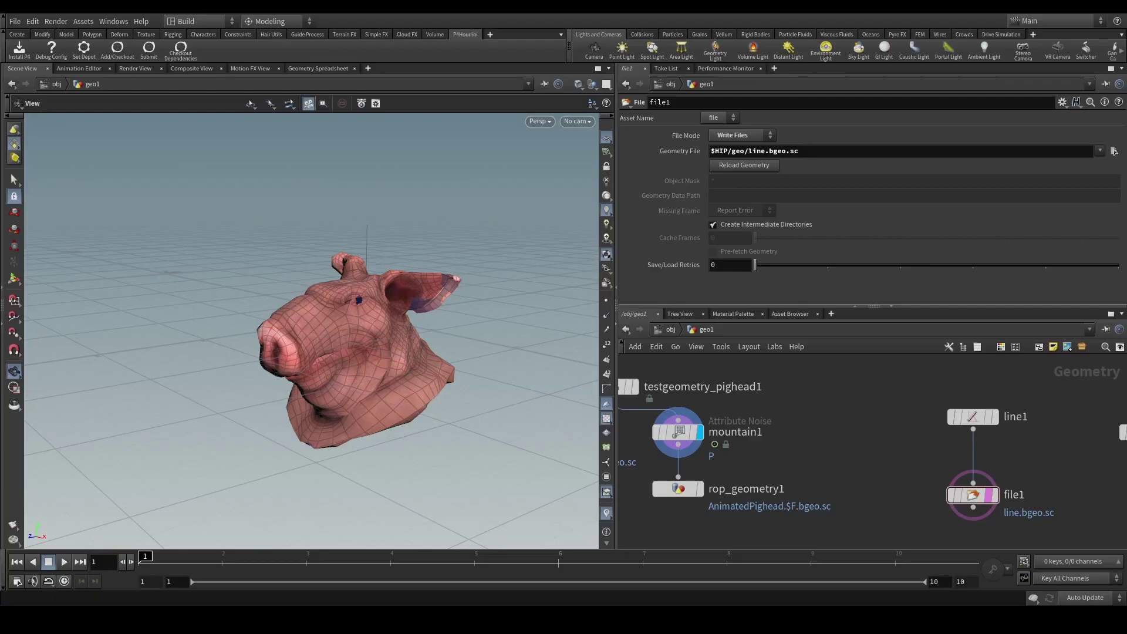
Step: Back in Houdini, submit the 269 - Houdini Generated CL changelist with all listed files included
mouse_move(364, 387)
left_mouse_down()
mouse_move(395, 402)
mouse_move(321, 365)
mouse_move(347, 376)
left_mouse_up()
middle_click_drag(797, 429, 921, 430)
left_click_drag(328, 358, 378, 284)
left_click(150, 52)
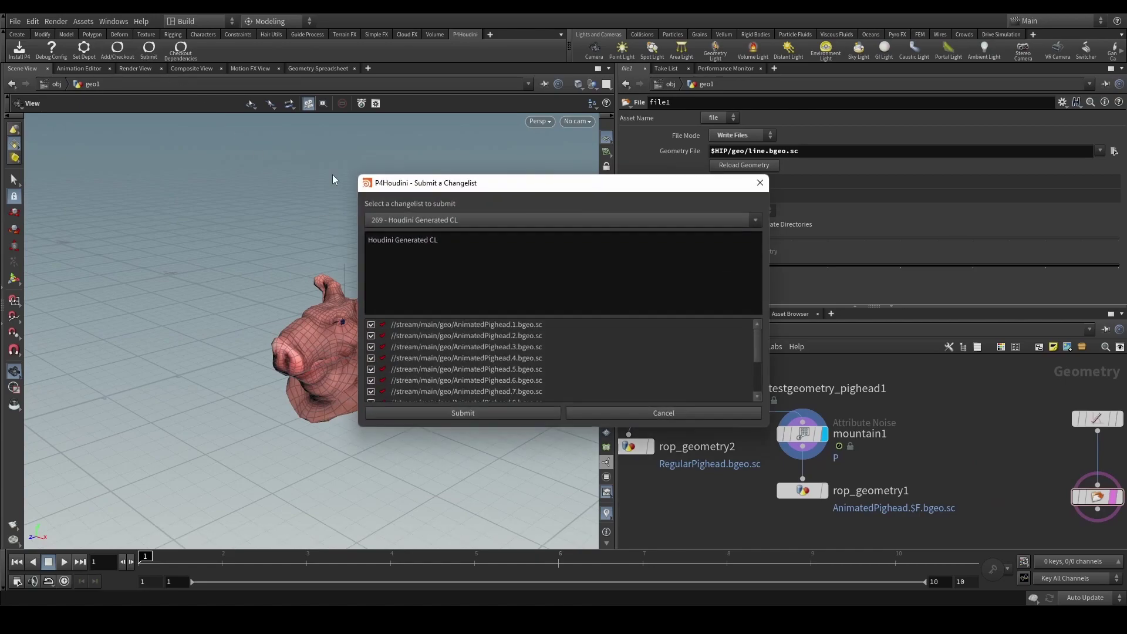
scroll(551, 368, "down", 2)
left_click(498, 411)
left_click_drag(446, 376, 380, 300)
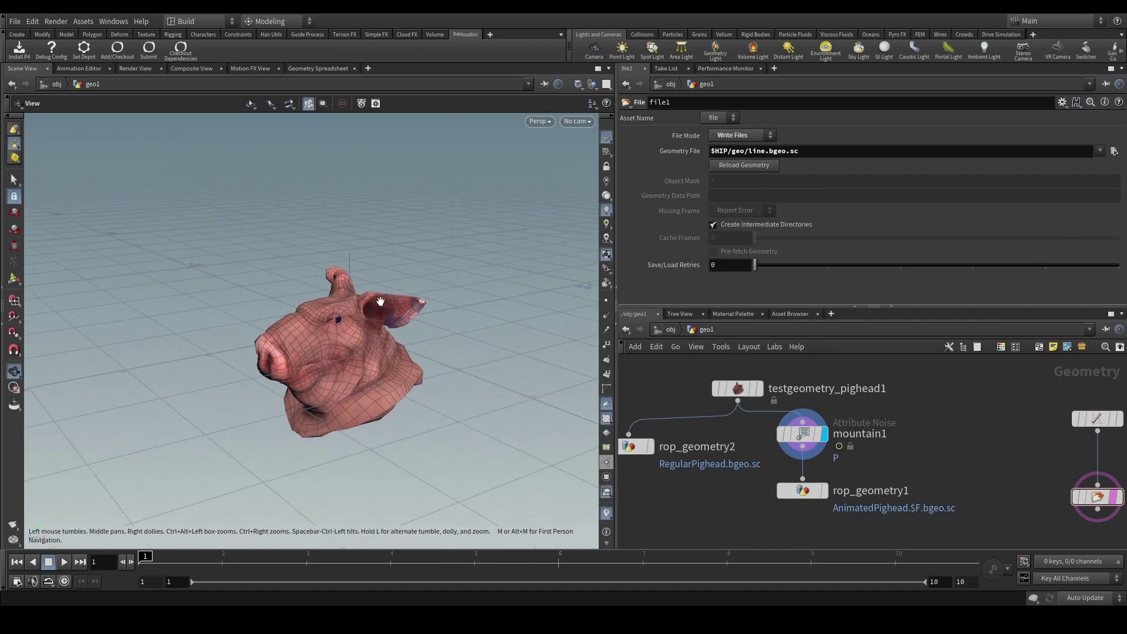
Step: Save the scene and select manual_scanning_dependencies.hip in the Add or Checkout dialog
key("ctrl+s")
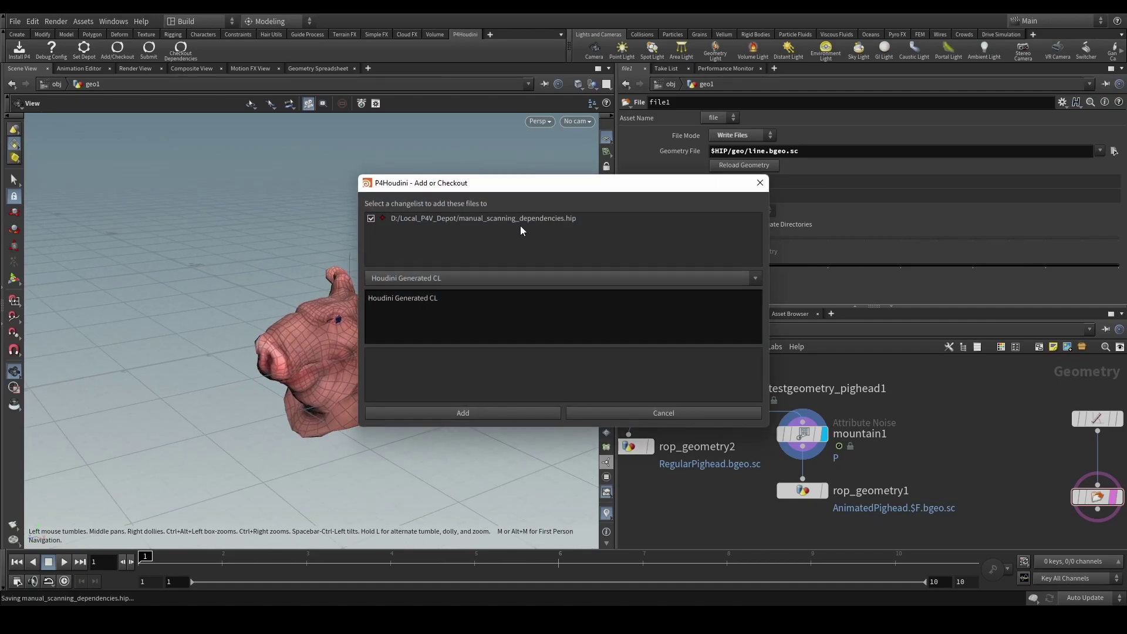
left_click_drag(491, 197, 448, 226)
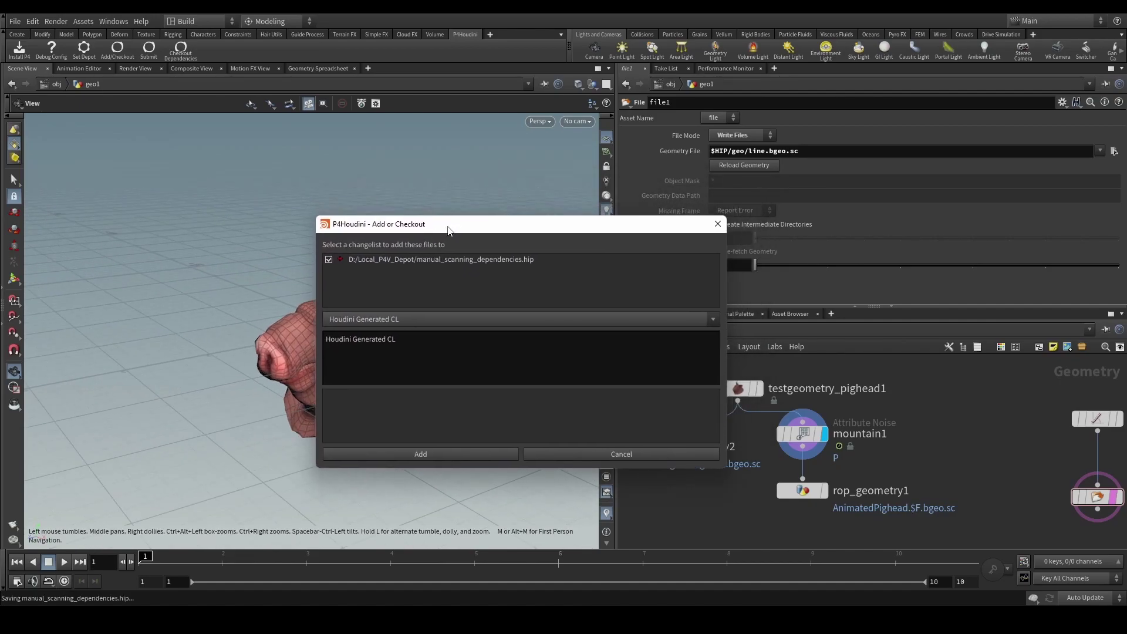
left_click(475, 263)
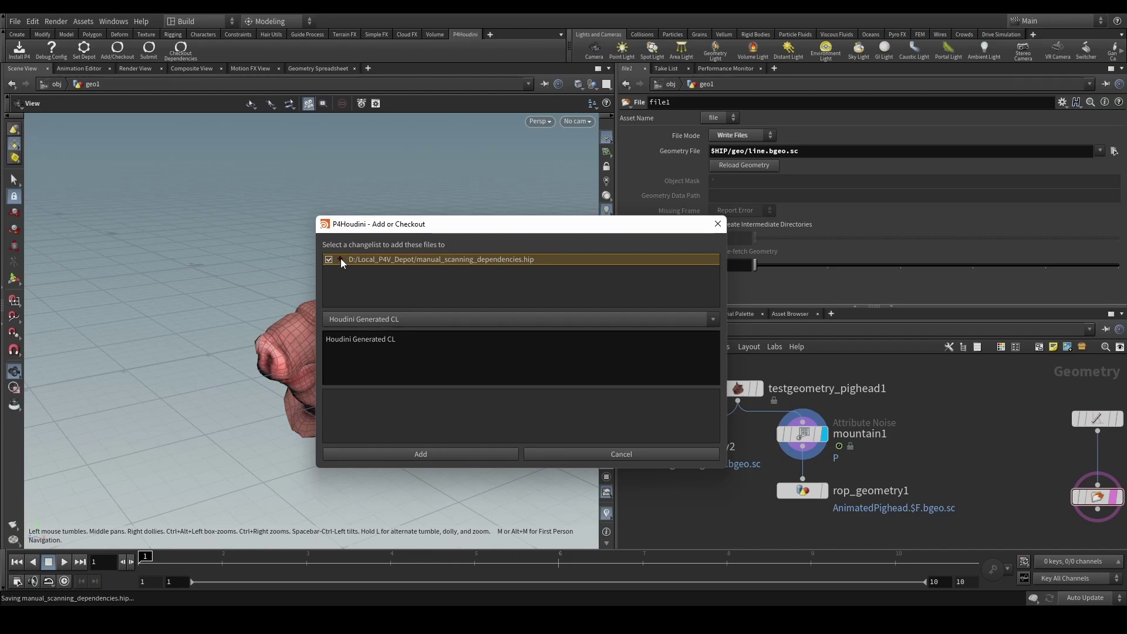
Step: Try to make manual_scanning_dependencies.hip writeable from the file list, and close the Houdini Console
mouse_move(340, 262)
right_click(444, 264)
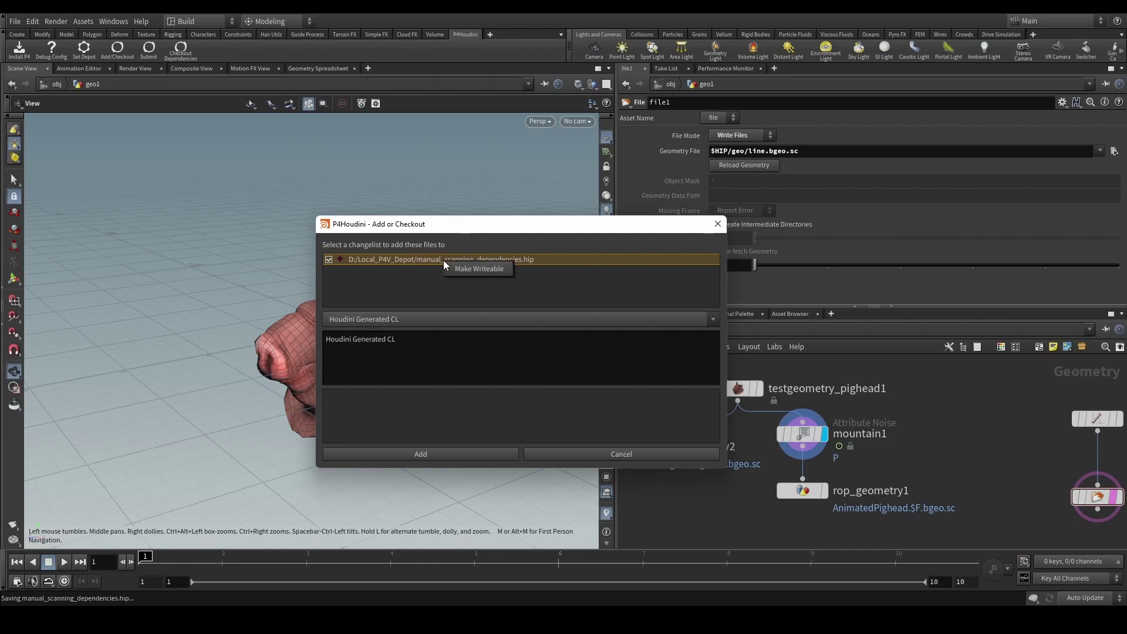
left_click(479, 271)
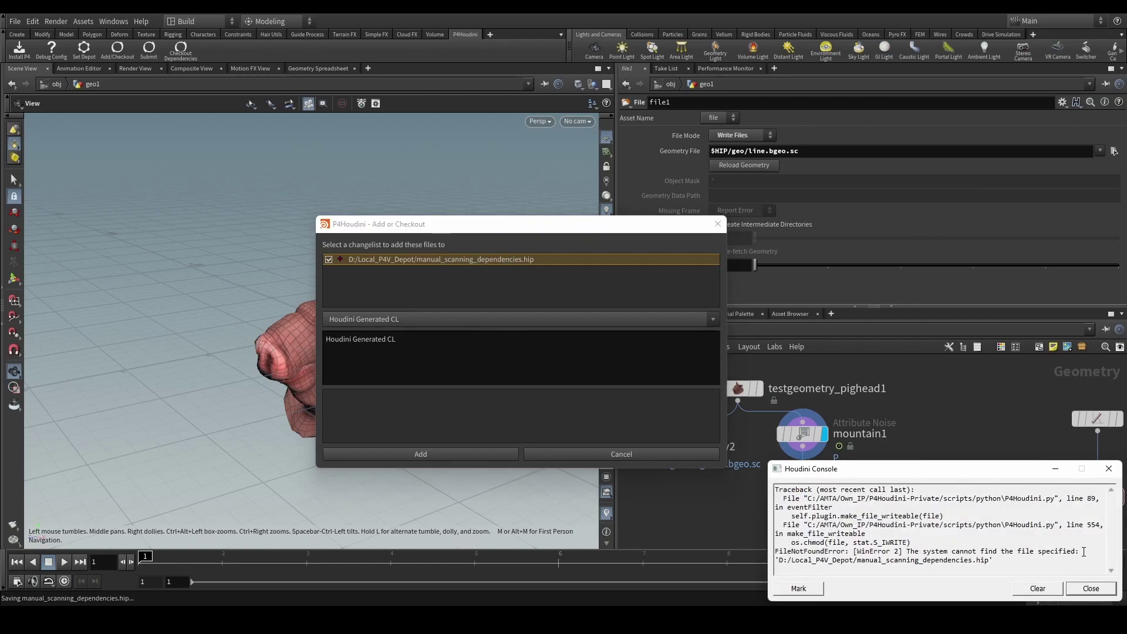
left_click(1091, 588)
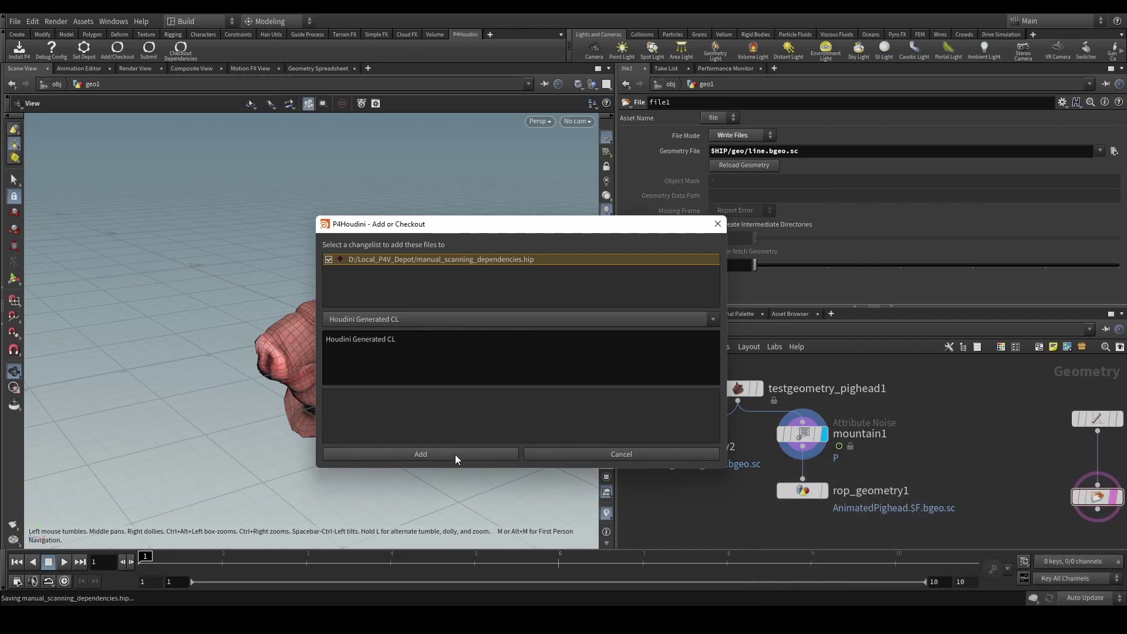
Step: Add manual_scanning_dependencies.hip to a new Houdini Generated CL changelist and submit that changelist
left_click(477, 457)
left_click_drag(413, 357, 381, 368)
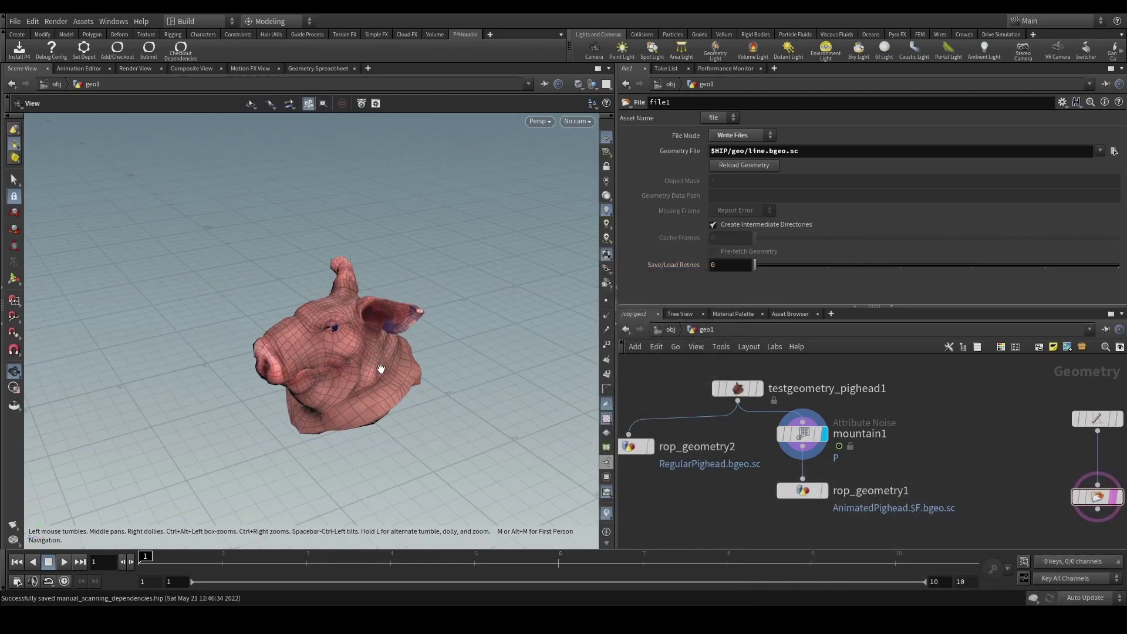
left_click(148, 49)
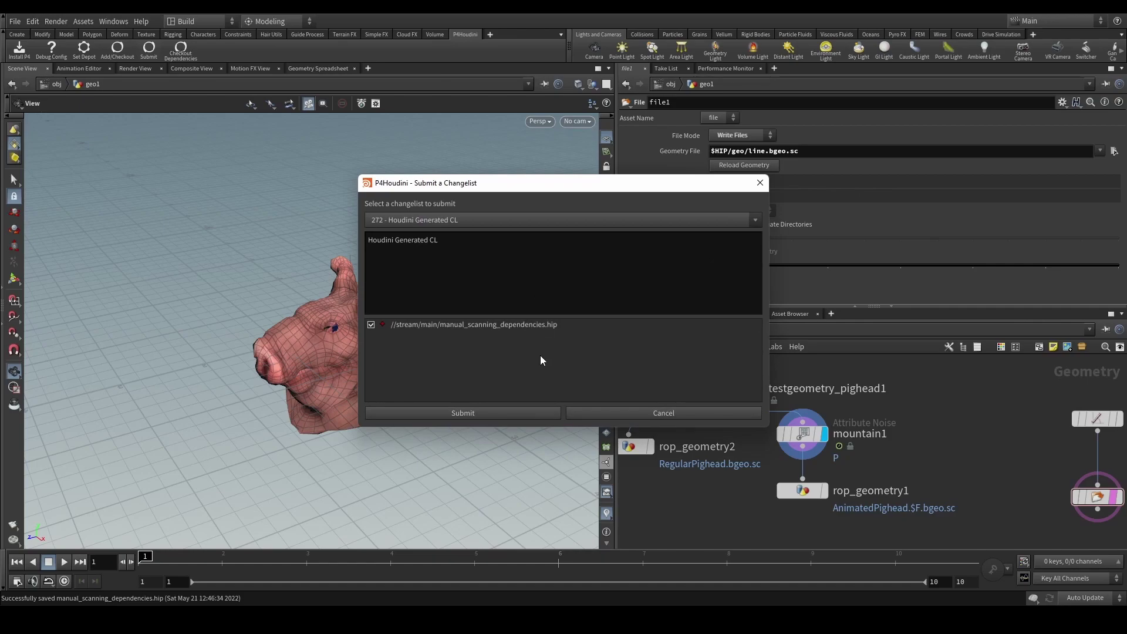
left_click(463, 412)
left_click_drag(414, 342, 335, 339)
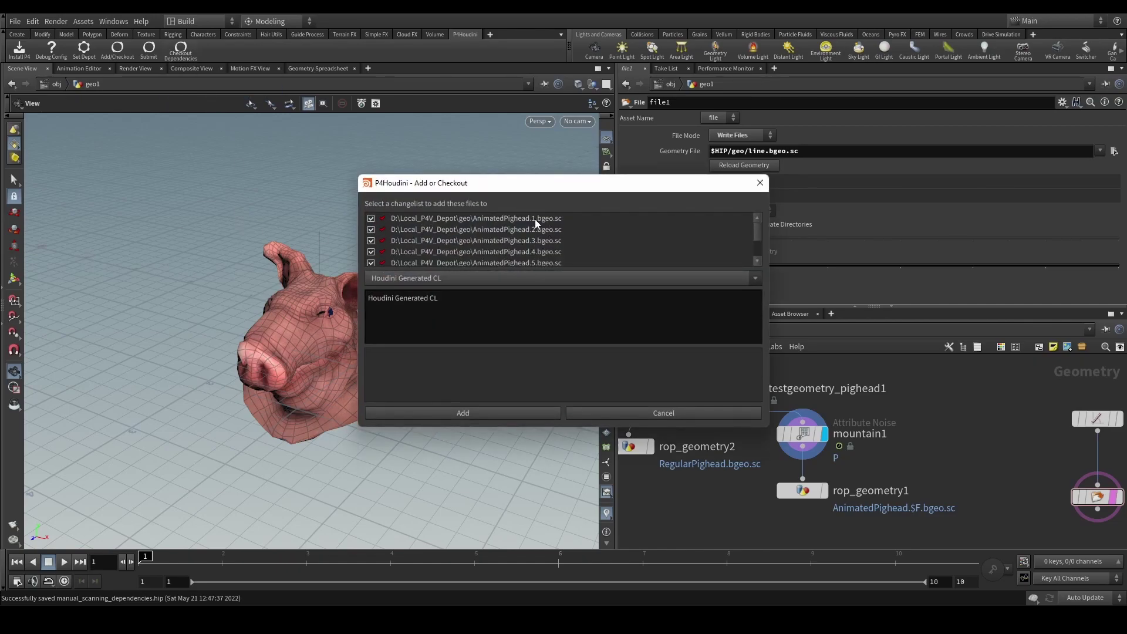
Step: Make RegularPighead.bgeo.sc writeable from the list of scanned dependencies, and dismiss the dialog without adding the files
left_click(535, 220)
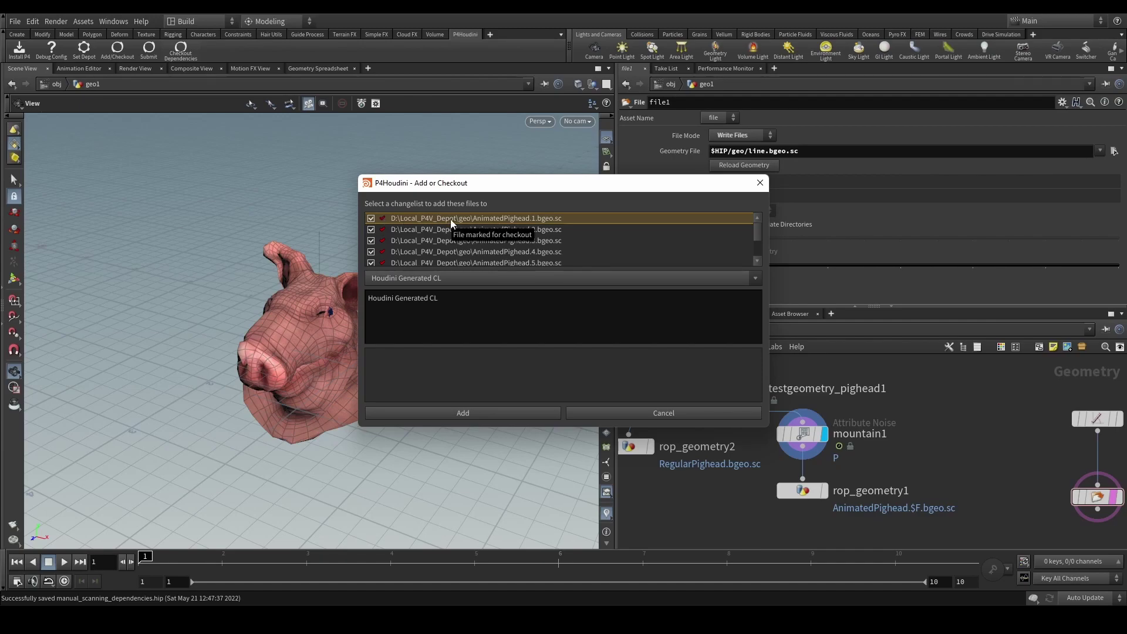
scroll(450, 219, "down", 2)
left_click(507, 252)
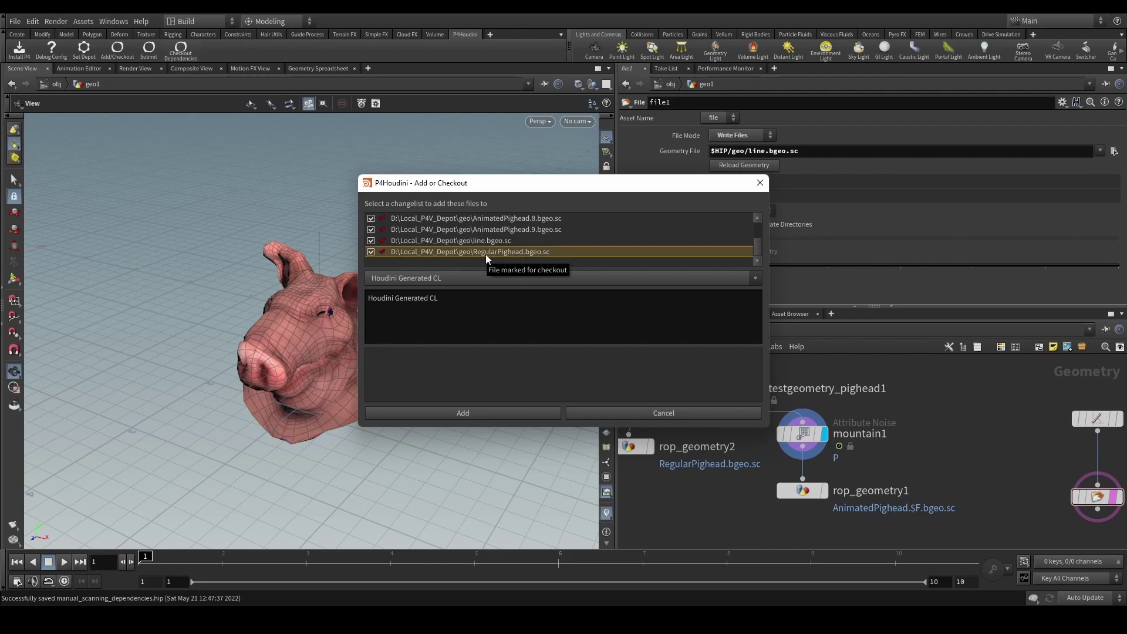
right_click(484, 255)
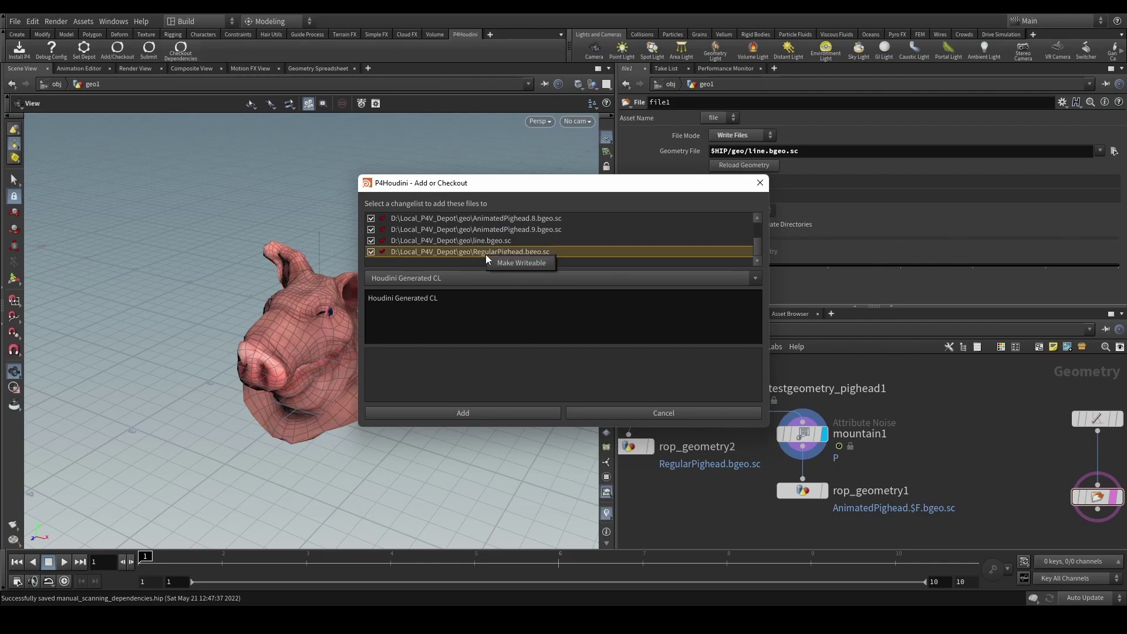
left_click(520, 264)
left_click(412, 241)
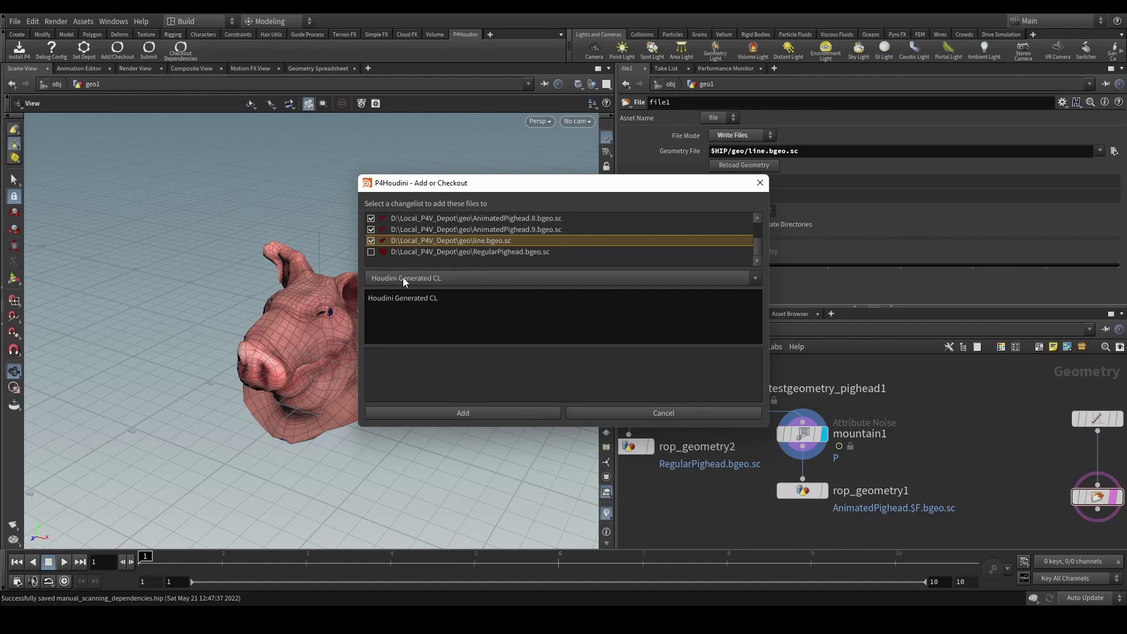
left_click(663, 413)
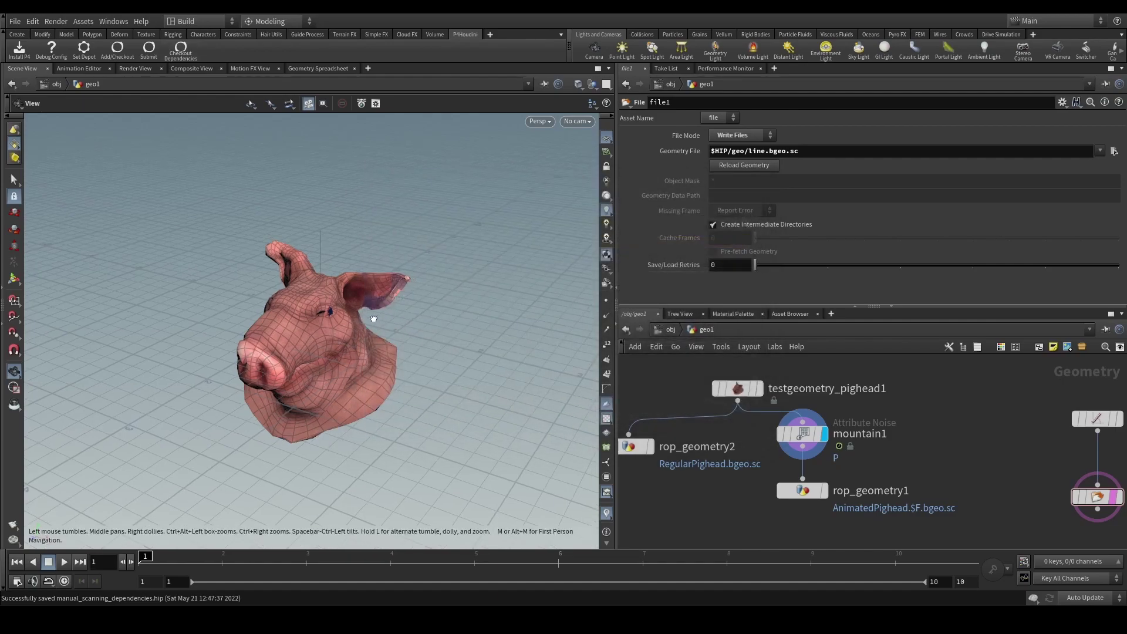
Step: Select the rop_geometry2 node and check its output file path and save-to-disk option
scroll(855, 473, "down", 2)
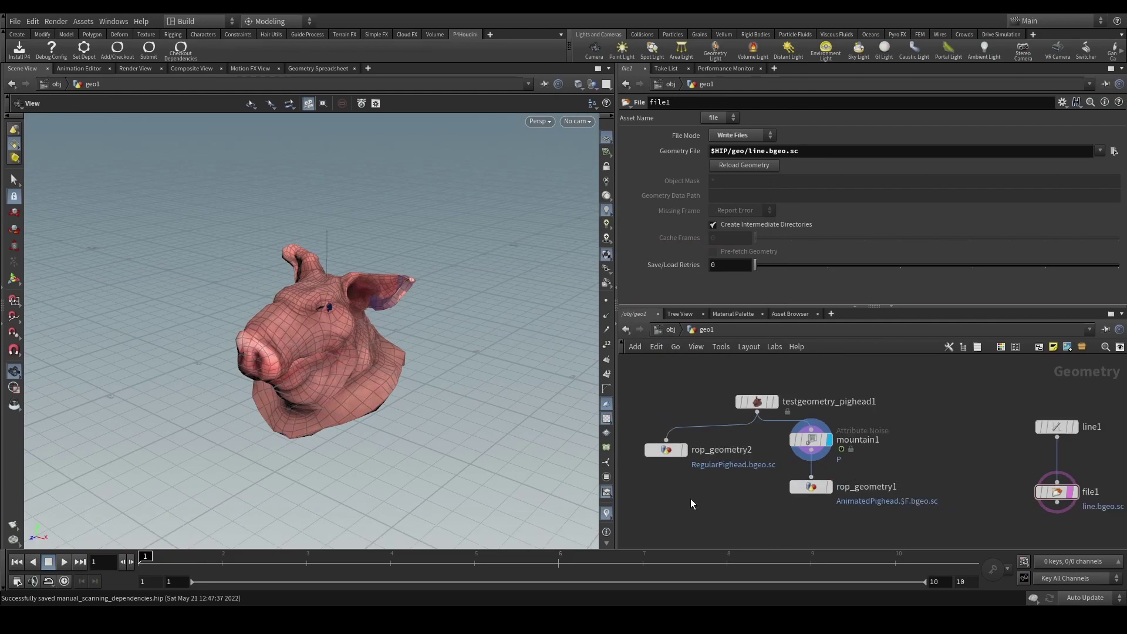
left_click(666, 449)
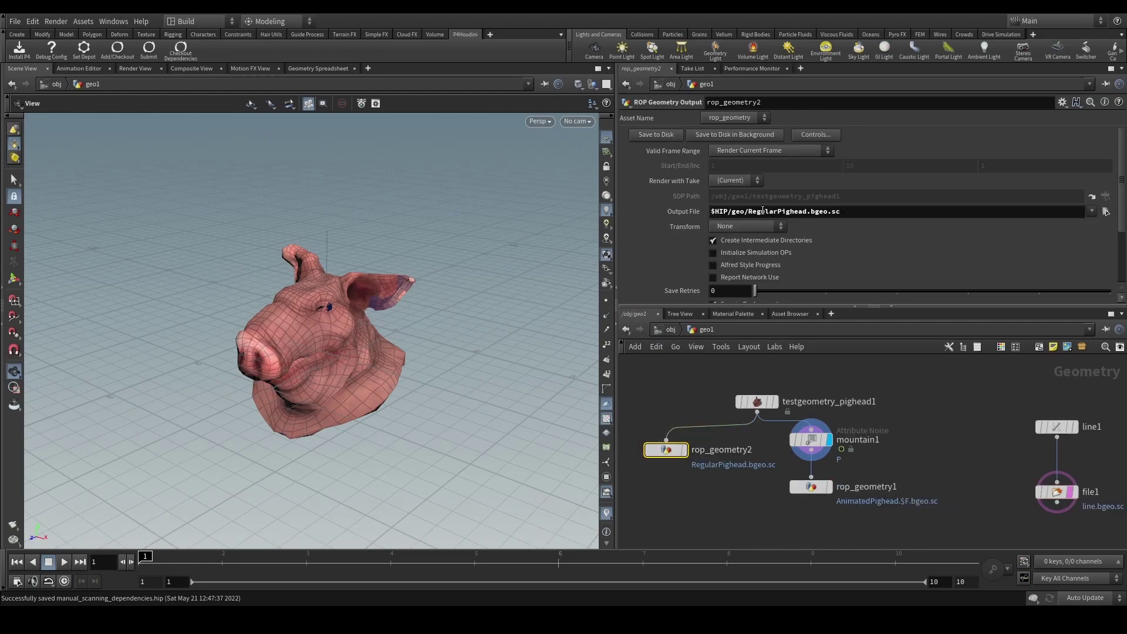
left_click_drag(327, 360, 336, 351)
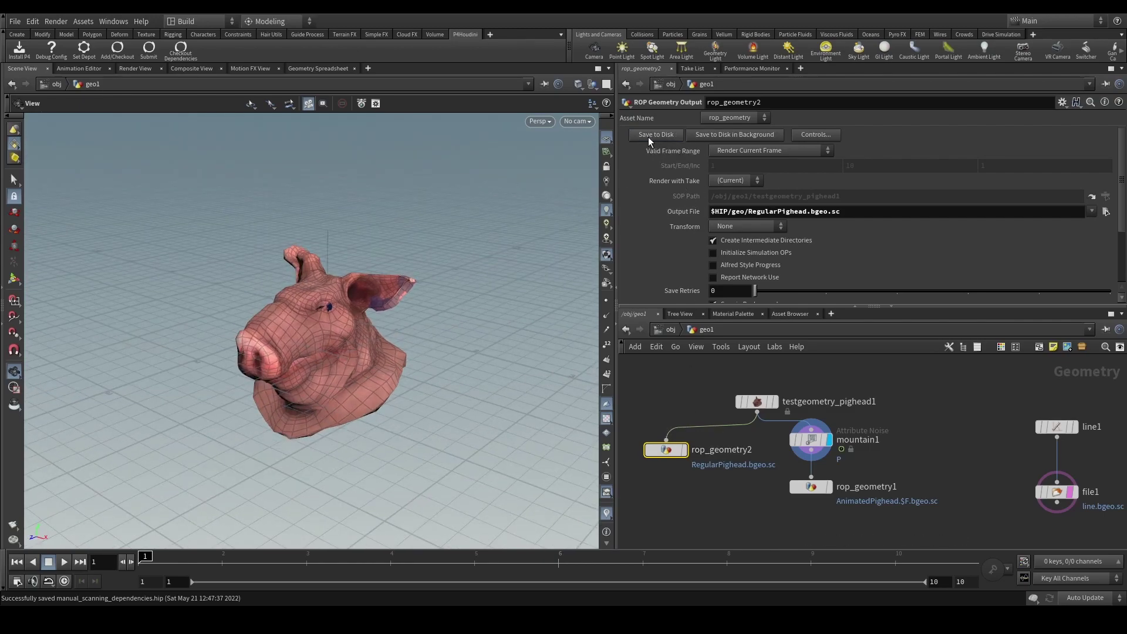
left_click_drag(383, 338, 381, 329)
right_click_drag(381, 329, 379, 302)
left_click_drag(374, 310, 382, 327)
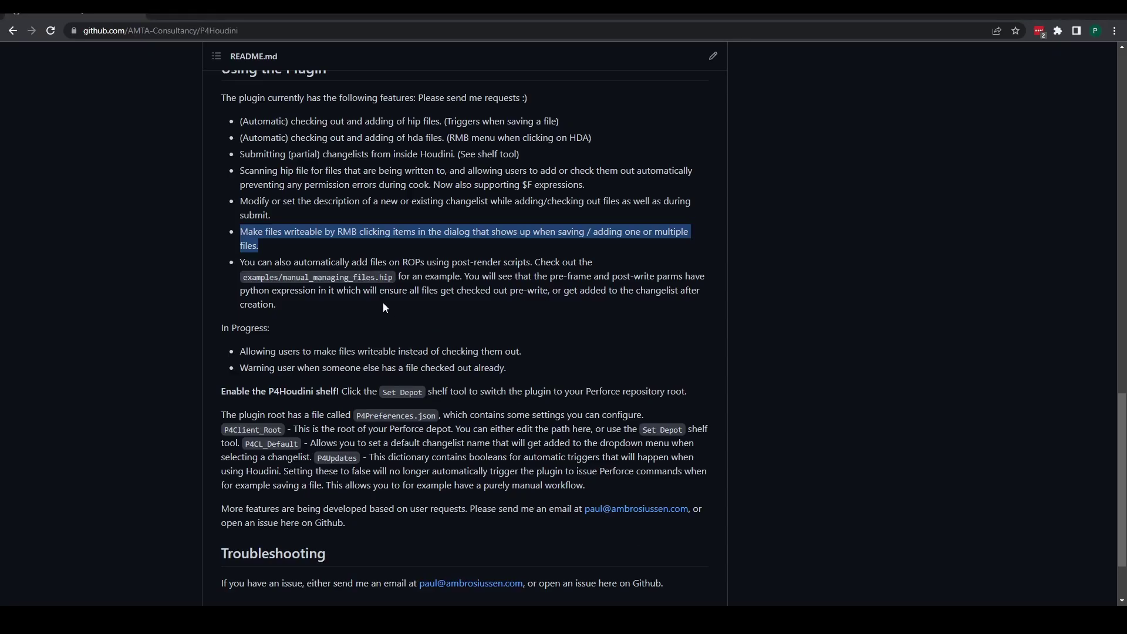
Step: Switch to the P4Houdini GitHub page and read the README feature on automatically adding files on ROPs with post-render scripts
left_click(383, 303)
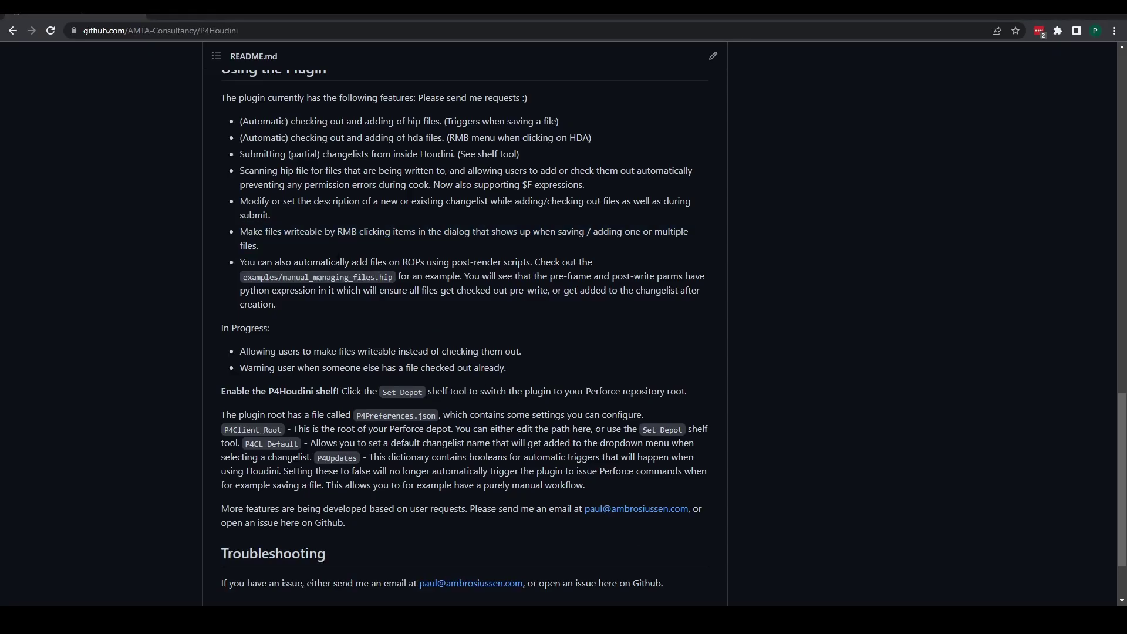
left_click_drag(304, 249, 227, 104)
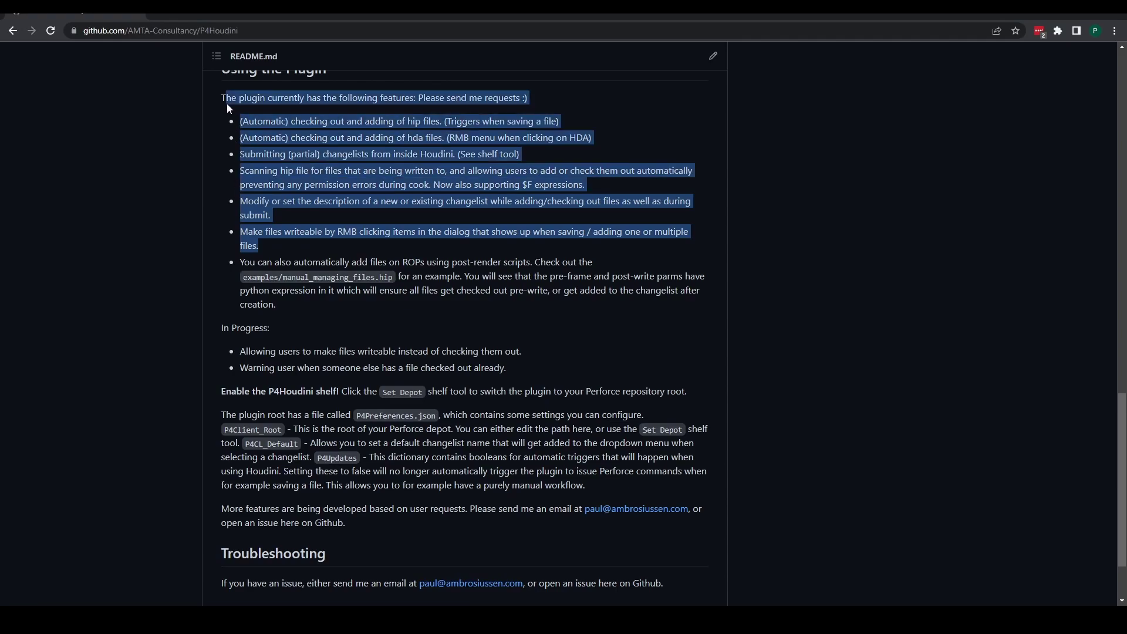
left_click(316, 182)
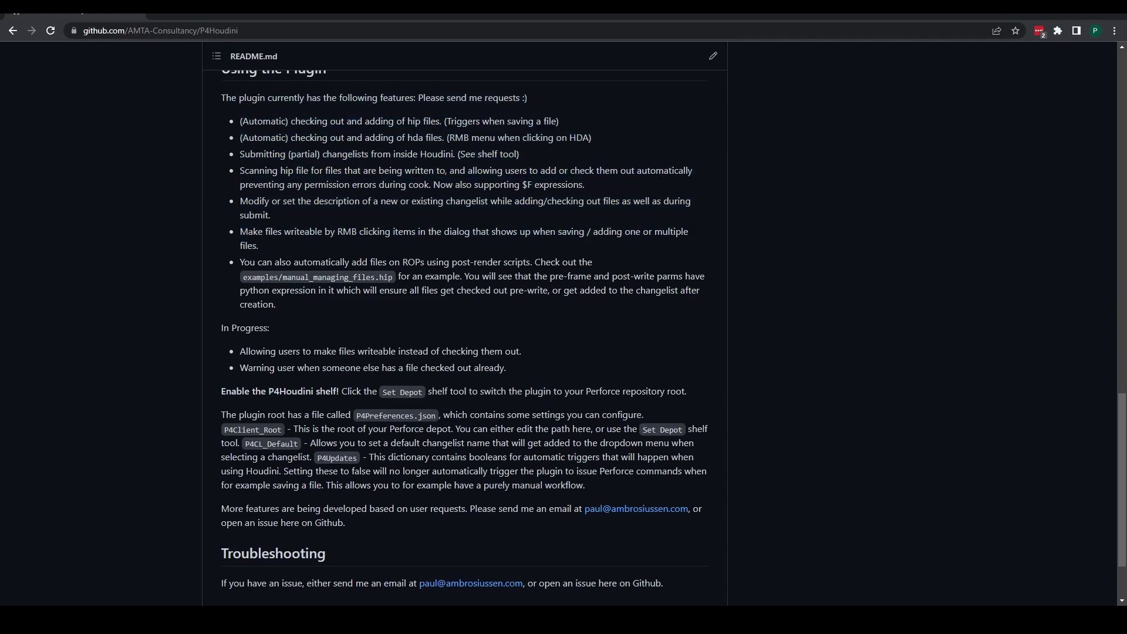
left_click_drag(297, 310, 231, 267)
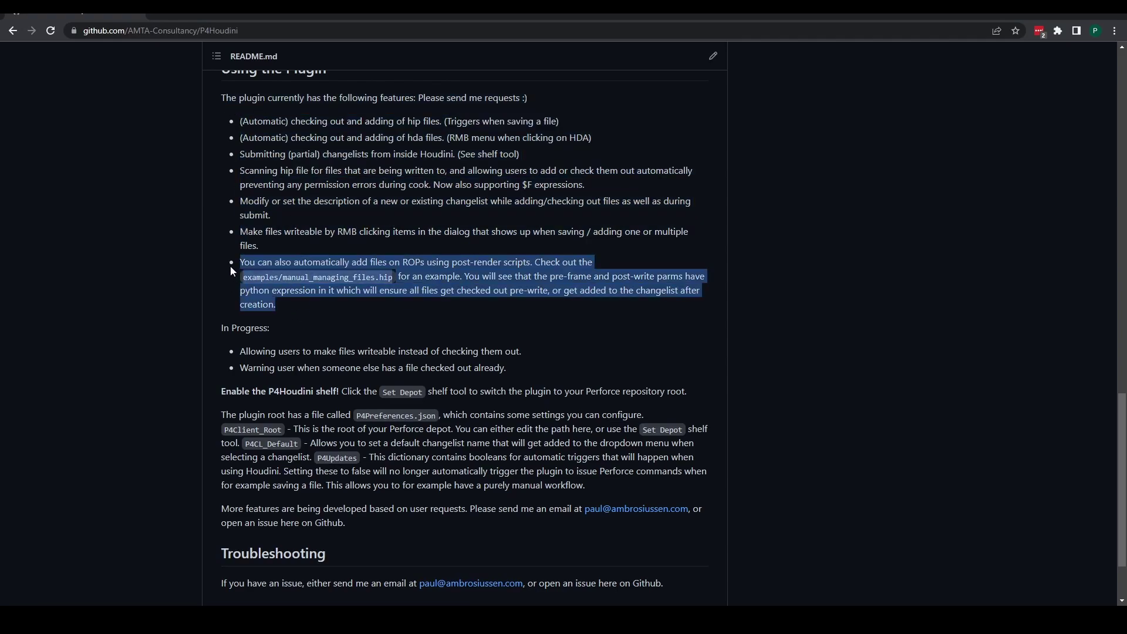
left_click_drag(292, 308, 238, 266)
left_click(279, 286)
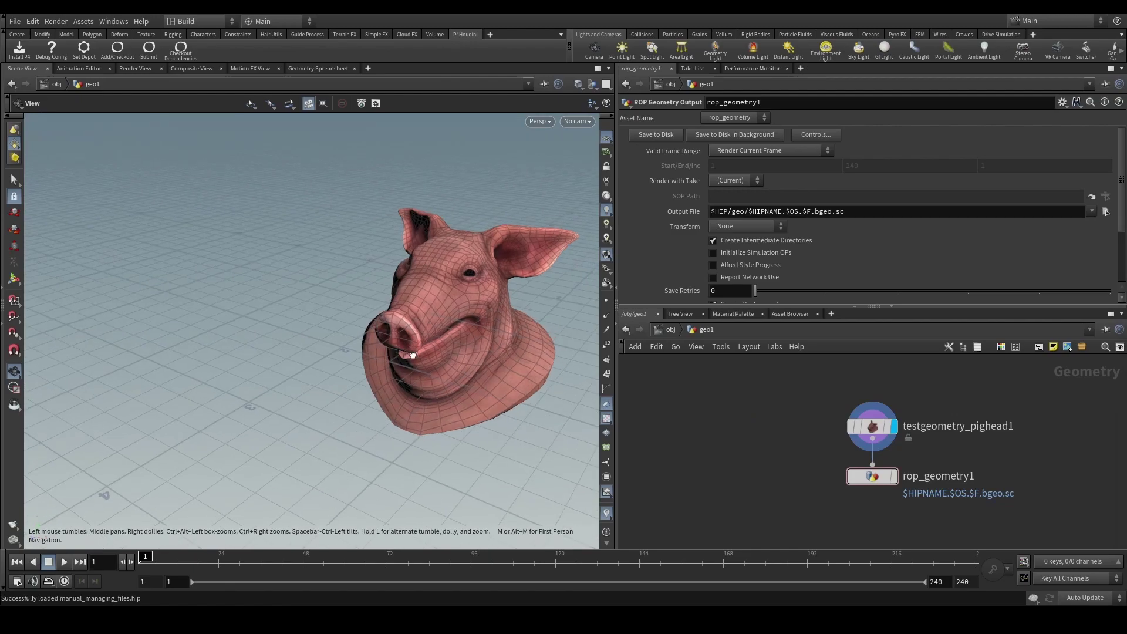
Step: Back in Houdini's manual_managing_files.hip scene, inspect the Pre-Frame and Post-Write Python scripts on rop_geometry1
left_click_drag(412, 356, 382, 358)
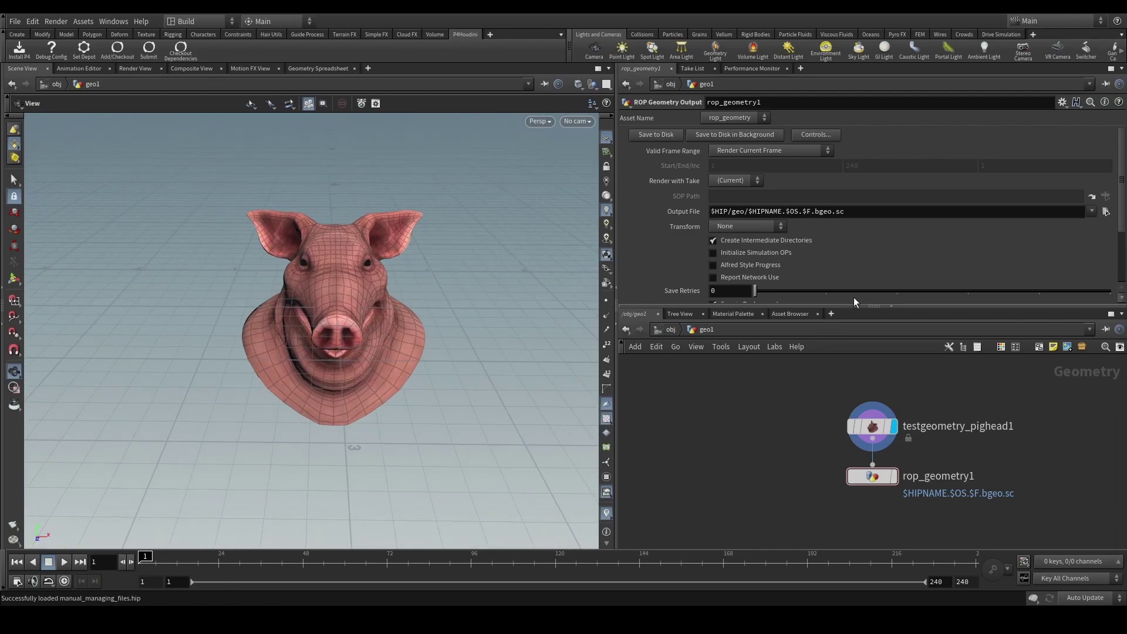
left_click(872, 477)
scroll(829, 214, "down", 5)
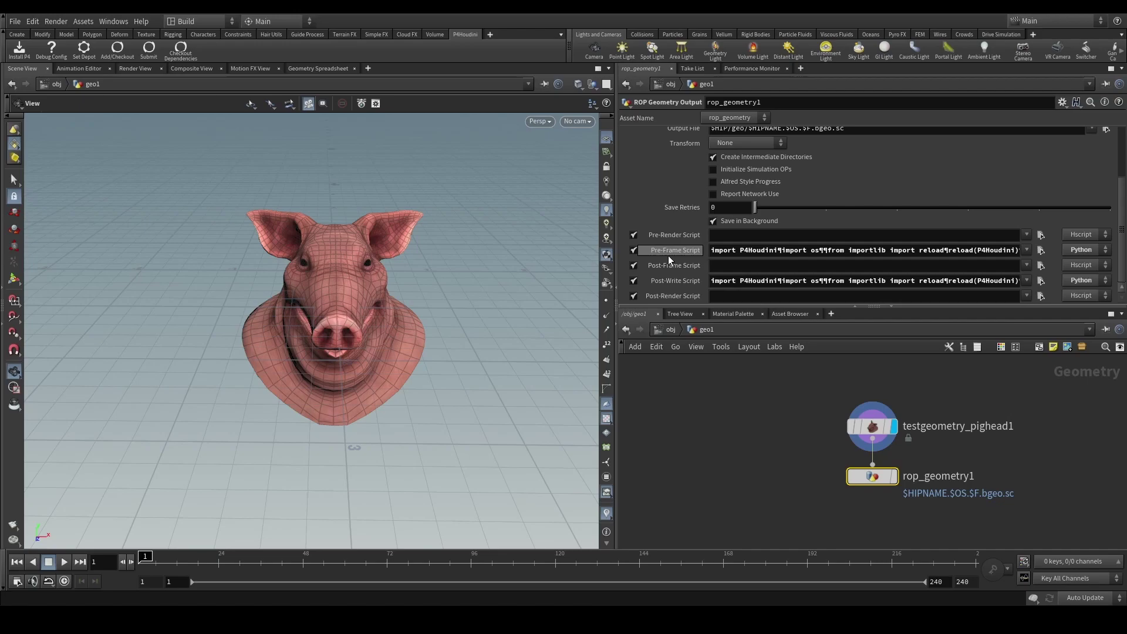
left_click(712, 253)
left_click_drag(712, 252, 1019, 253)
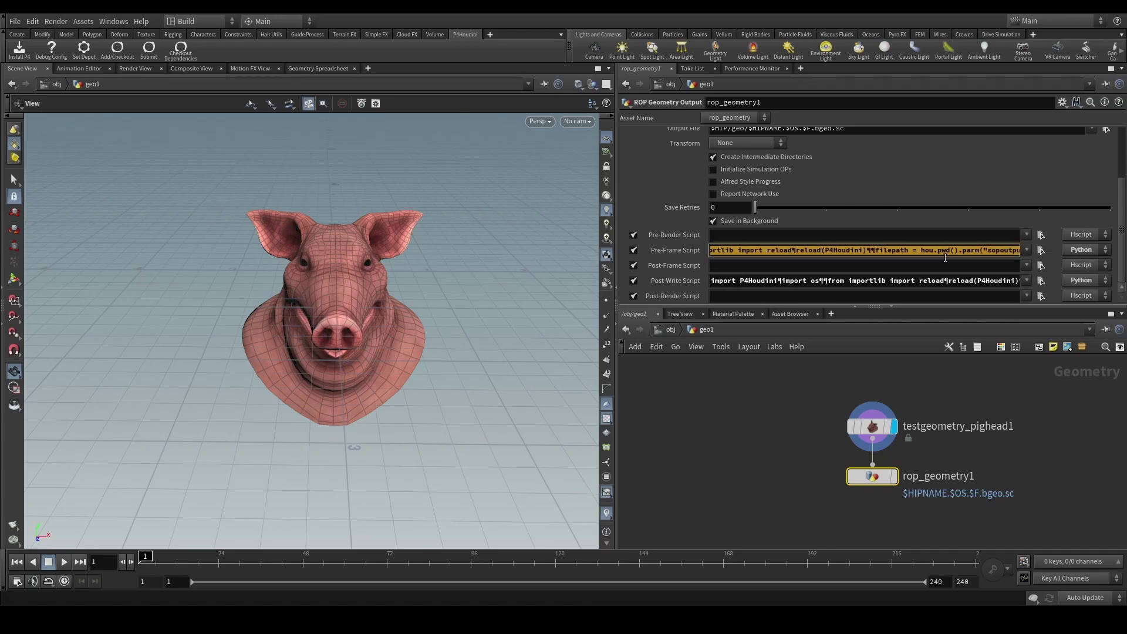
left_click(799, 355)
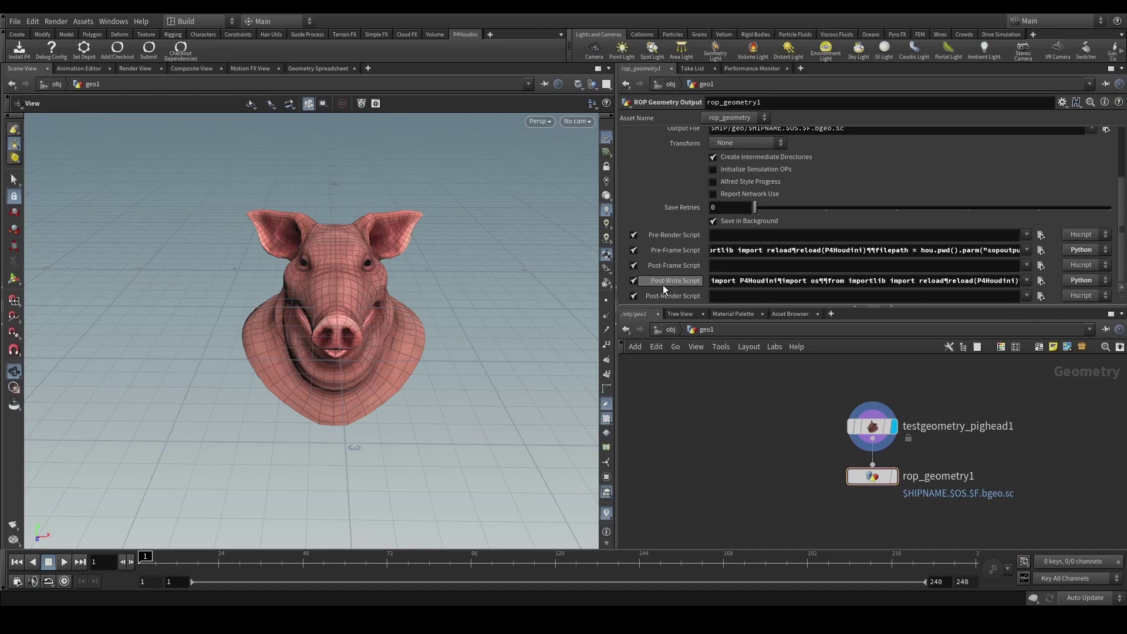
left_click(715, 282)
left_click_drag(714, 282, 1045, 288)
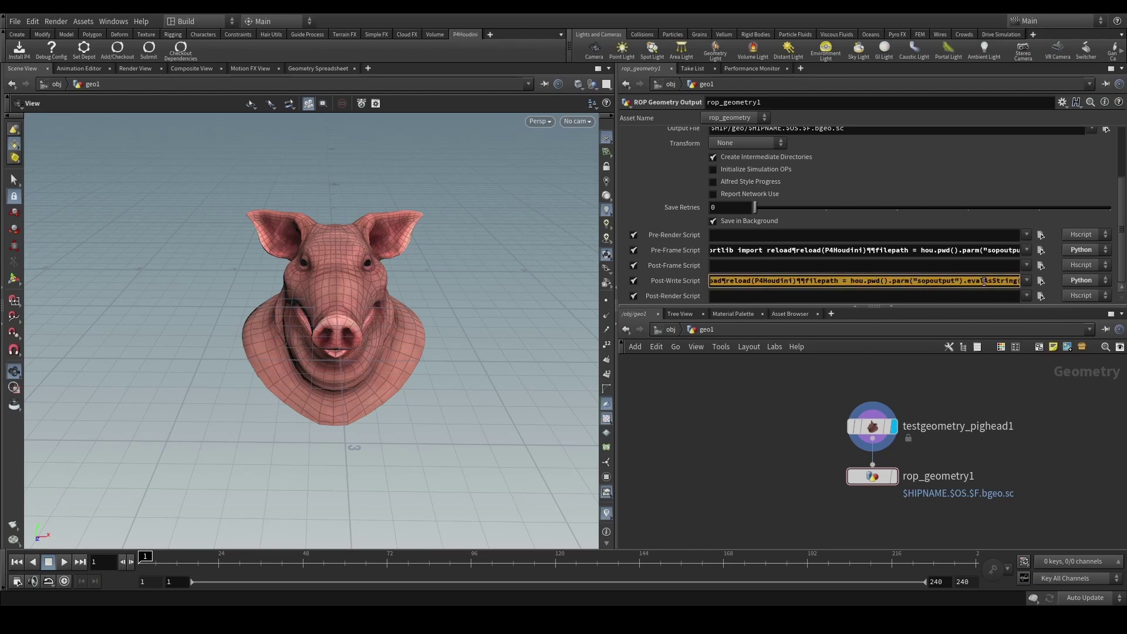
left_click(818, 421)
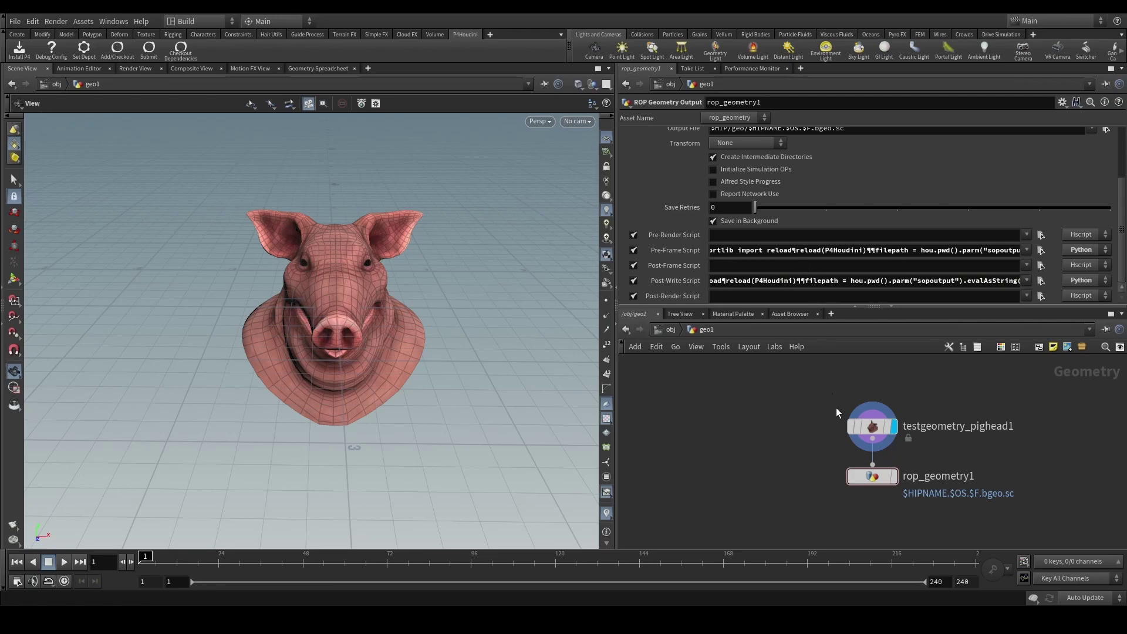
Step: Open rop_geometry1's Pre-Frame Script in the string editor and enlarge the window to show the whole script
left_click(915, 499)
right_click(678, 250)
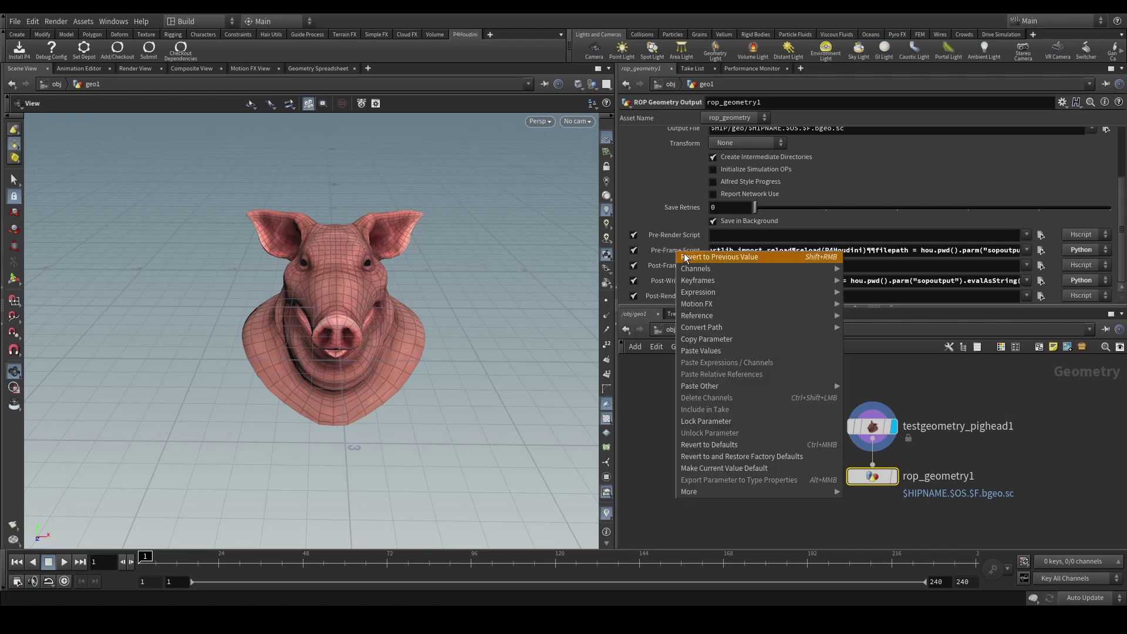
mouse_move(771, 292)
left_click(869, 303)
left_click_drag(873, 82, 427, 157)
left_click_drag(540, 381, 908, 458)
left_click_drag(583, 335, 352, 176)
left_click(506, 284)
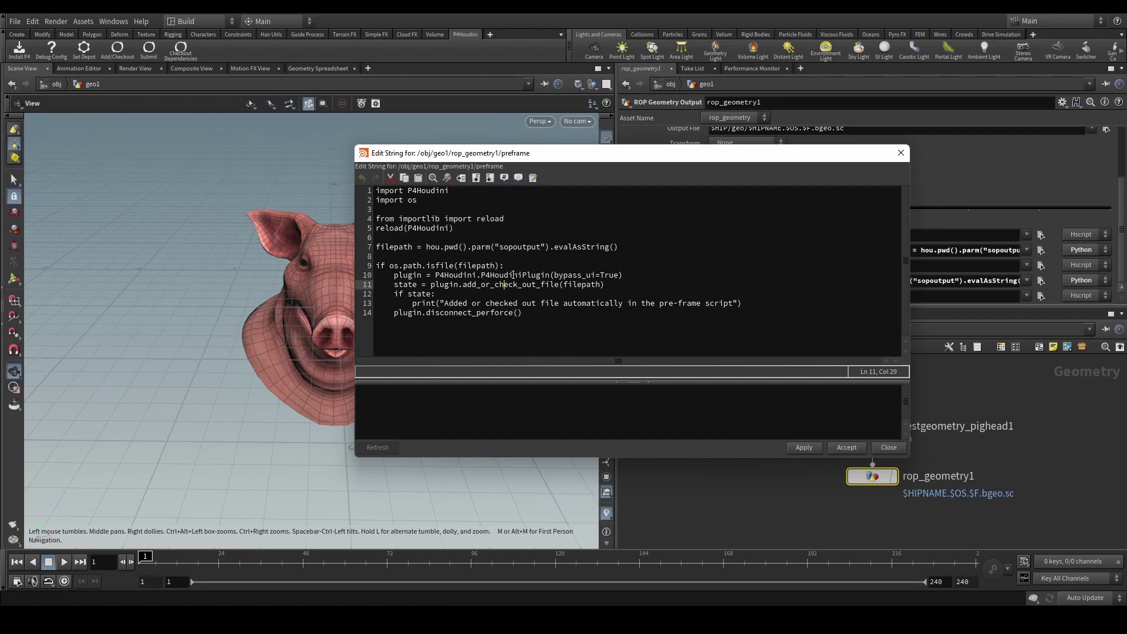
Step: Examine the pre-frame script's file path, file-existence check, checkout call and print line against the Output File parameter, and close the editor
left_click_drag(634, 246, 378, 250)
left_click_drag(635, 162, 330, 203)
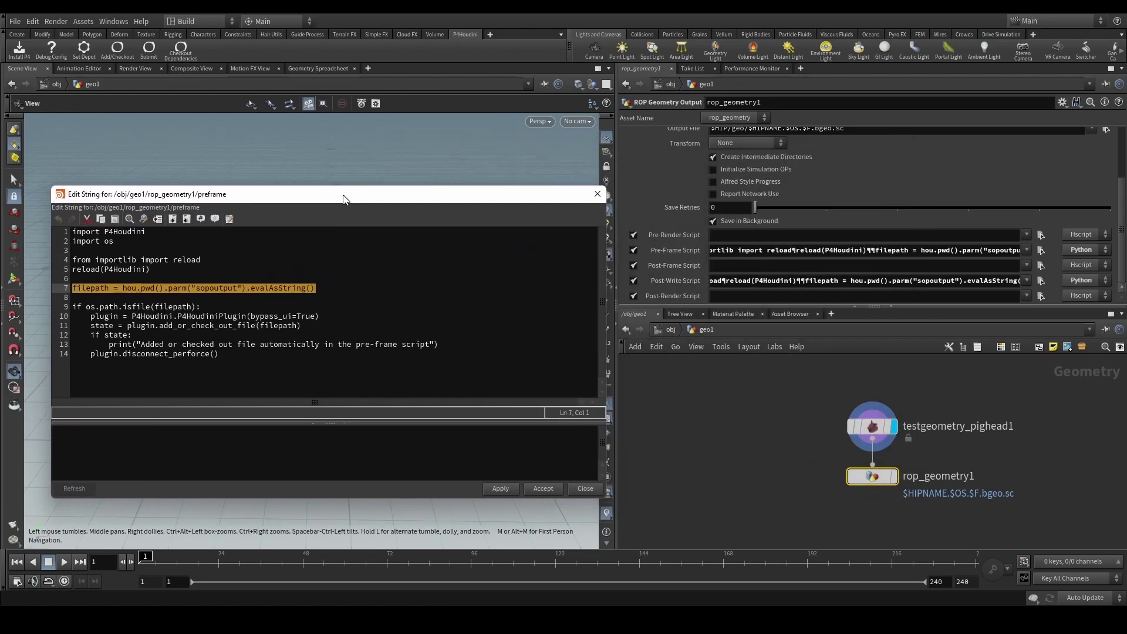
scroll(736, 184, "up", 3)
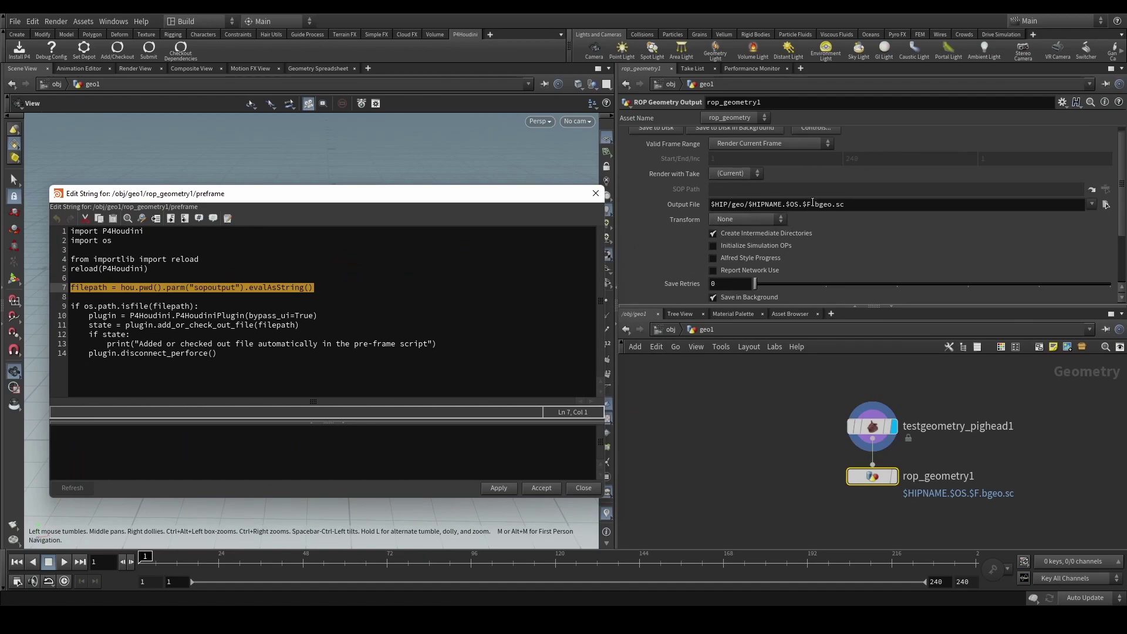
left_click(277, 309)
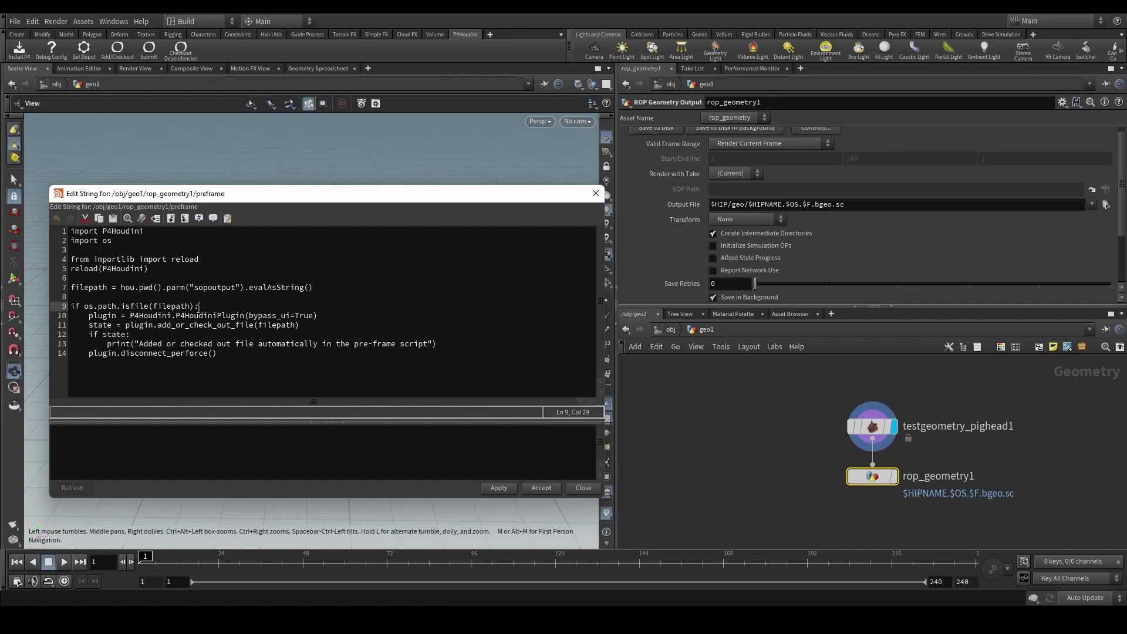
left_click_drag(204, 309, 68, 310)
left_click(135, 309)
left_click_drag(314, 324, 93, 326)
left_click(153, 343)
left_click_drag(438, 344, 113, 344)
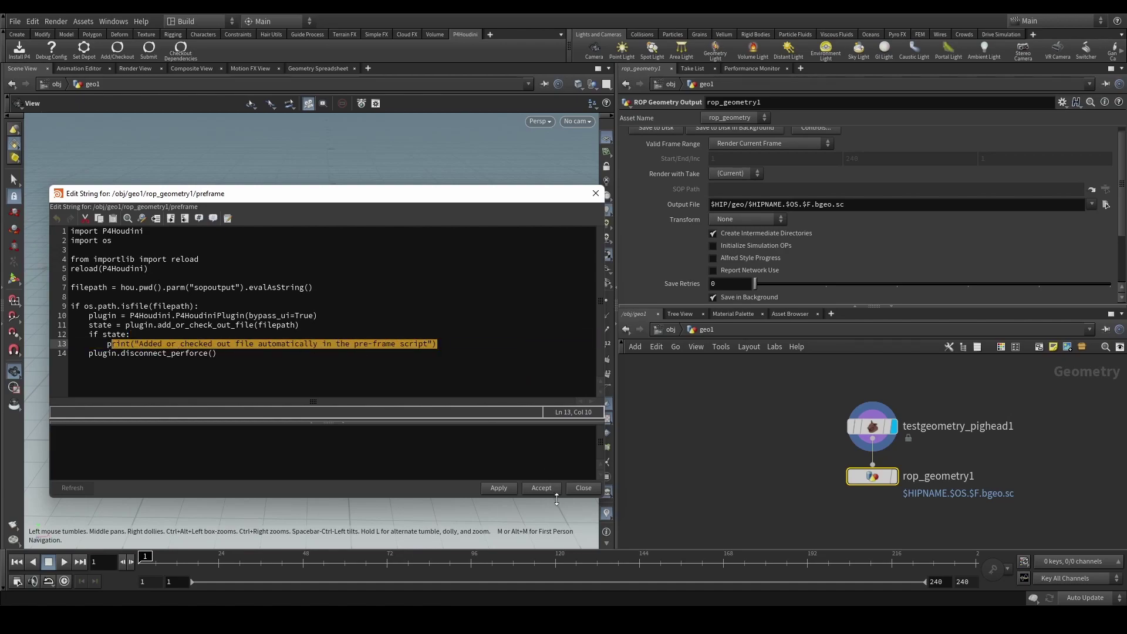
left_click(583, 488)
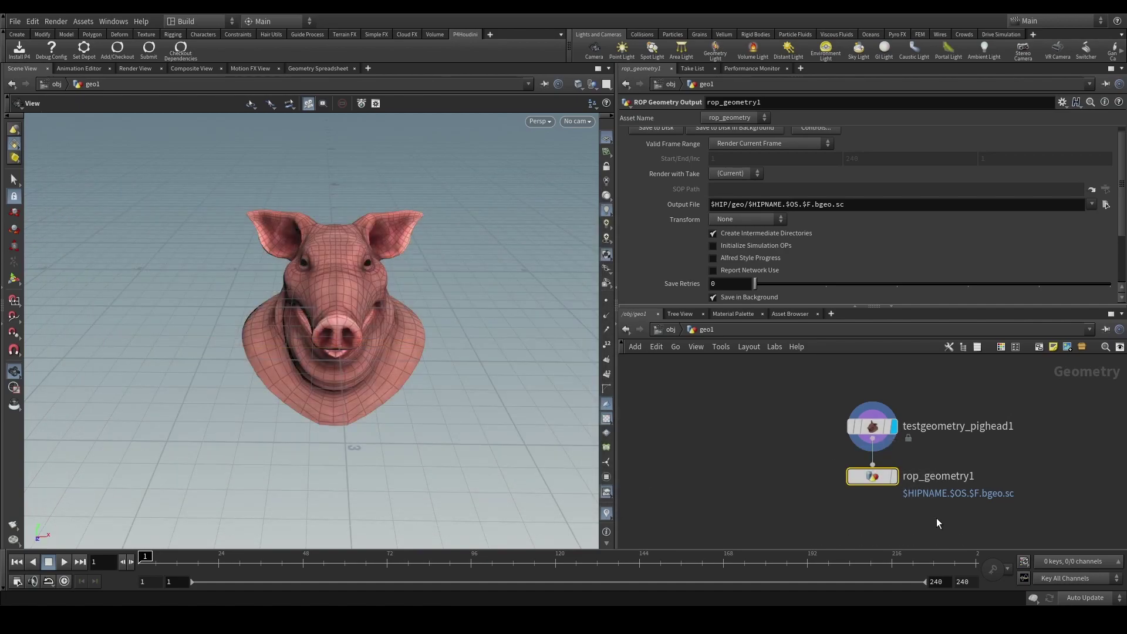
Step: Save rop_geometry1's geometry to disk and check the Houdini Console message against the node's scripts and output file
scroll(751, 235, "up", 1)
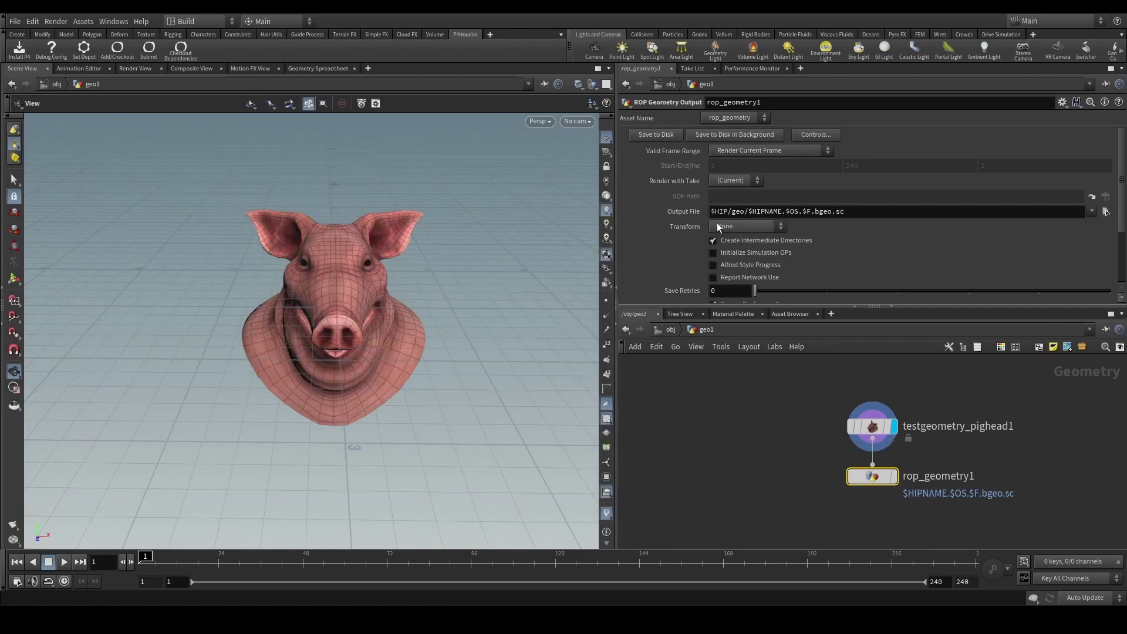
left_click(664, 138)
left_click_drag(869, 472, 322, 289)
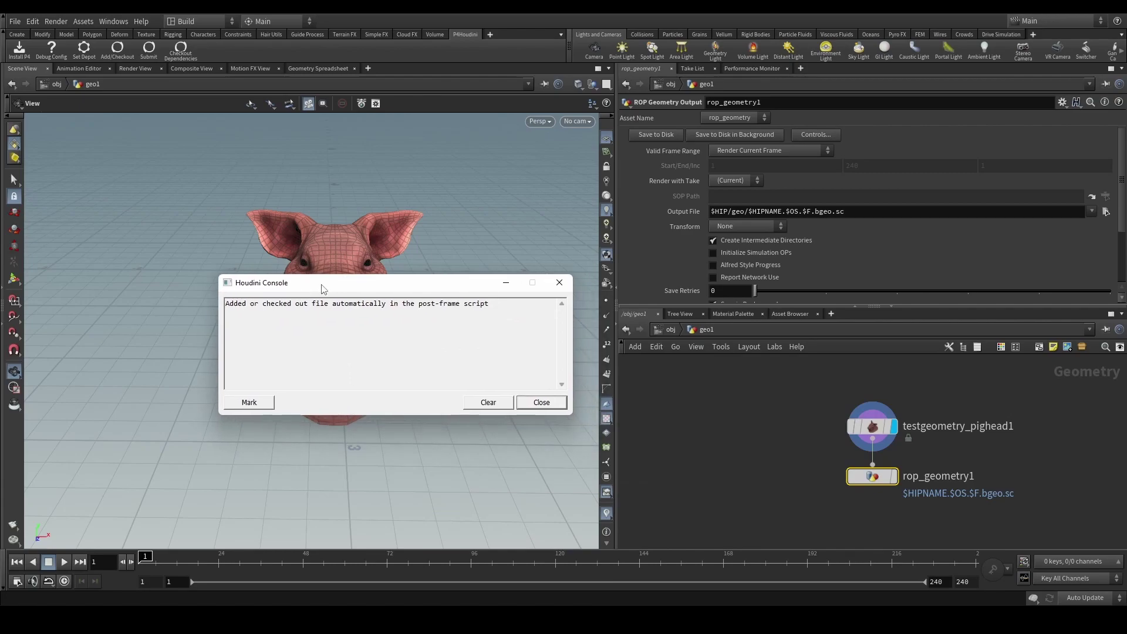
left_click_drag(418, 303, 491, 303)
left_click(496, 303)
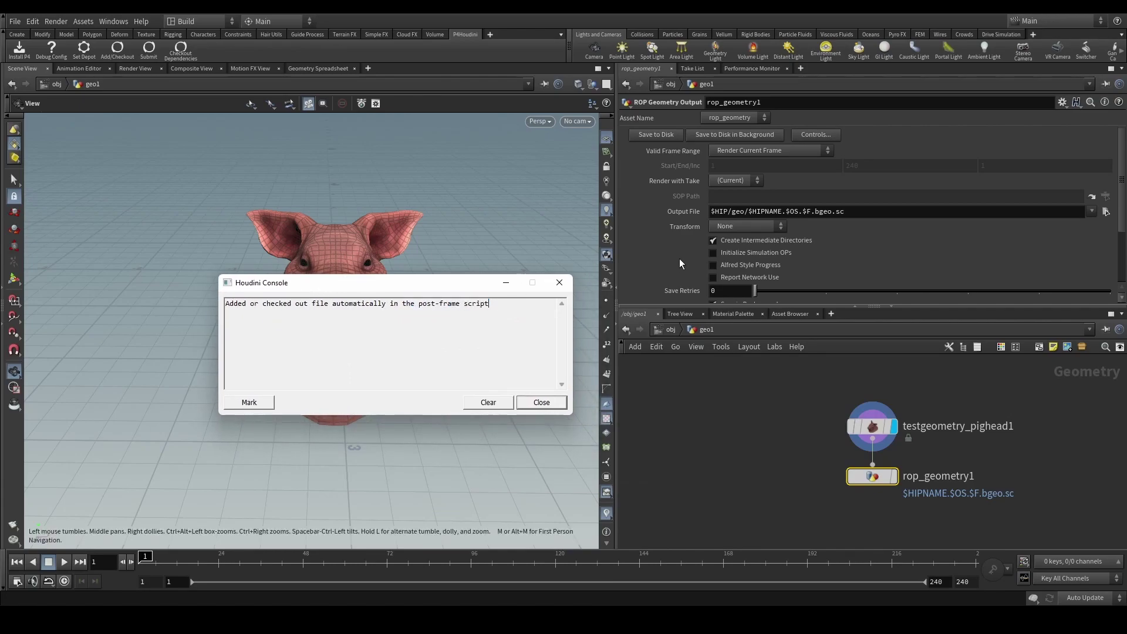
scroll(679, 258, "down", 6)
scroll(811, 154, "up", 5)
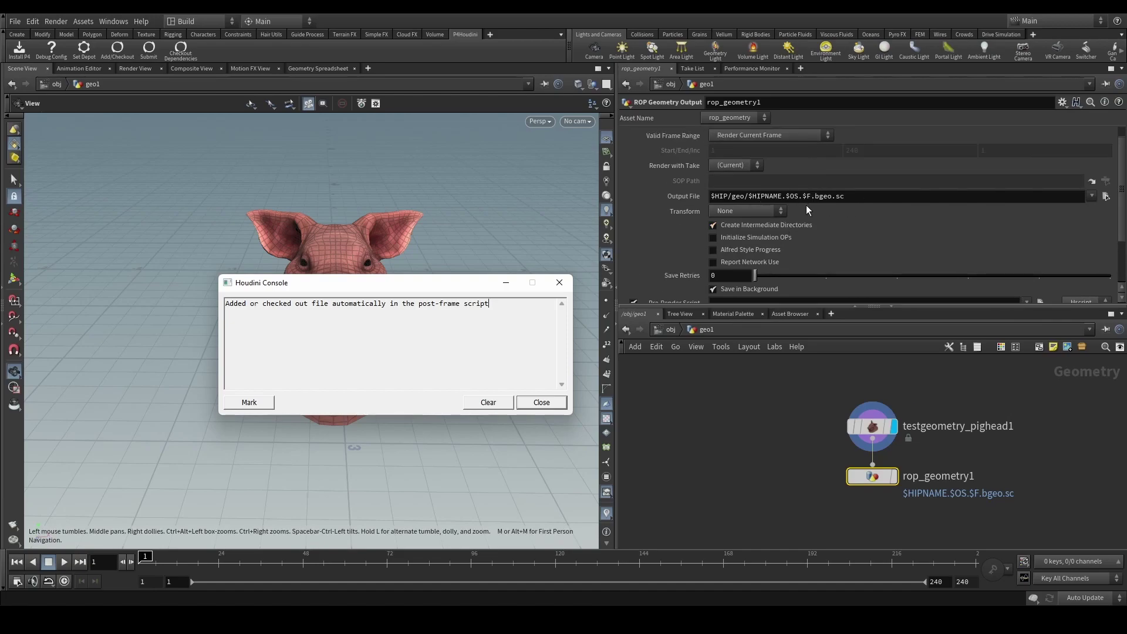
left_click(326, 316)
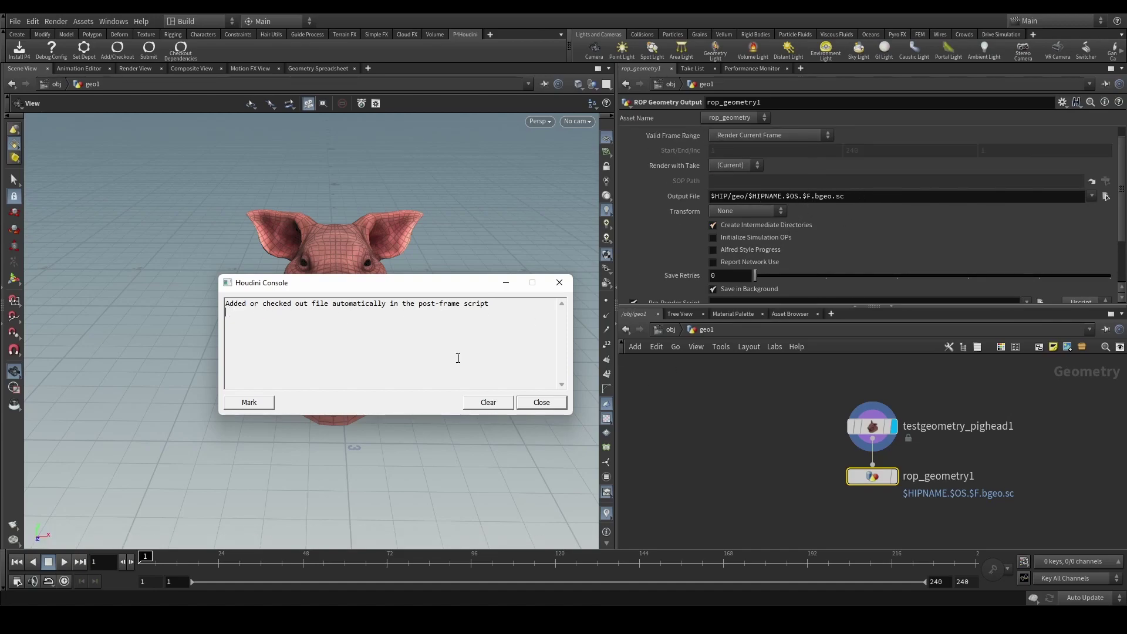
Step: Close the Houdini Console and submit changelist "274 - Houdini Generated CL" containing manual_managing_files.rop_geometry1.1.bgeo.sc
left_click(539, 403)
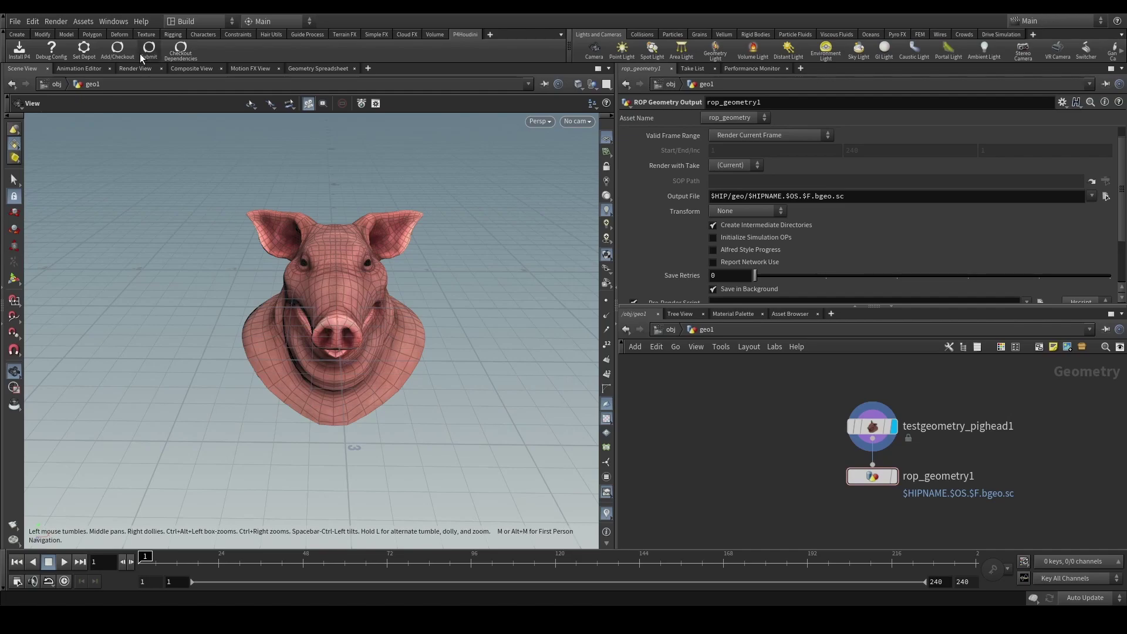
left_click(148, 50)
left_click(414, 226)
left_click(414, 225)
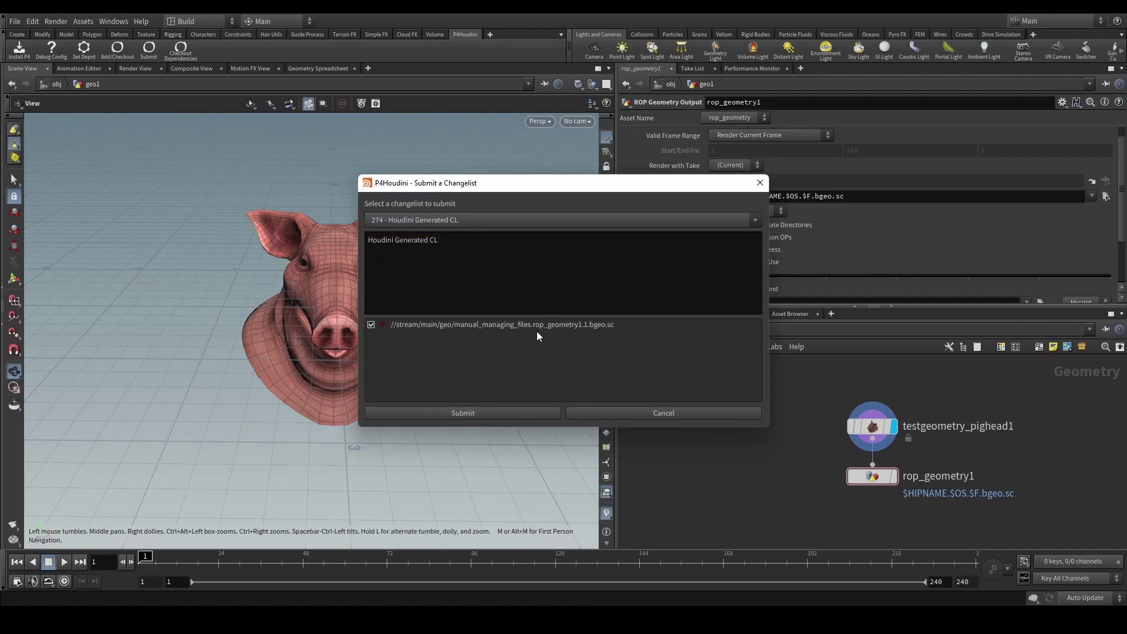
left_click(486, 414)
left_click_drag(486, 413, 587, 353)
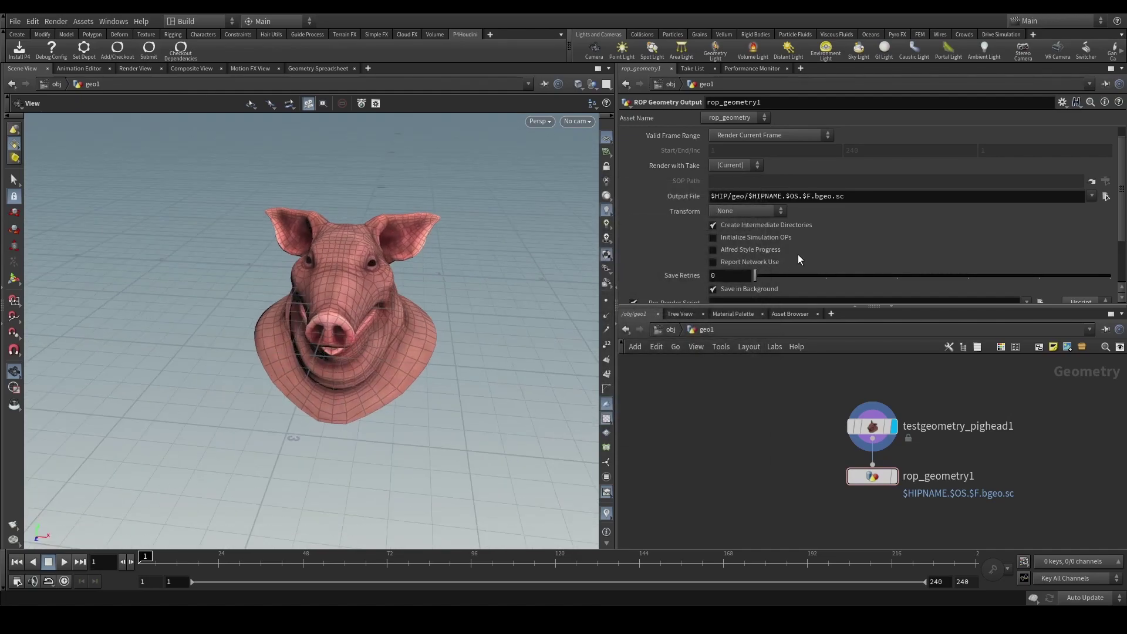
Step: Save rop_geometry1's geometry to disk again and read the pre-frame script message in the Houdini Console
scroll(795, 256, "up", 1)
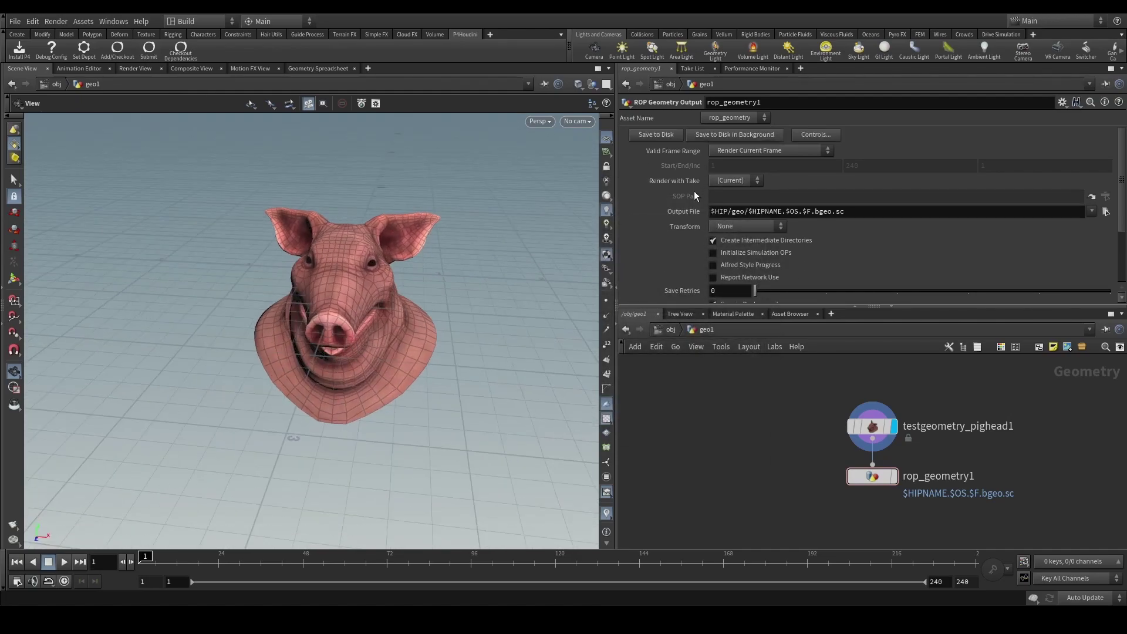
left_click(659, 135)
left_click_drag(516, 303, 229, 305)
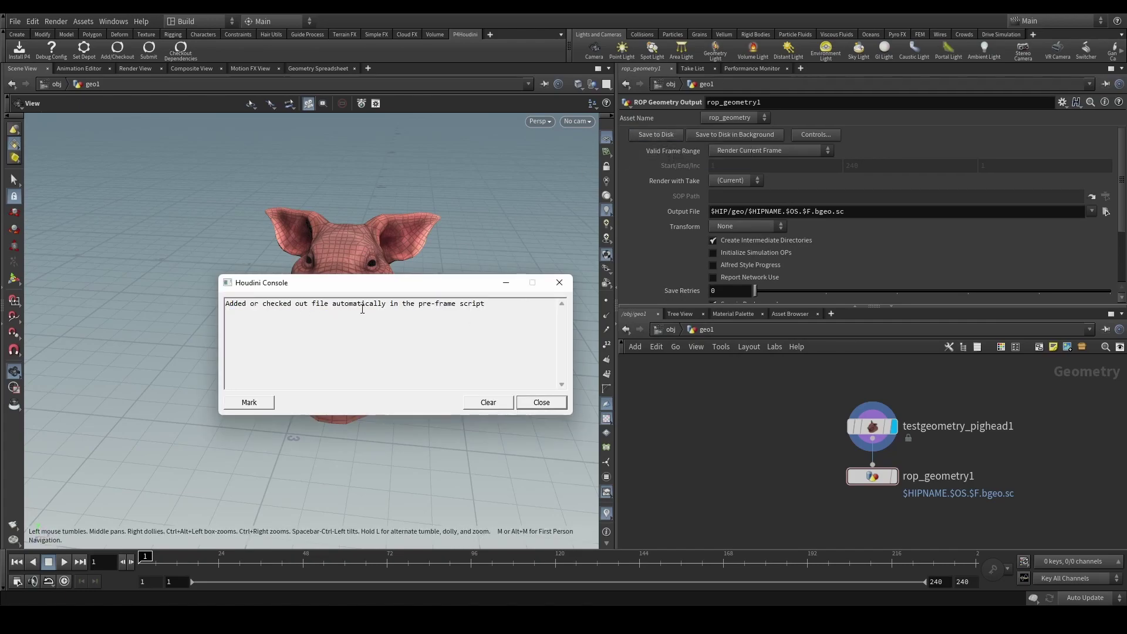
left_click_drag(263, 306, 486, 307)
left_click(494, 307)
scroll(768, 266, "down", 1)
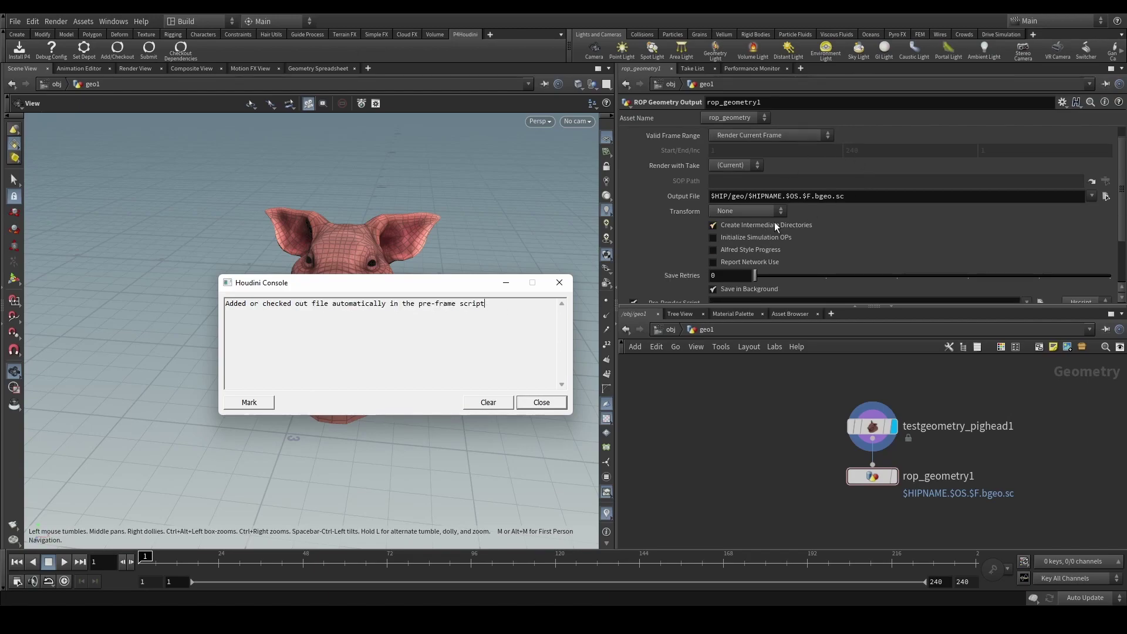
Step: Clear the message from the Houdini Console and close the console window
key("ctrl+a")
left_click(412, 345)
left_click(489, 402)
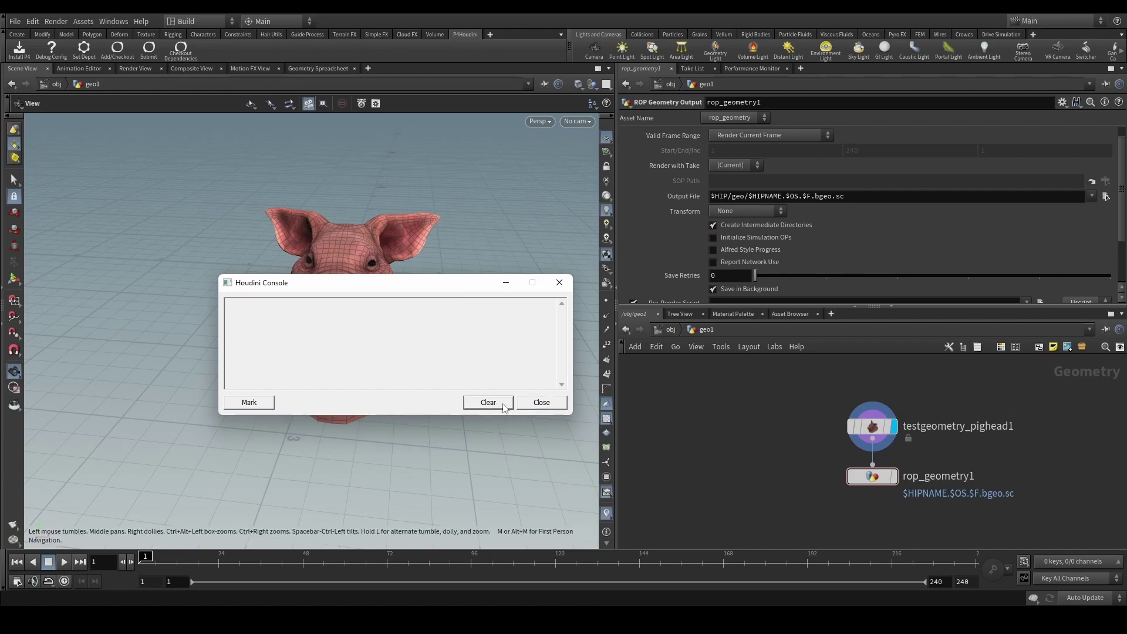
left_click(531, 402)
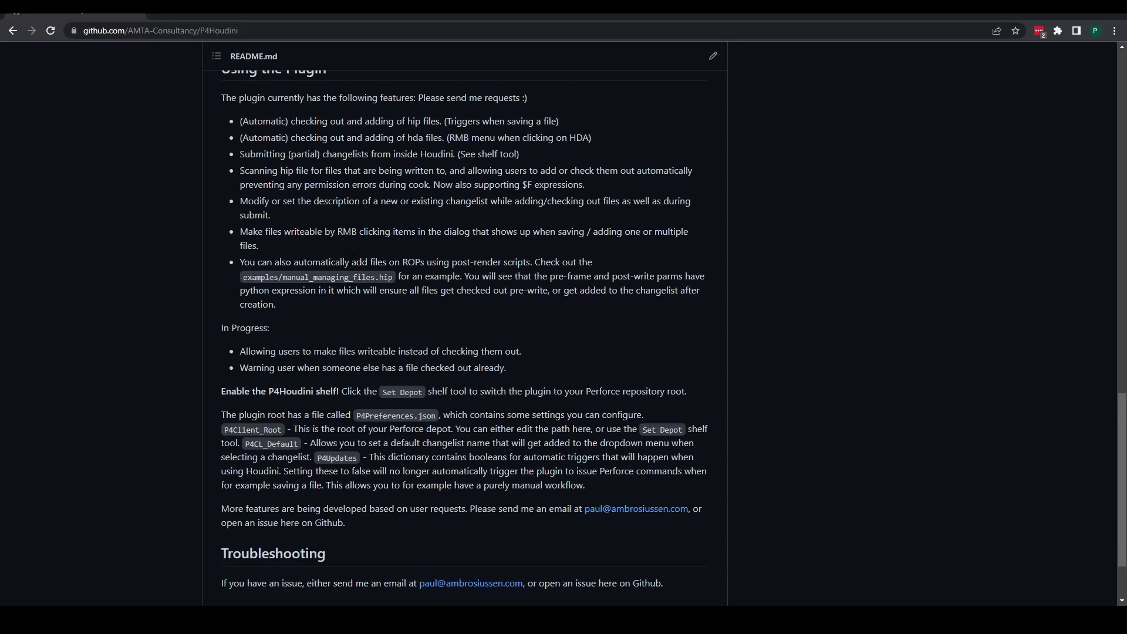
Step: Review the GitHub README's point on automatically adding files on ROPs, and inspect the Add/Checkout shelf tool's Python script in Houdini
left_click_drag(278, 305, 230, 264)
left_click(230, 264)
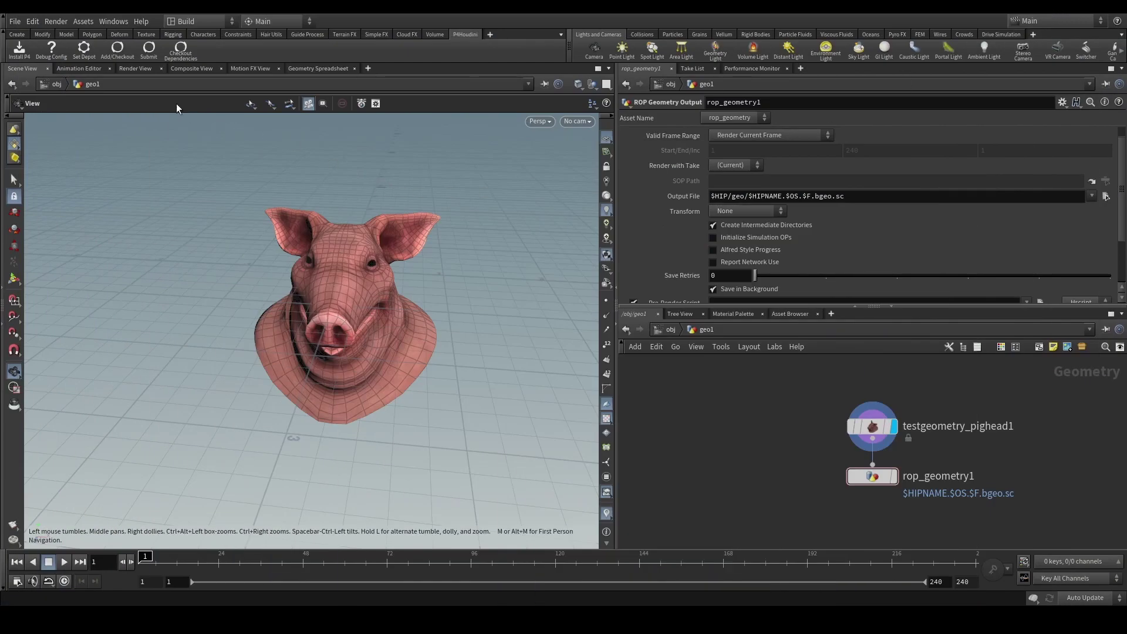
right_click(143, 54)
right_click(123, 54)
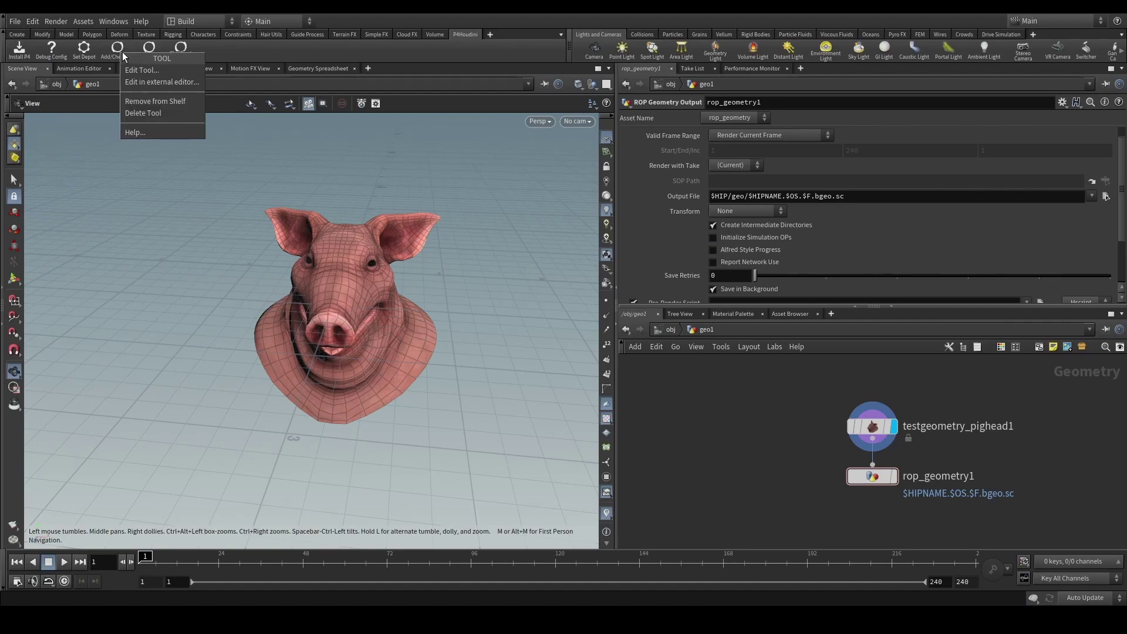
left_click(135, 70)
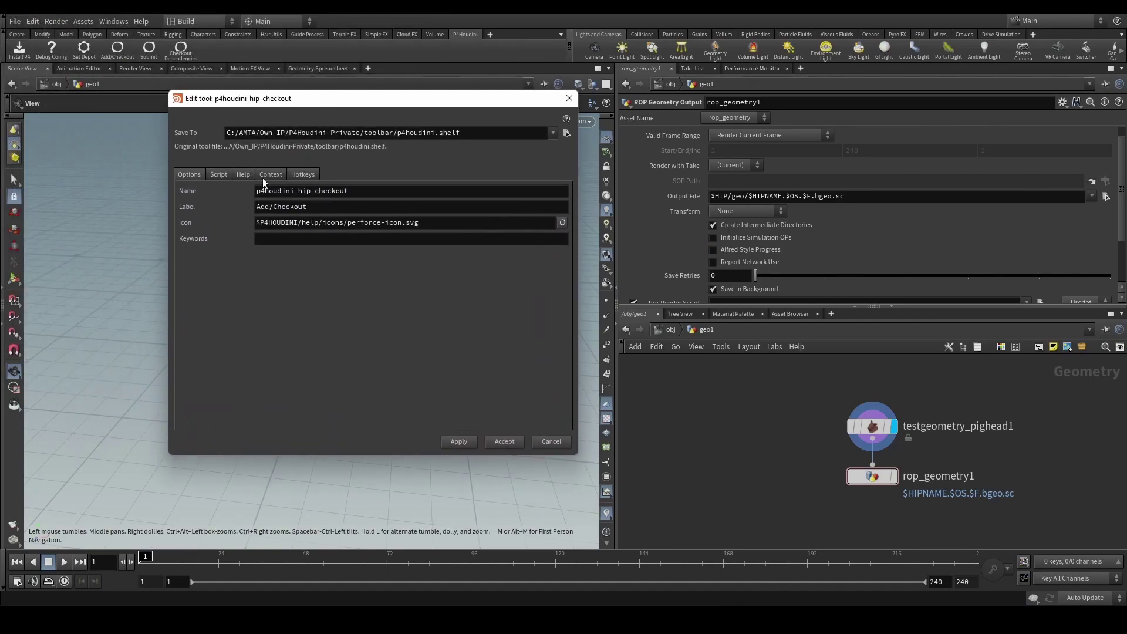
left_click(220, 175)
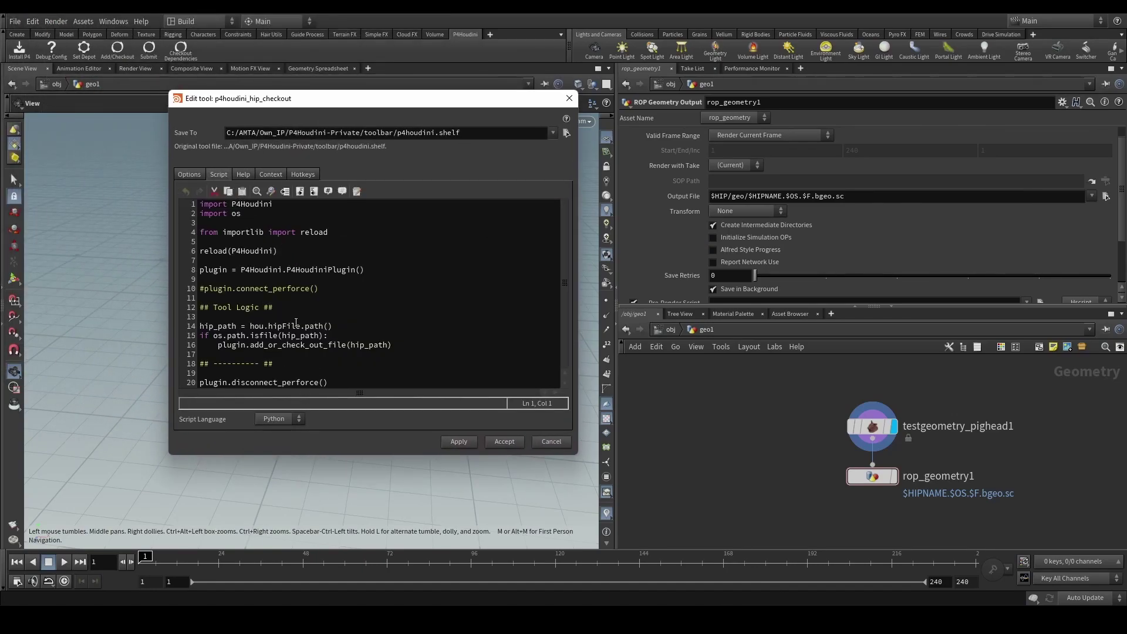
left_click(551, 442)
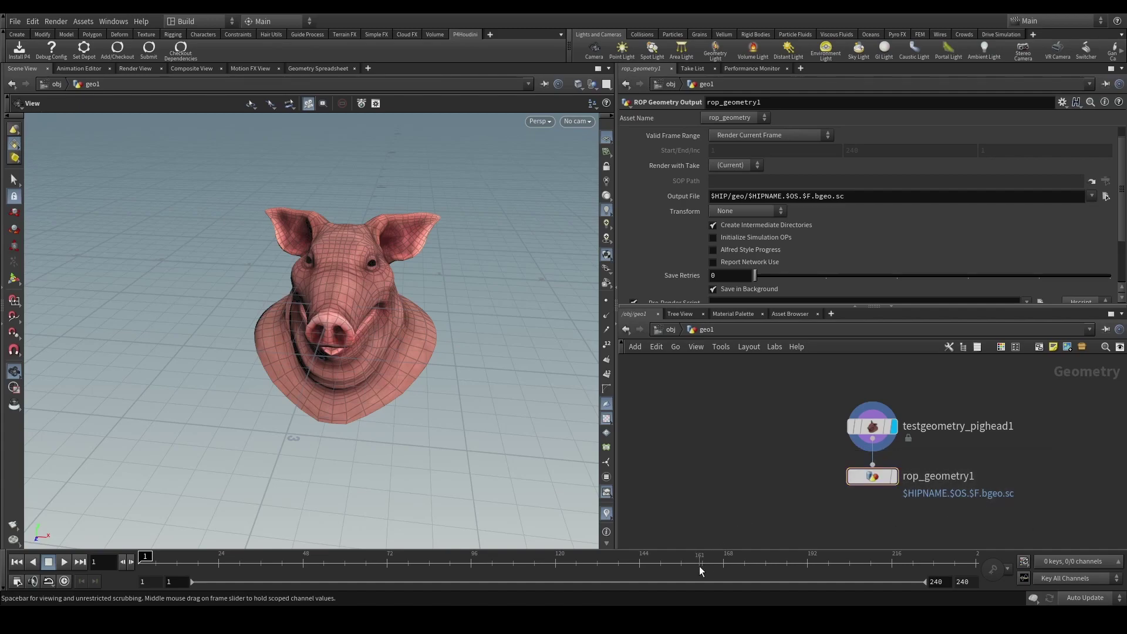
Step: Switch to the P4Houdini GitHub page in the browser and open P4Preferences.json from the repository's file list
mouse_move(744, 622)
left_click(653, 621)
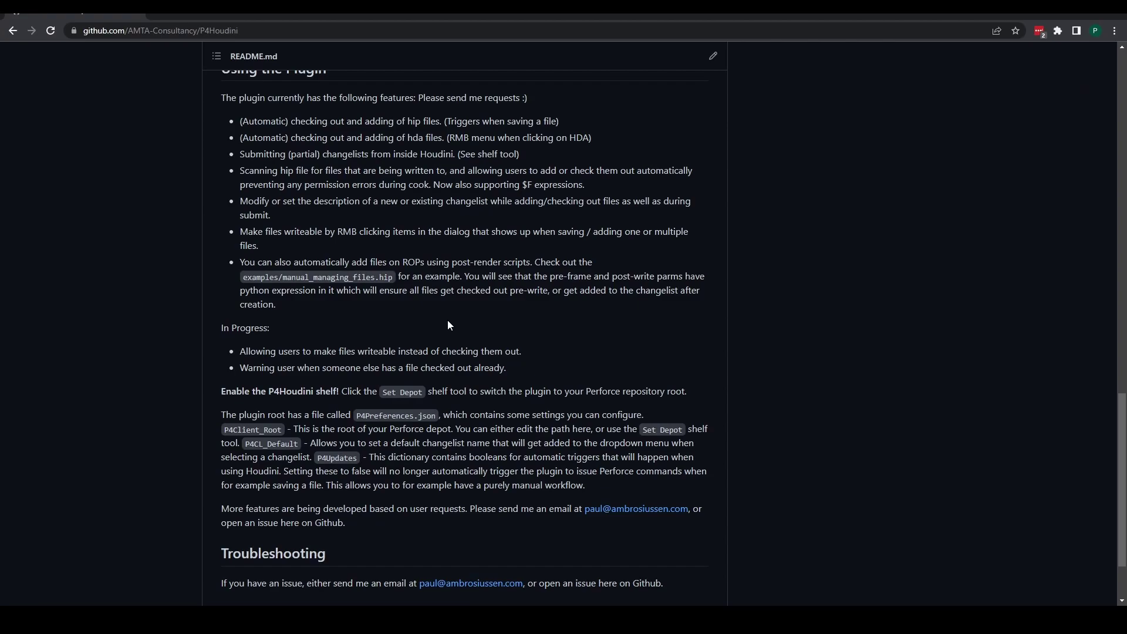
scroll(449, 325, "down", 1)
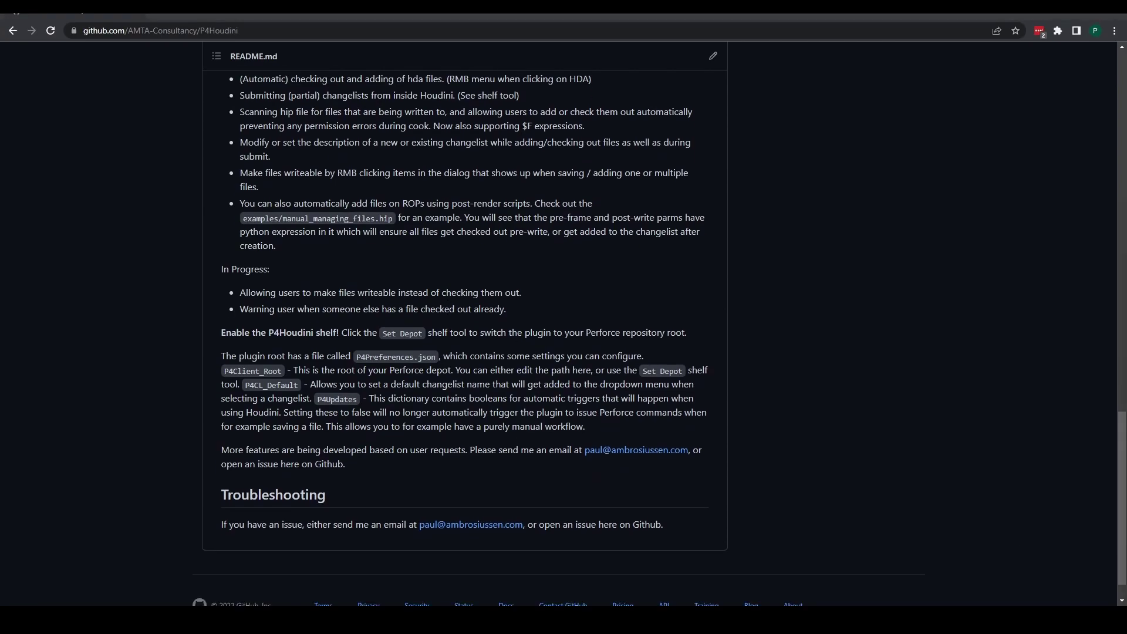
scroll(461, 368, "up", 5)
scroll(461, 368, "up", 15)
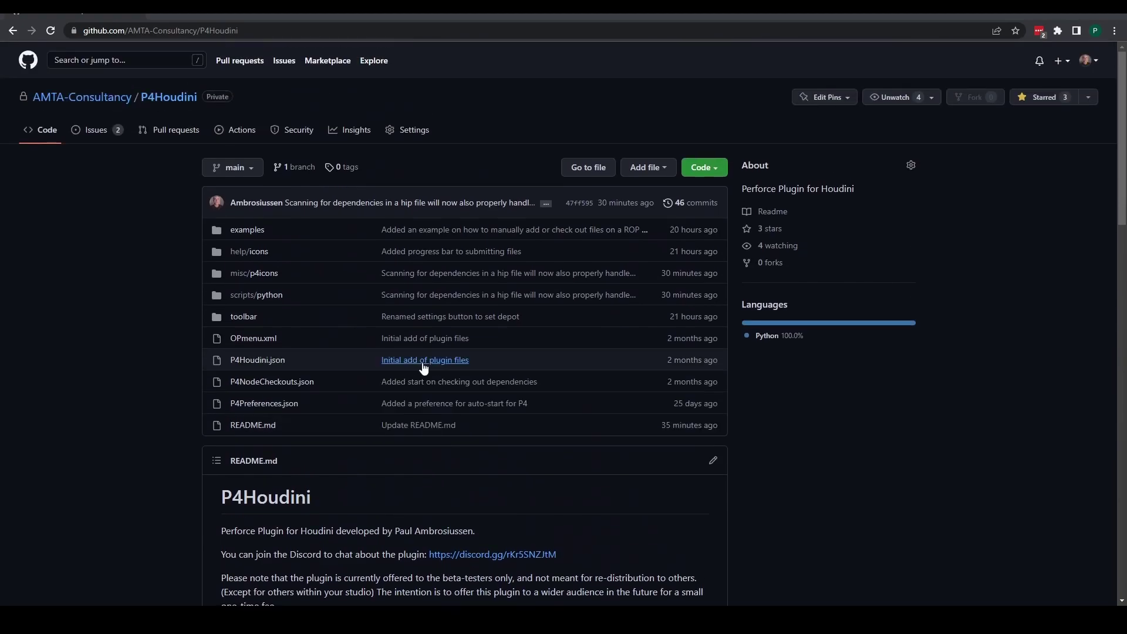
left_click(275, 409)
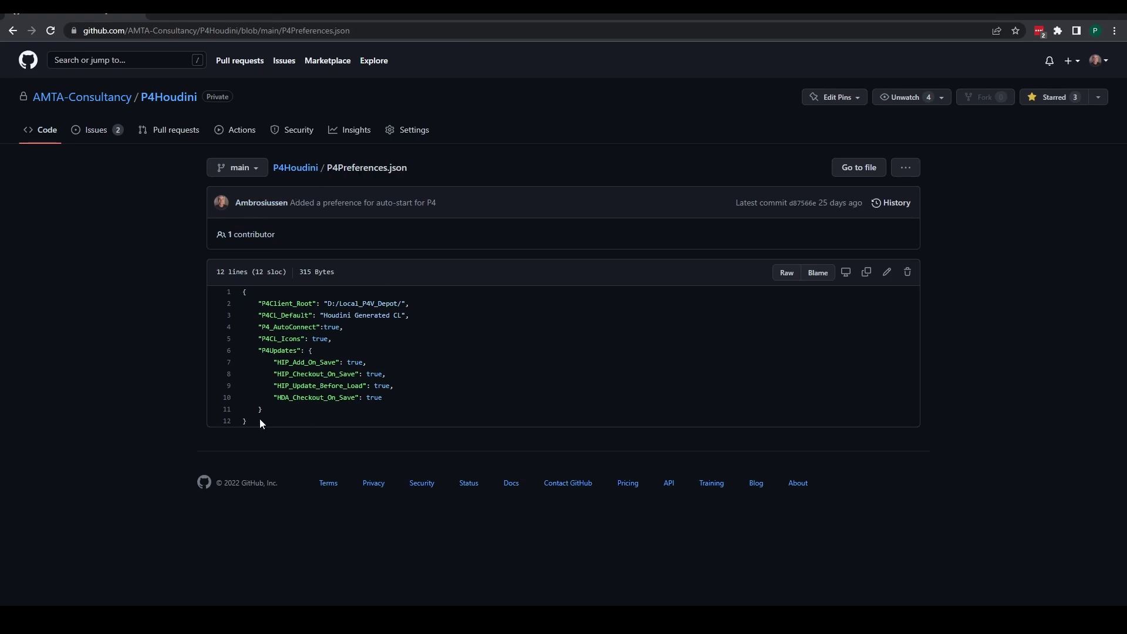
Step: Highlight the full contents of P4Preferences.json and examine its P4Client_Root setting
left_click_drag(260, 418, 247, 302)
left_click(242, 296)
mouse_move(258, 303)
left_mouse_down()
mouse_move(427, 303)
mouse_move(257, 304)
left_mouse_up()
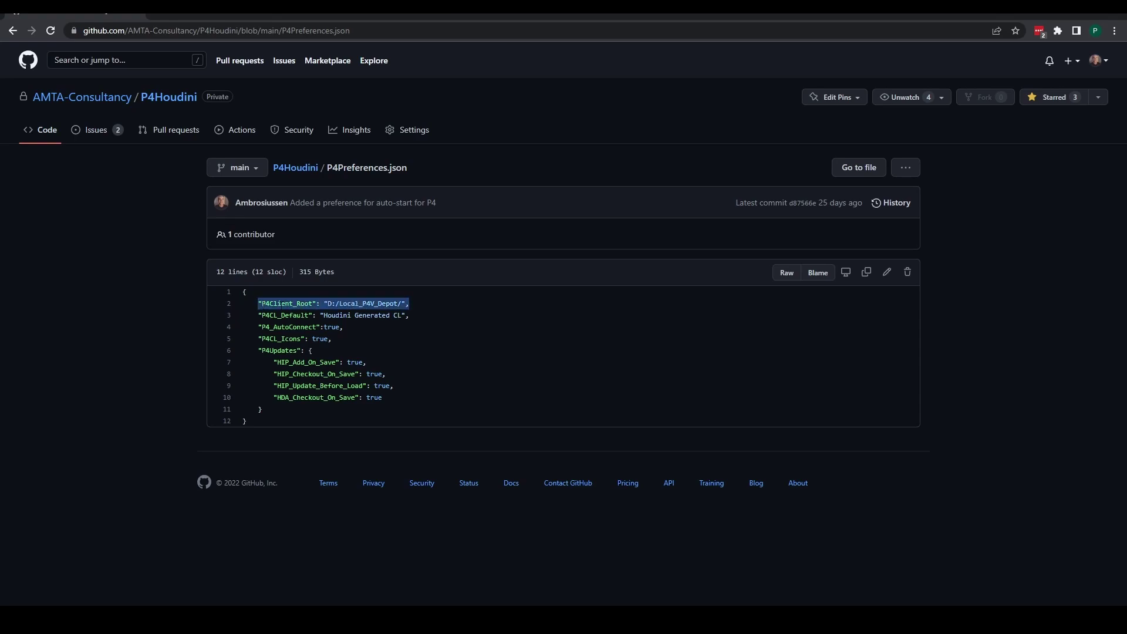
left_click(381, 303)
left_click_drag(416, 308, 265, 313)
left_click(347, 316)
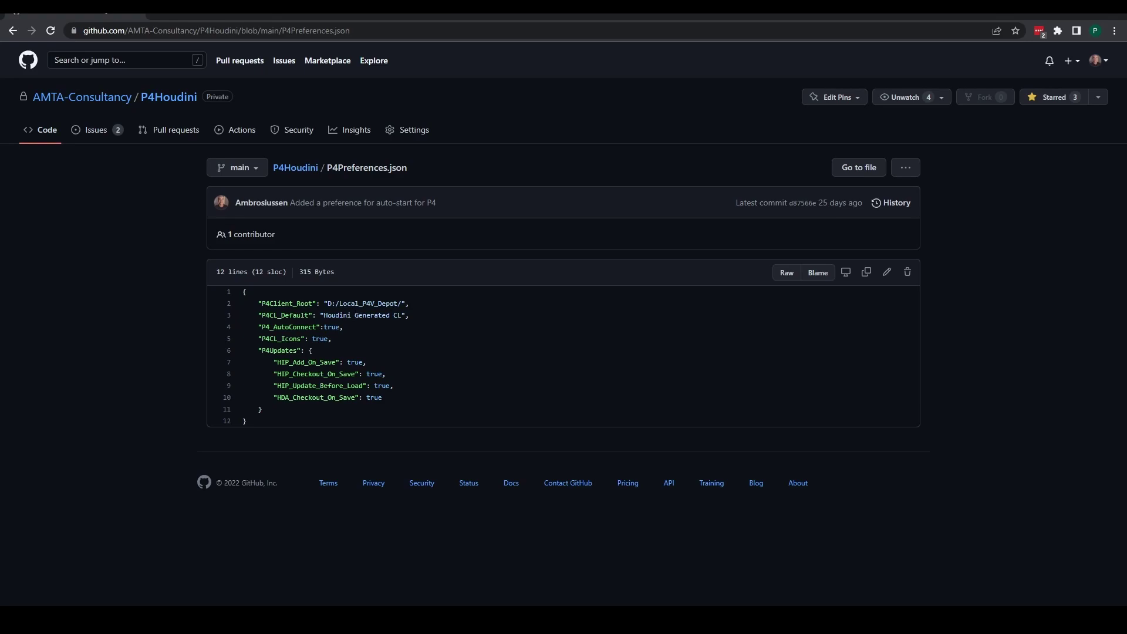
Step: Highlight the P4CL_Default line to examine the default changelist name setting
left_click_drag(259, 315, 416, 315)
left_click(418, 315)
left_click_drag(418, 315, 256, 316)
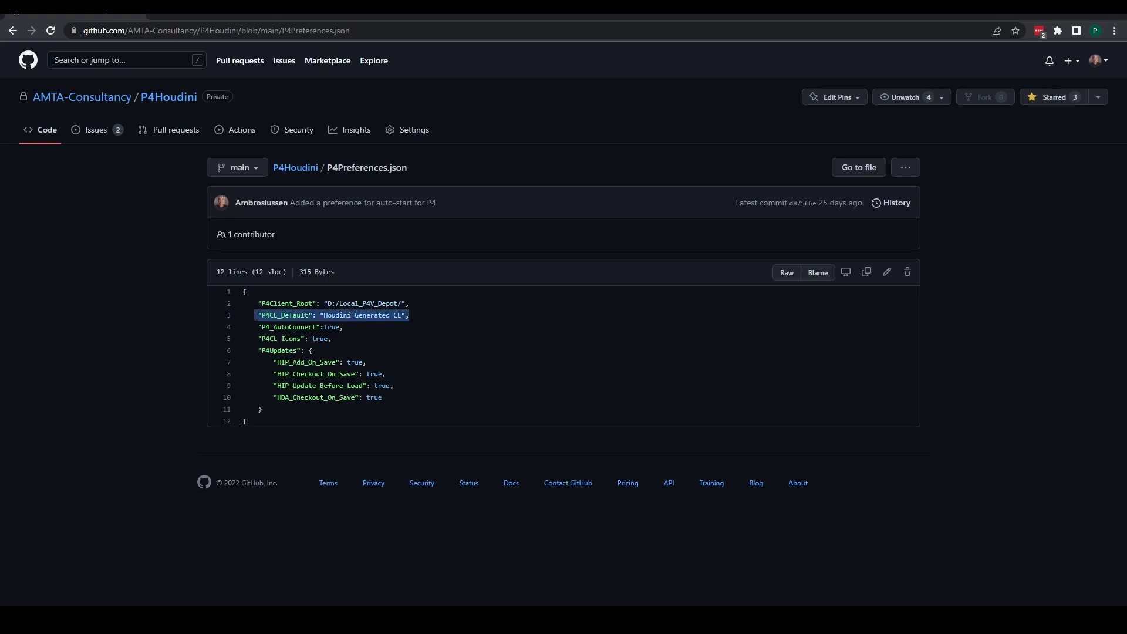
left_click(262, 315)
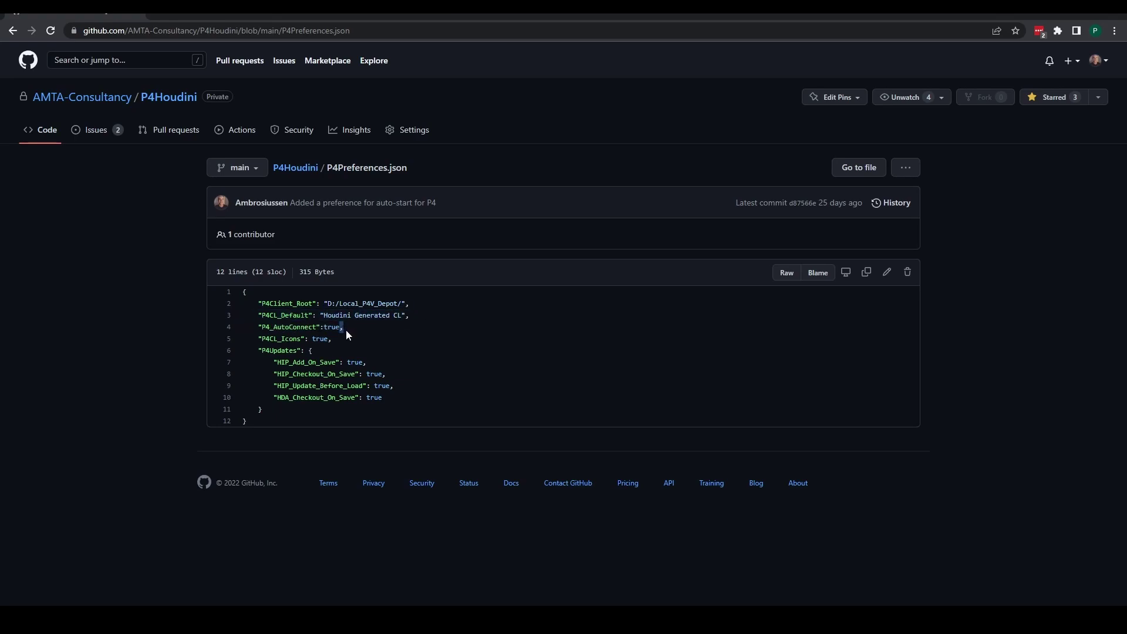
Step: Highlight and examine the P4_AutoConnect and P4CL_Icons settings in P4Preferences.json
double_click(289, 327)
left_click(319, 327)
left_click_drag(335, 341, 259, 340)
left_click_drag(333, 341, 258, 340)
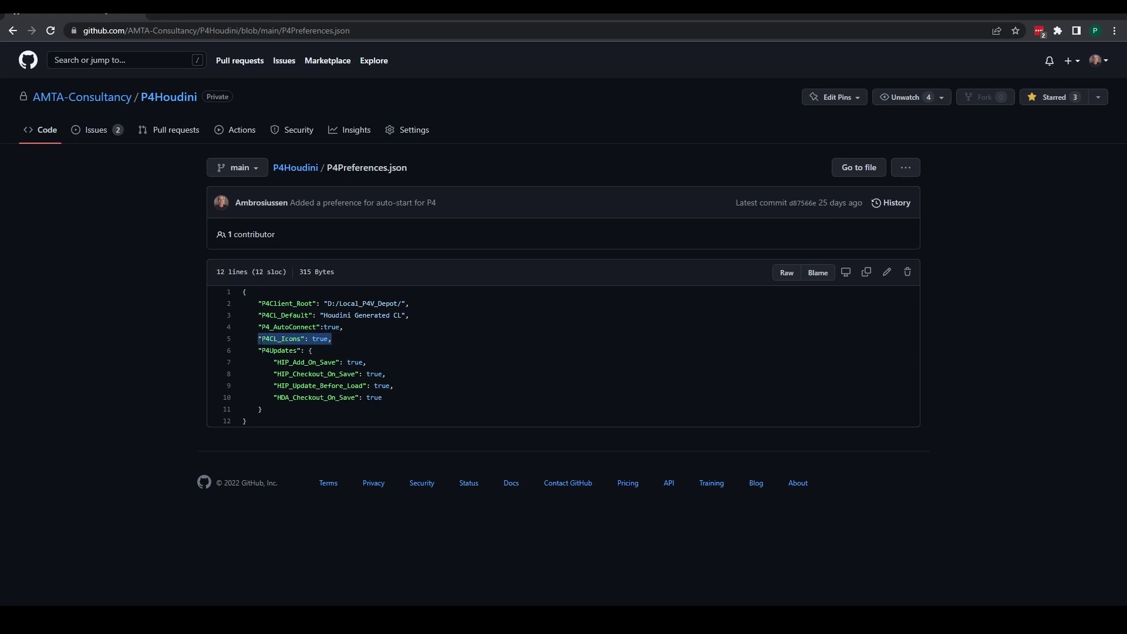
left_click(334, 342)
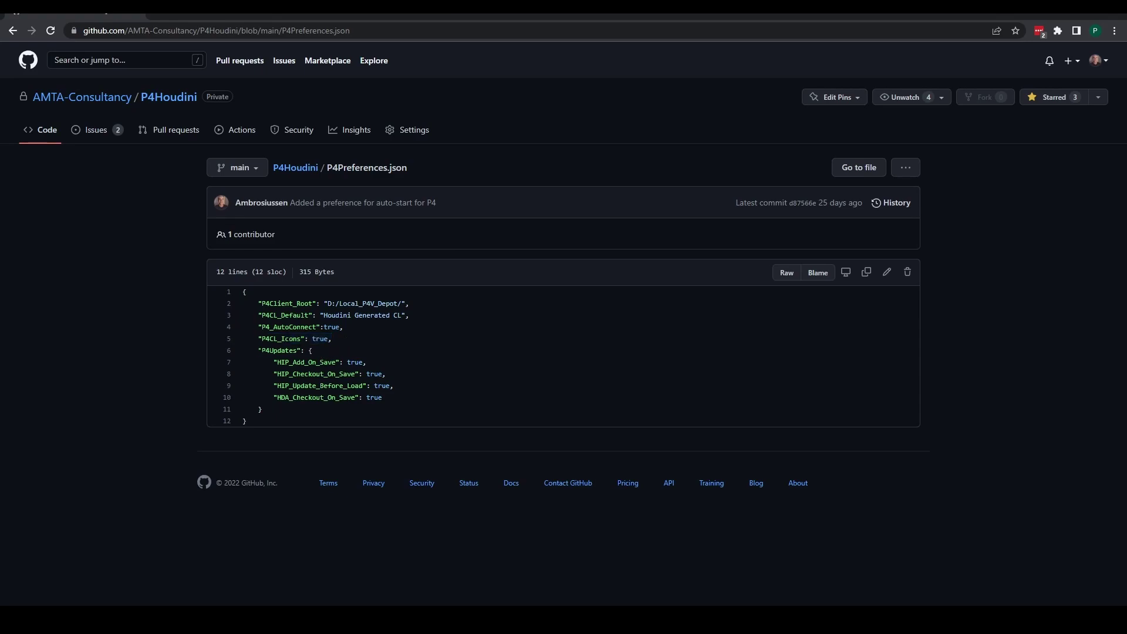
Step: Examine the P4Updates block entry by entry: HIP_Add_On_Save, HIP_Checkout_On_Save, HIP_Update_Before_Load and HDA_Checkout_On_Save
left_click_drag(257, 351, 275, 410)
left_click(275, 410)
left_click_drag(363, 362, 277, 363)
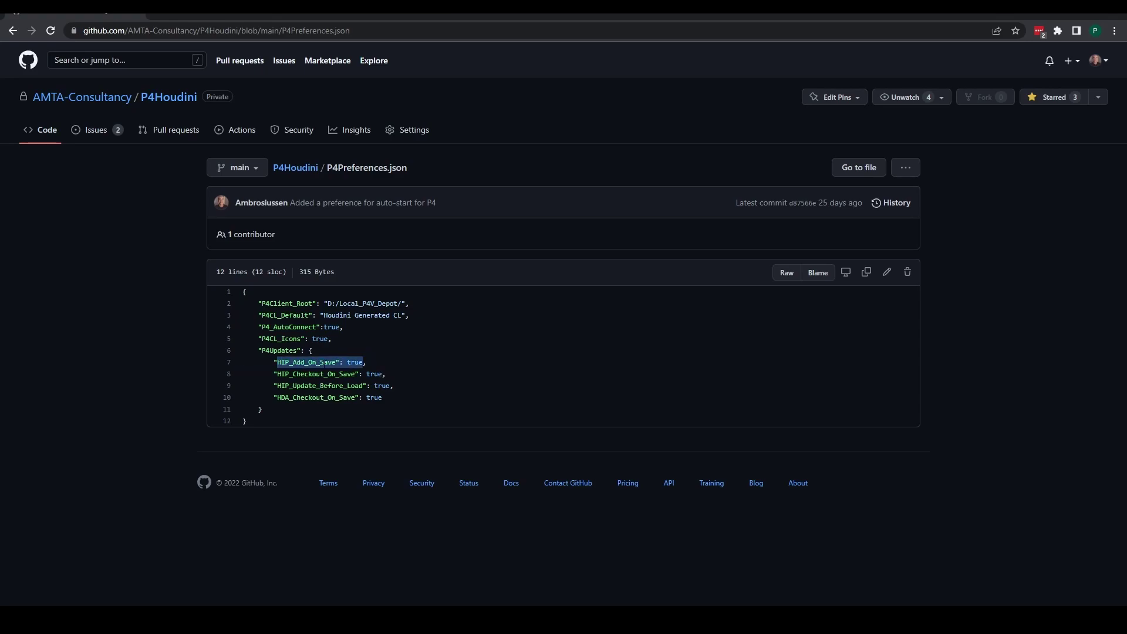
left_click(361, 366)
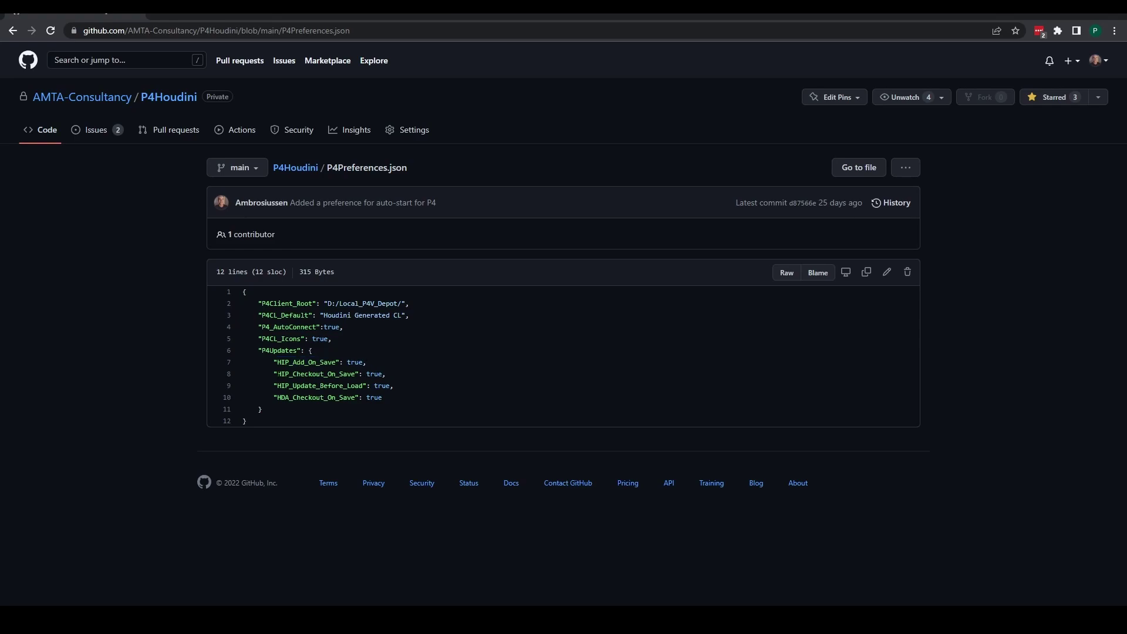
left_click_drag(274, 376, 378, 376)
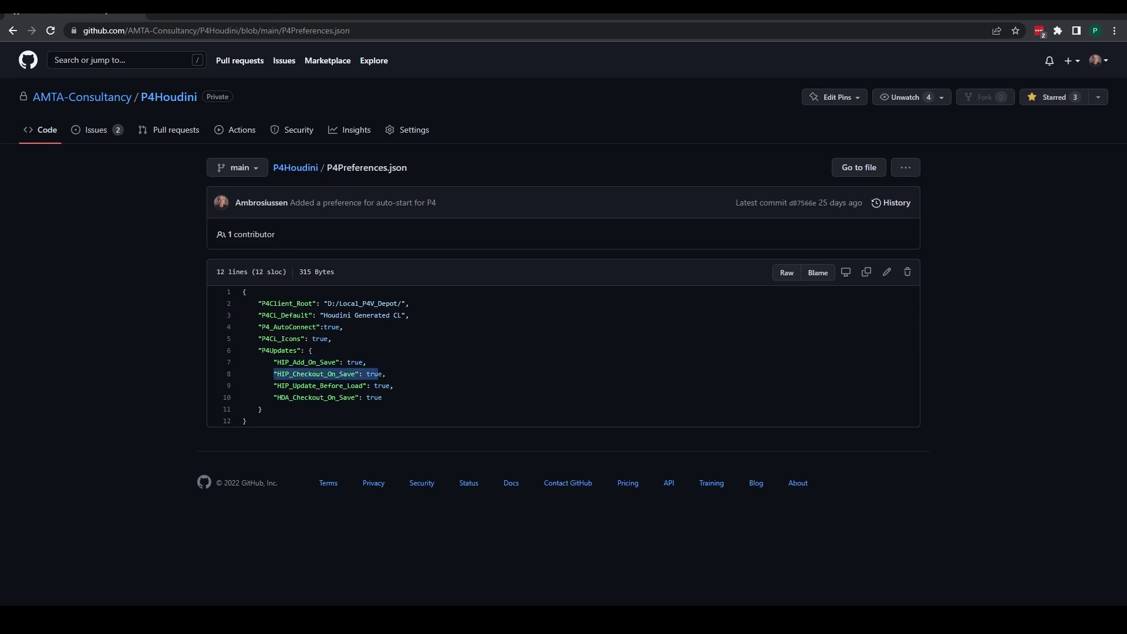
left_click(391, 375)
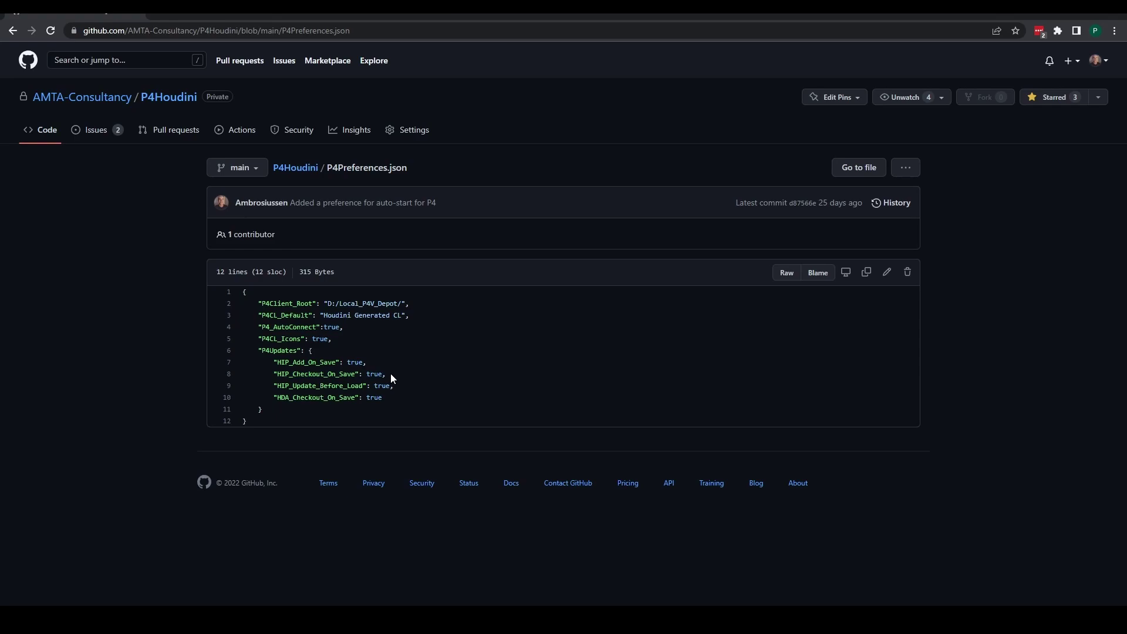
left_click_drag(403, 388, 274, 386)
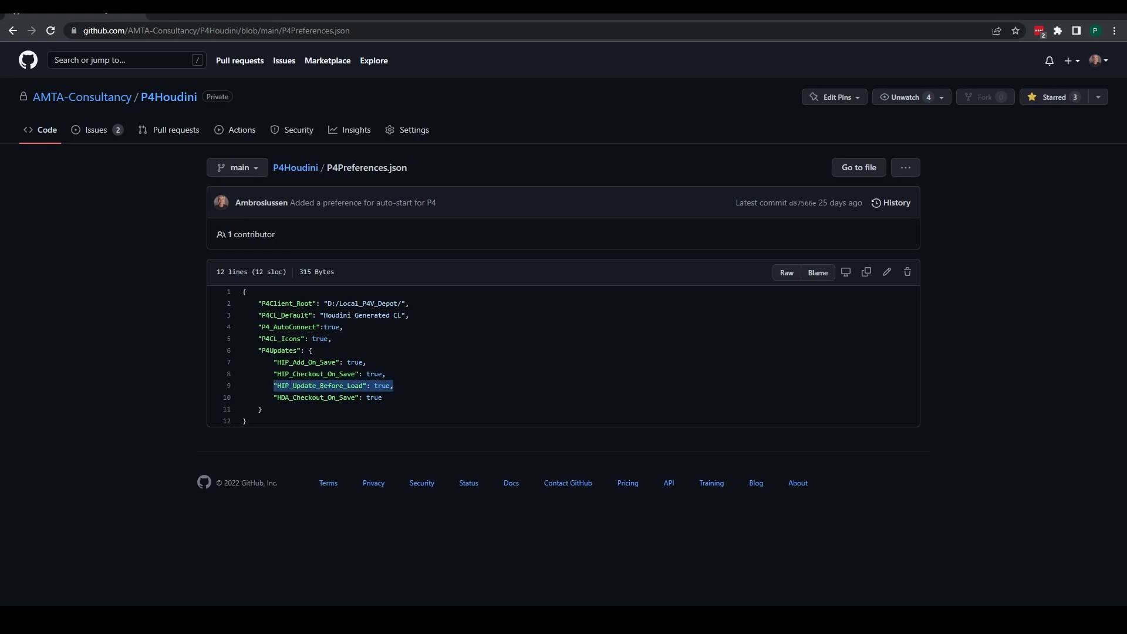
left_click(382, 386)
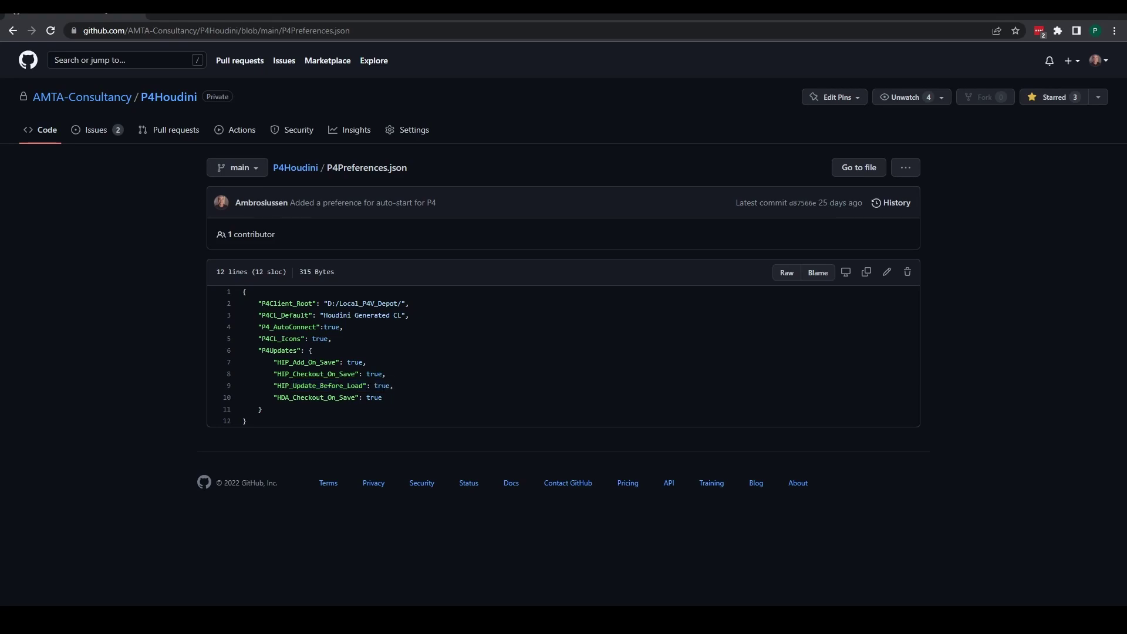
left_click_drag(394, 386, 273, 399)
left_click_drag(387, 399, 275, 362)
Step: Check the P4Houdini shelf tools in Houdini, and return to P4Preferences.json in the browser to highlight the four P4Updates entries
left_click(699, 586)
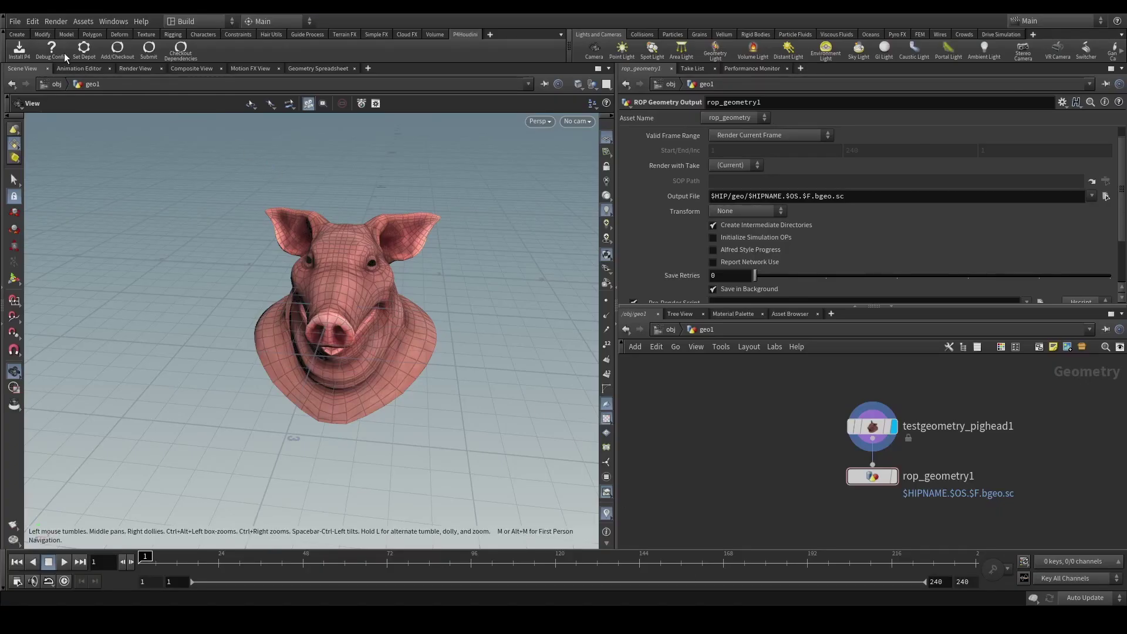
mouse_move(719, 622)
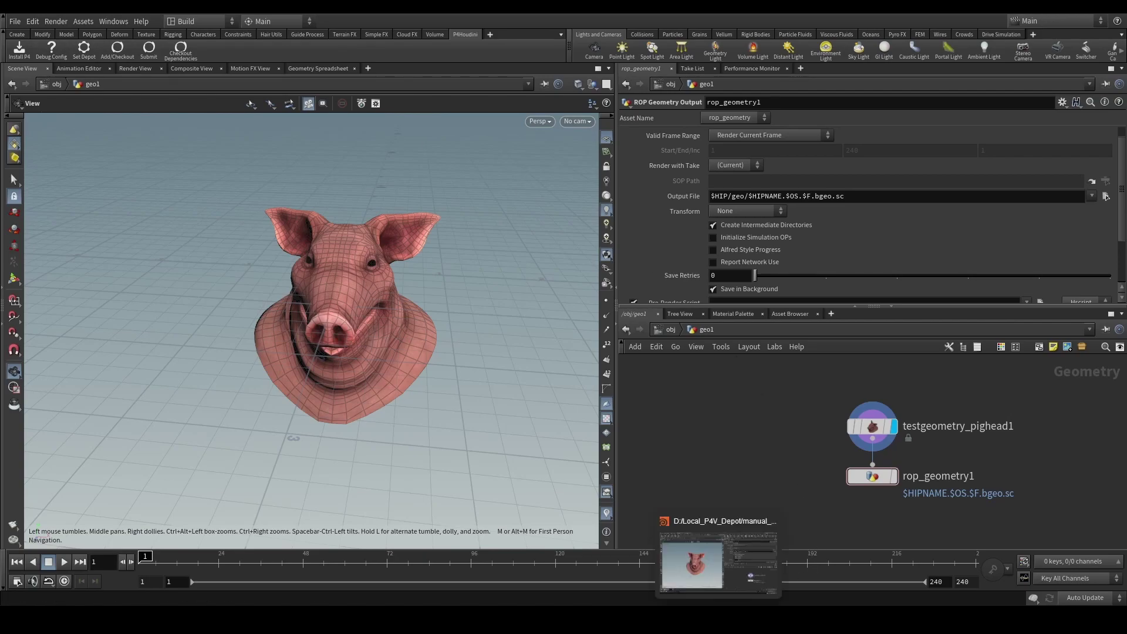
left_click(660, 616)
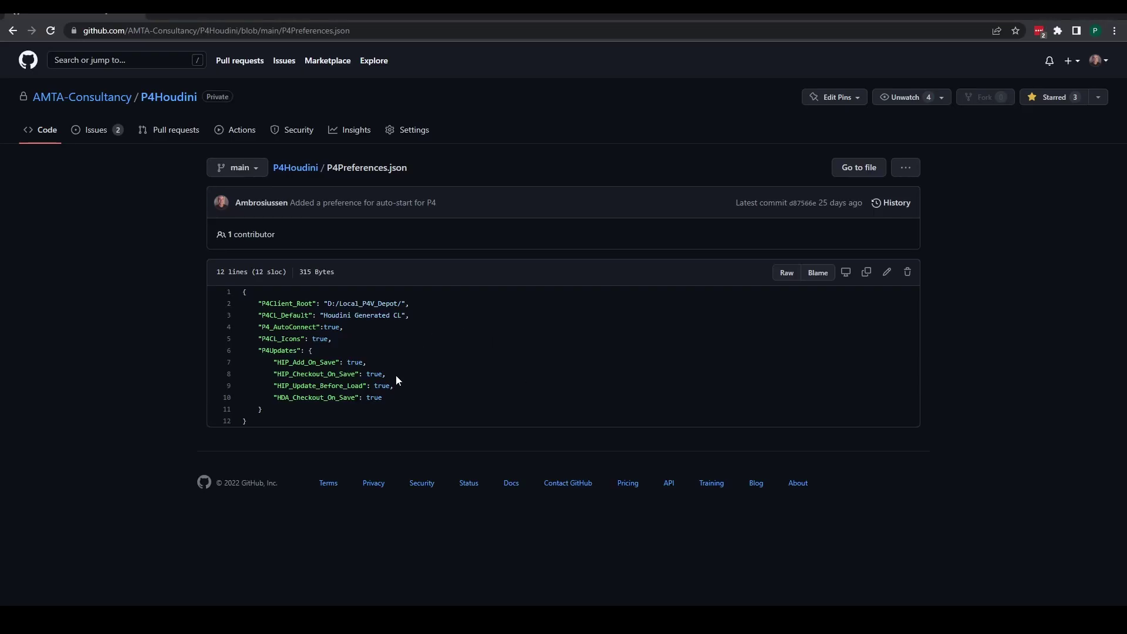
left_click_drag(389, 409, 241, 364)
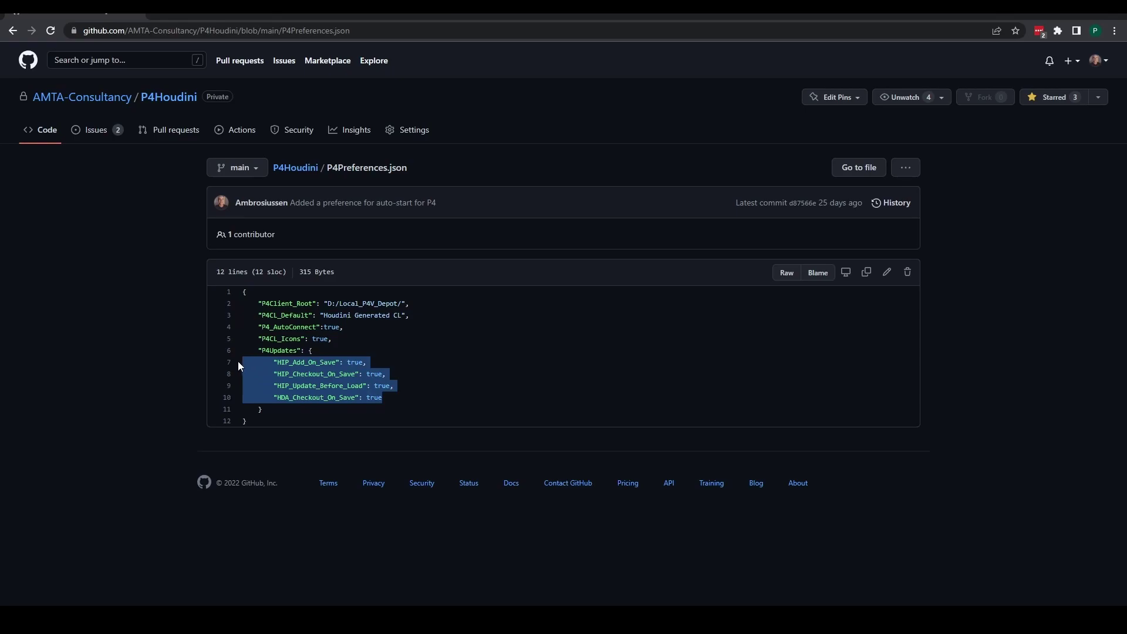
left_click(356, 374)
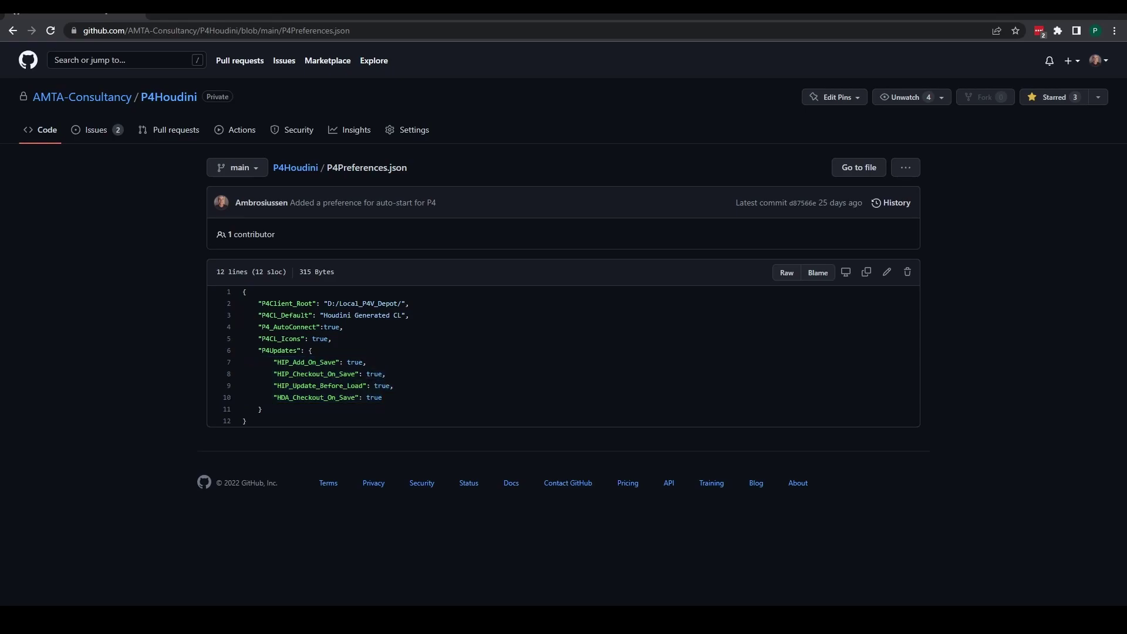
Step: Return to the P4Houdini repository's main page and look through the README's Discord link and installation instructions
key("alt+Left")
scroll(420, 350, "down", 20)
scroll(541, 385, "up", 8)
scroll(542, 386, "up", 12)
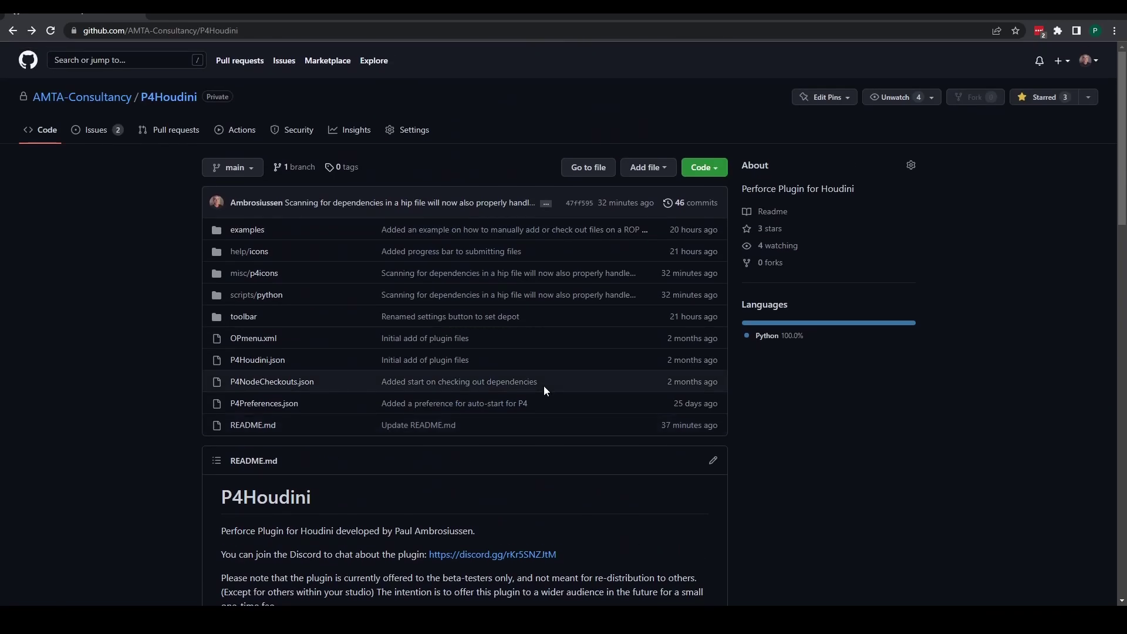
scroll(543, 386, "down", 3)
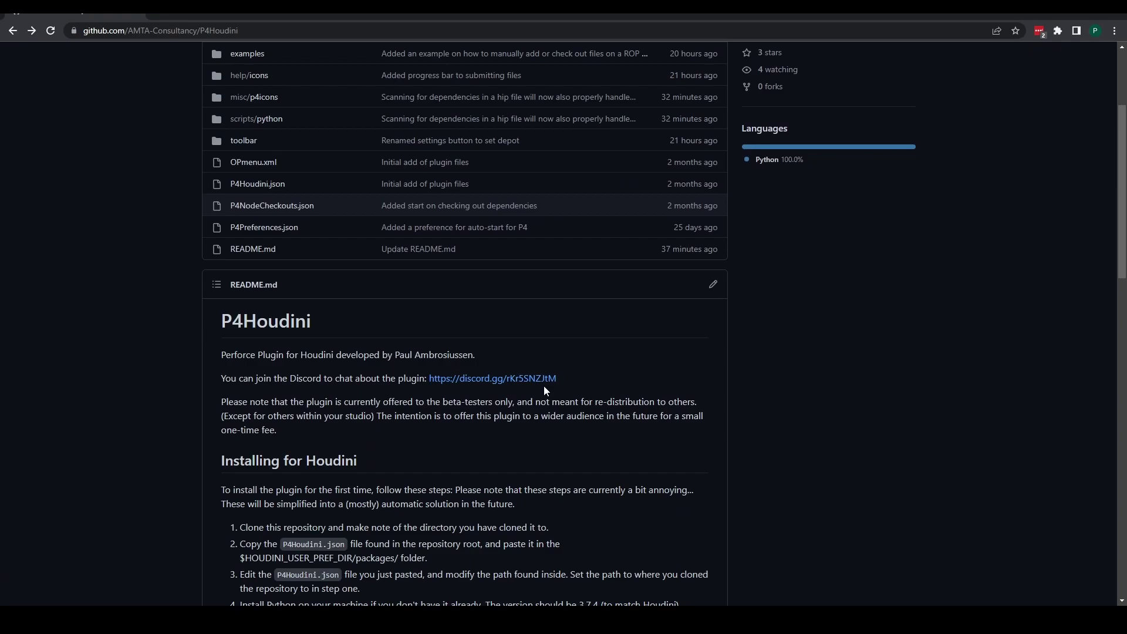
scroll(543, 386, "down", 4)
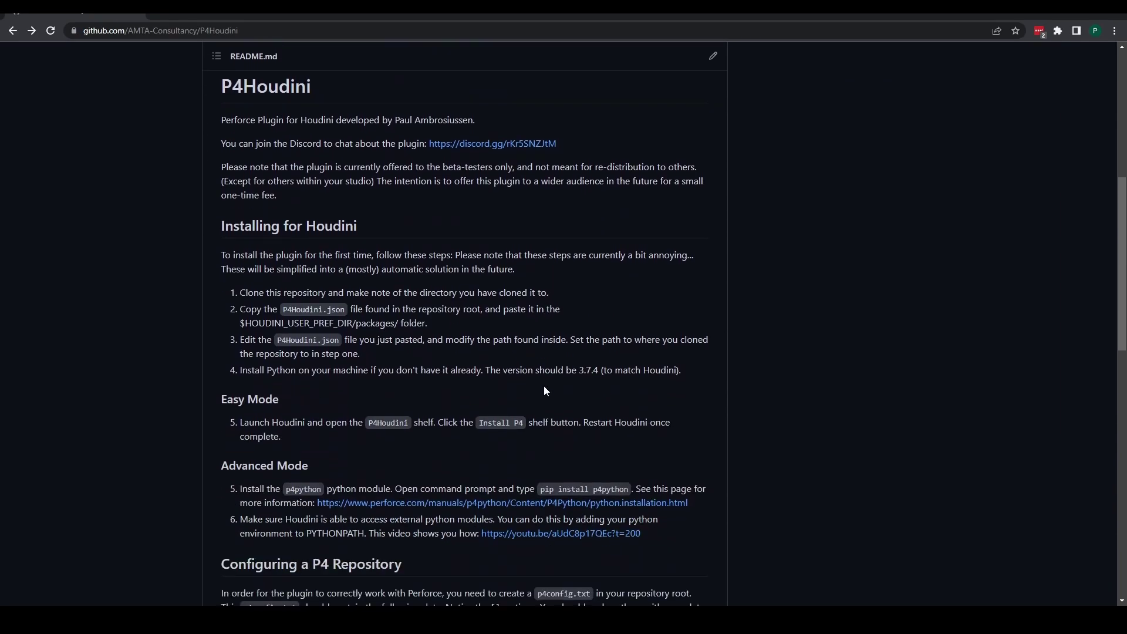
Step: Open ambrosiussen.com in a new browser tab, go to its contact page and place the cursor in the Message field
left_click(164, 11)
type("ambr")
key("Return")
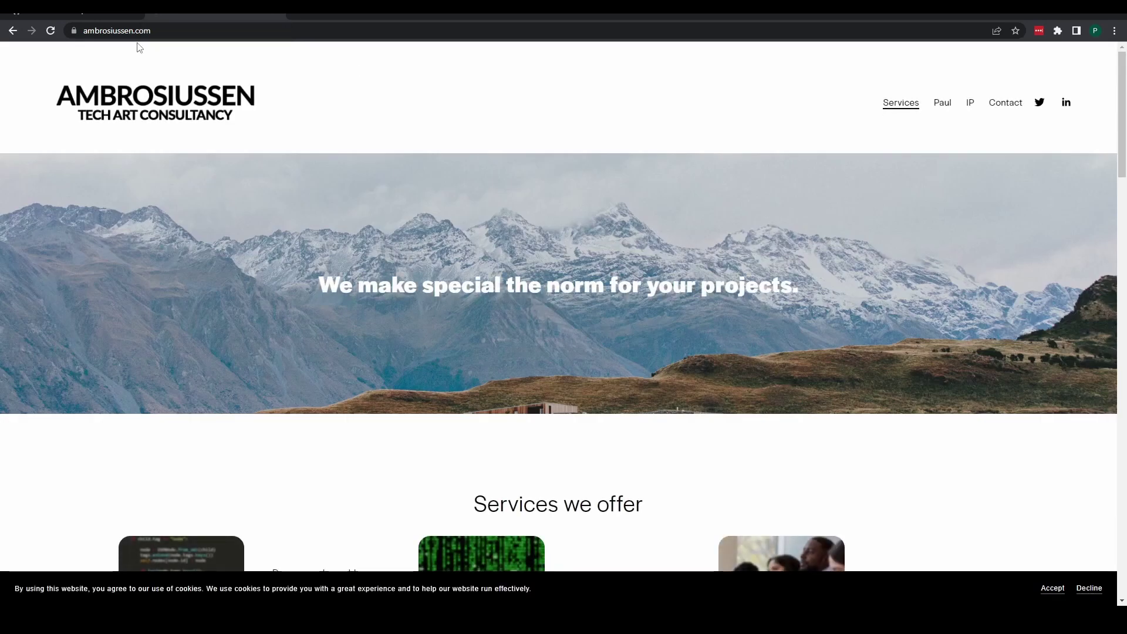
left_click(1006, 103)
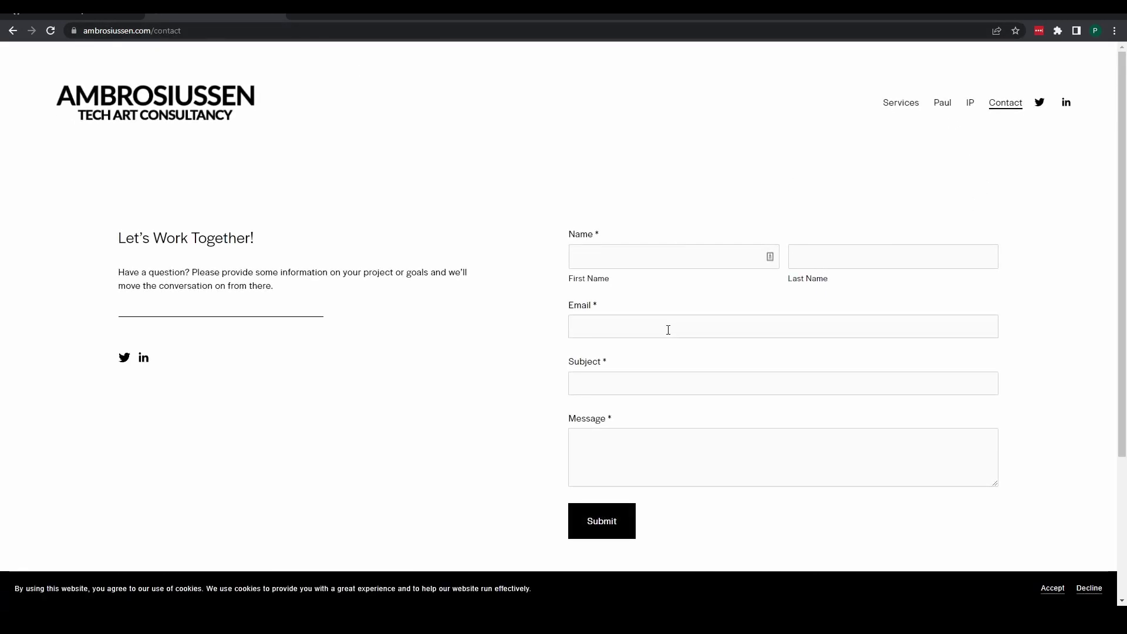
left_click(637, 437)
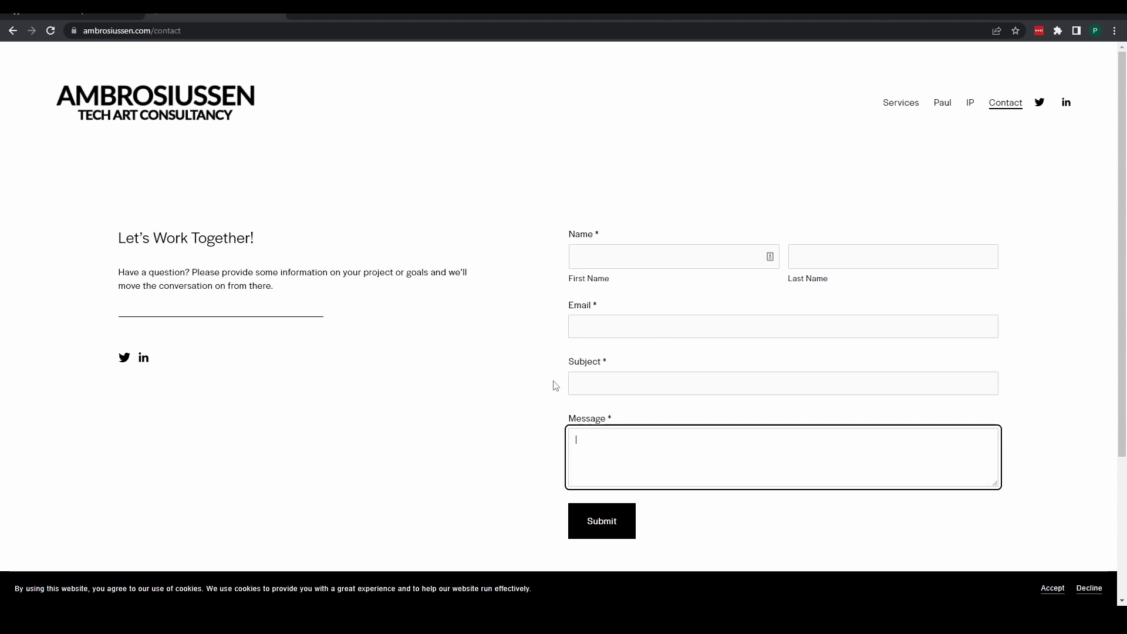